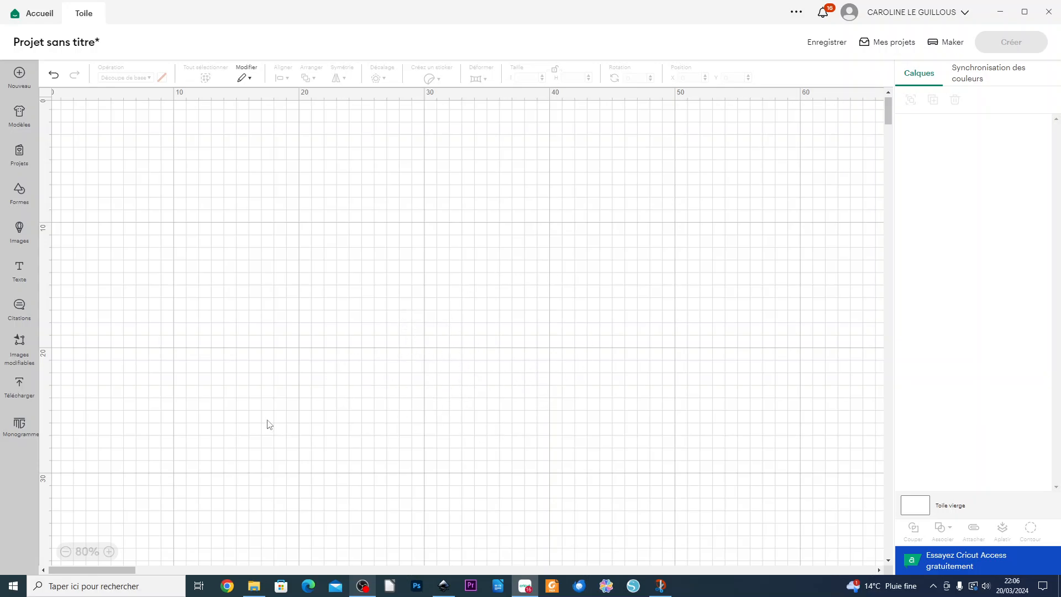
- Upload the file dessin.svg from the SUPPORT OEUF folder as a cut image
click(22, 395)
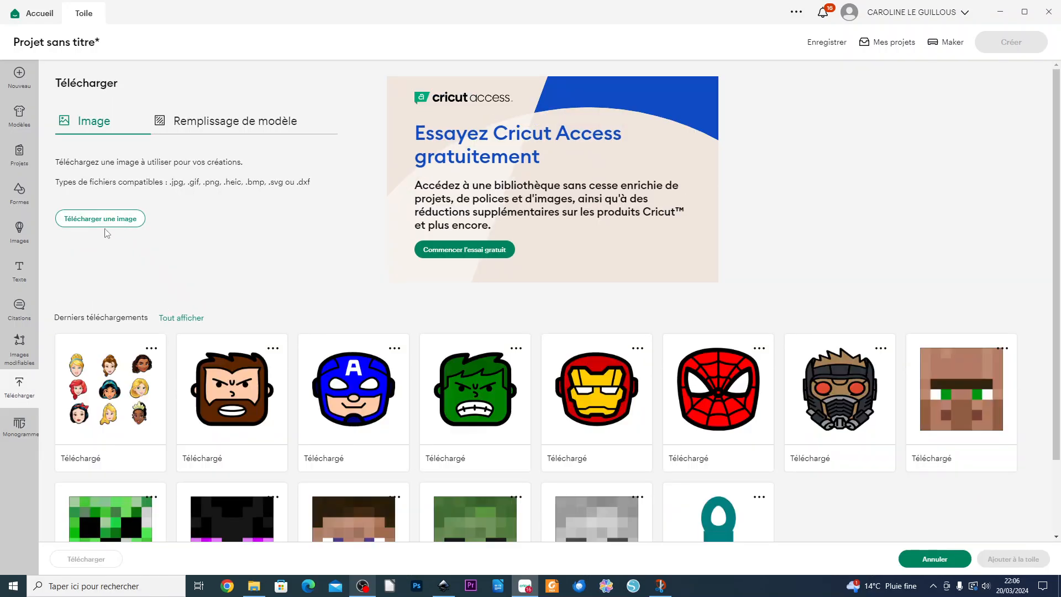
scroll(296, 338, down, 3)
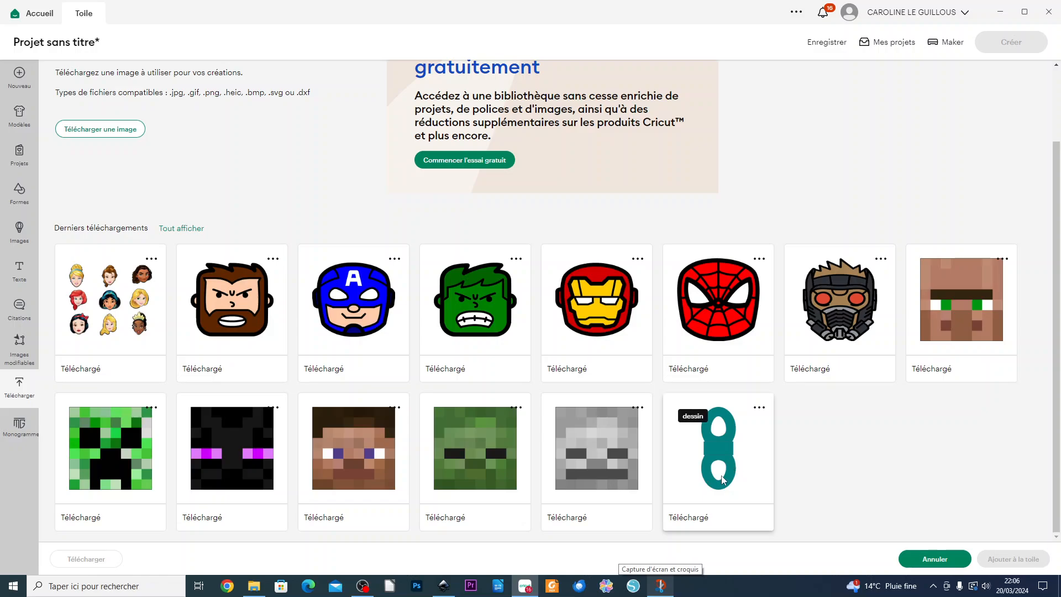
click(105, 134)
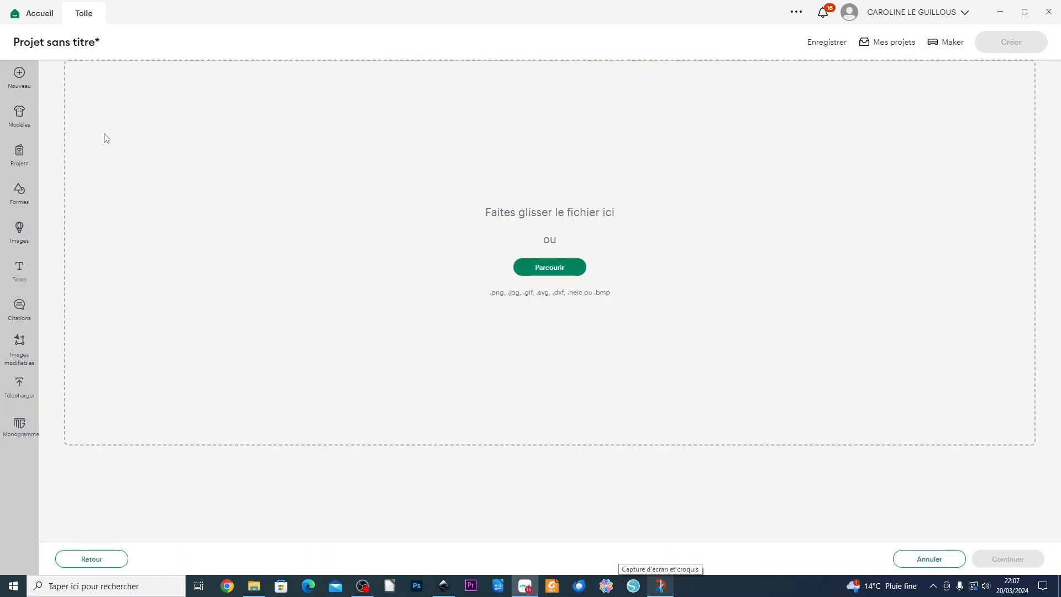
click(525, 272)
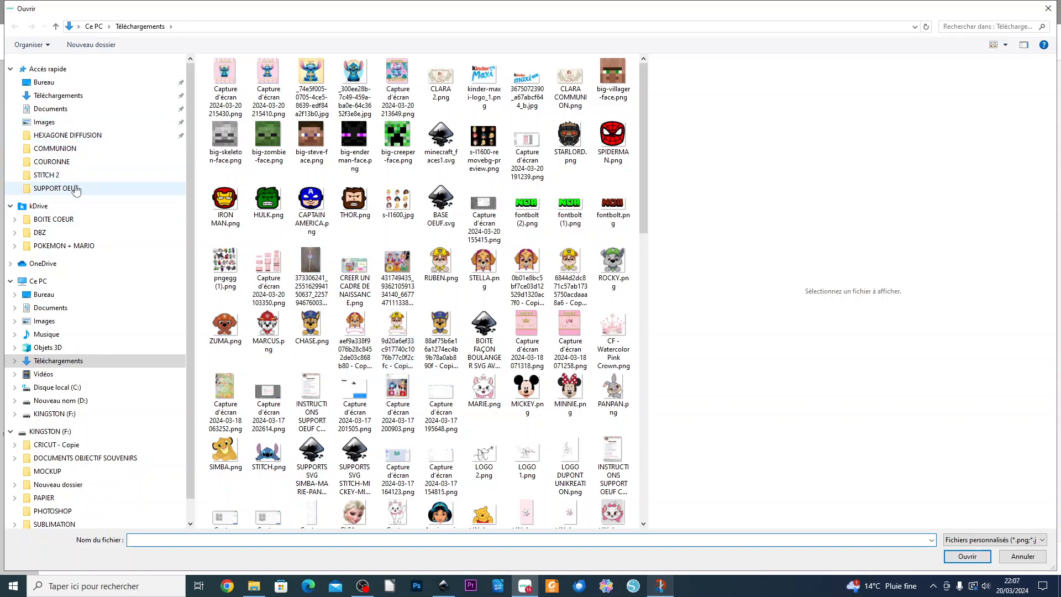
click(56, 188)
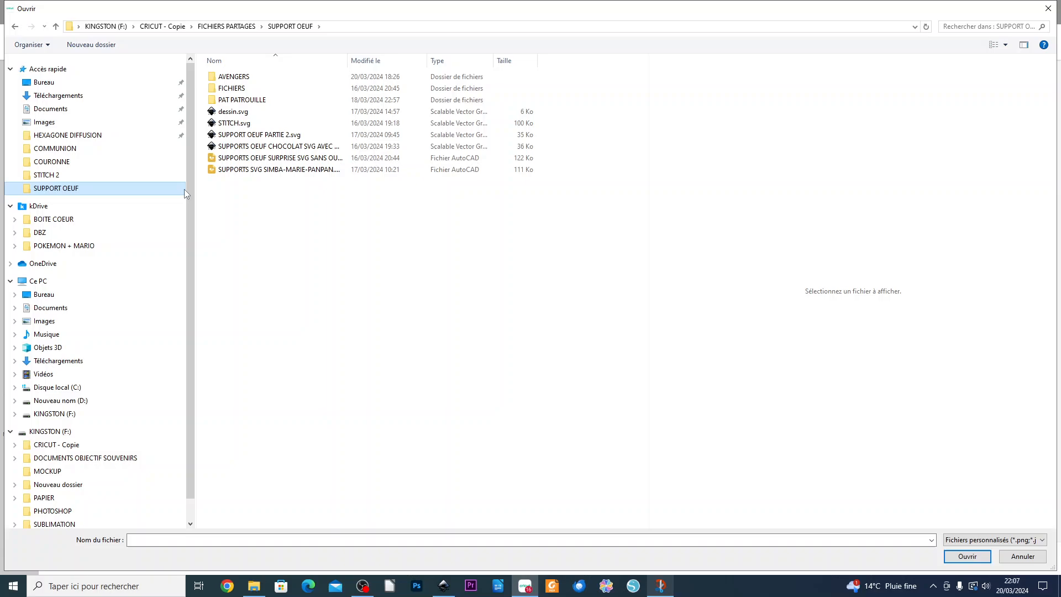
click(237, 112)
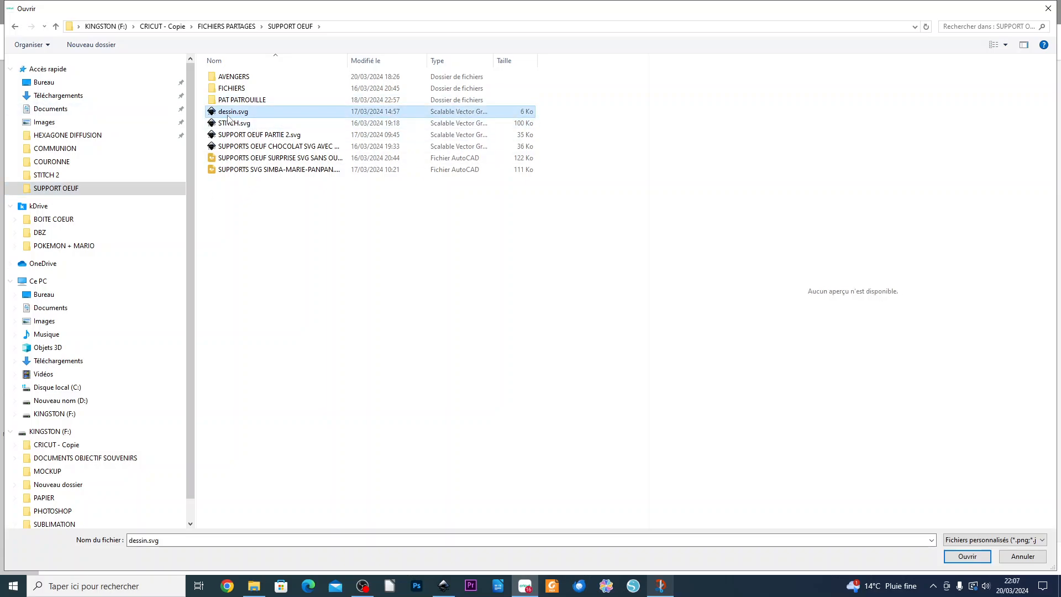
click(967, 556)
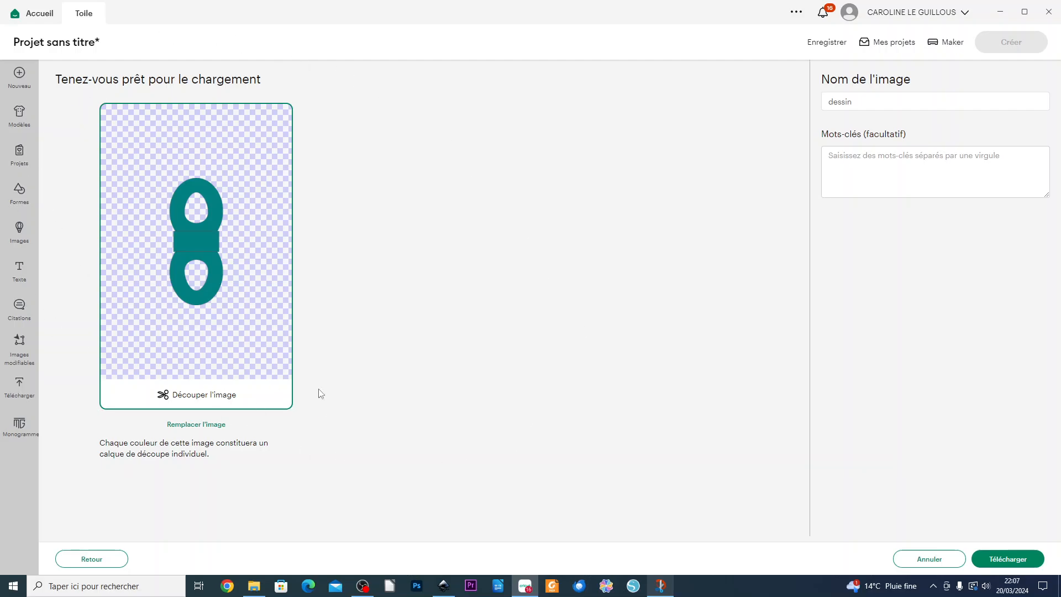
click(1008, 559)
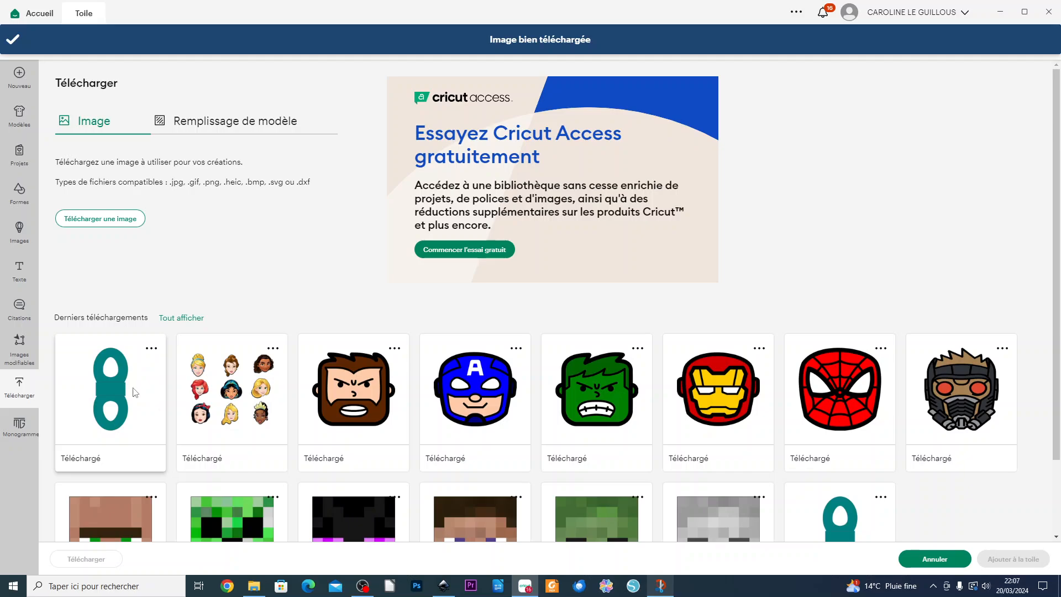
- Add the newly uploaded dessin support shape from the recent uploads to the canvas
click(135, 392)
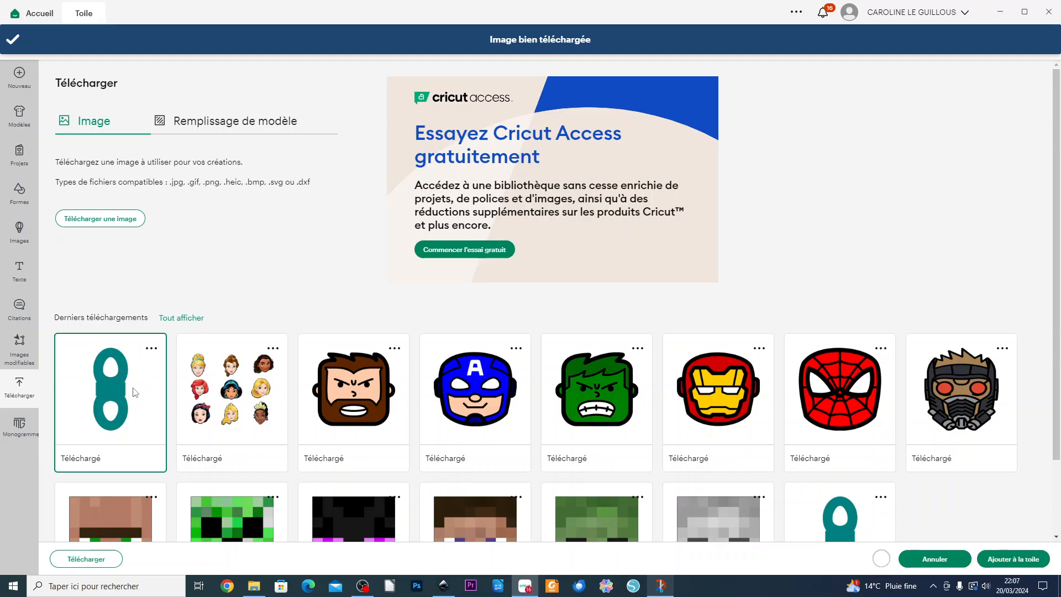
click(992, 560)
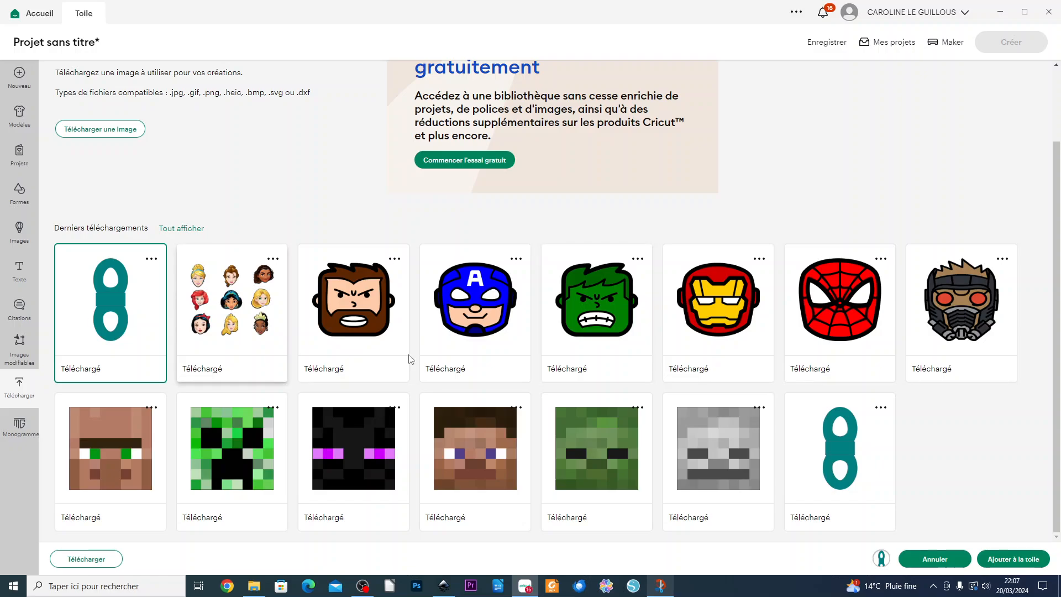
click(1013, 559)
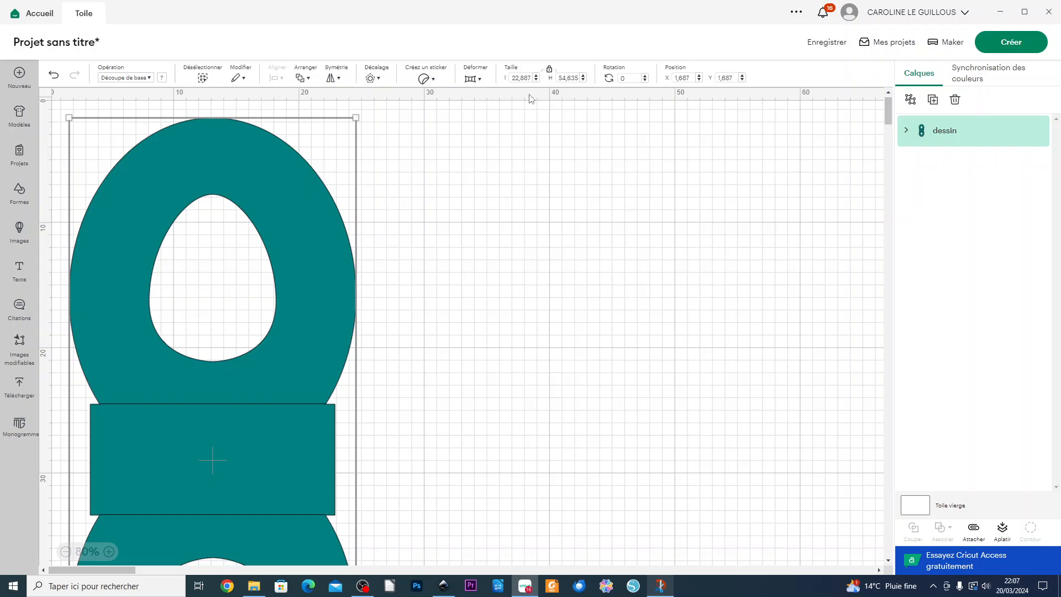
- Set the support shape's width to 8.10 cm and move it mid-canvas to about X 24.9, Y 9.4
click(521, 78)
text(8.10)
key(Return)
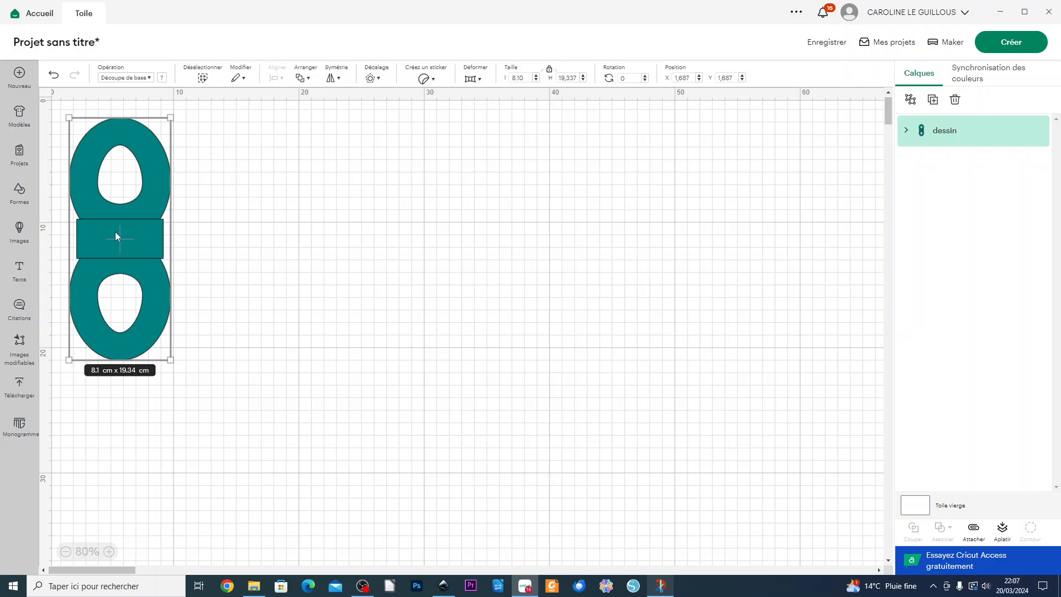
drag(127, 216, 419, 310)
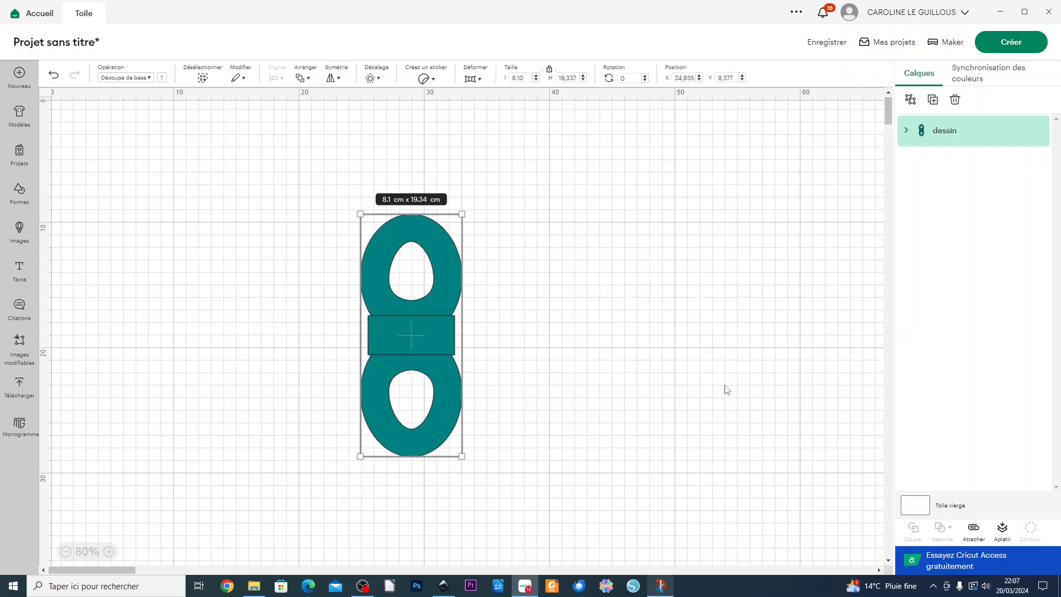
- Change the operation of the line sublayer in the dessin group to Rainer so the two horizontal lines are scored
click(906, 133)
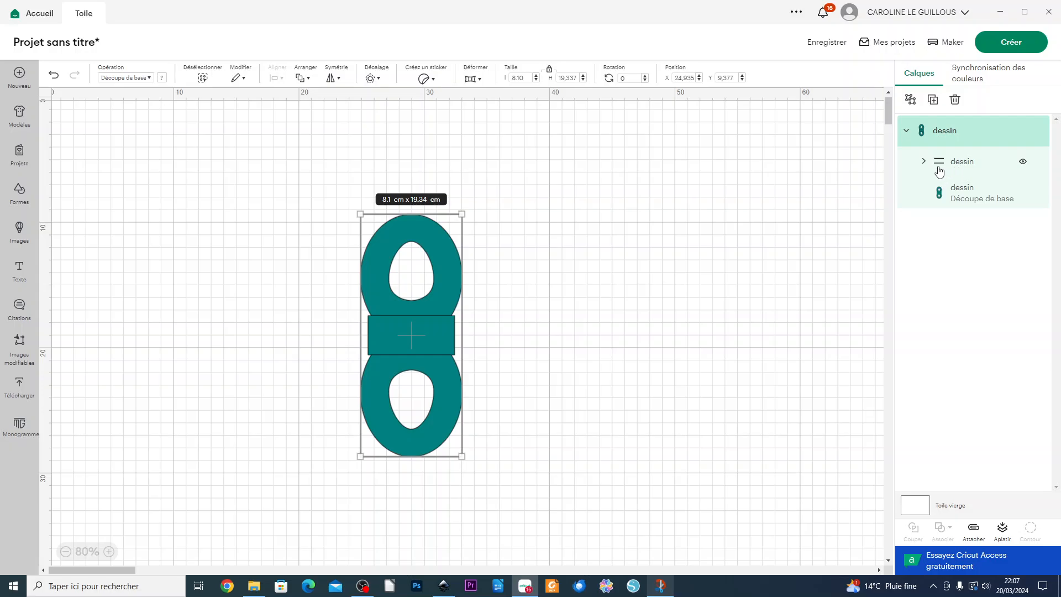
click(943, 165)
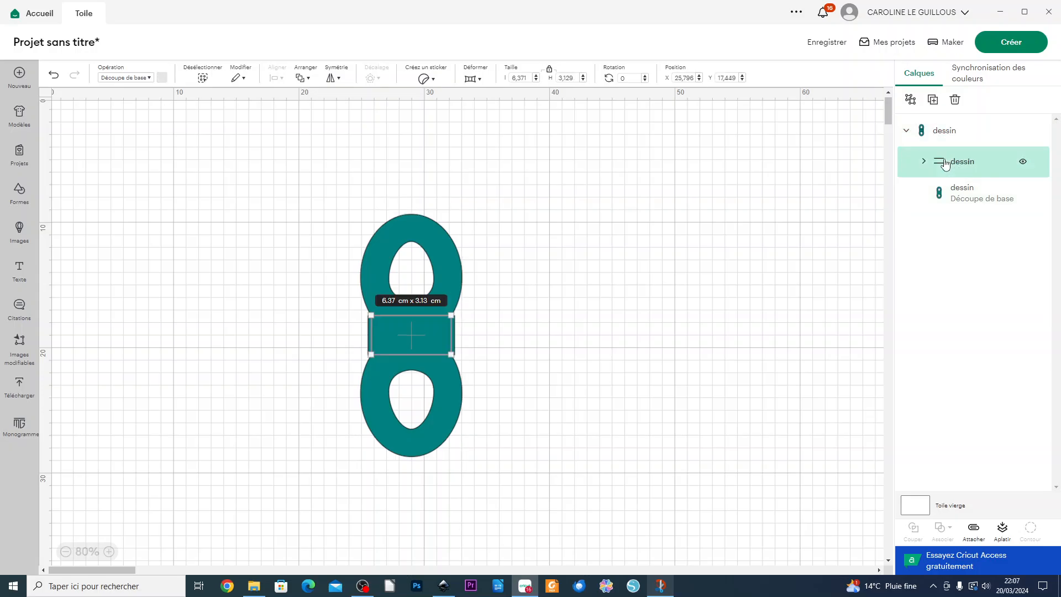
click(946, 198)
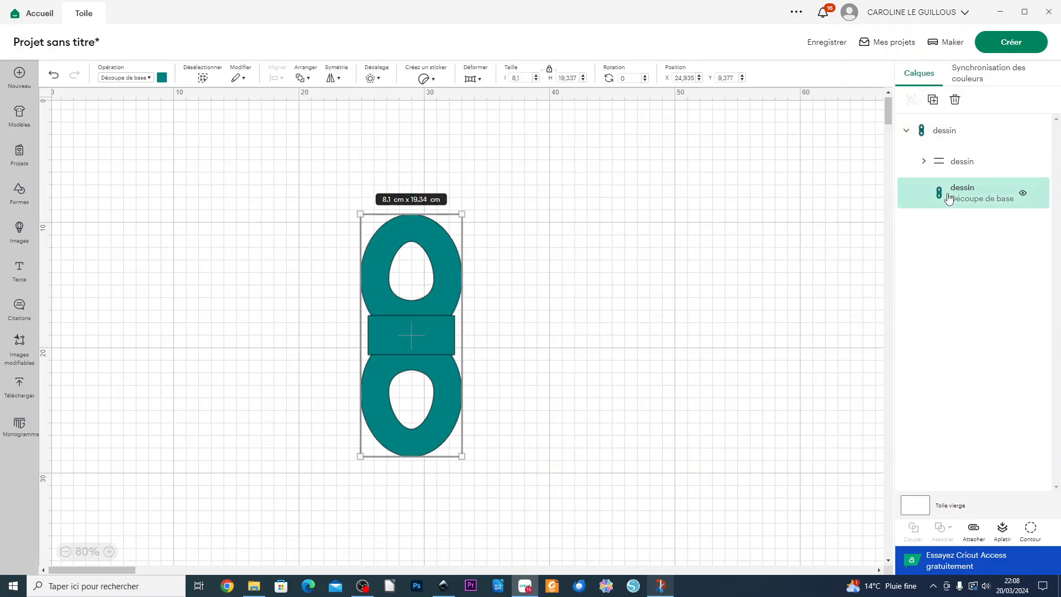
click(707, 355)
click(940, 165)
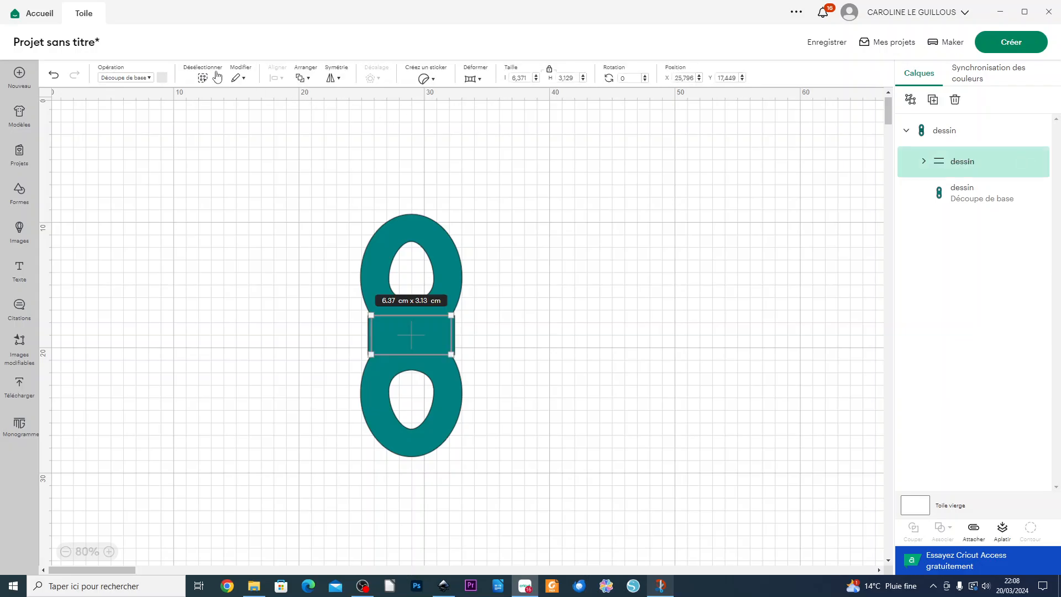
click(143, 78)
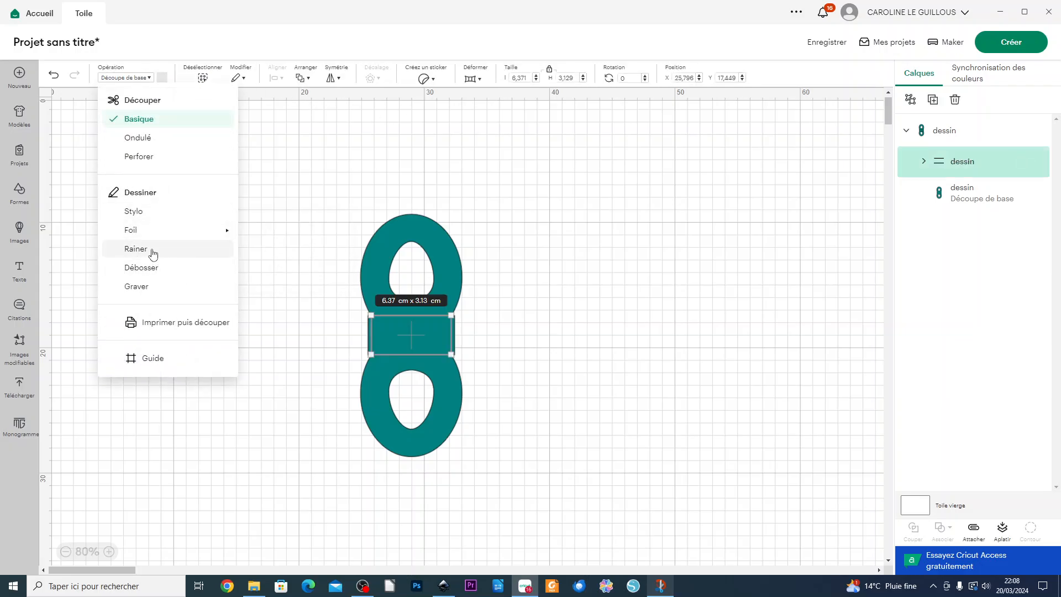
click(151, 249)
click(577, 415)
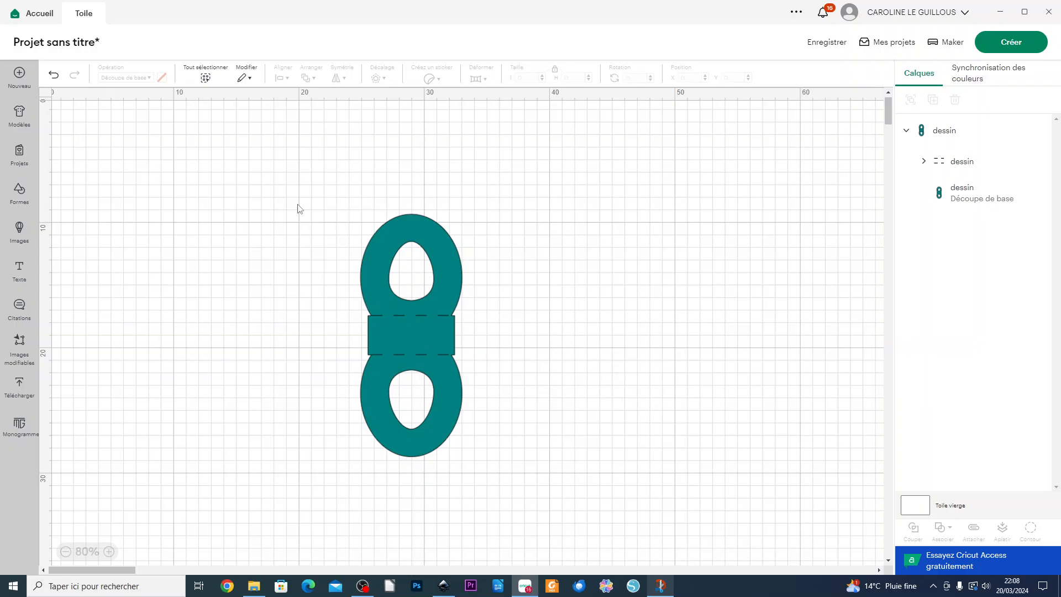
- Add the uploaded villager, creeper, enderman, Steve, zombie and skeleton face images to the canvas
click(21, 396)
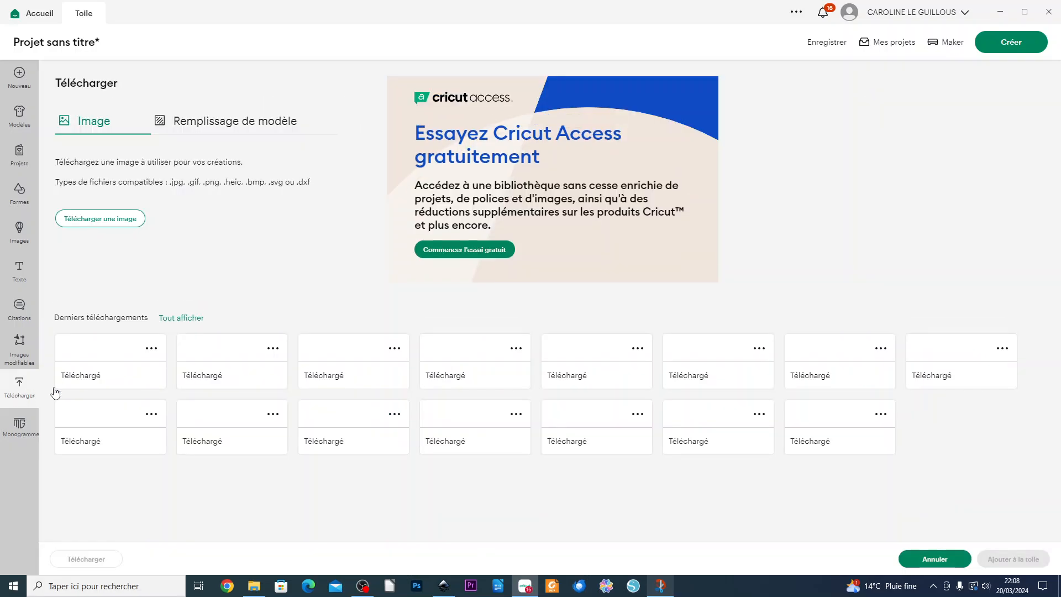
scroll(347, 323, down, 2)
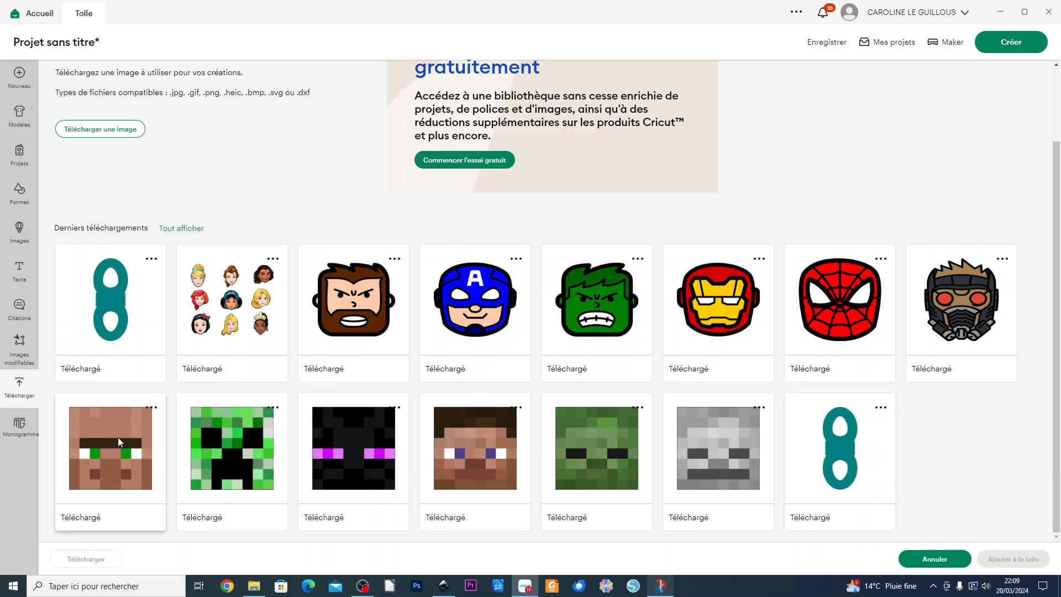
click(133, 439)
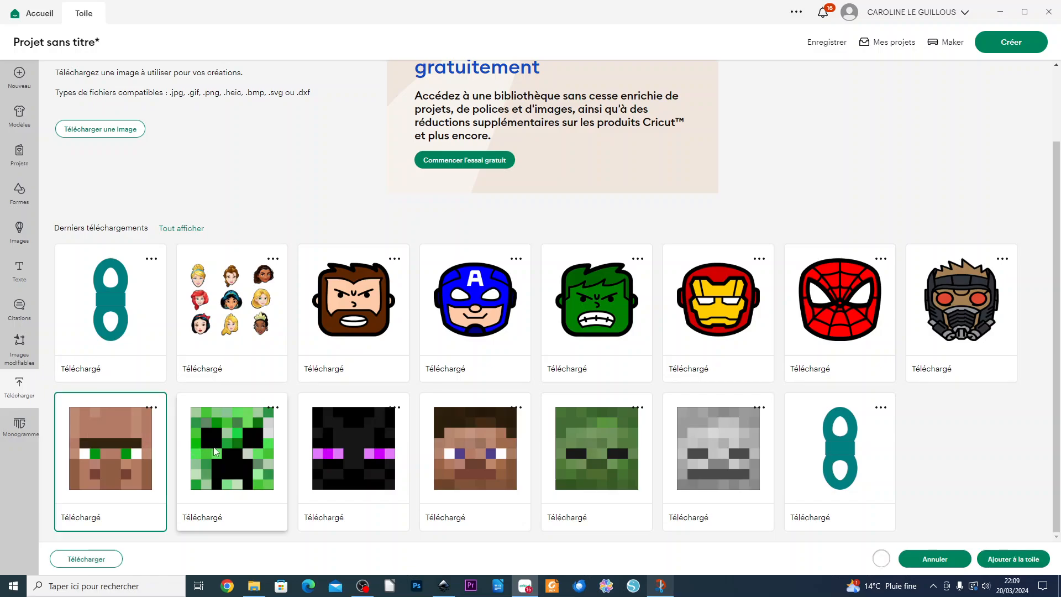
click(232, 447)
click(354, 448)
click(494, 454)
click(587, 449)
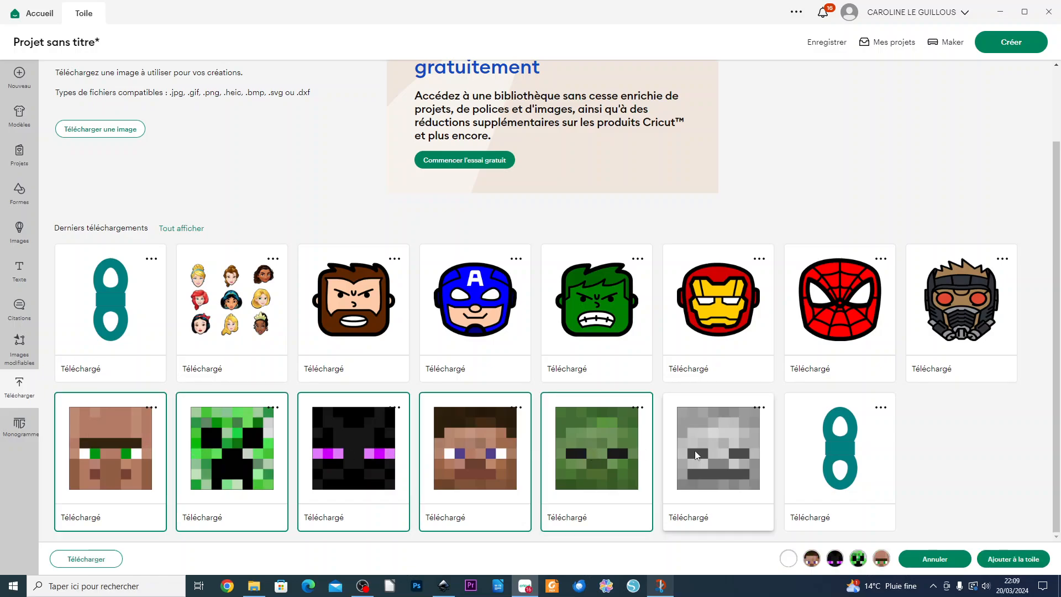
click(694, 450)
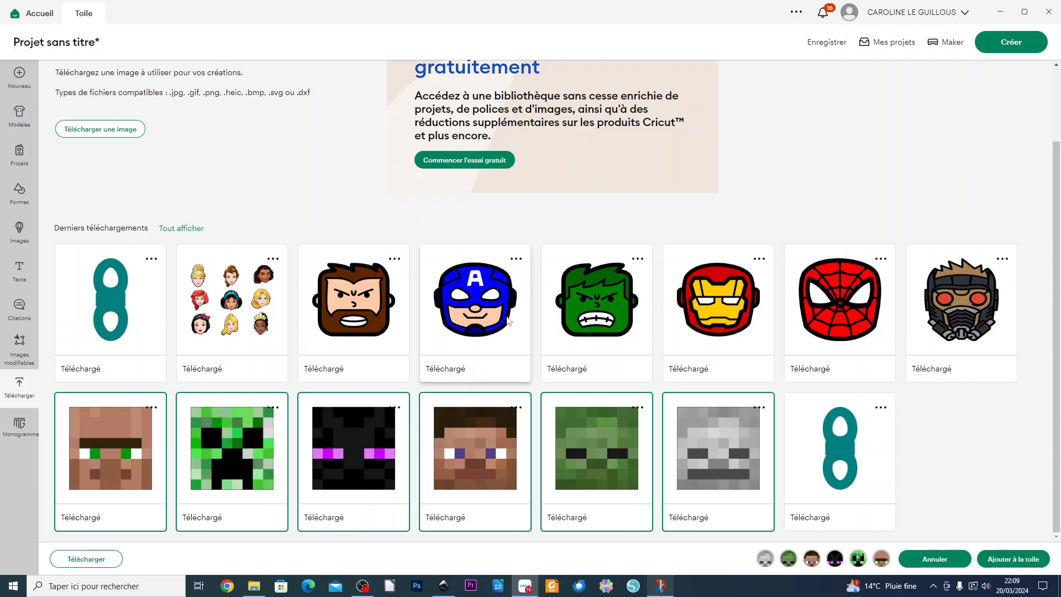
click(1023, 559)
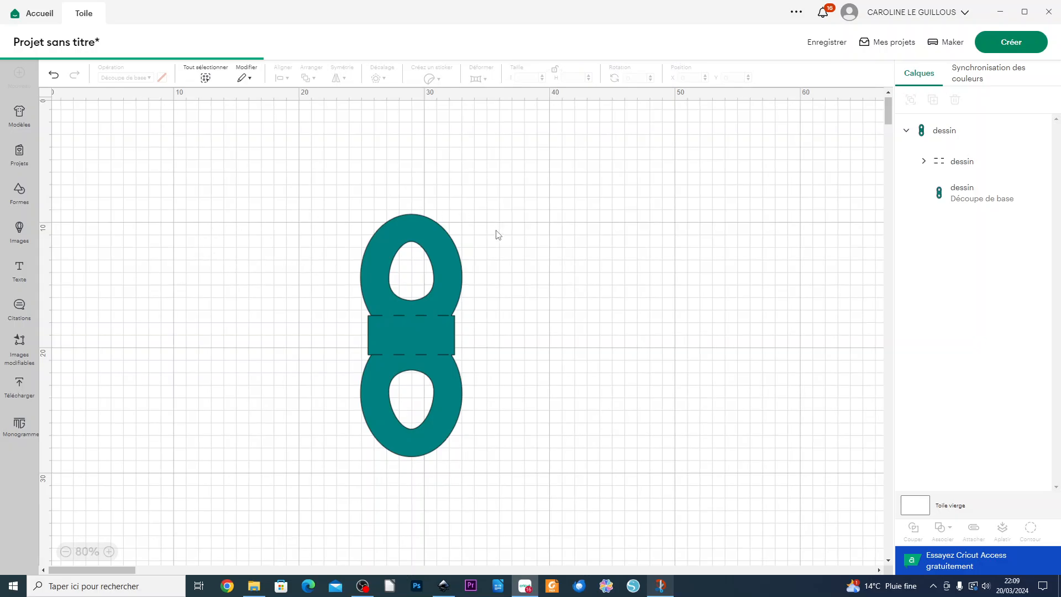
- Align the six face images on top of one another beside the support and set their height to 6.5 cm
drag(223, 276, 686, 303)
click(301, 79)
click(332, 231)
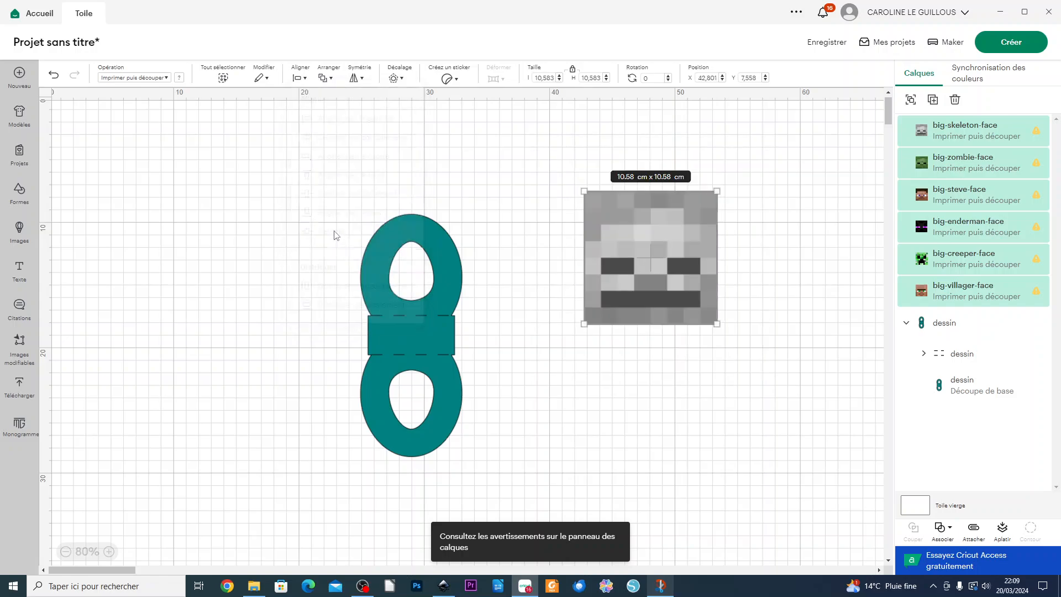
click(597, 76)
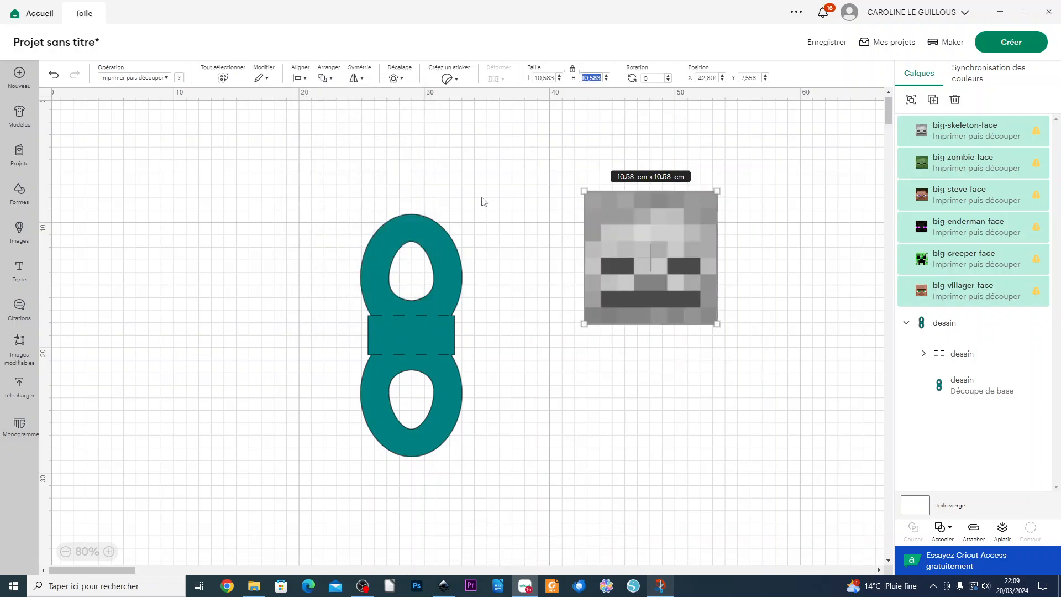
text(6.5)
key(Return)
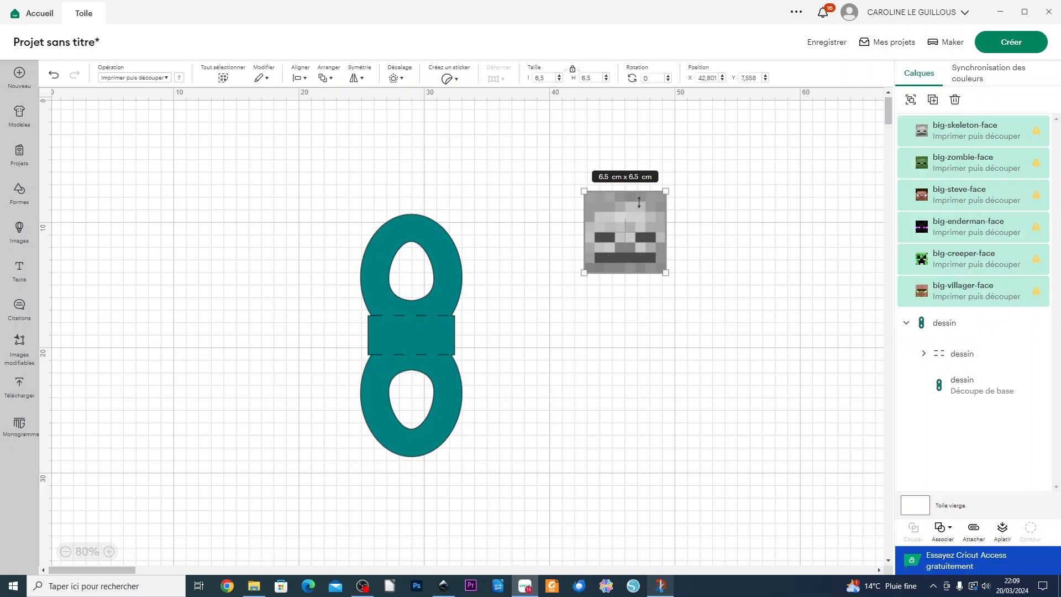
- Place the skeleton face over the top of the support at about X 25.8, Y 4.9, apart from the other faces
drag(623, 247, 421, 202)
click(206, 194)
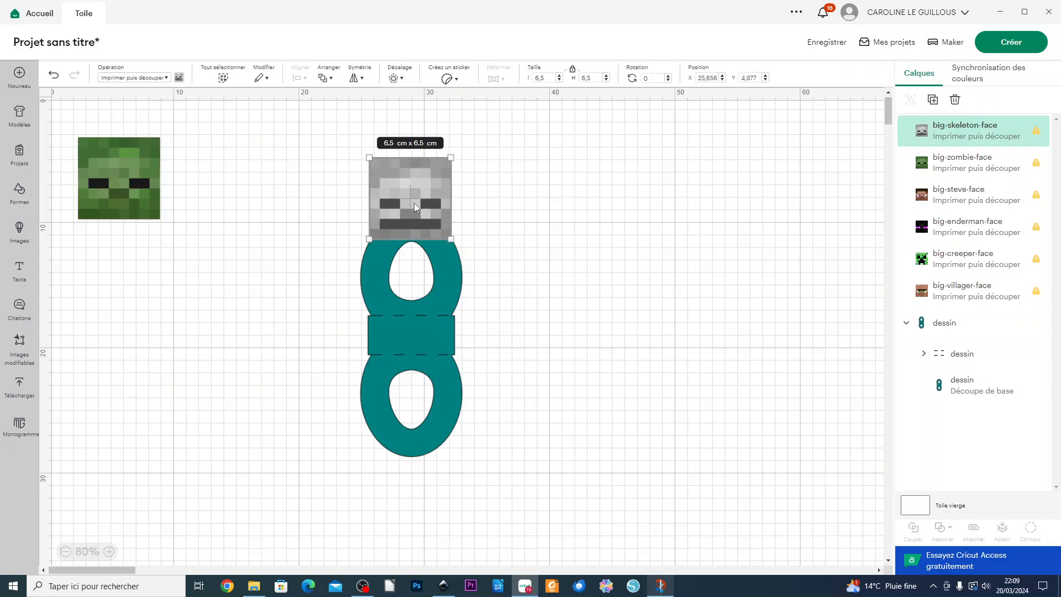
drag(415, 203, 415, 203)
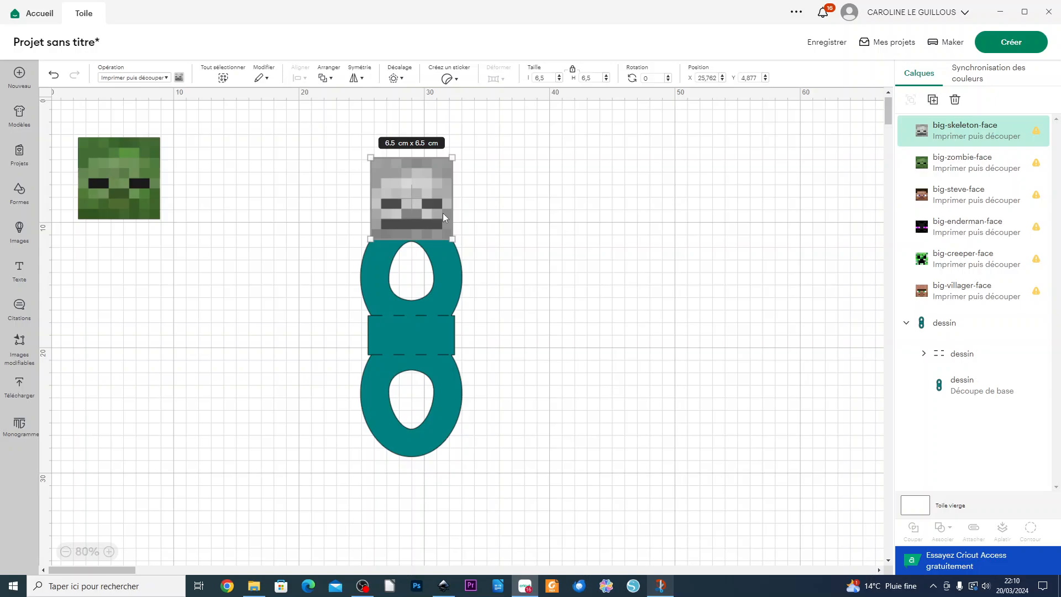
- Spread the stacked zombie, Steve, enderman and creeper faces apart from the villager in the empty area beside the support
drag(148, 181, 133, 303)
drag(111, 186, 189, 335)
drag(135, 154, 170, 429)
drag(206, 305, 257, 258)
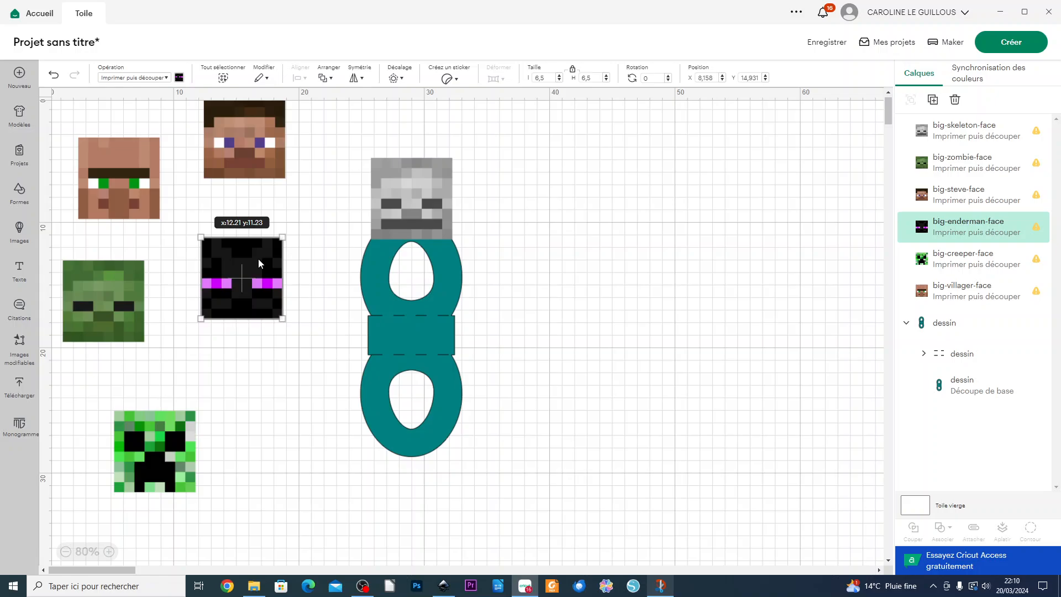
- Duplicate the skeleton face and move the copy to the support's other side, at about X 37.4, Y 11.1
click(401, 191)
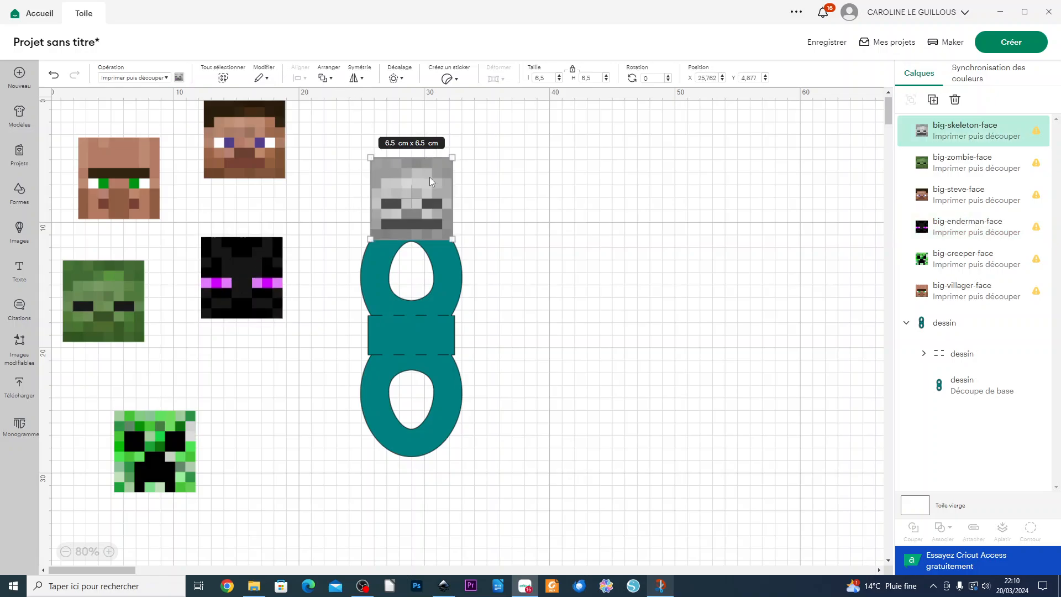
key(ctrl+v)
drag(238, 286, 583, 286)
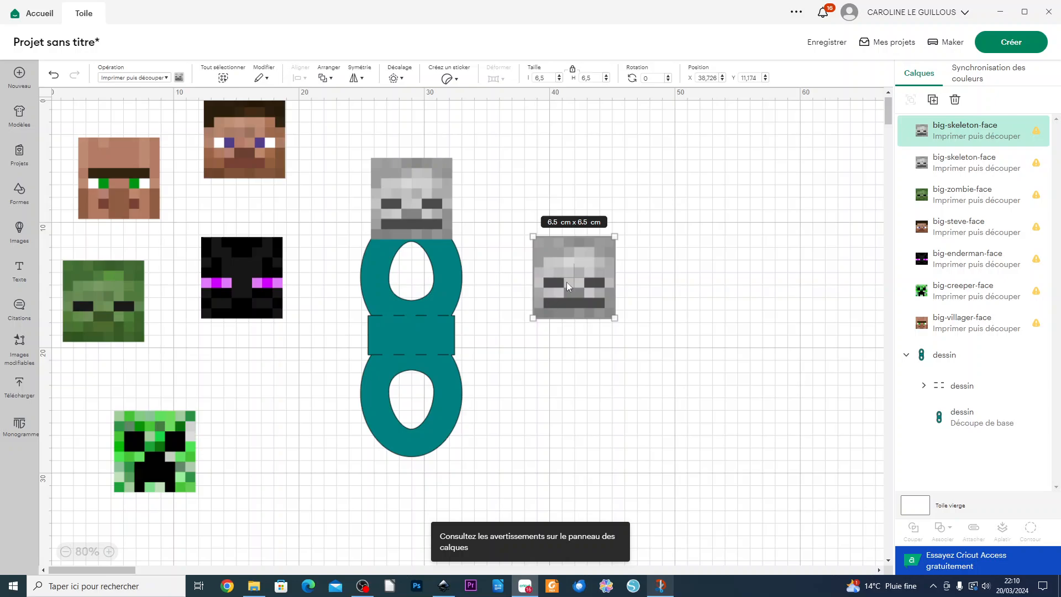
right_click(567, 286)
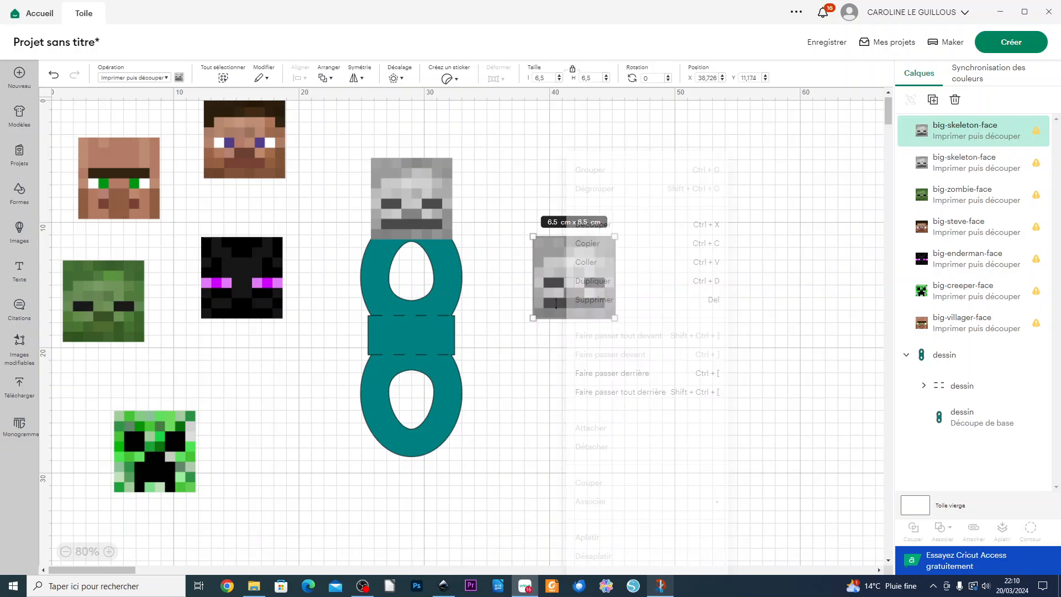
drag(567, 278, 543, 276)
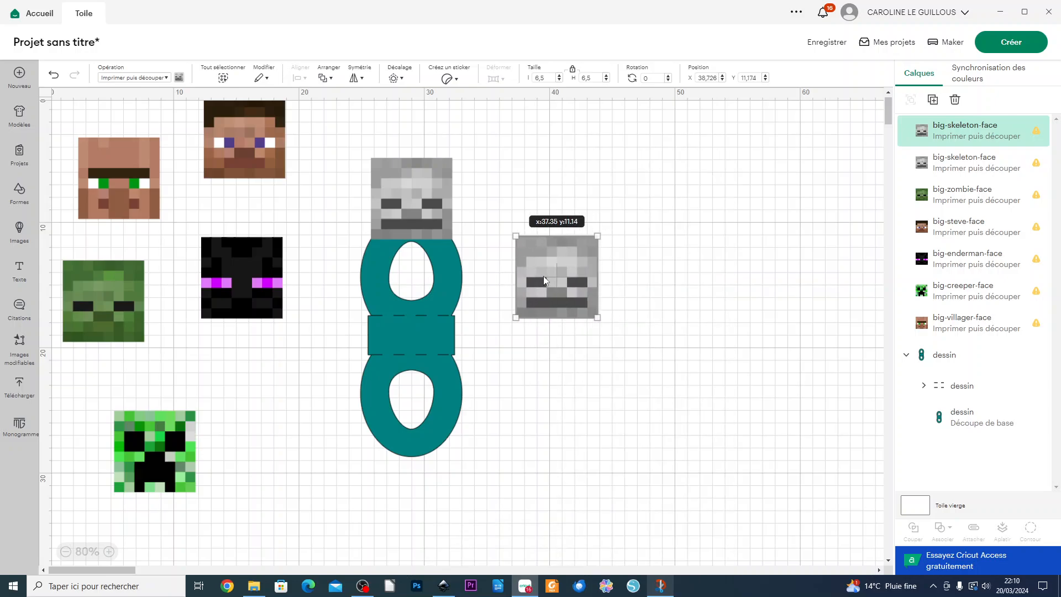
- Flip the skeleton copy vertically and place it over the support's lower end, at about X 25.8, Y 26.7
click(356, 78)
click(403, 118)
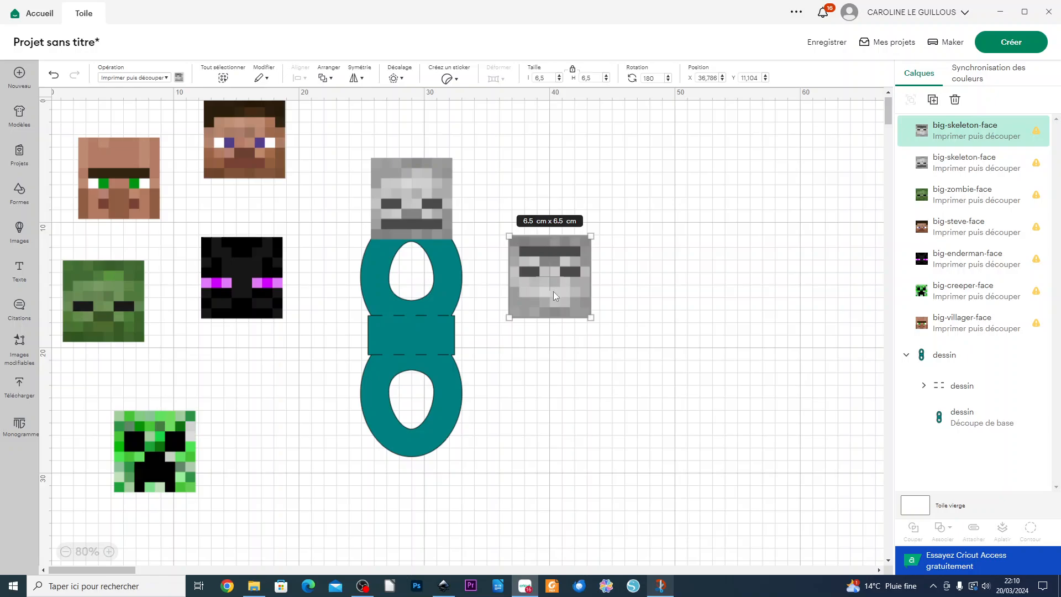
drag(553, 290, 420, 486)
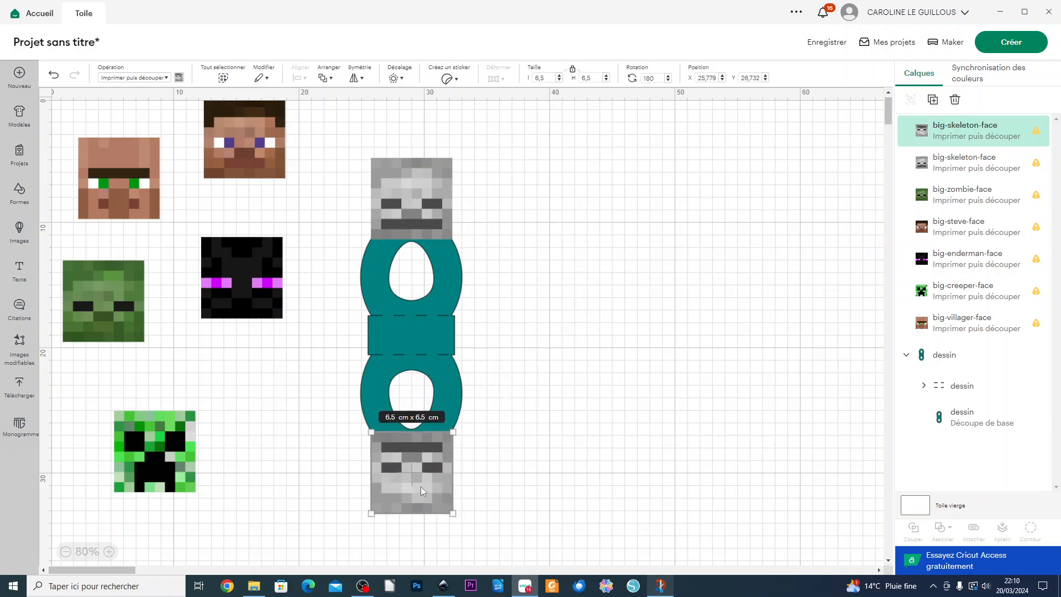
drag(406, 449, 407, 449)
- Centre the upright and flipped skeleton faces horizontally with each other and group them
shift+click(406, 196)
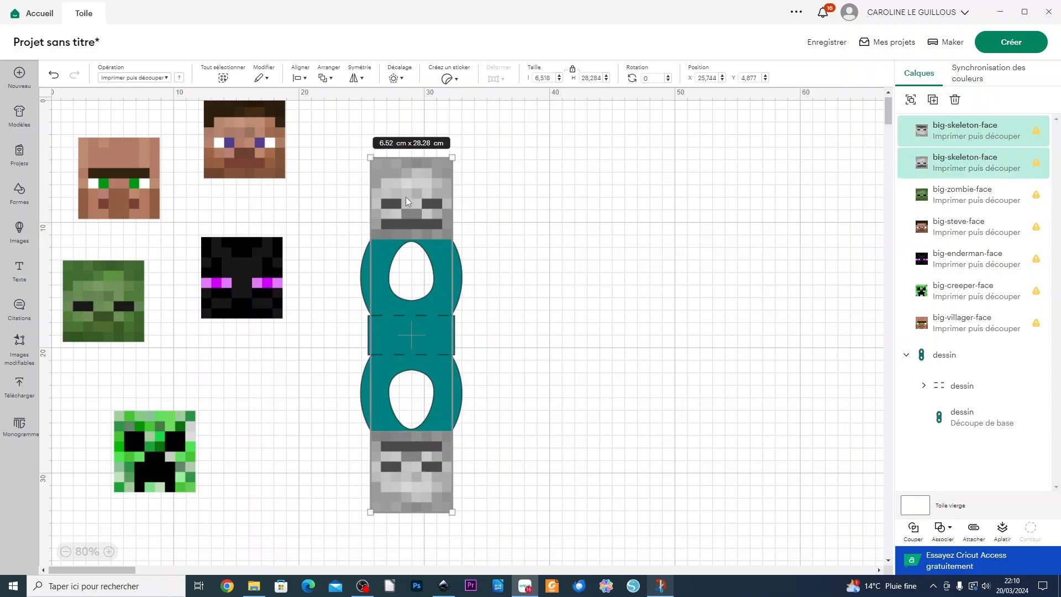
click(298, 78)
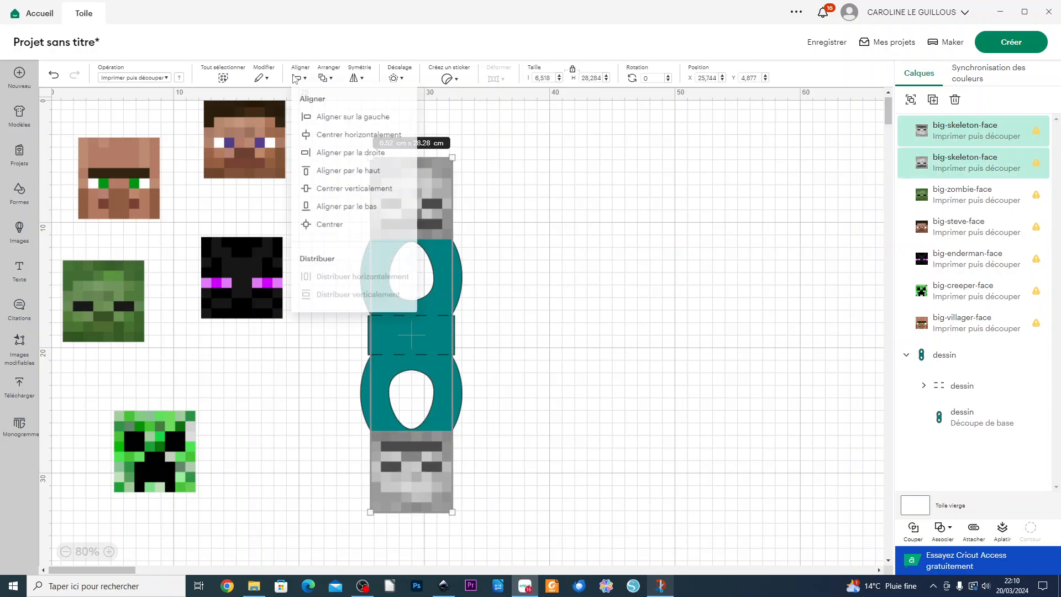
click(347, 138)
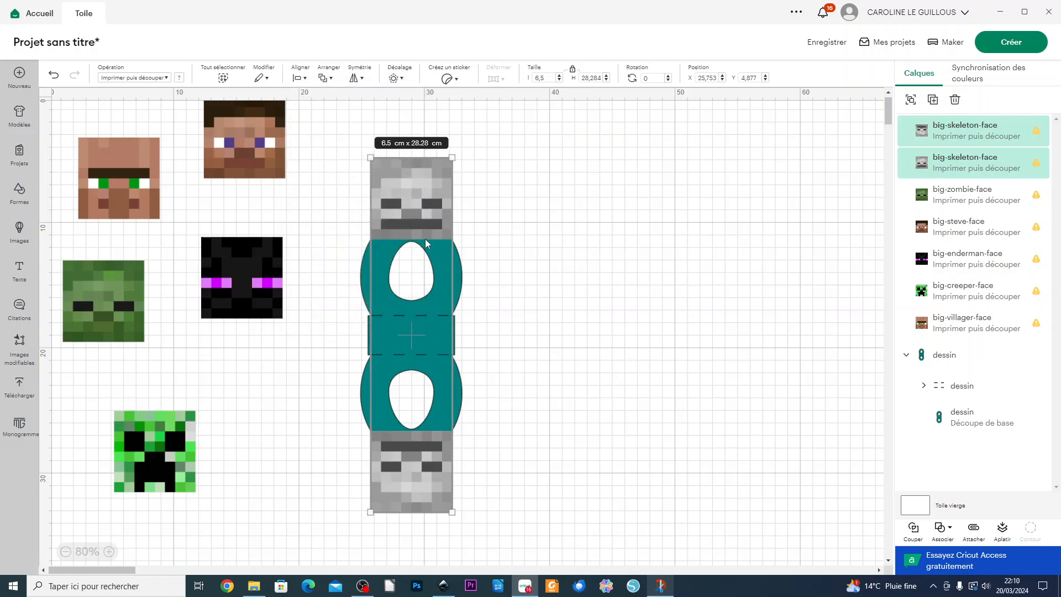
right_click(424, 208)
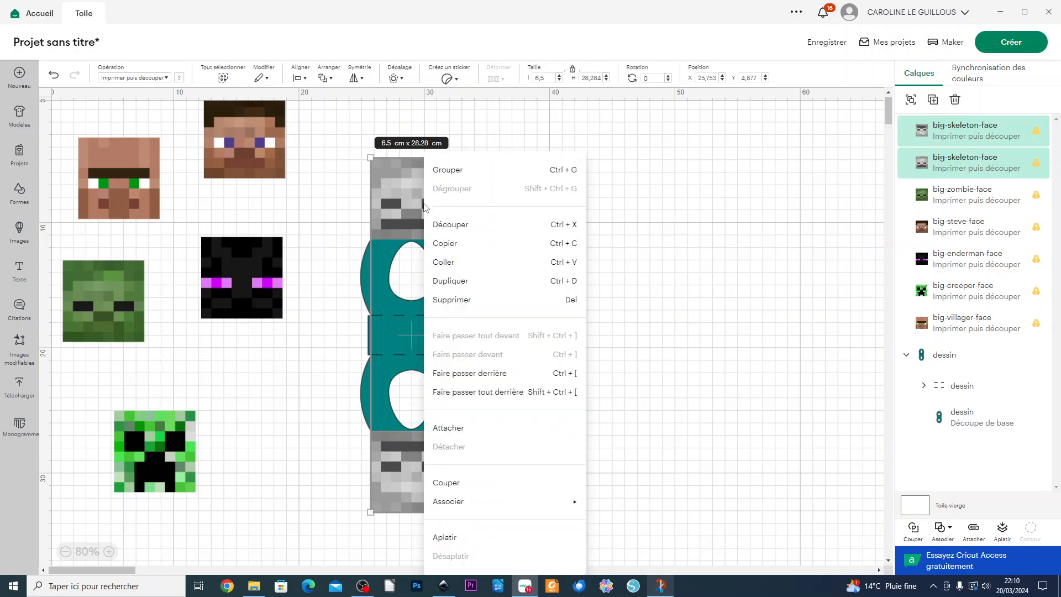
click(448, 172)
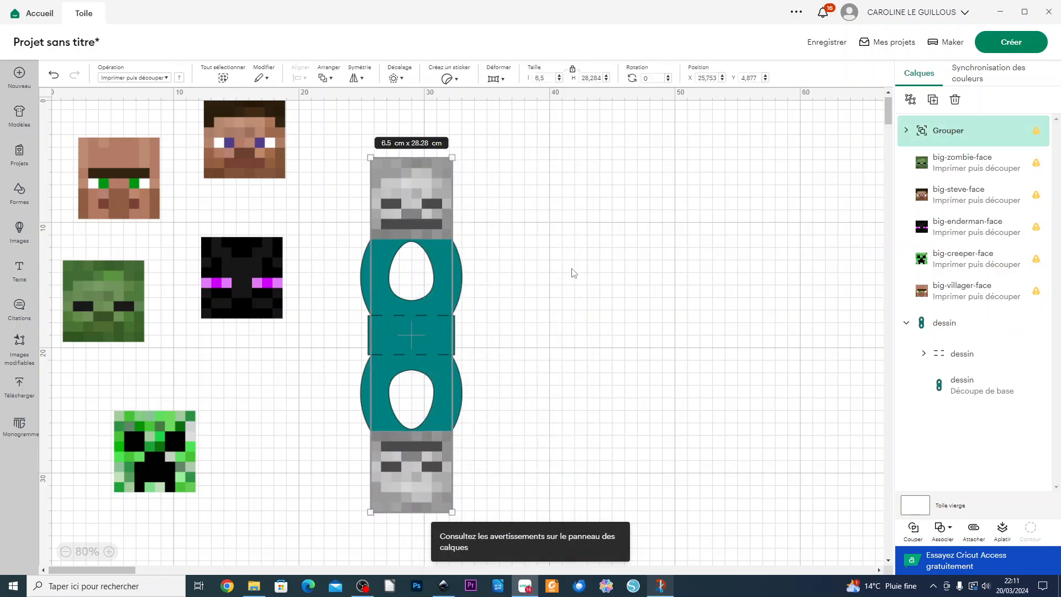
- Centre the skeleton face group and the support on each other in both directions
click(516, 307)
drag(533, 435, 433, 323)
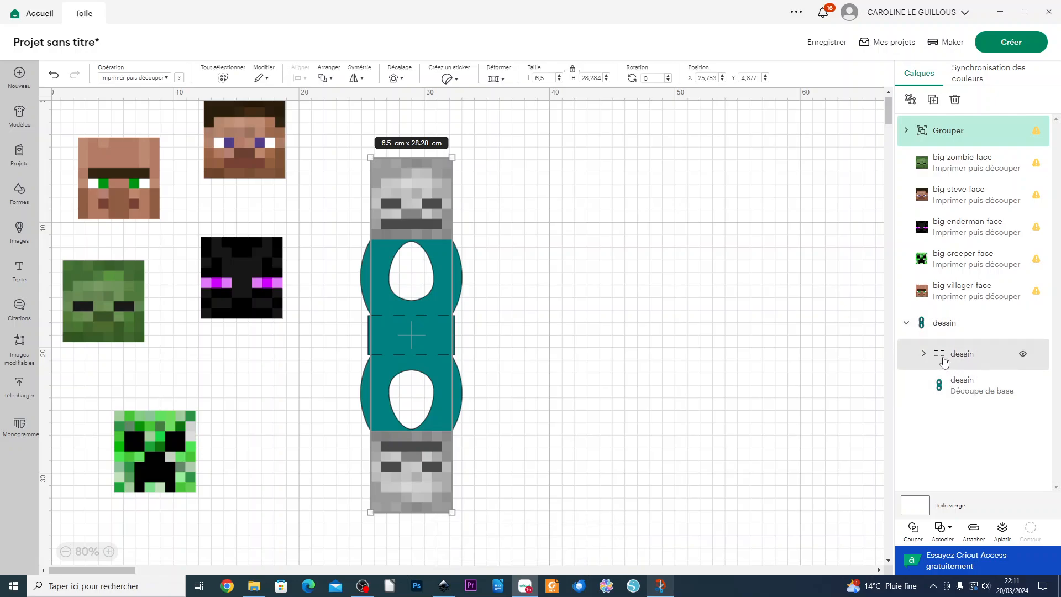
drag(528, 476, 364, 137)
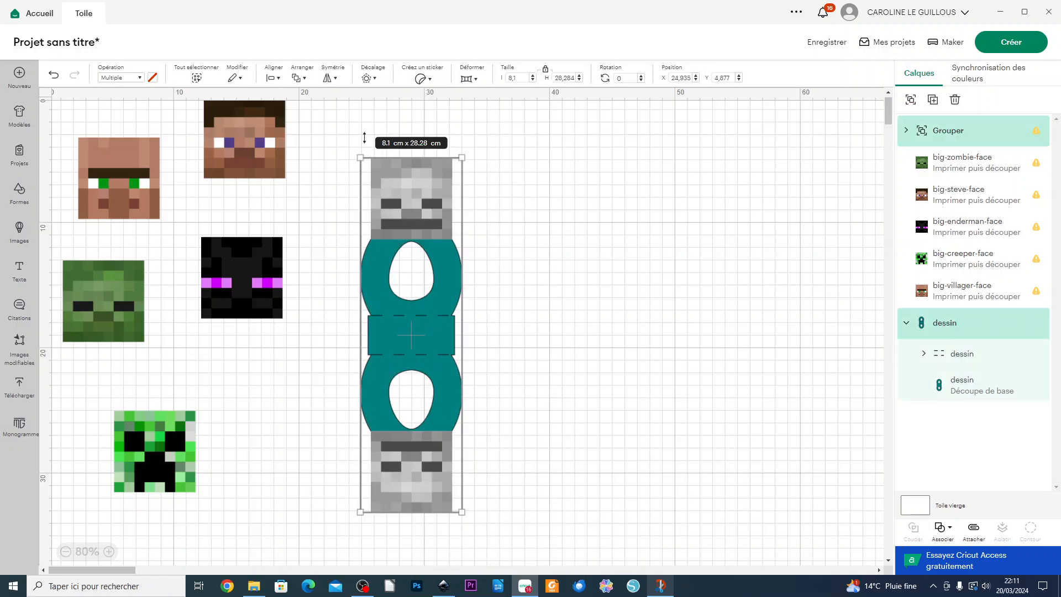
click(271, 78)
click(307, 232)
click(517, 279)
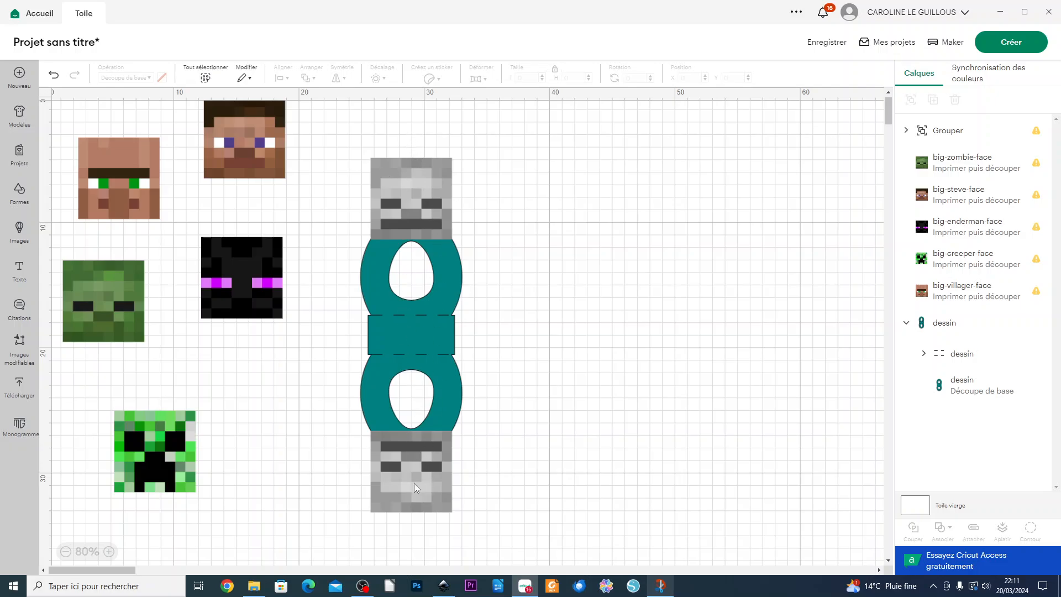
- Ungroup the two skeleton faces, and ungroup the support's base shape from its fold lines
click(433, 203)
right_click(434, 203)
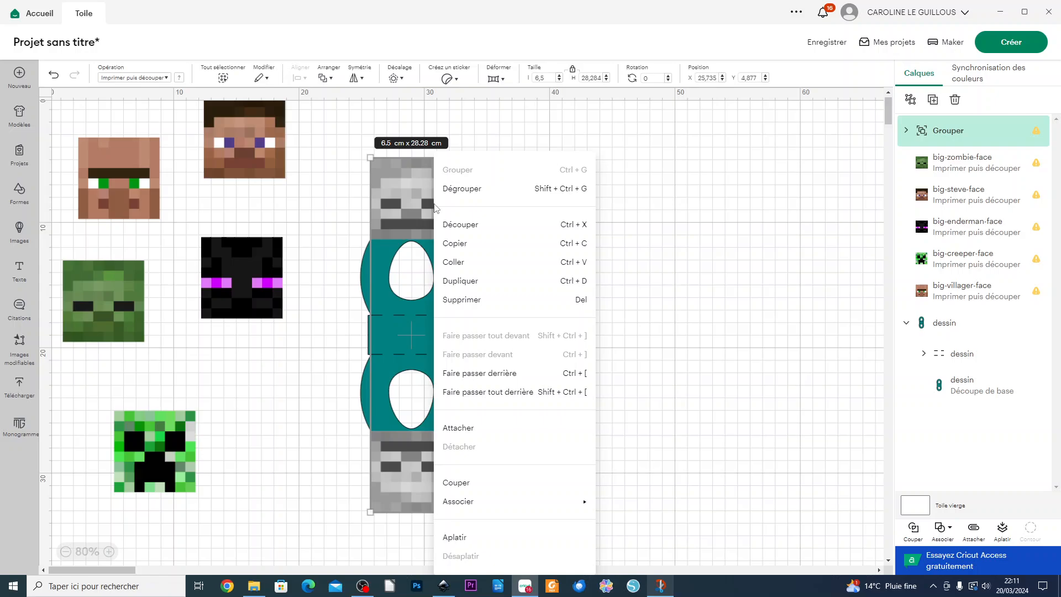
click(471, 195)
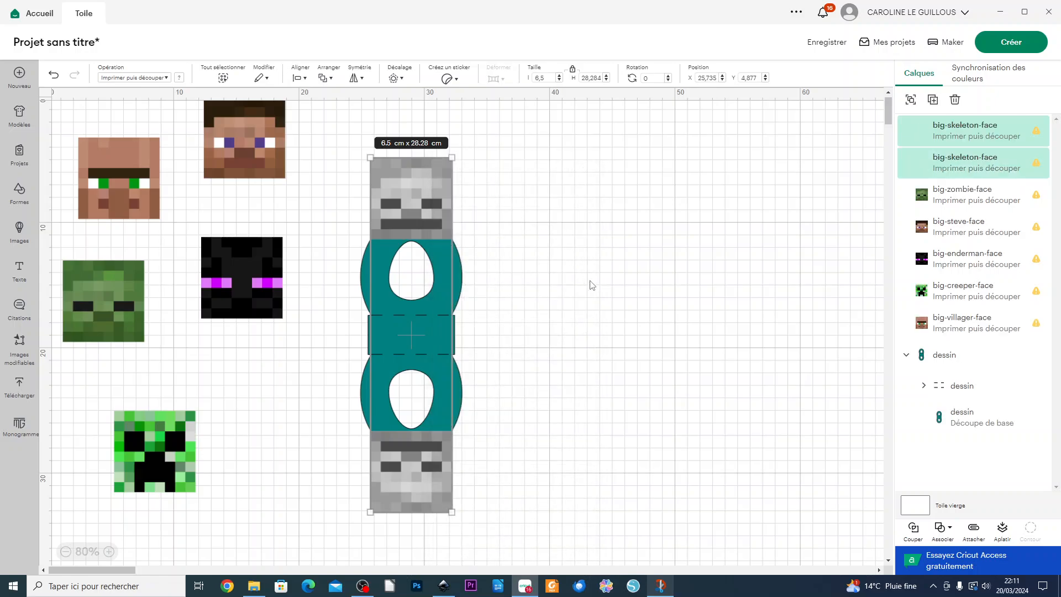
click(451, 271)
right_click(451, 270)
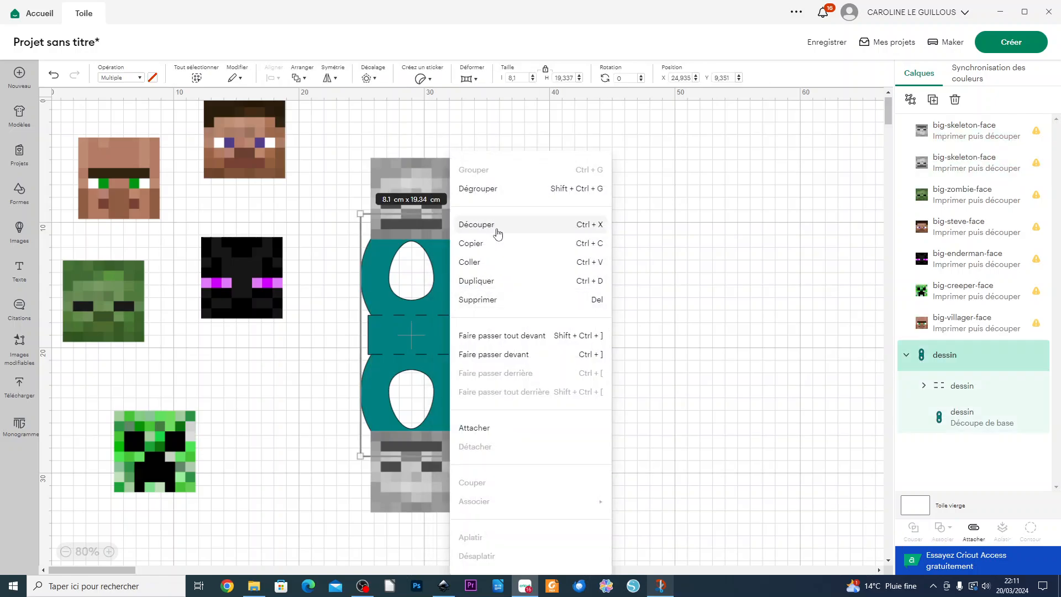
click(482, 189)
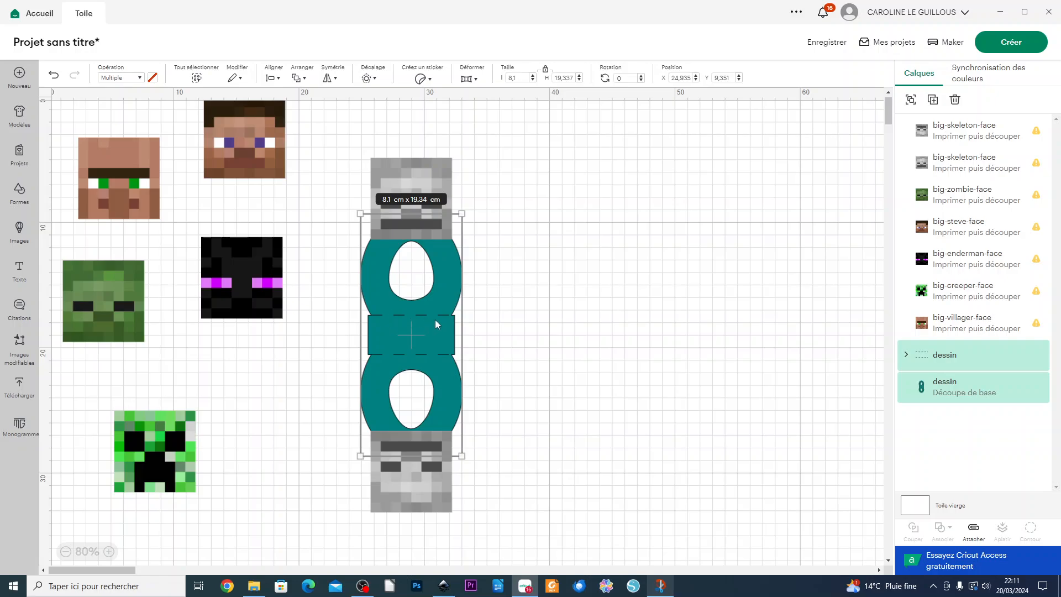
click(557, 338)
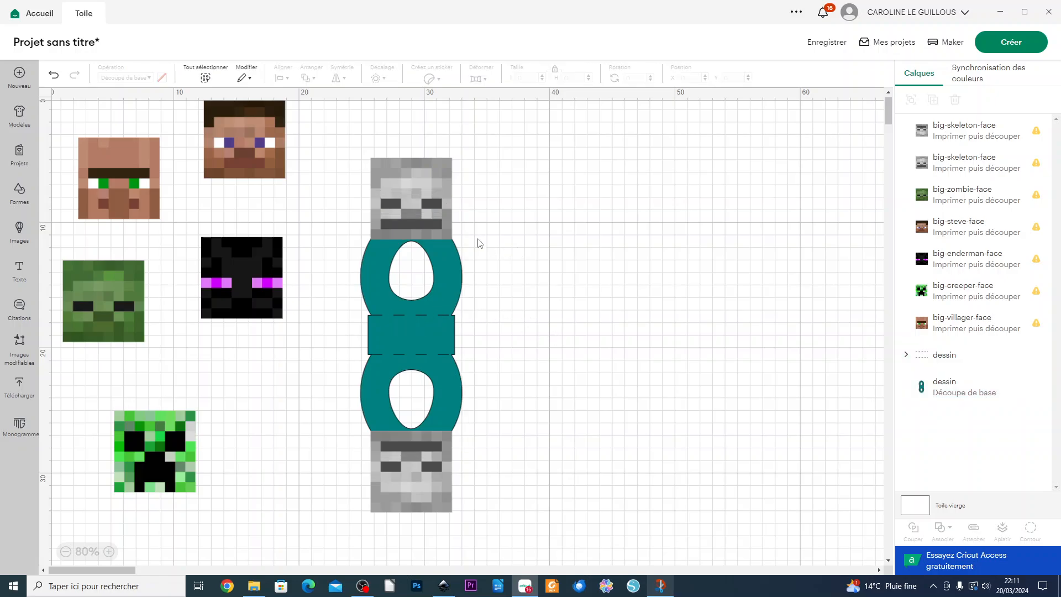
click(438, 207)
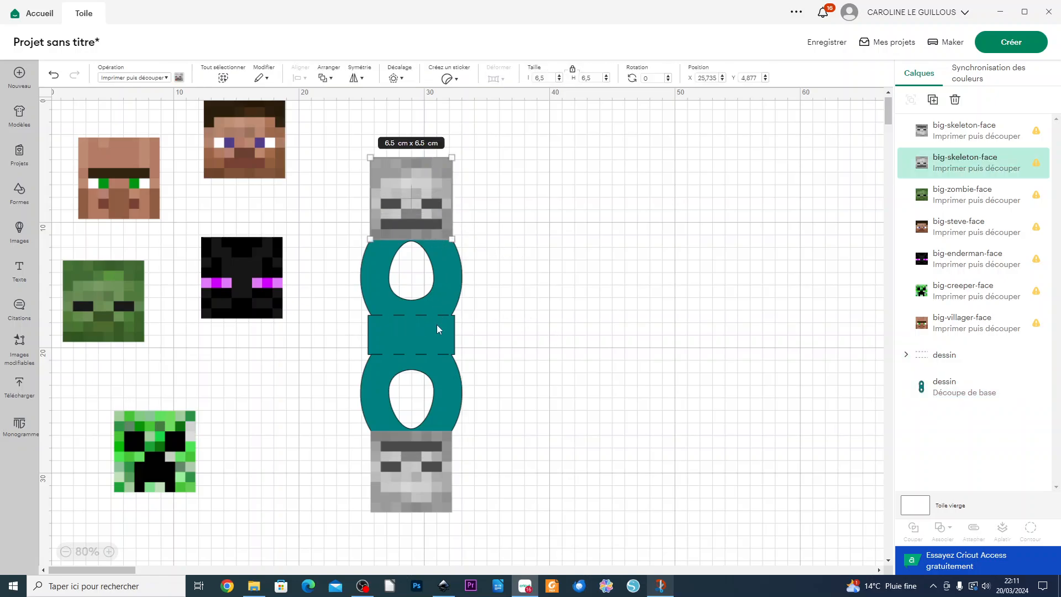
shift+click(436, 463)
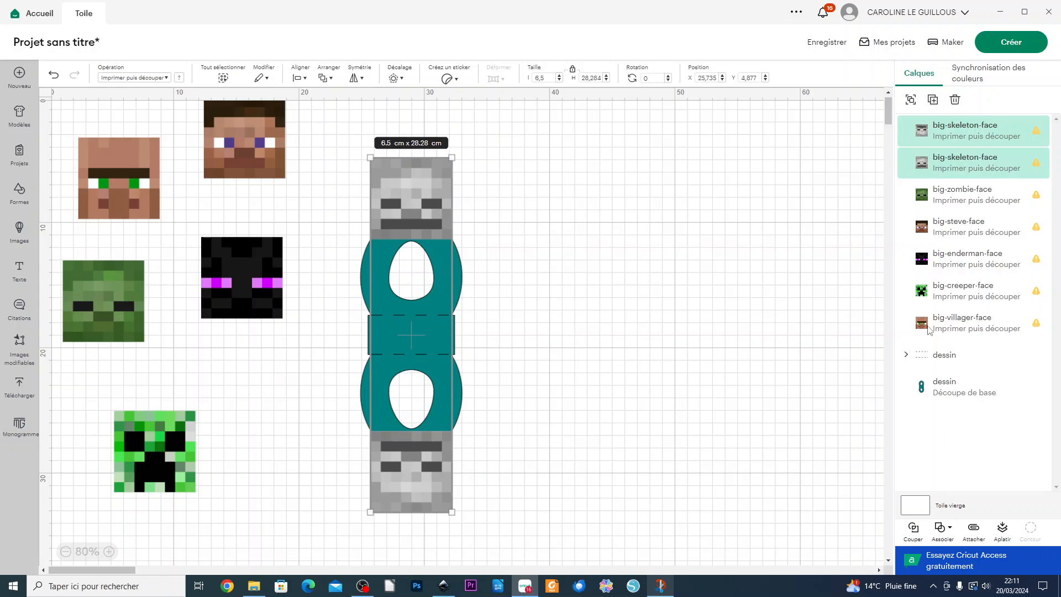
shift+click(462, 275)
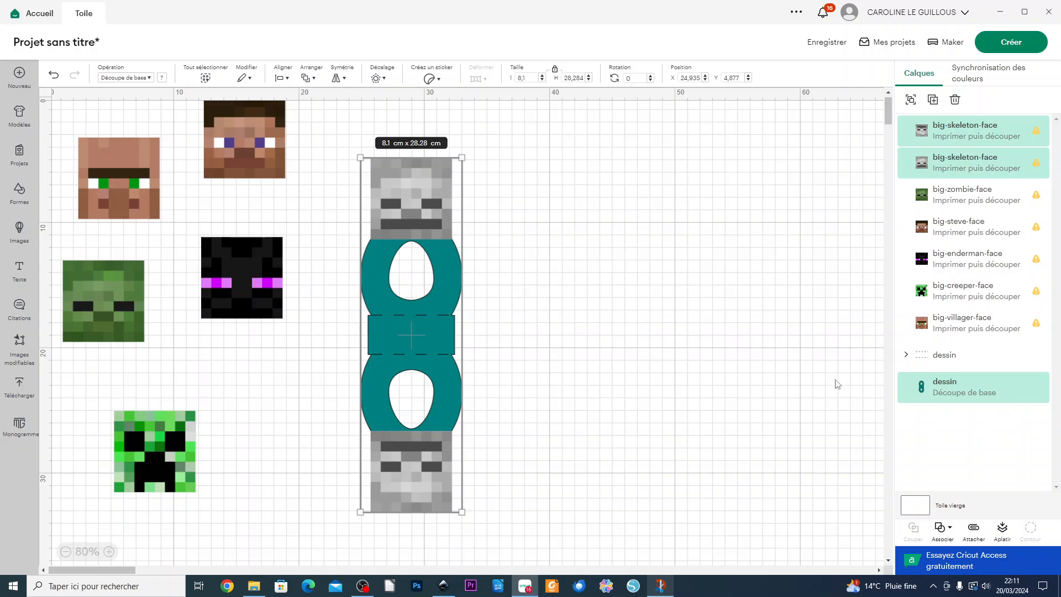
click(984, 137)
shift+click(981, 160)
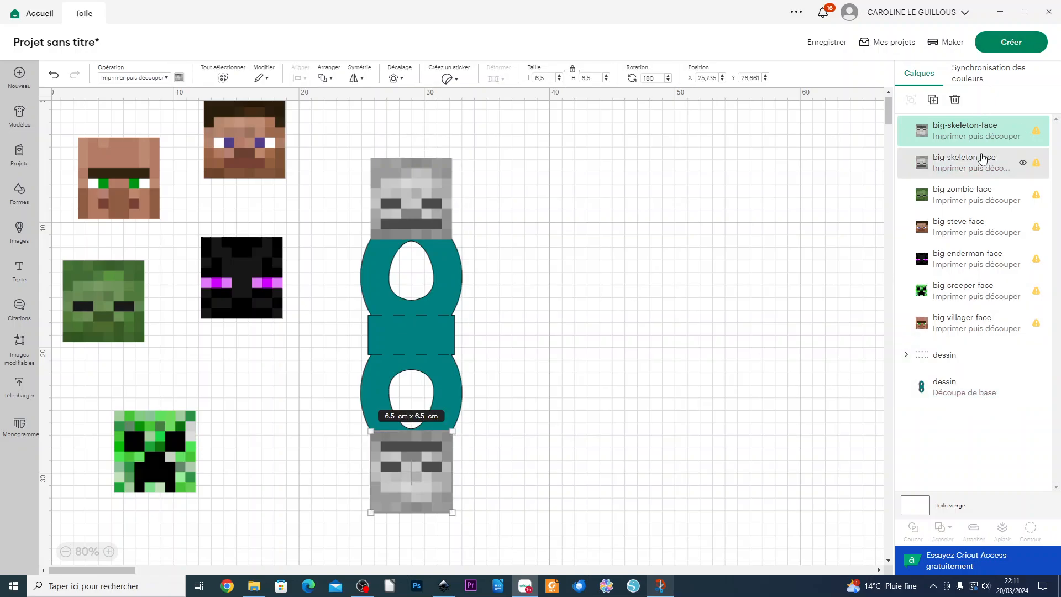
shift+click(965, 385)
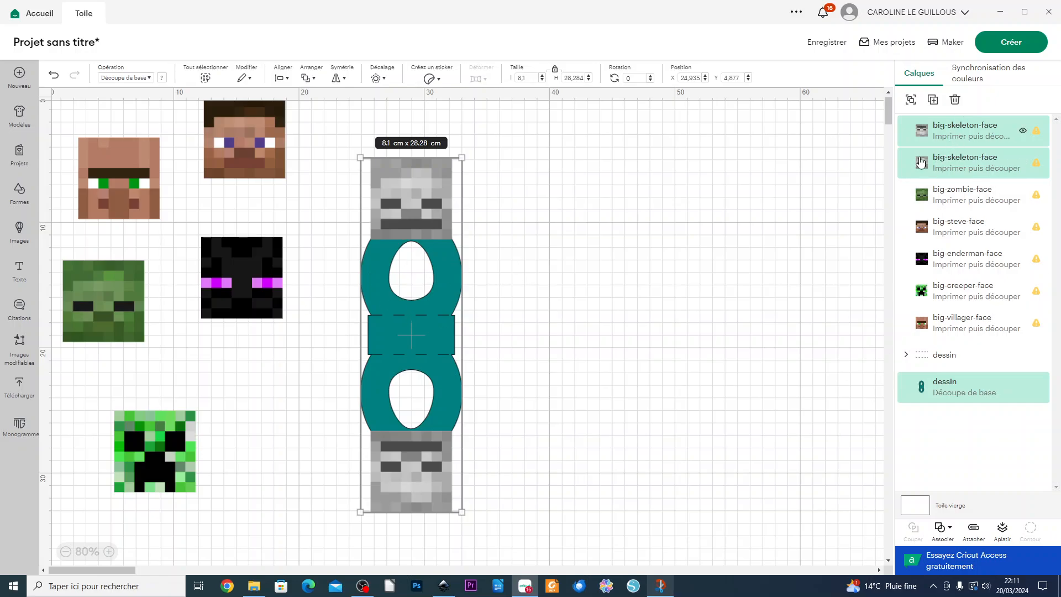
click(688, 260)
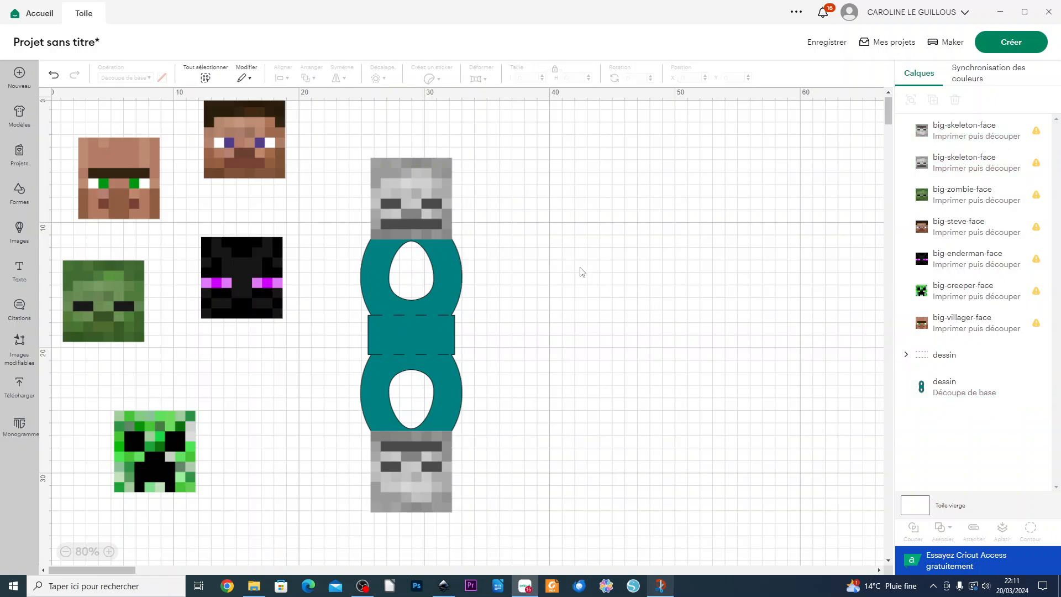
- Duplicate both skeleton faces and set the two copies side by side in the empty area beside the support
click(988, 137)
shift+click(986, 167)
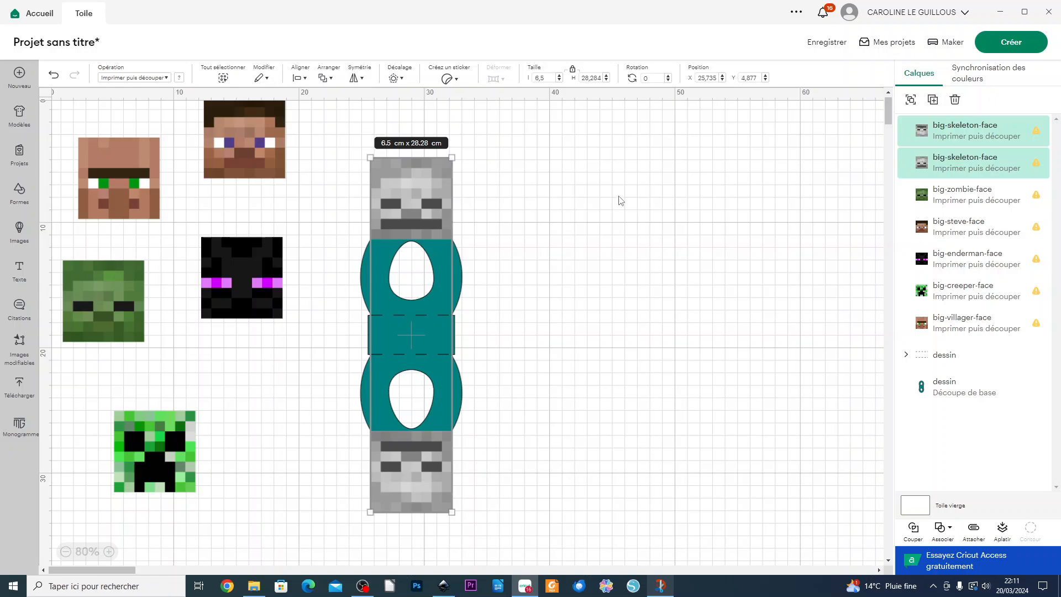
key(ctrl+d)
drag(257, 302, 605, 165)
click(738, 246)
drag(609, 432, 701, 159)
click(640, 336)
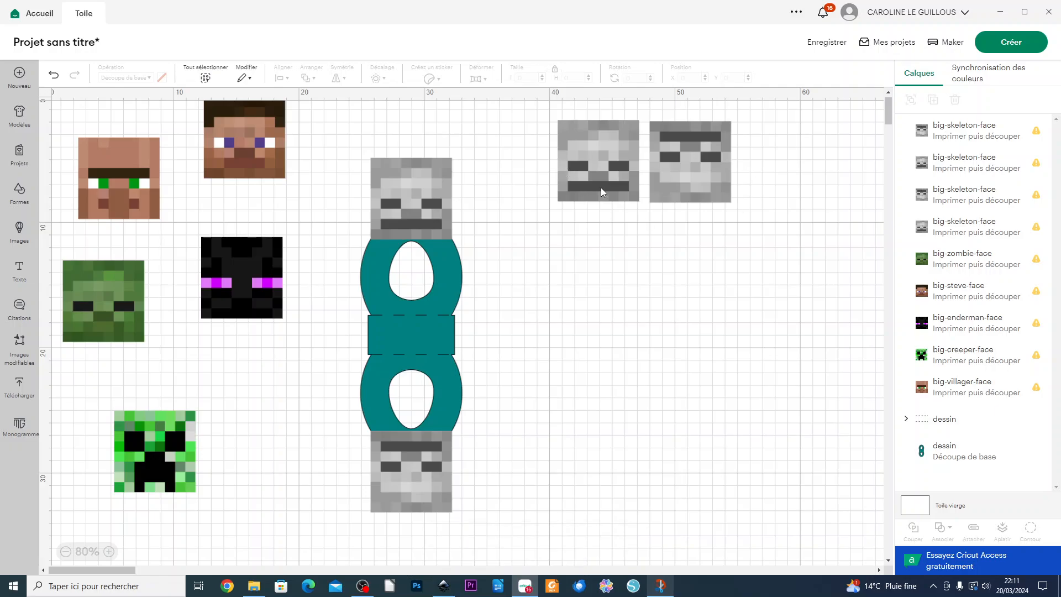
- Unite the two skeleton faces on the support with its base-cut shape, leaving out the fold lines
click(424, 193)
shift+click(411, 452)
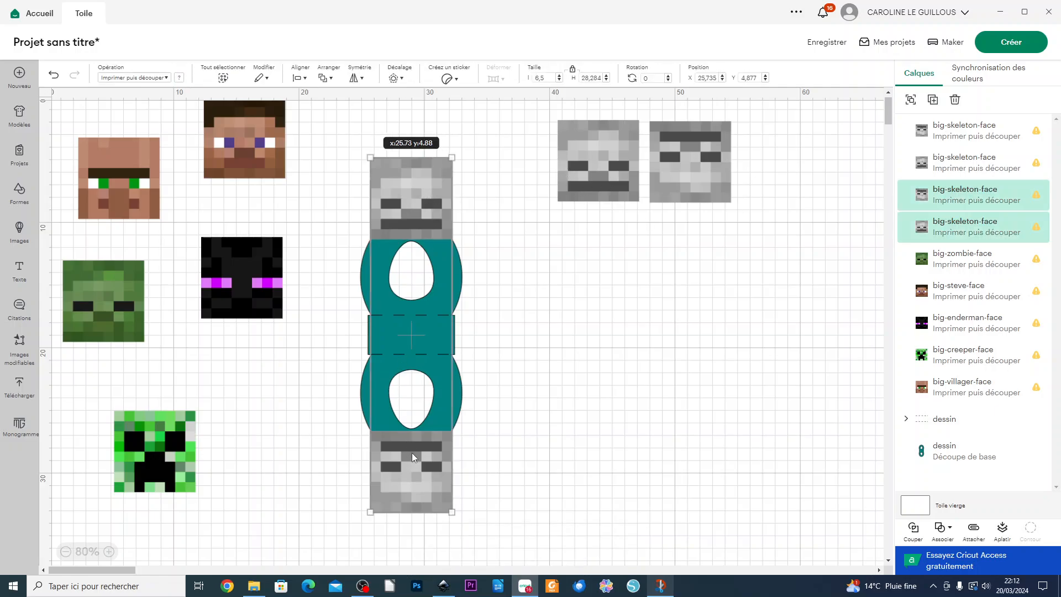
shift+click(960, 458)
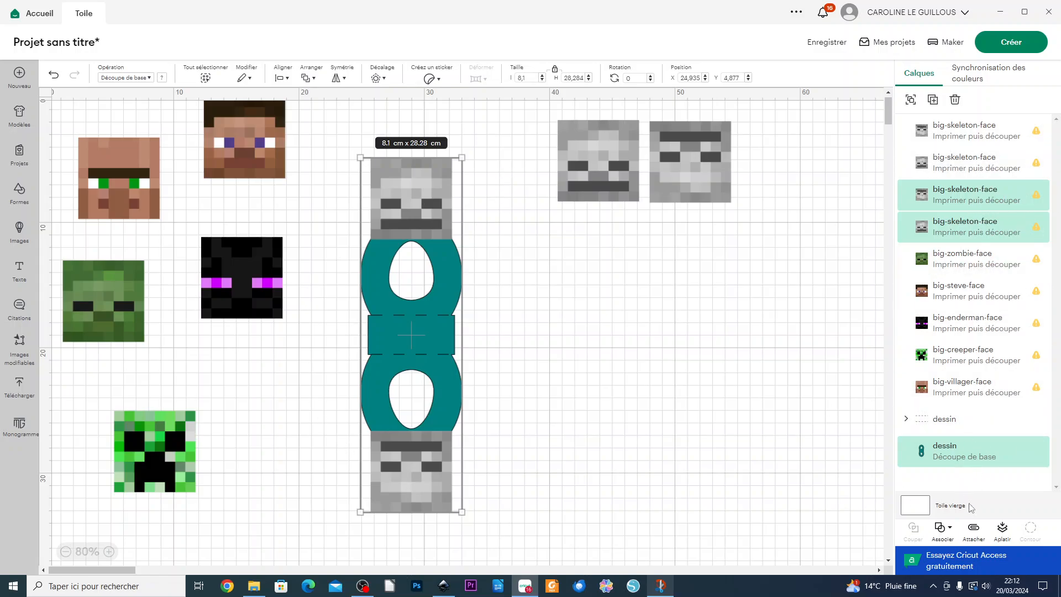
click(950, 536)
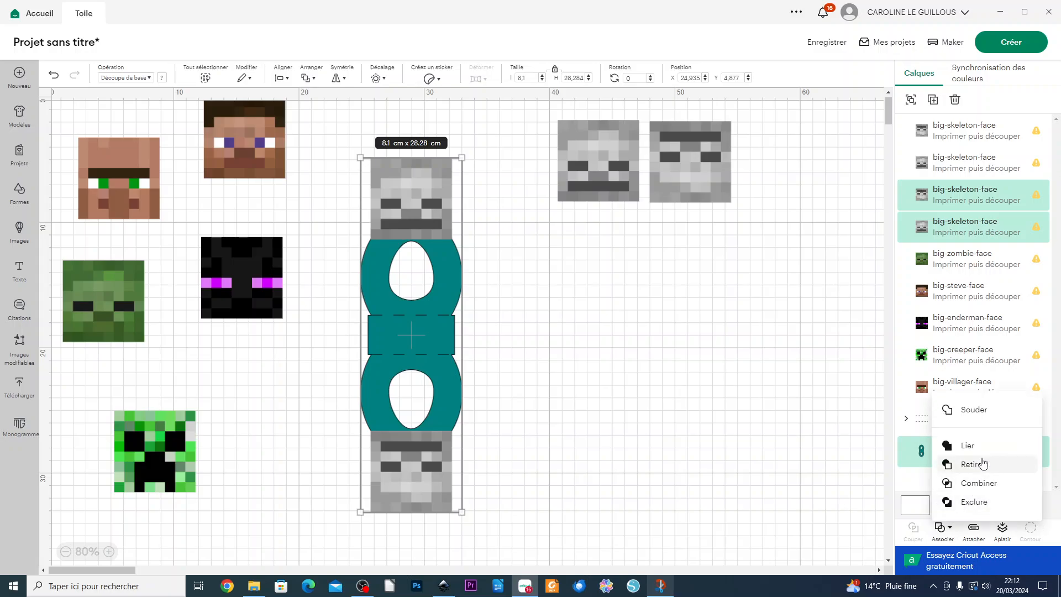
click(967, 448)
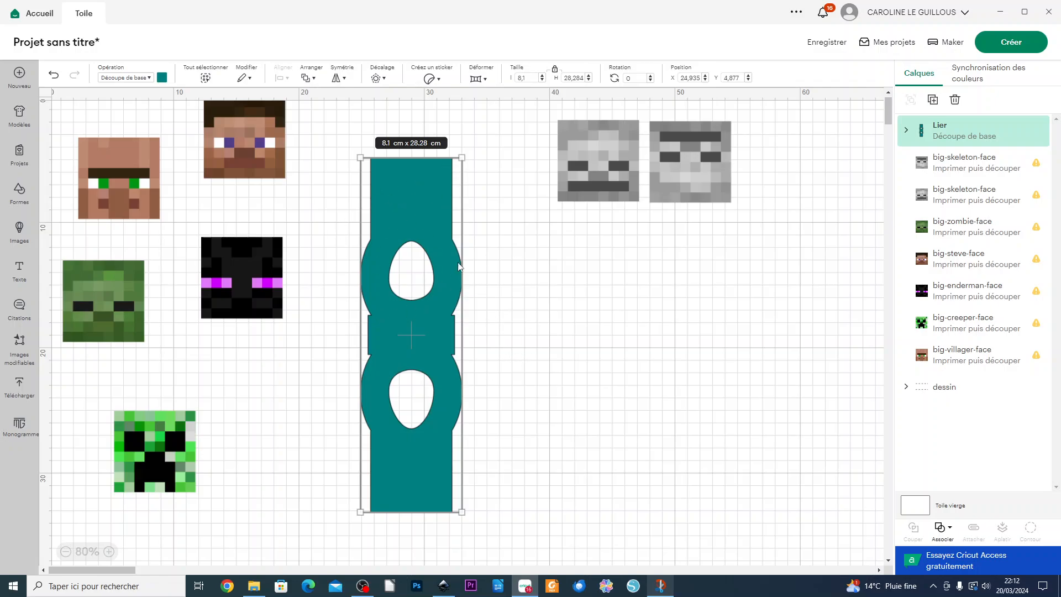
- Send the united support shape to the back and attach the fold lines to it
click(307, 77)
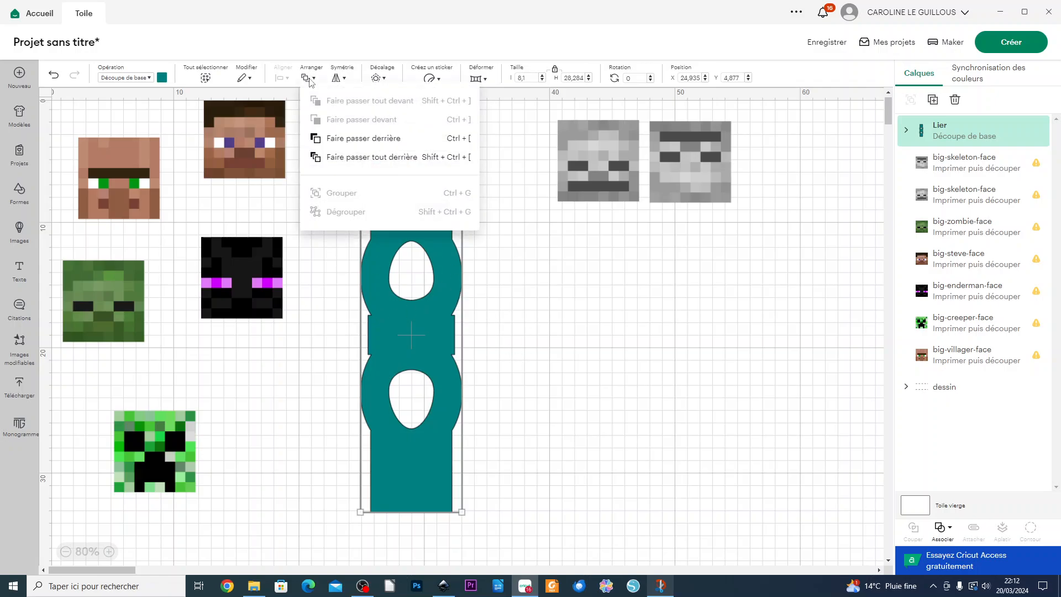
click(332, 158)
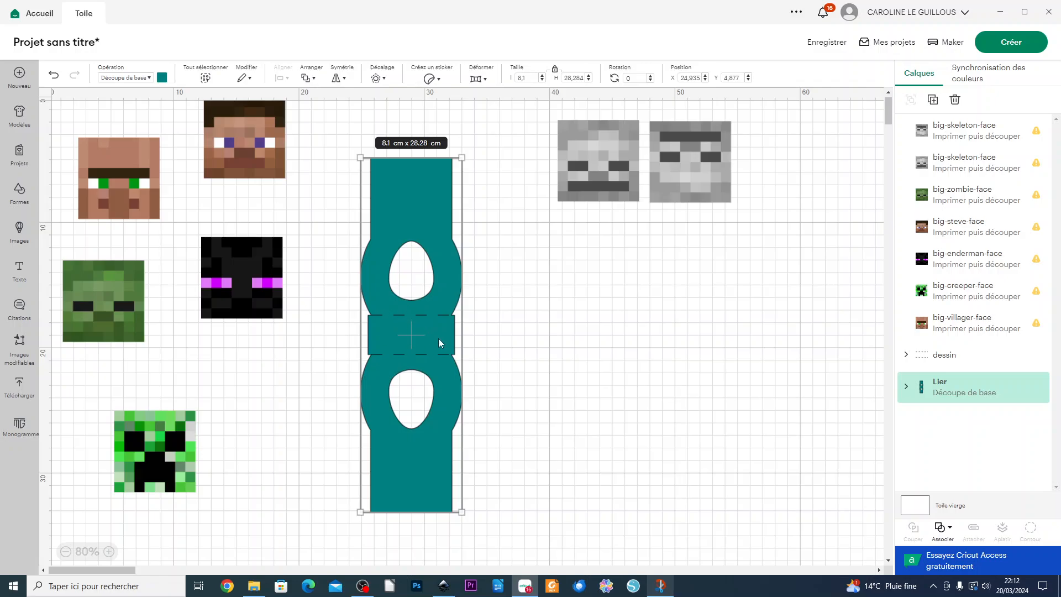
click(607, 418)
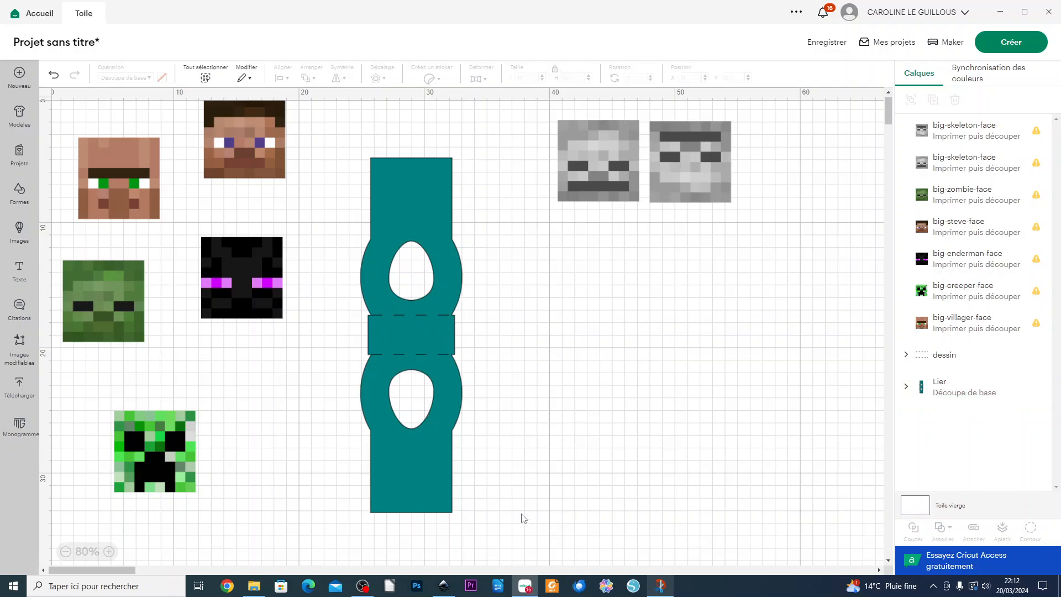
drag(521, 518, 343, 163)
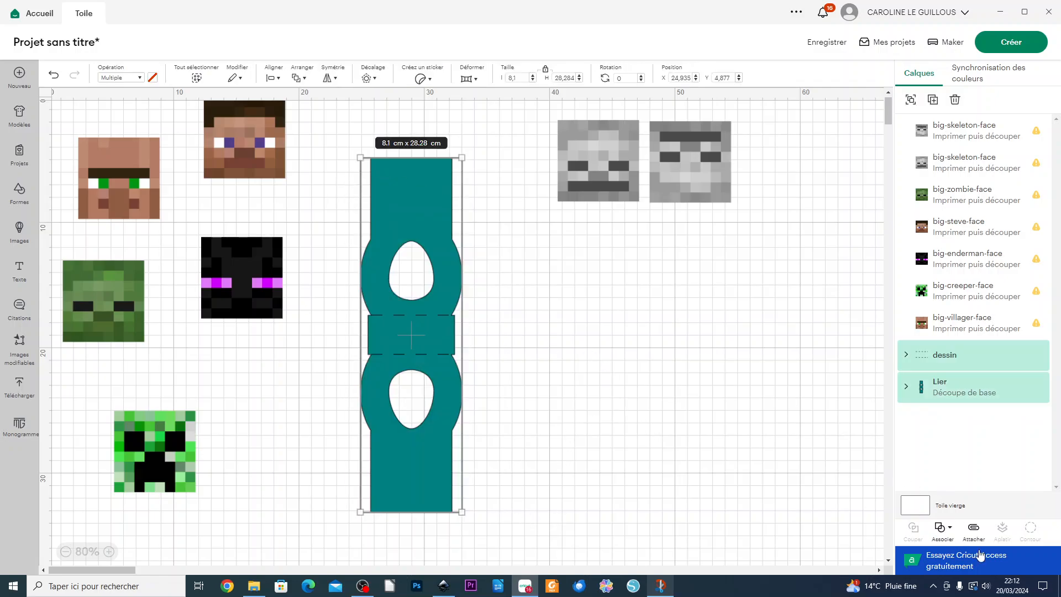
click(974, 530)
click(651, 334)
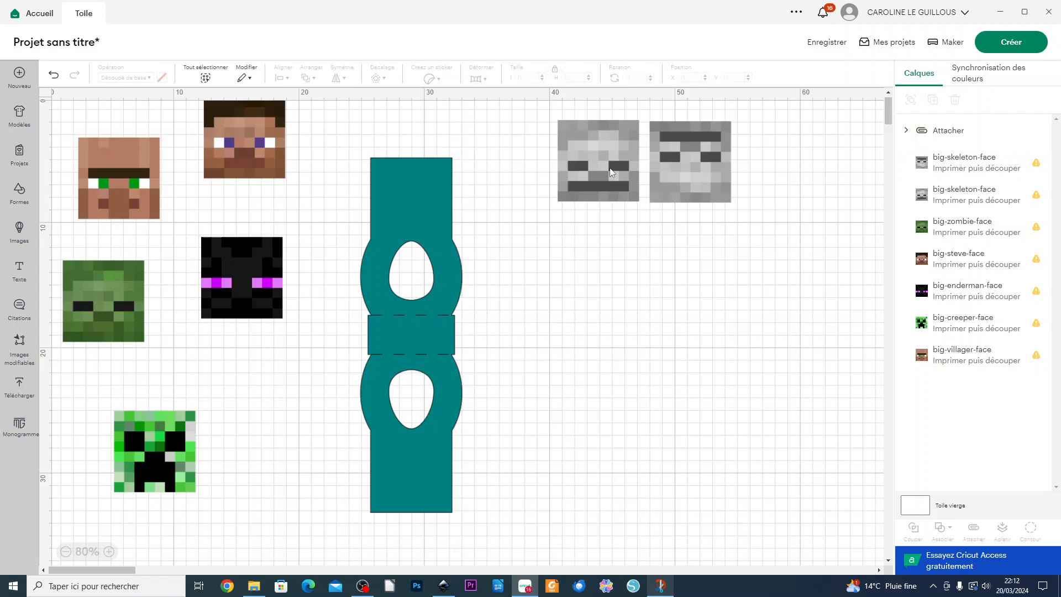
- Bring the upright skeleton face to the front and place it over the support's upper end
drag(609, 167, 593, 204)
click(327, 74)
click(346, 102)
click(486, 180)
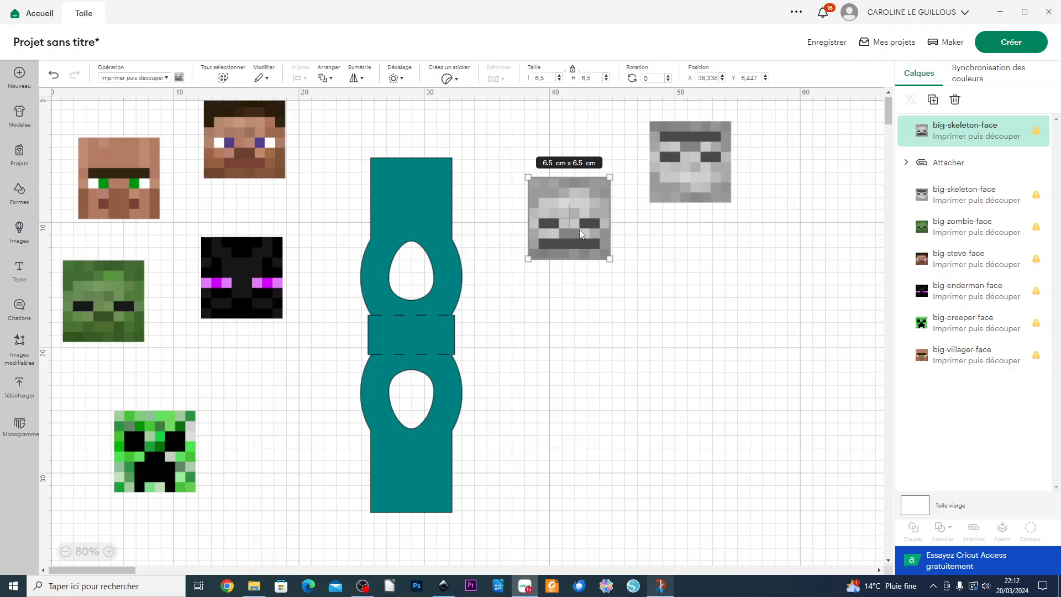
drag(586, 227, 471, 220)
drag(430, 214, 430, 208)
- Place the flipped skeleton face over the support's lower end at about X 26.3, Y 27.0 and bring it to the front
drag(691, 194, 441, 474)
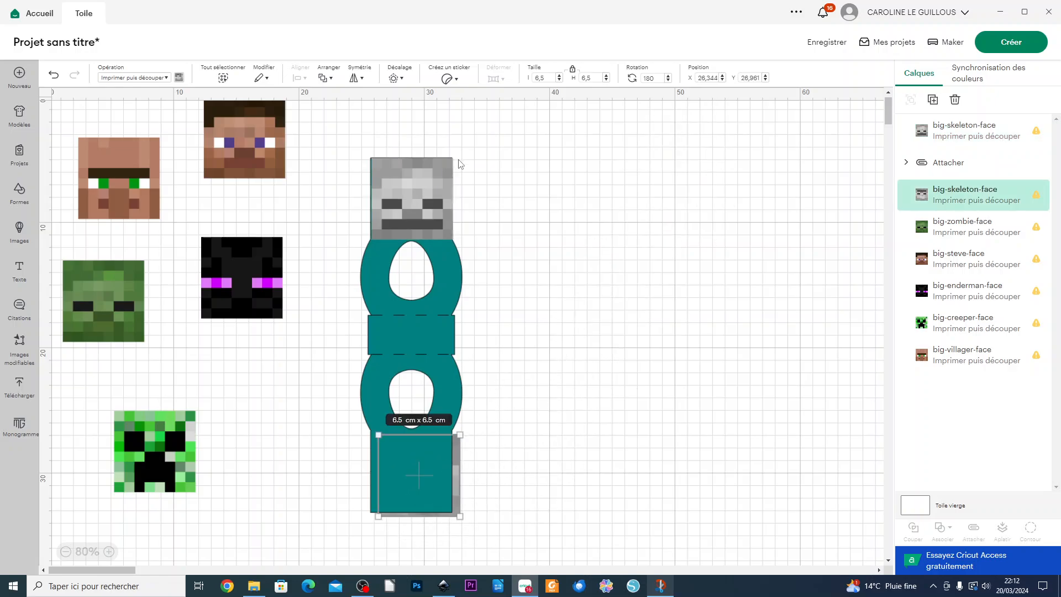
click(325, 78)
click(356, 101)
click(632, 398)
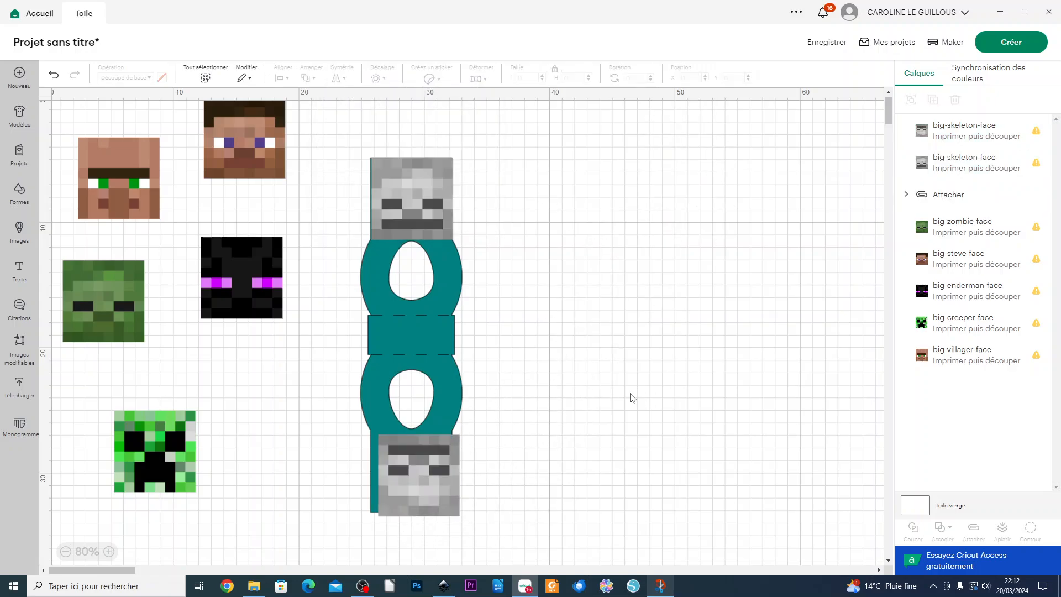
- Line up both skeleton faces exactly over the support's upper and lower ends
drag(439, 463, 428, 461)
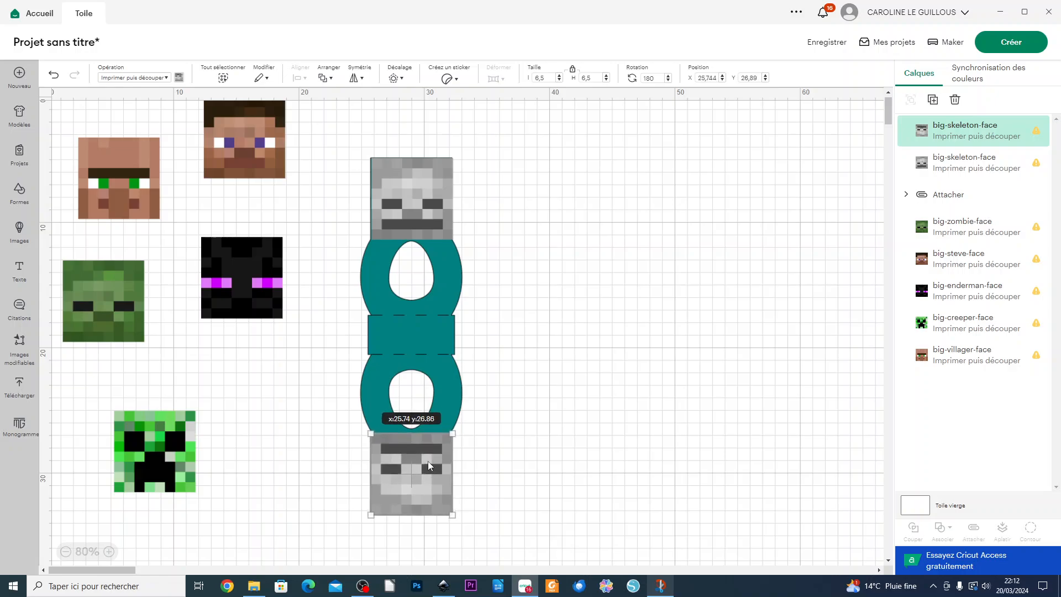
click(530, 414)
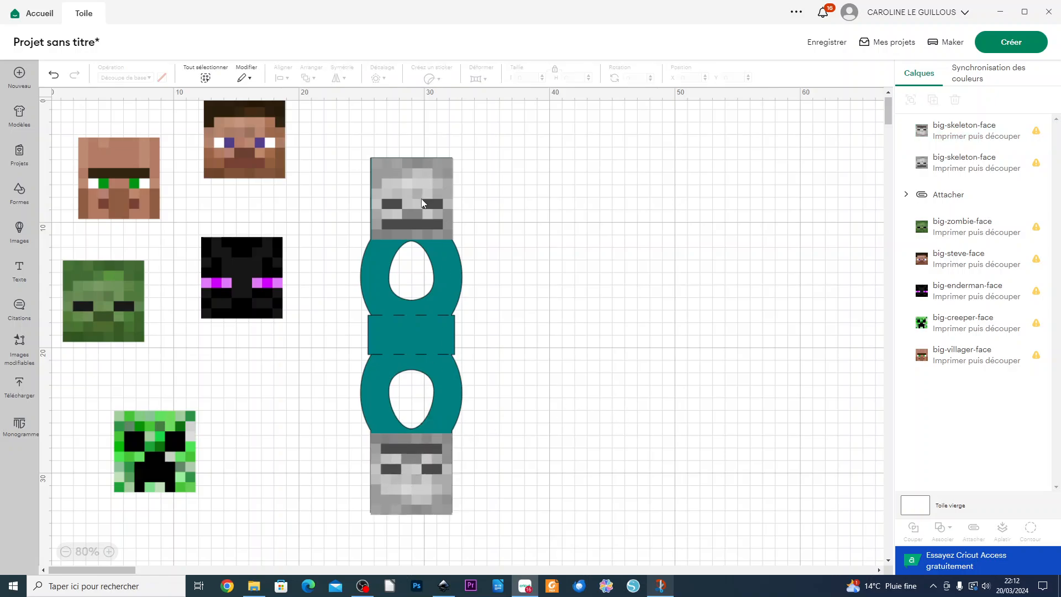
drag(422, 199, 419, 197)
drag(381, 473, 382, 474)
click(633, 446)
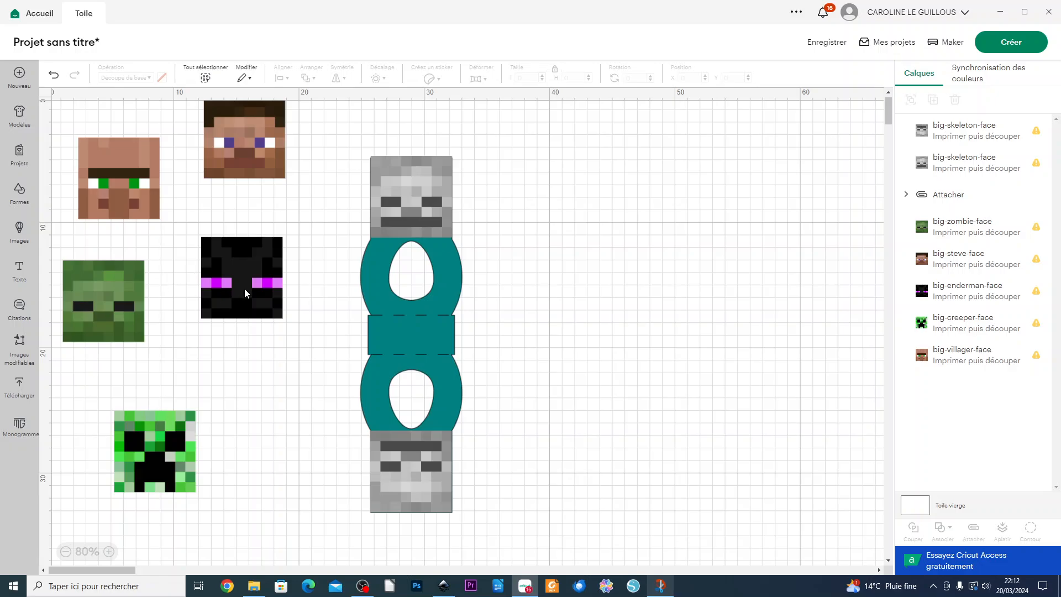
- Move both skeleton faces off the support, nudge the enderman face and place the support at about X 31.3, Y 2.3
mouse_move(262, 287)
mouse_down()
mouse_move(405, 206)
mouse_move(439, 206)
mouse_move(380, 205)
mouse_move(430, 209)
mouse_move(233, 301)
mouse_move(440, 202)
mouse_move(265, 280)
mouse_up()
drag(410, 201, 338, 161)
drag(396, 490, 265, 429)
drag(379, 364, 483, 292)
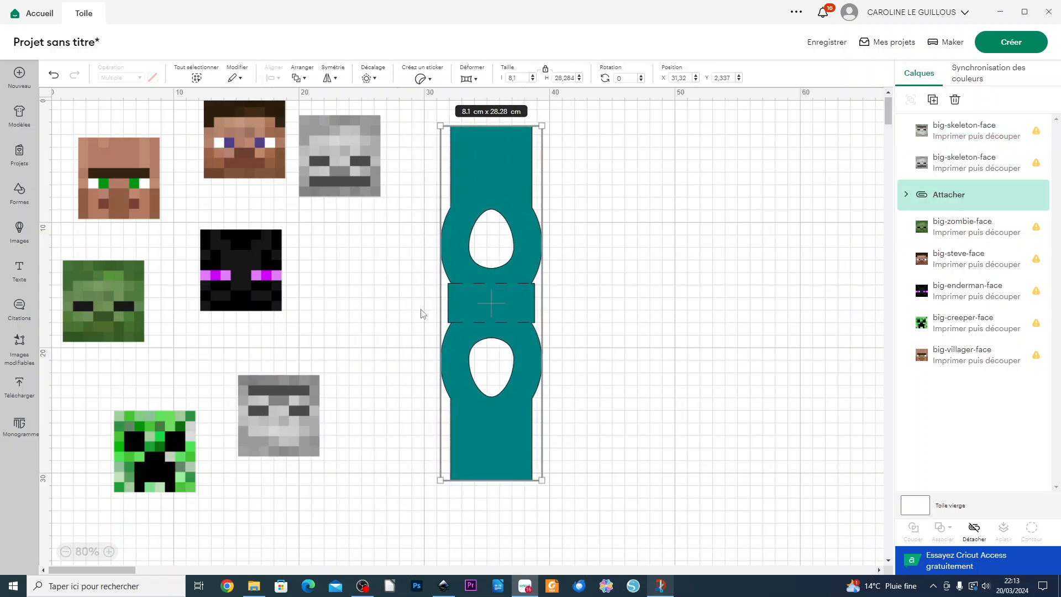
- Duplicate the attached support to make a set of six and place copies beside the original
key(ctrl+d)
drag(254, 430, 583, 288)
drag(714, 480, 452, 316)
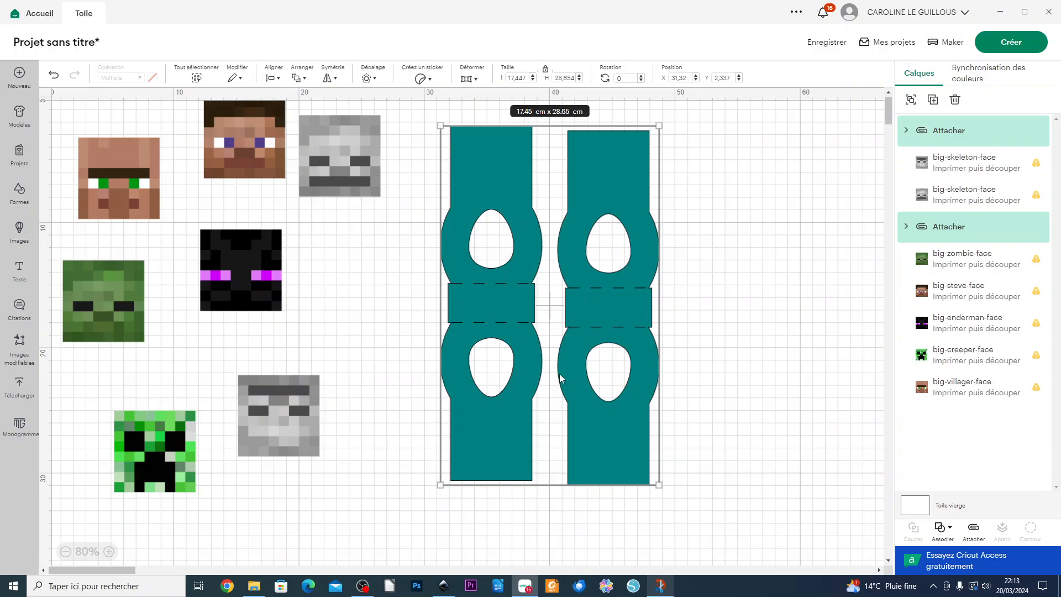
key(ctrl+d)
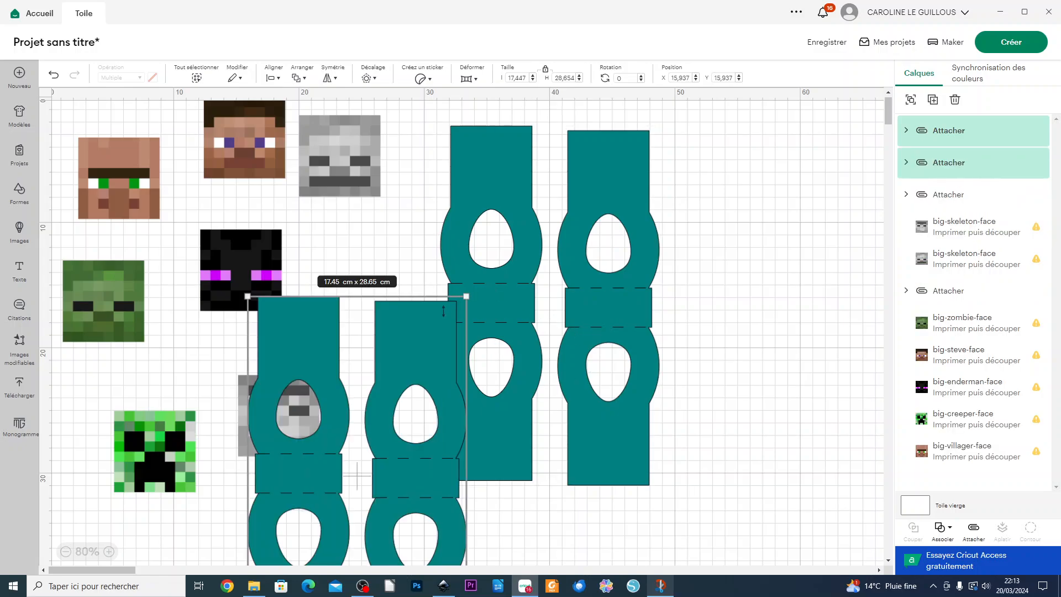
drag(402, 385, 733, 231)
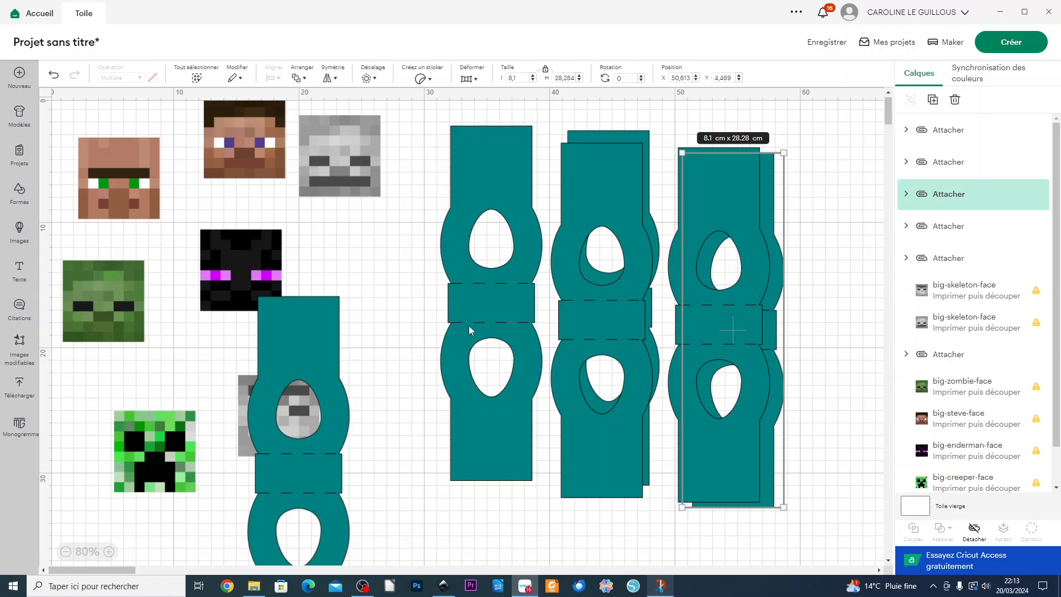
- Gather the six supports into one overlapping pile between about 43 and 60 cm across the canvas
drag(311, 352, 768, 193)
drag(491, 225, 680, 227)
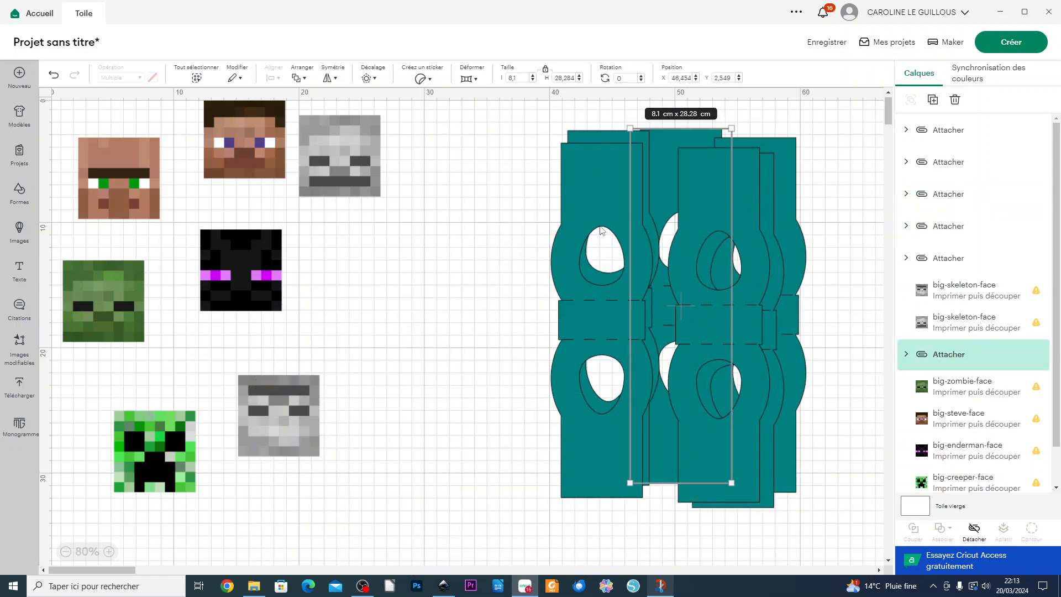
drag(571, 218, 629, 213)
drag(583, 181, 613, 179)
click(347, 283)
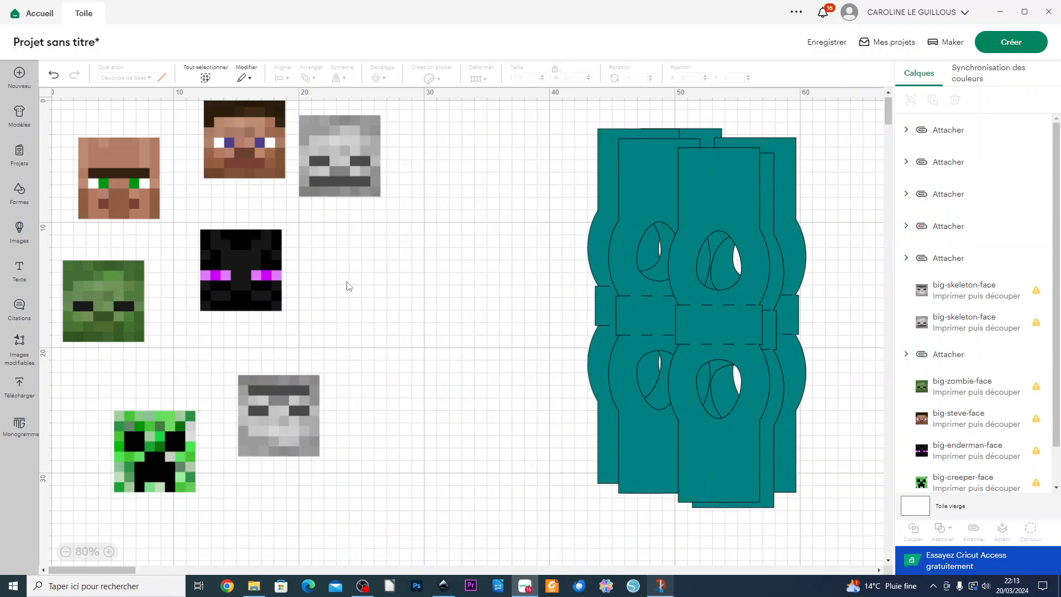
- Place the two skeleton faces side by side next to the supports and group the other five faces closely together
drag(288, 402, 531, 157)
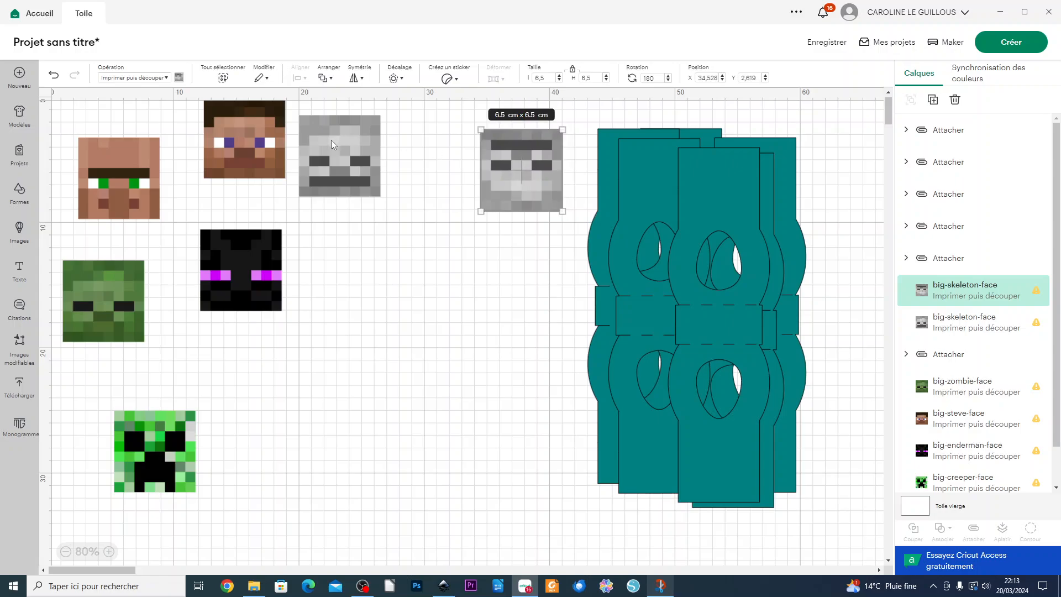
drag(348, 162, 432, 175)
drag(248, 159, 229, 187)
drag(238, 277, 228, 275)
drag(108, 307, 127, 284)
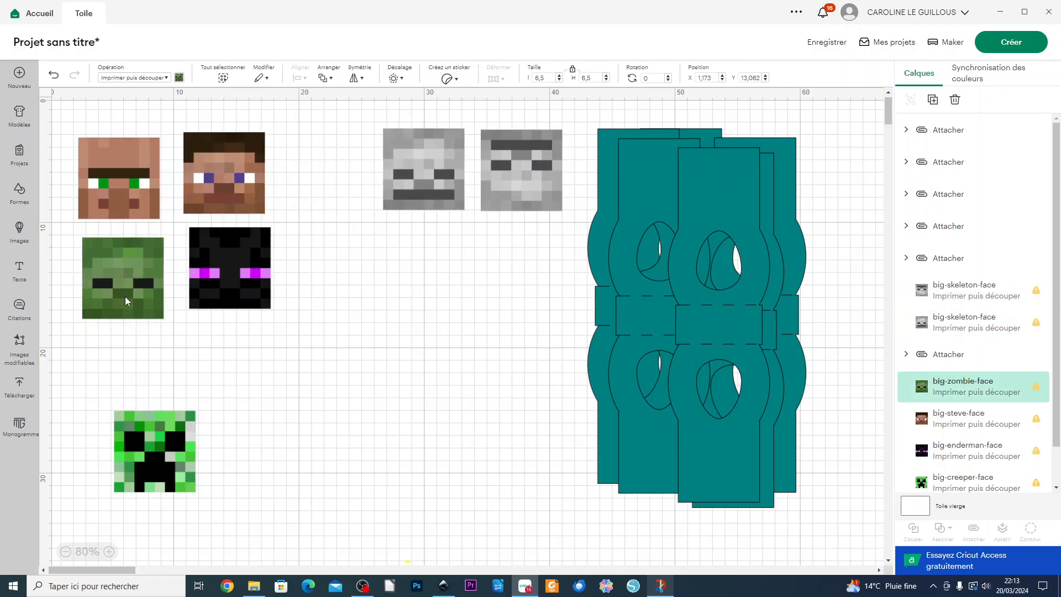
drag(170, 423, 195, 343)
- Duplicate the villager, Steve, zombie, enderman and creeper faces together and flip the copies vertically
drag(300, 456, 75, 128)
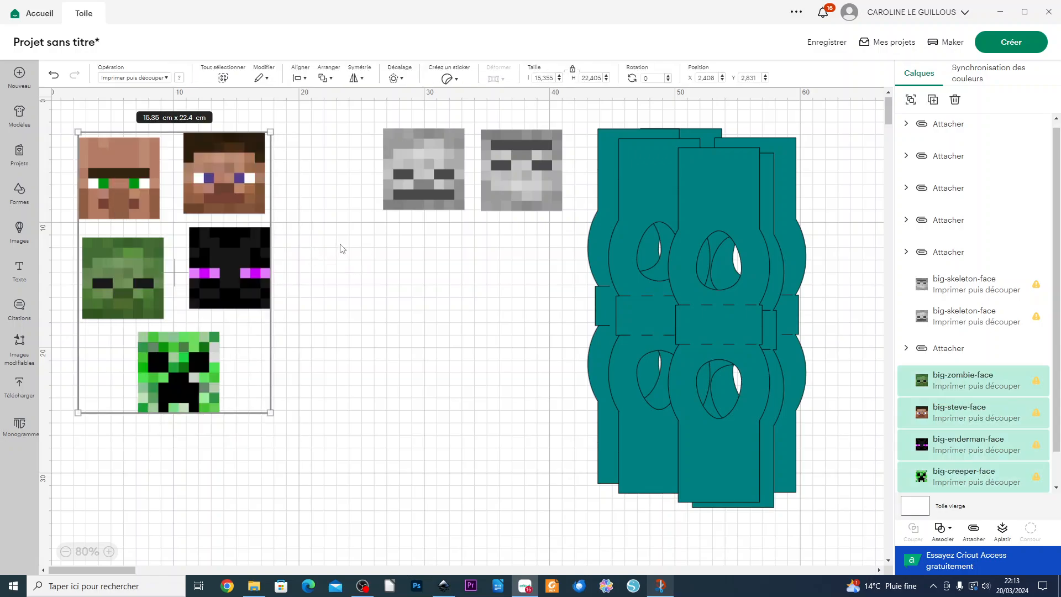
key(ctrl+d)
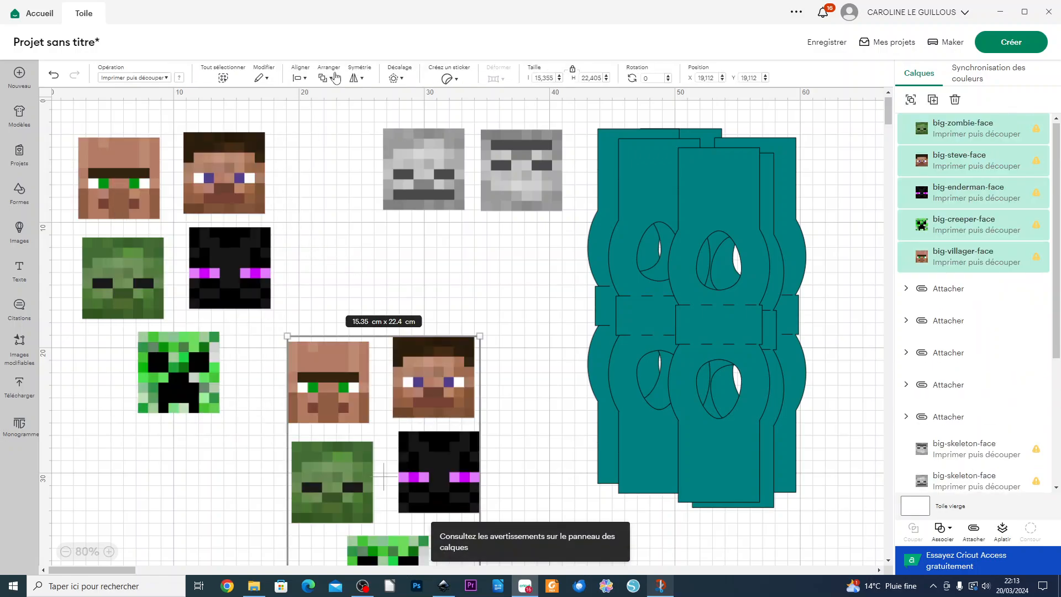
click(357, 78)
click(376, 121)
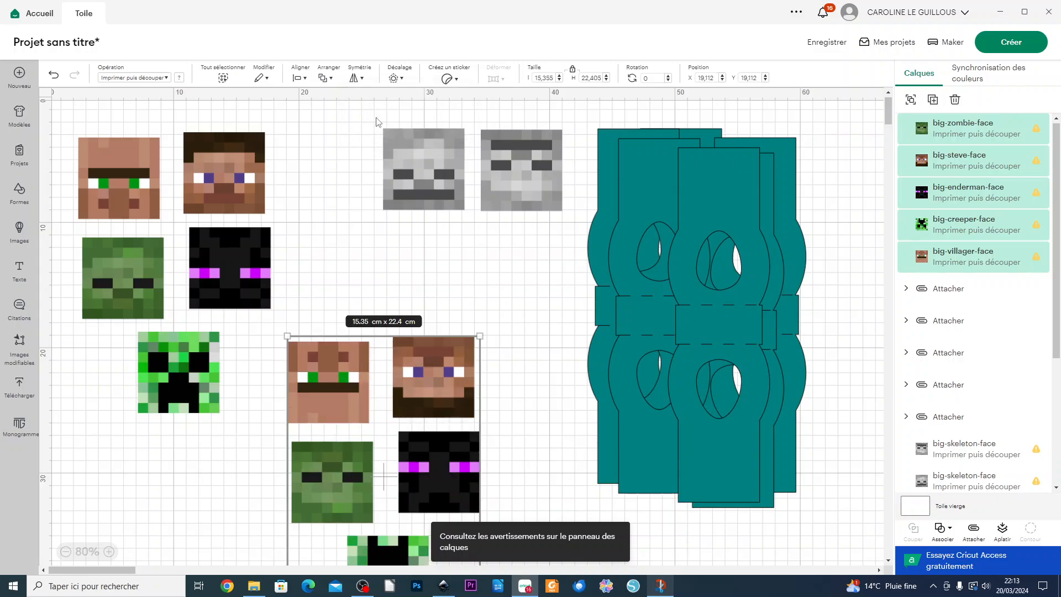
- Spread the five flipped faces out between the originals and the supports without overlap, with the creeper at about X 25.5, Y 25.7
click(506, 375)
drag(329, 393, 325, 202)
drag(439, 390, 333, 318)
drag(335, 480, 283, 407)
drag(458, 488, 446, 339)
drag(413, 544, 547, 277)
scroll(368, 446, down, 5)
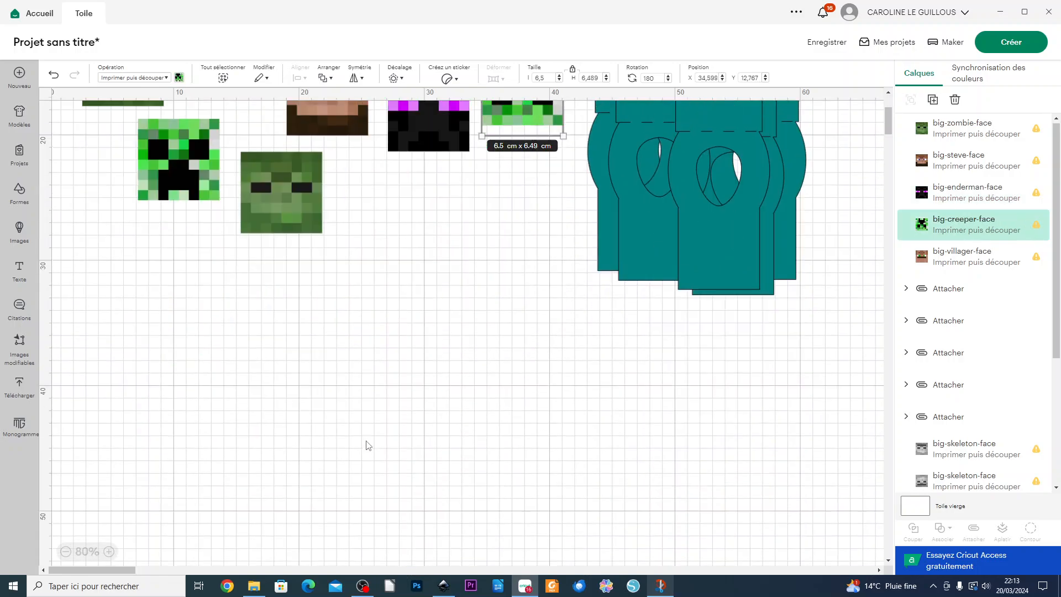
scroll(368, 445, up, 5)
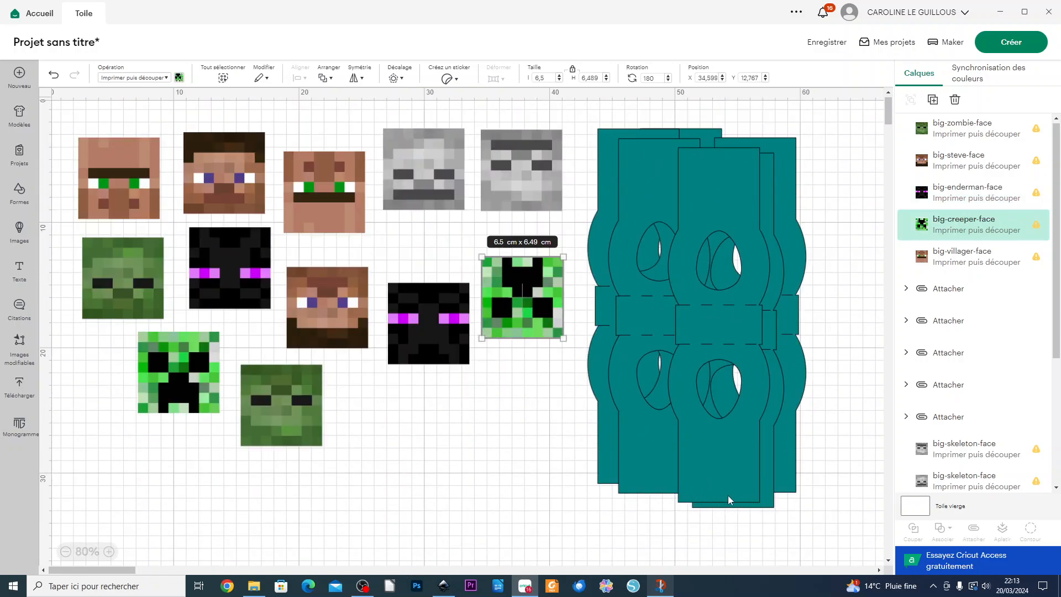
drag(513, 309, 399, 471)
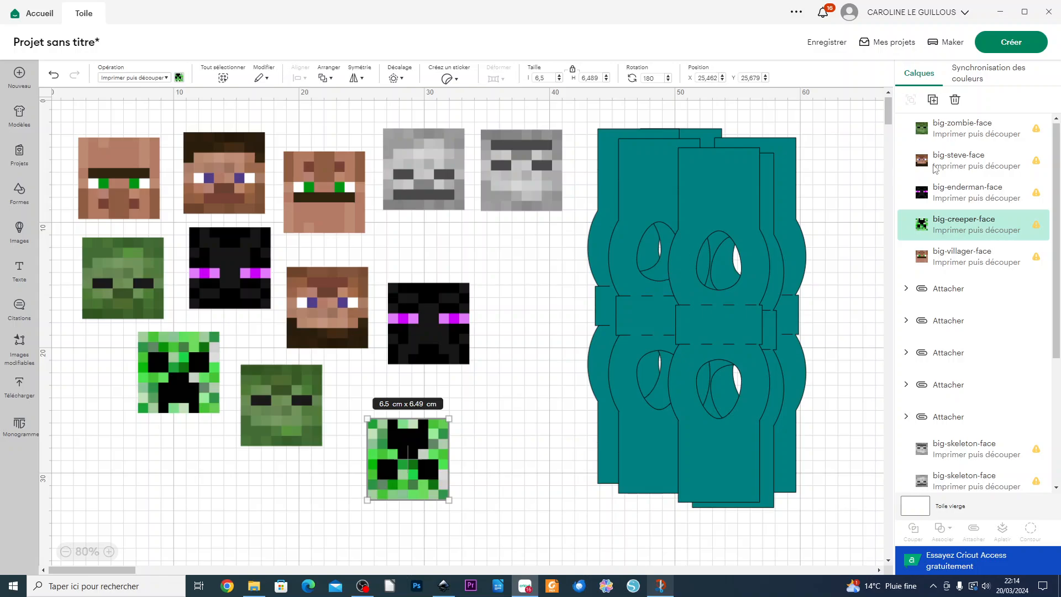
- Start making the project and save it with the title "SUPPORTS OEUF MINECRAFT"
scroll(839, 392, up, 2)
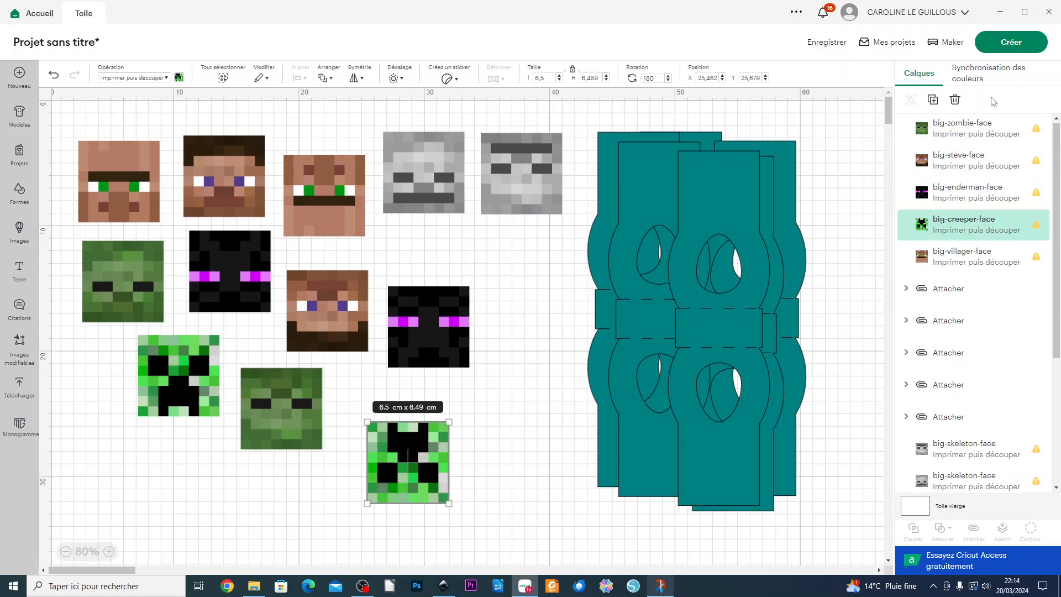
click(1001, 44)
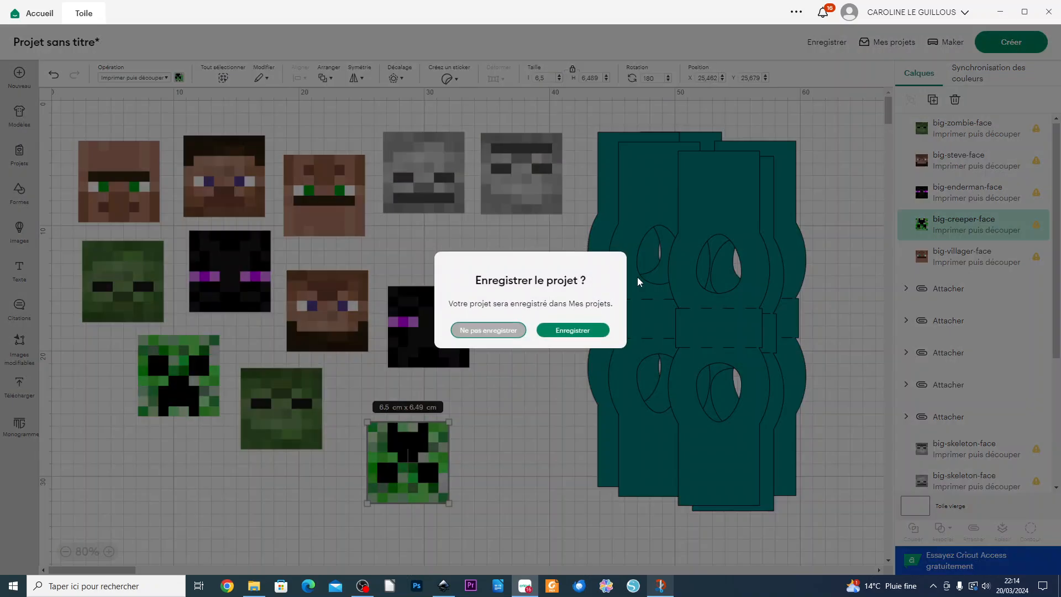
click(569, 330)
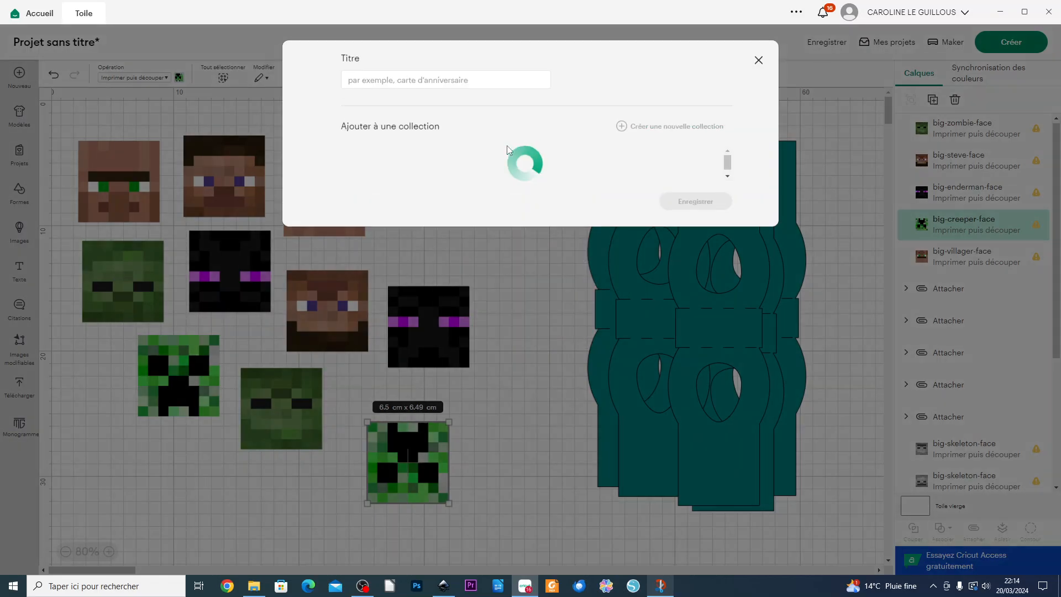
click(425, 80)
text(su)
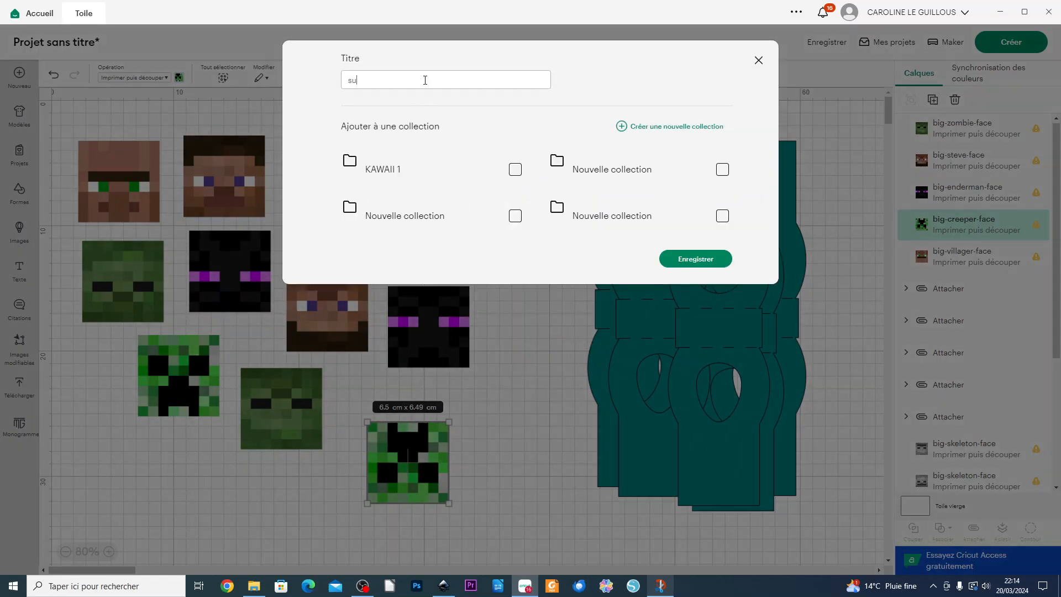
key(BackSpace)
key(BackSpace)
text(SU)
click(701, 257)
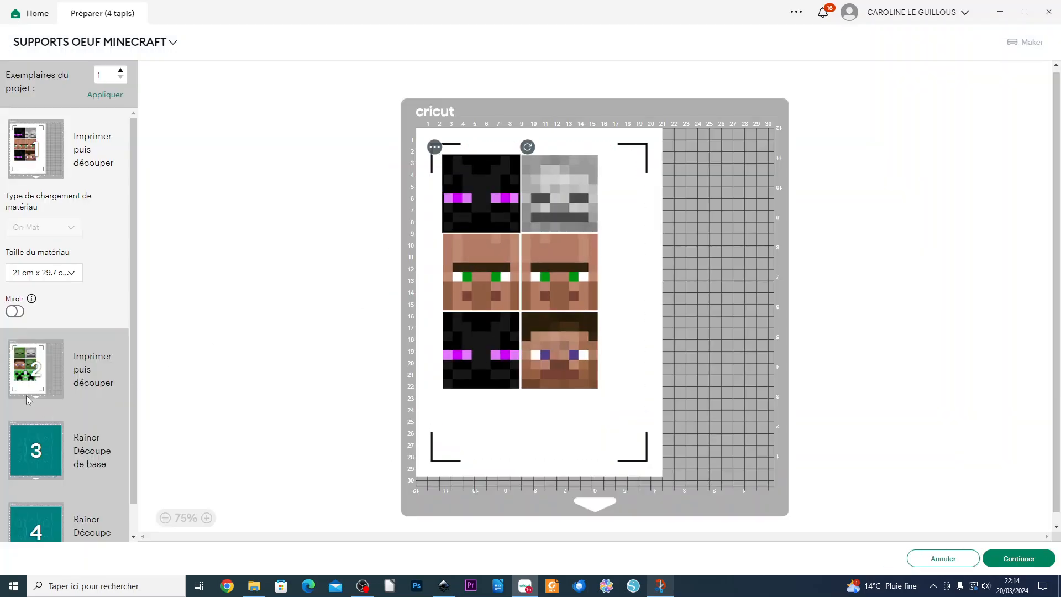
- Check the layouts of the print-then-cut face mats and the score-and-cut support mats
click(29, 375)
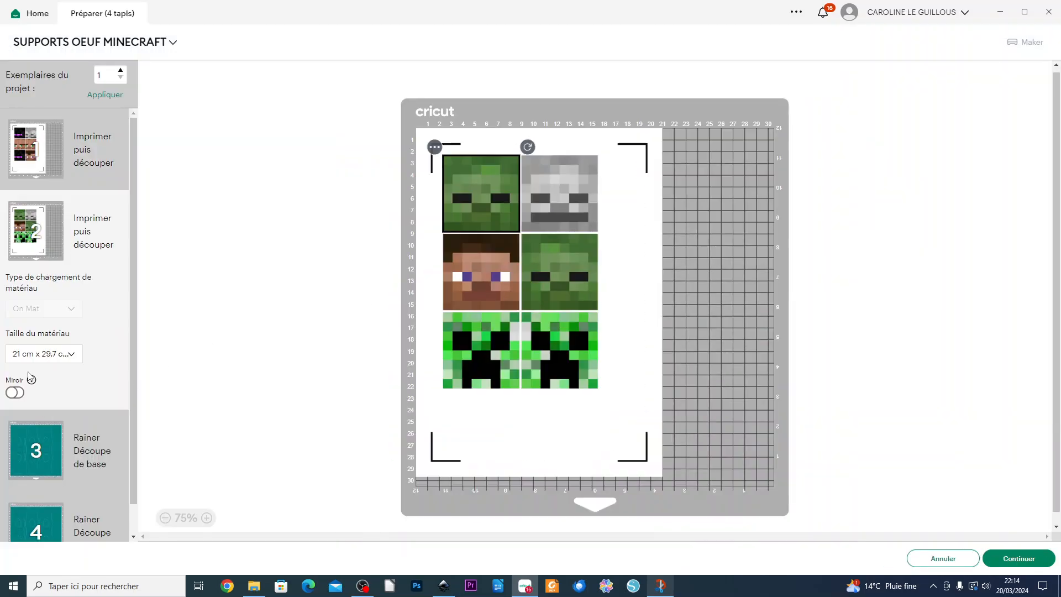
click(37, 152)
click(39, 372)
scroll(68, 372, down, 1)
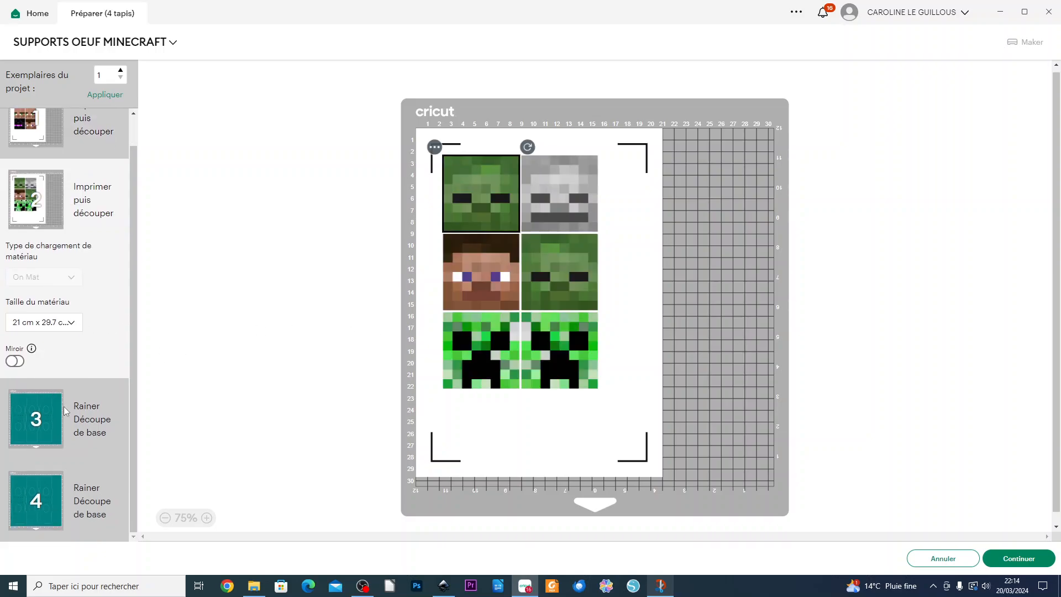
click(45, 420)
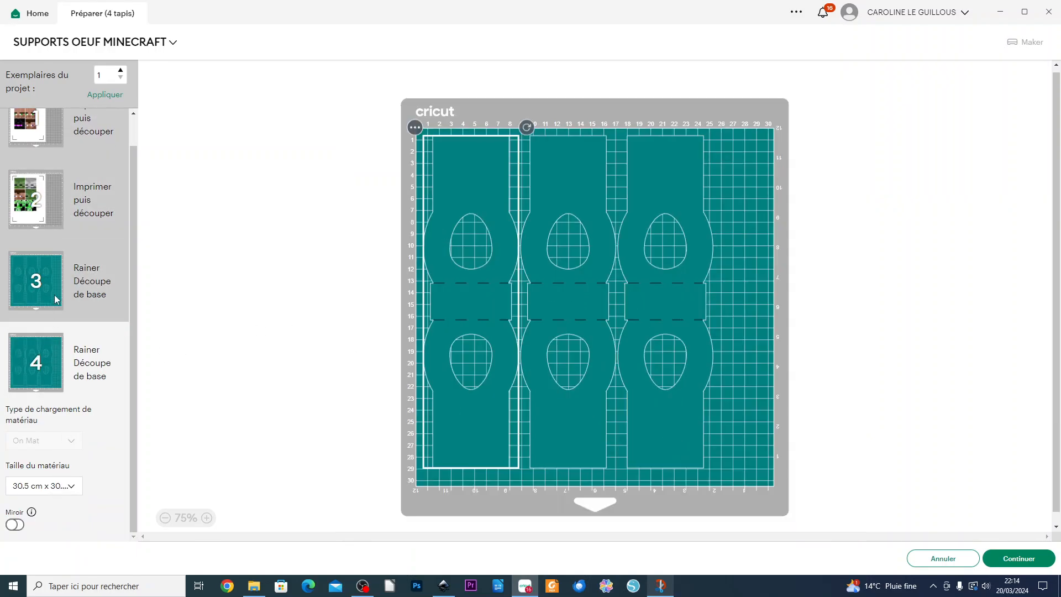
scroll(72, 237, up, 1)
click(83, 152)
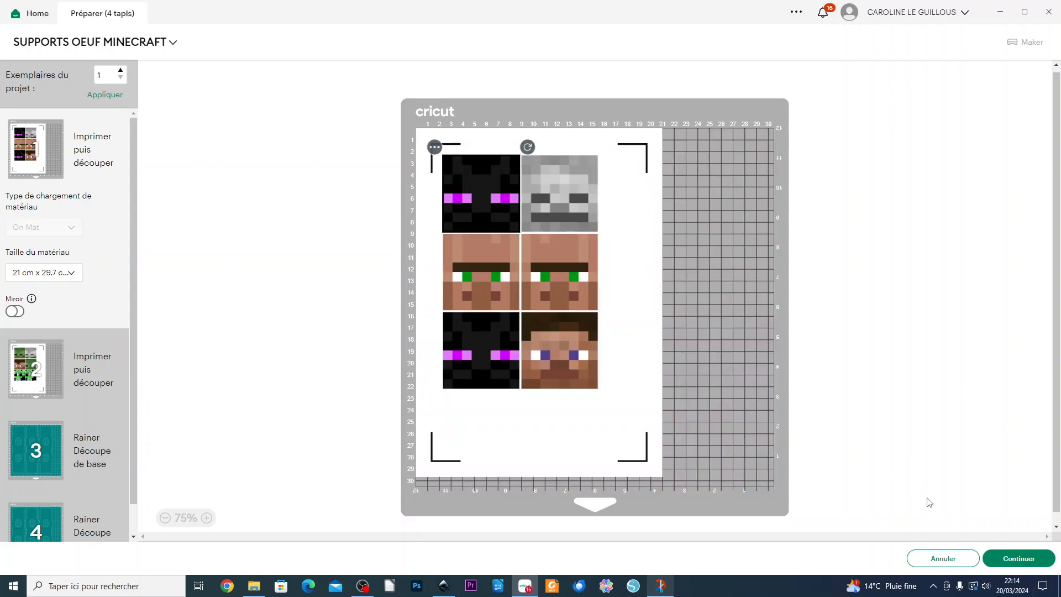
- Continue to the making stage and review the printer choices for the first A4 print-then-cut mat, closing the setup without printing
click(1030, 559)
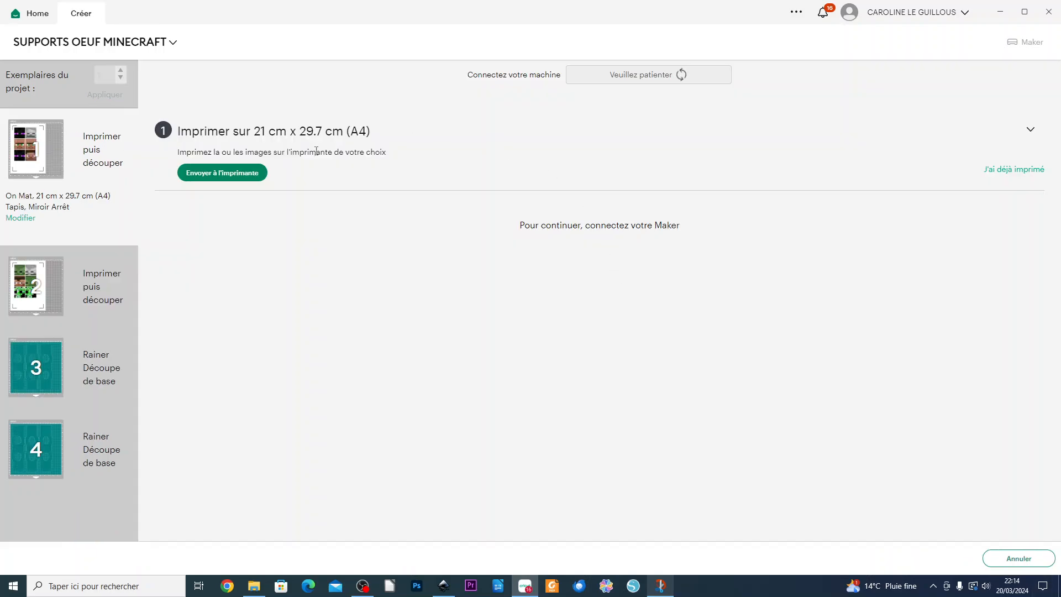
click(221, 175)
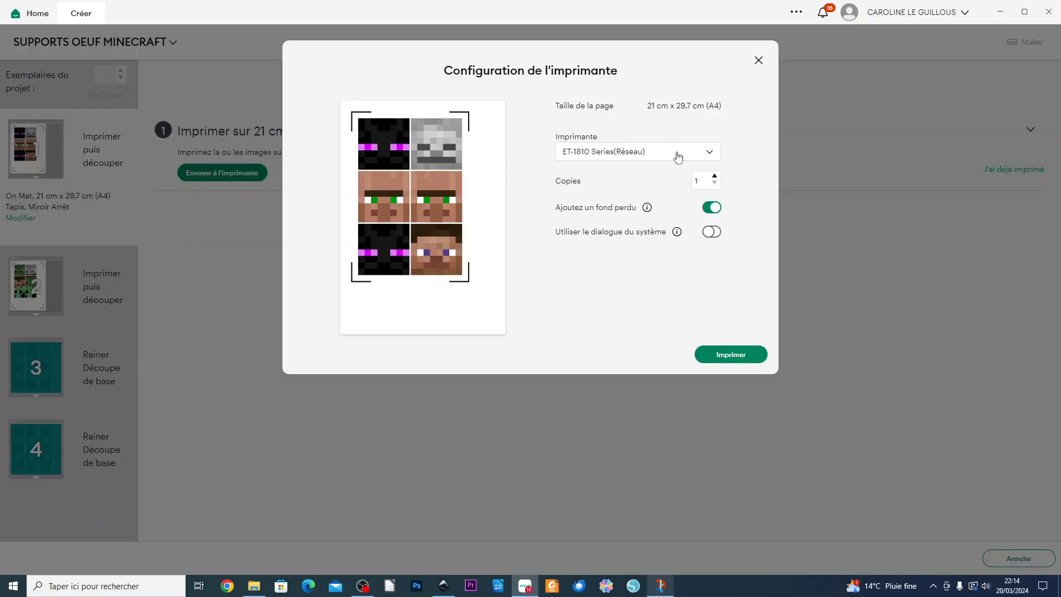
click(678, 157)
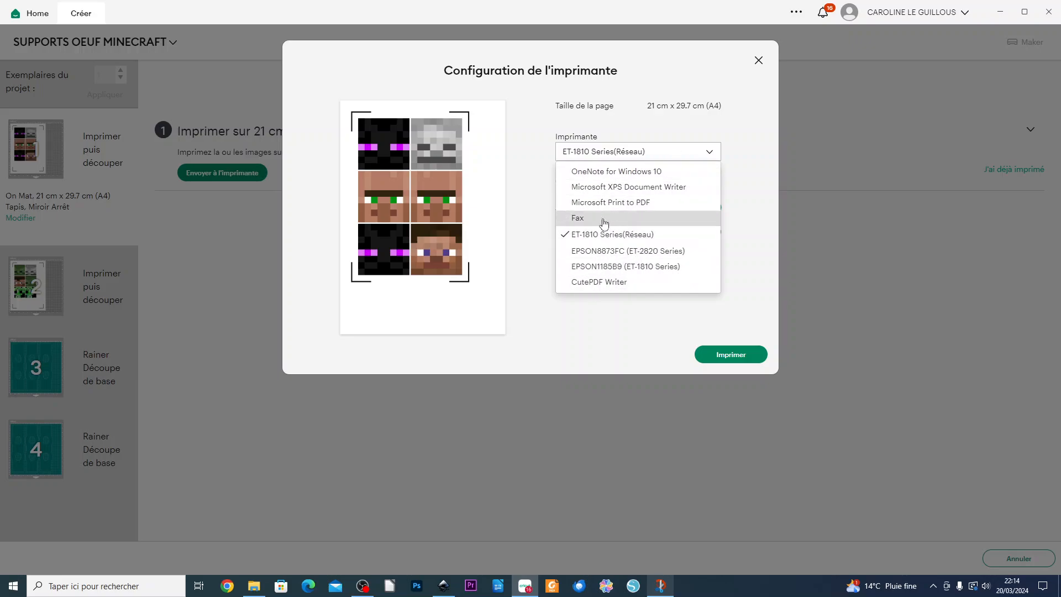
click(599, 322)
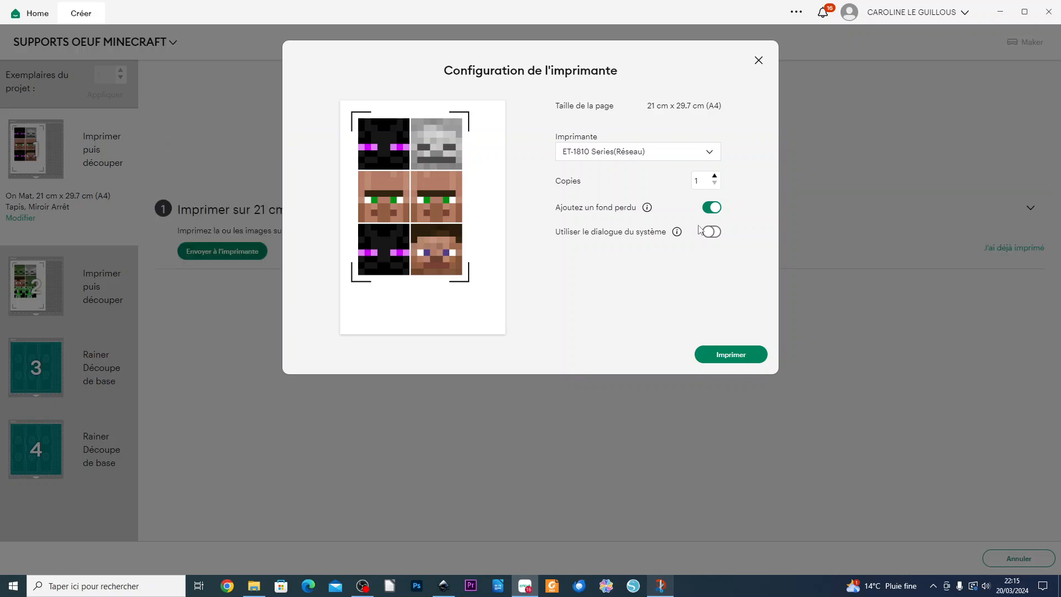
click(670, 159)
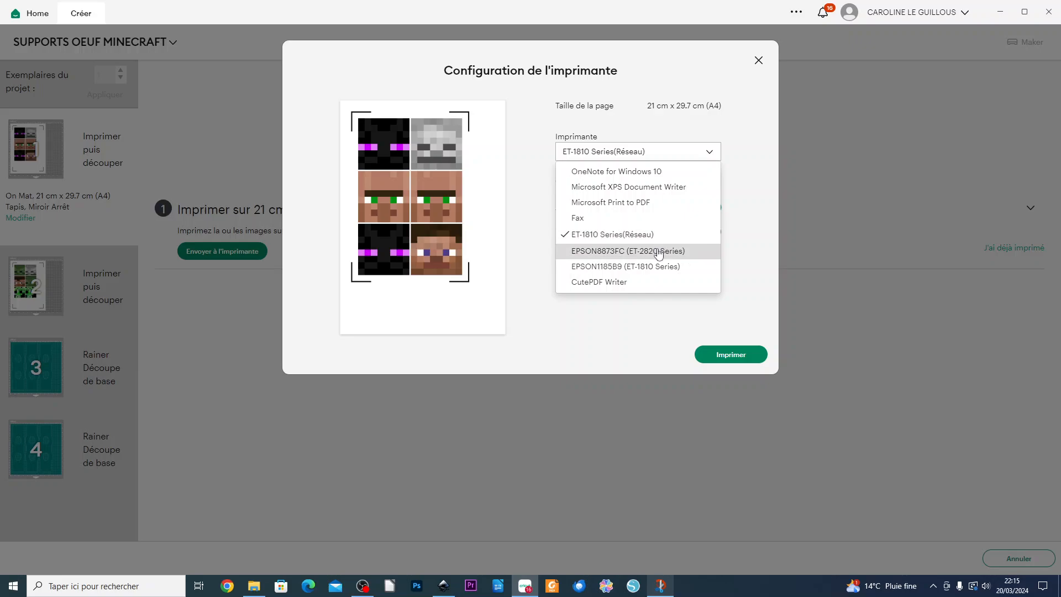
click(738, 246)
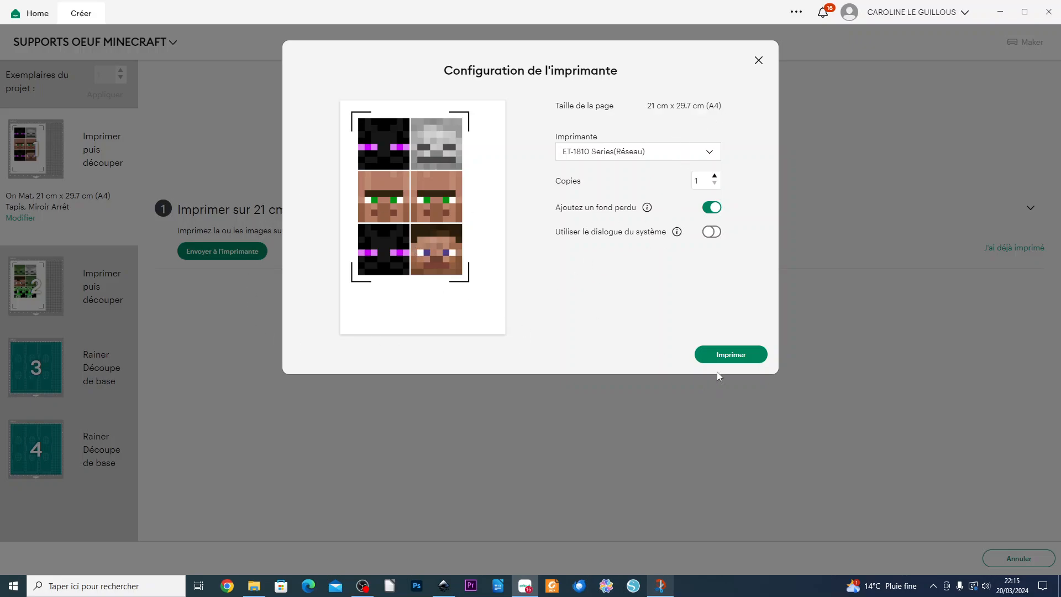
click(758, 60)
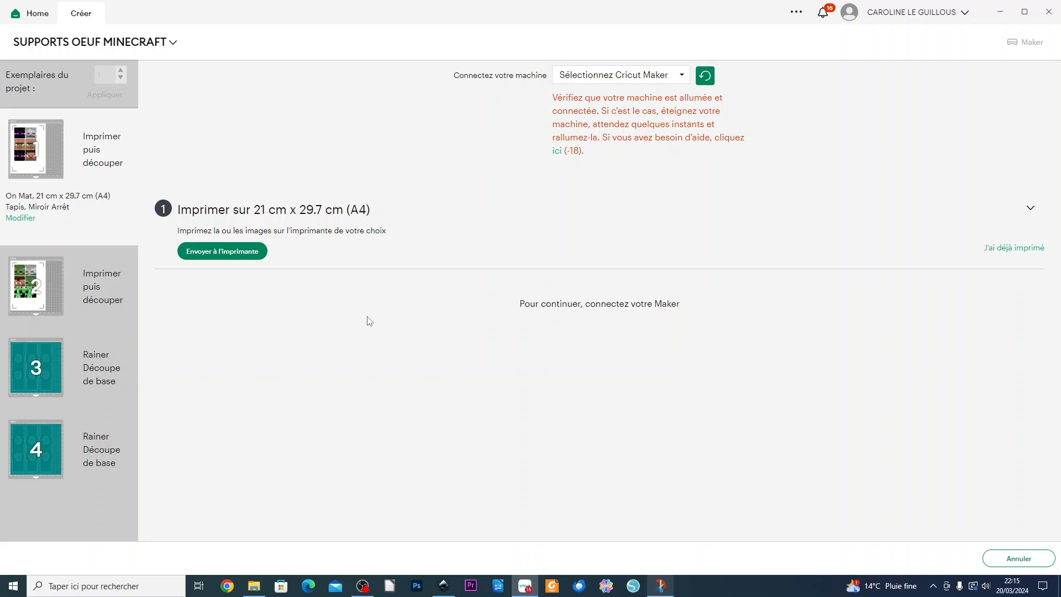
- View the making instructions for the third mat with score and base cut, and for the second print-then-cut mat
click(38, 371)
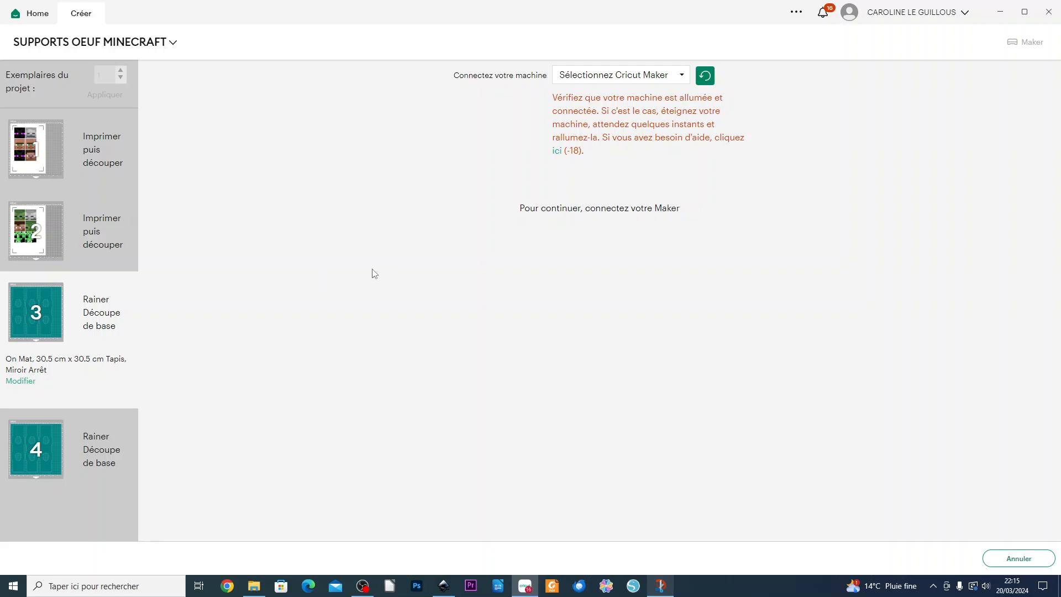
click(40, 247)
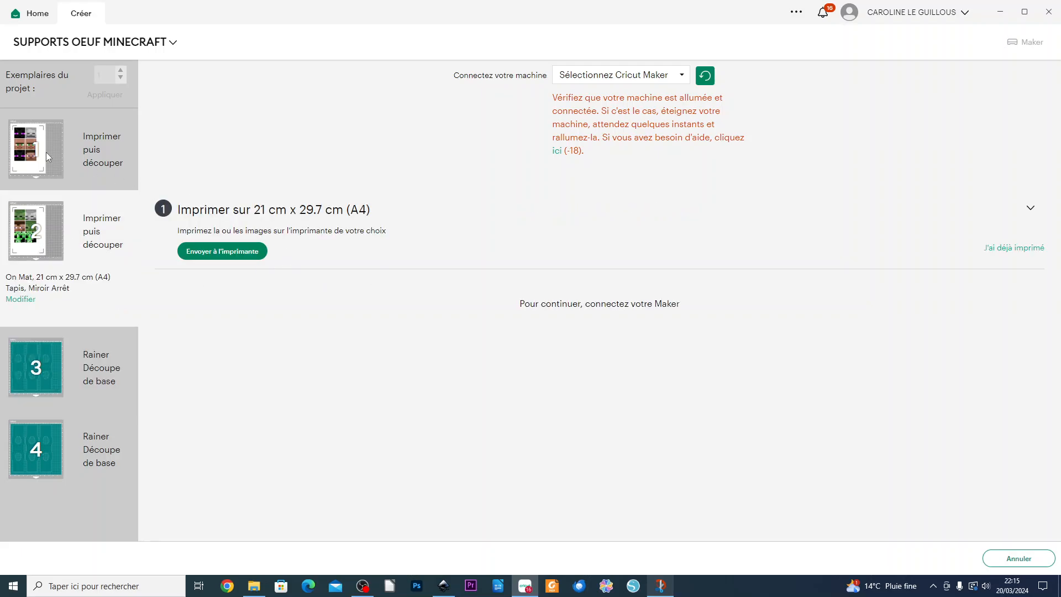
- Review the printer setup of the second print-then-cut mat without printing, and view the third mat's making instructions
click(236, 256)
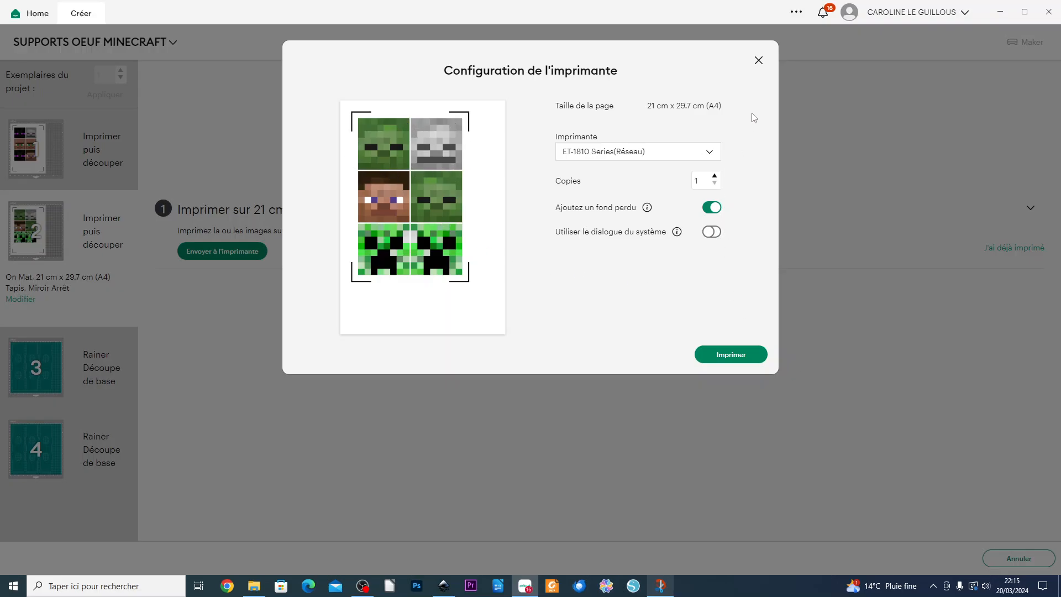
click(759, 60)
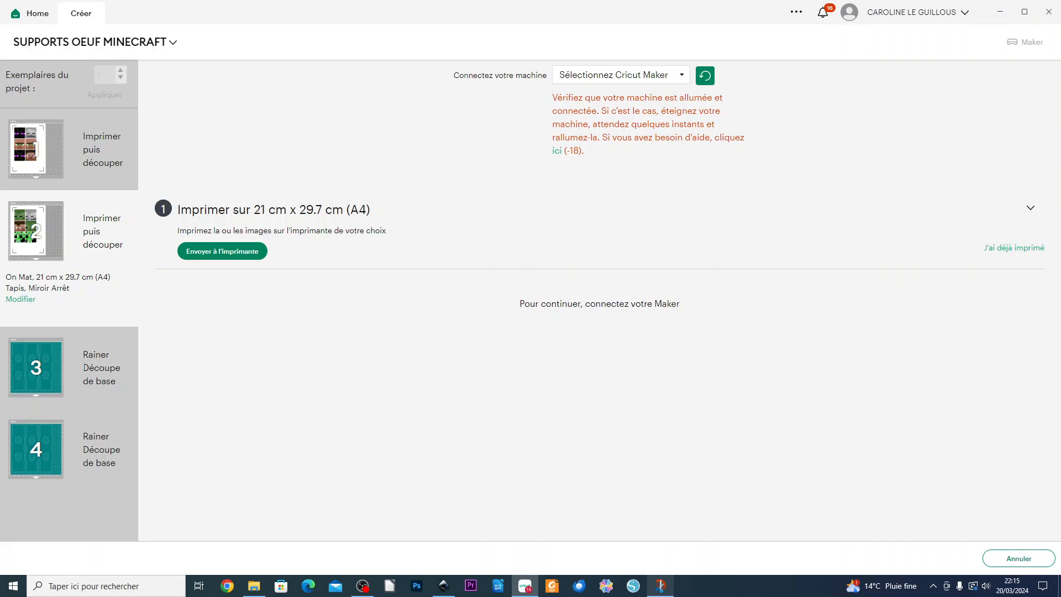
click(109, 365)
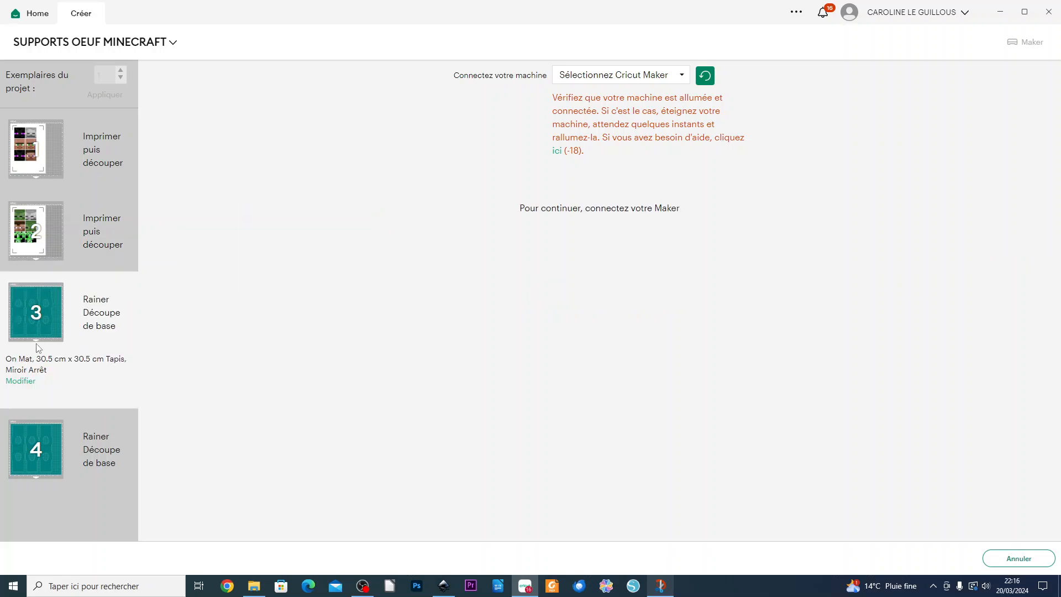
- Cancel the cut and leave mat preparation to return to the project's canvas
click(1021, 558)
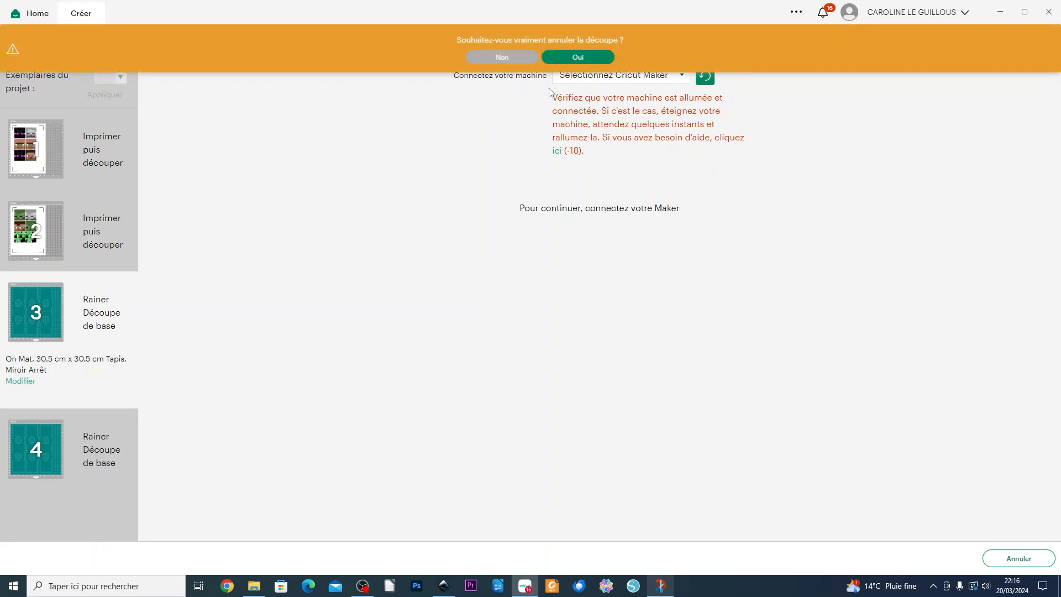
click(592, 59)
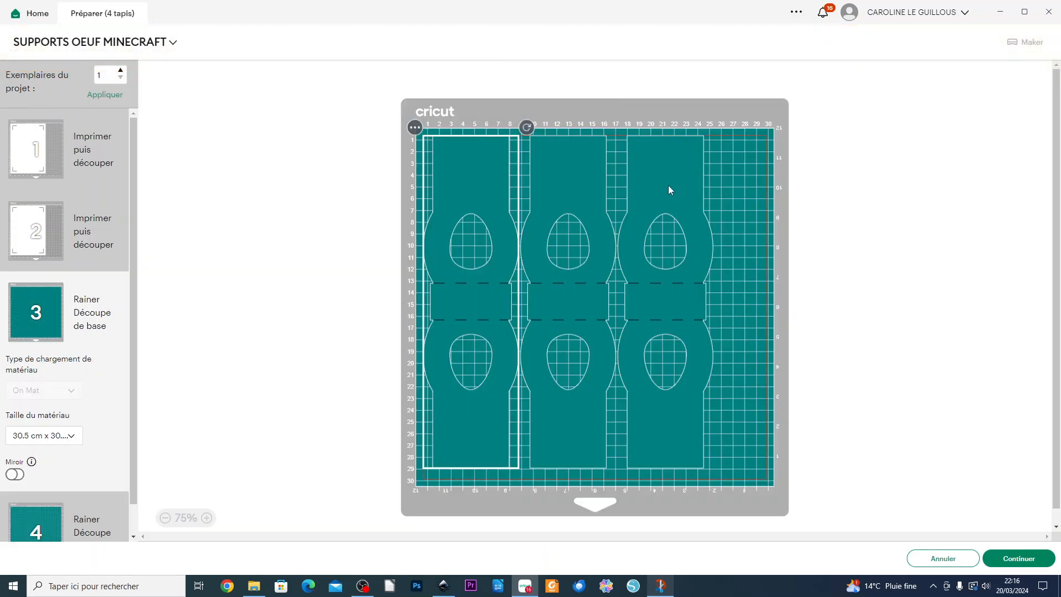
click(943, 558)
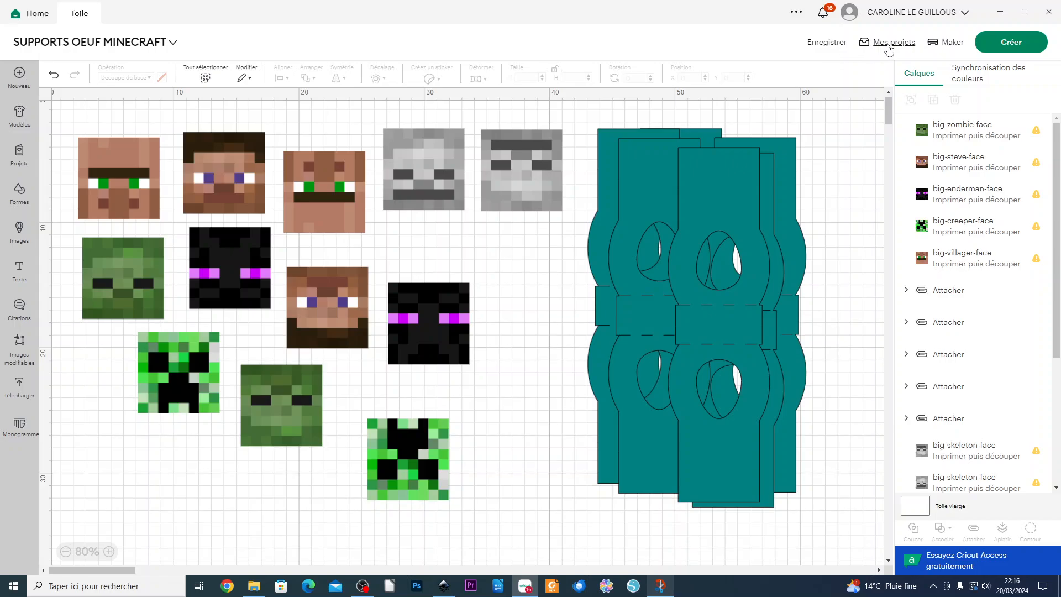
- Save the Minecraft project and start a new blank project from the saved projects page
click(823, 44)
click(888, 42)
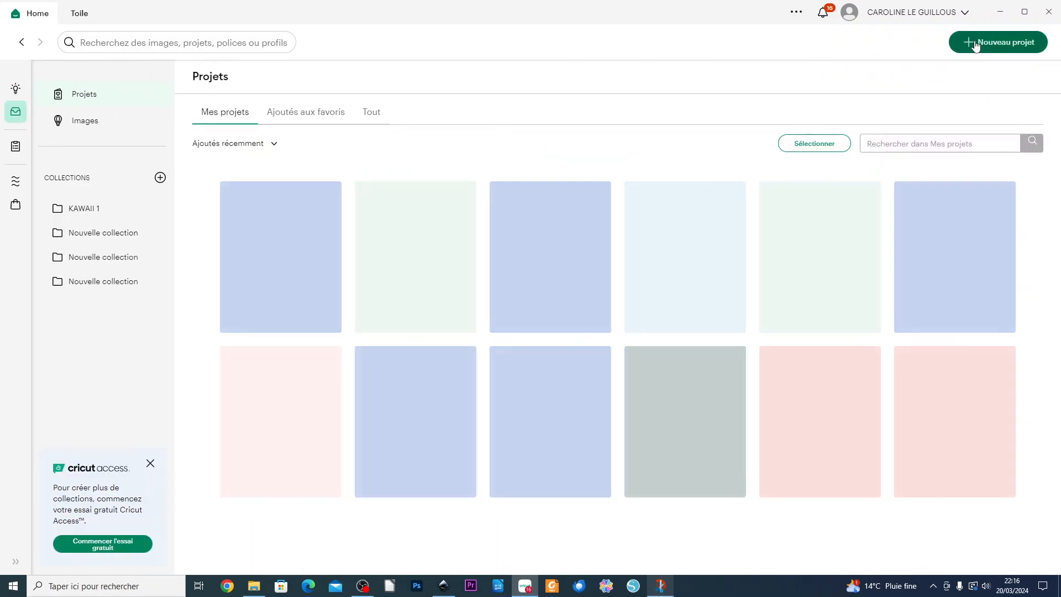
click(975, 44)
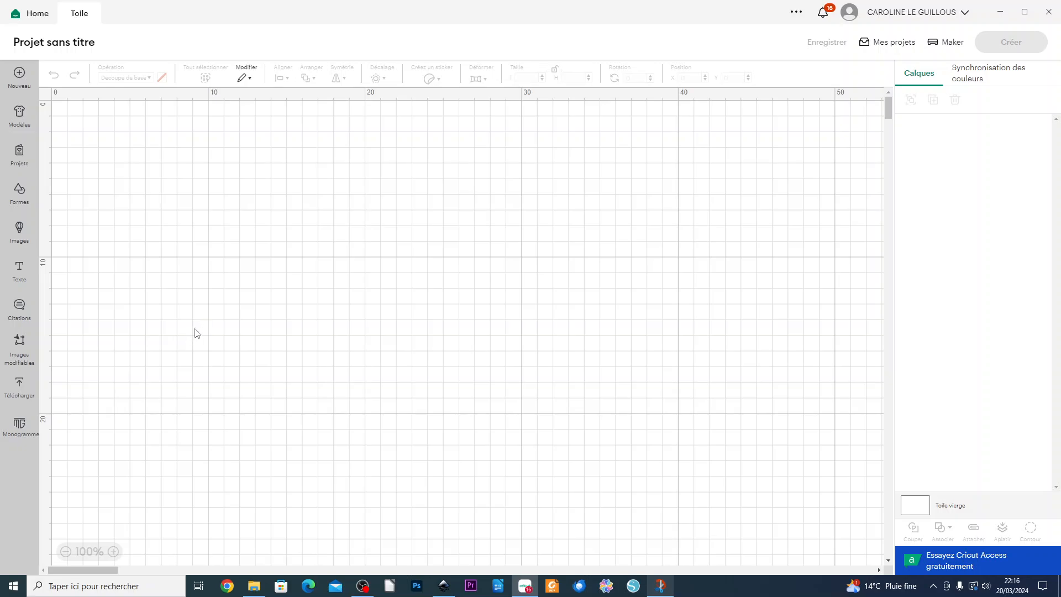
- Add the uploaded rounded egg-holder design to the canvas, set its width to 8.10 cm and move it away from the corner
click(19, 394)
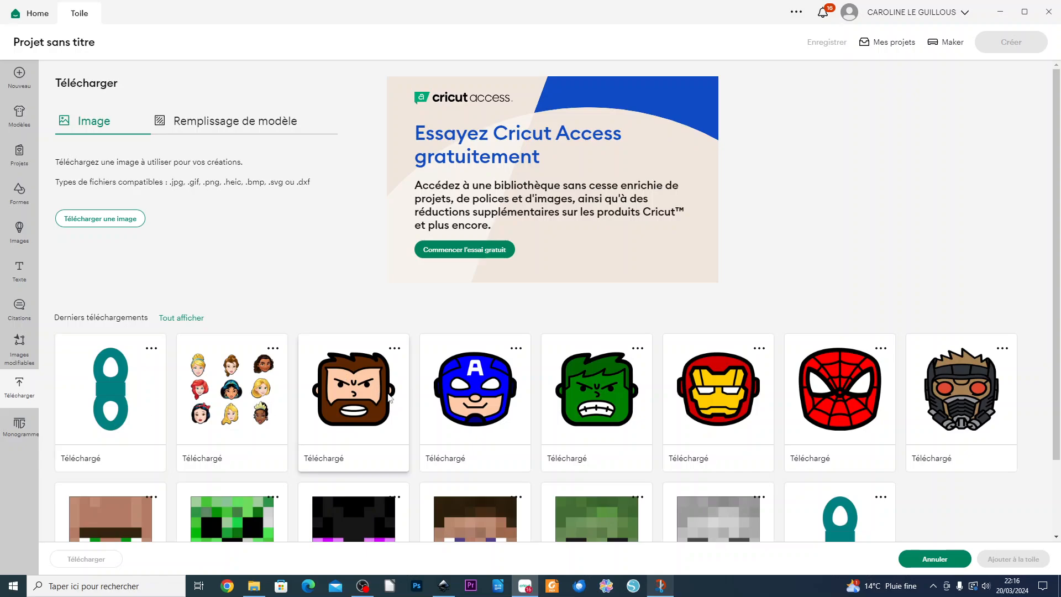
click(102, 392)
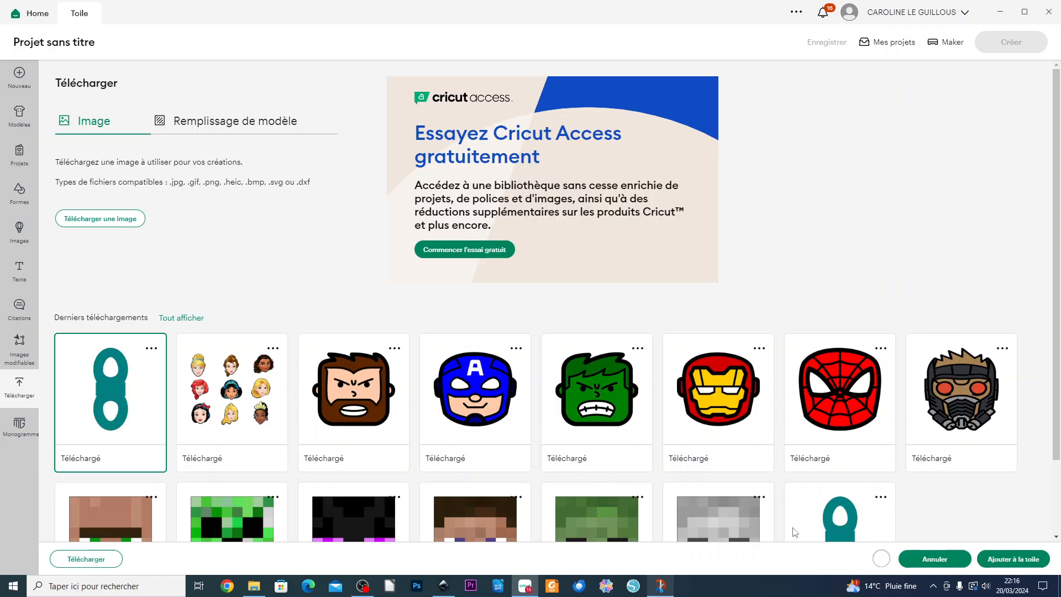
click(1021, 560)
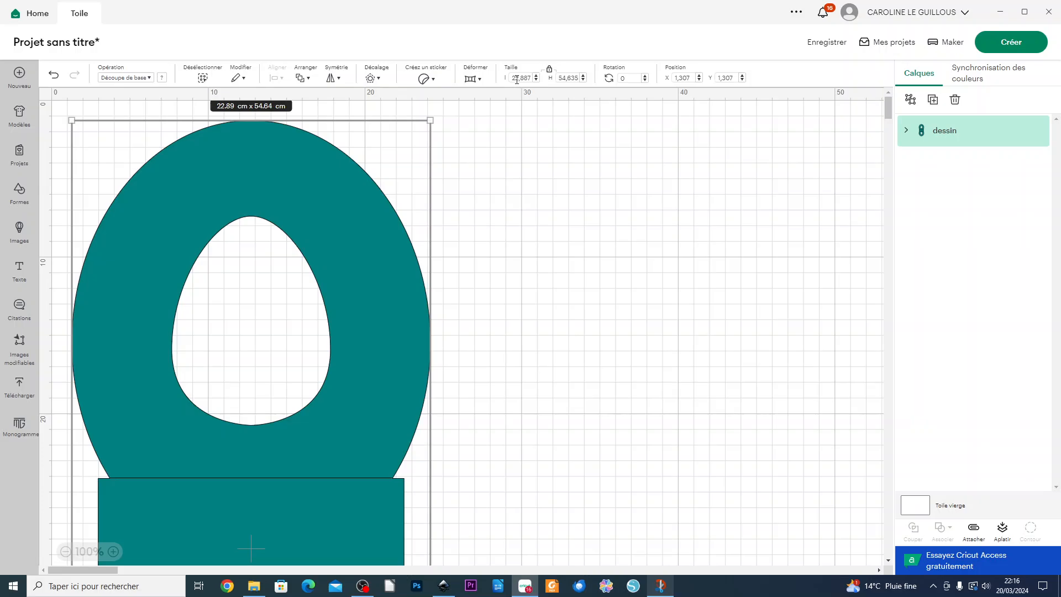
click(516, 78)
text(8,10)
key(Return)
drag(170, 263, 416, 316)
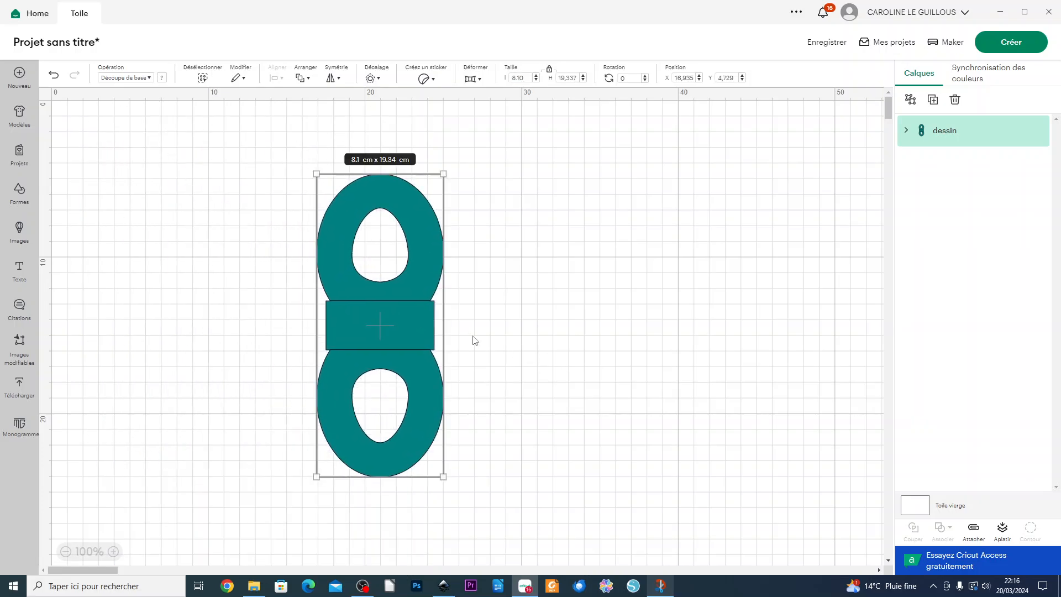
- Change the egg holder's two fold lines from basic cut to Score (Rainer)
right_click(409, 323)
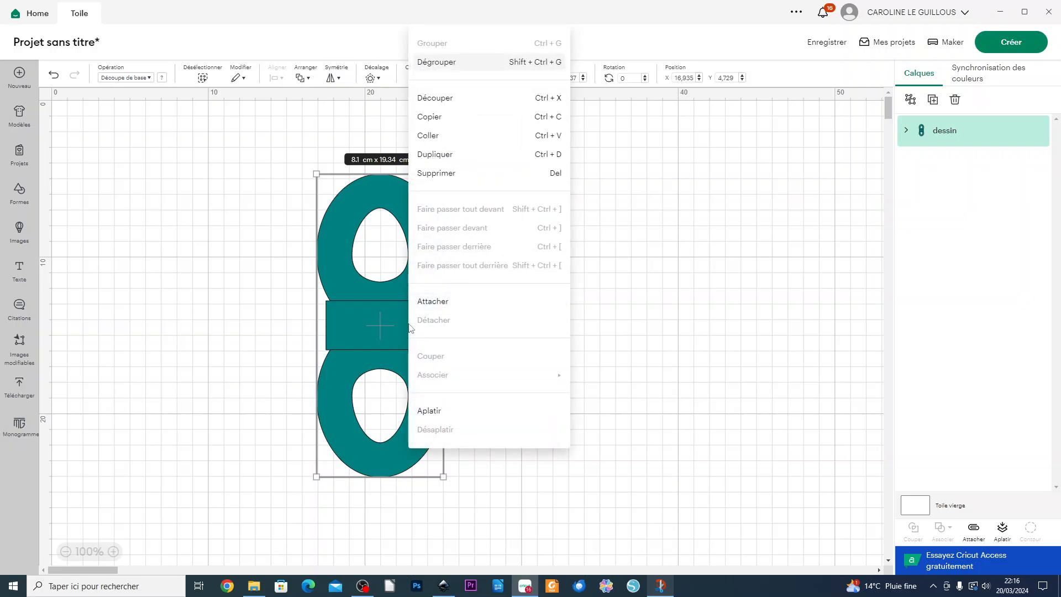
click(906, 130)
click(959, 165)
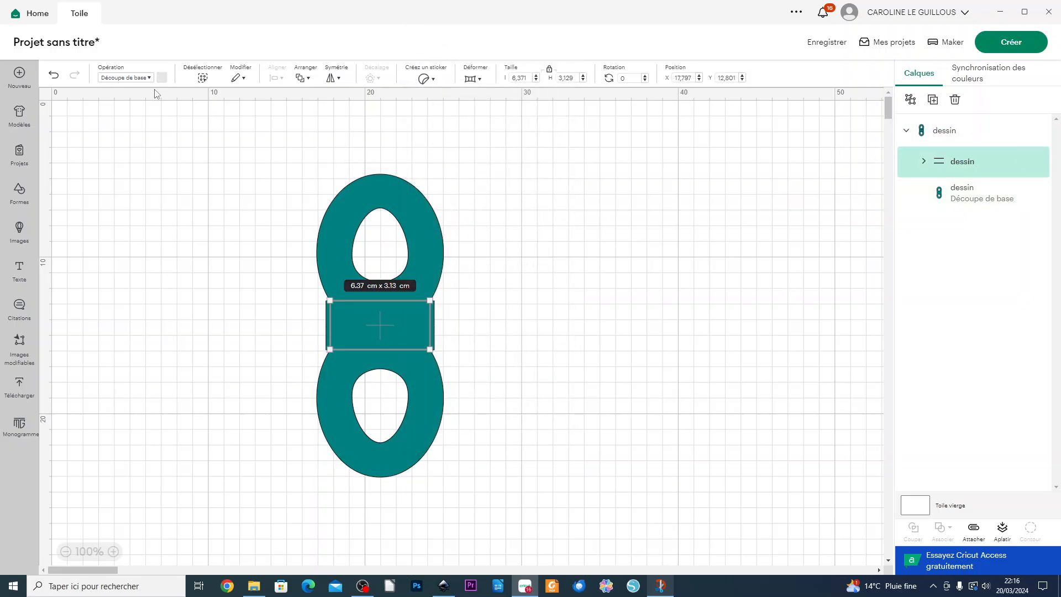
click(138, 78)
click(192, 268)
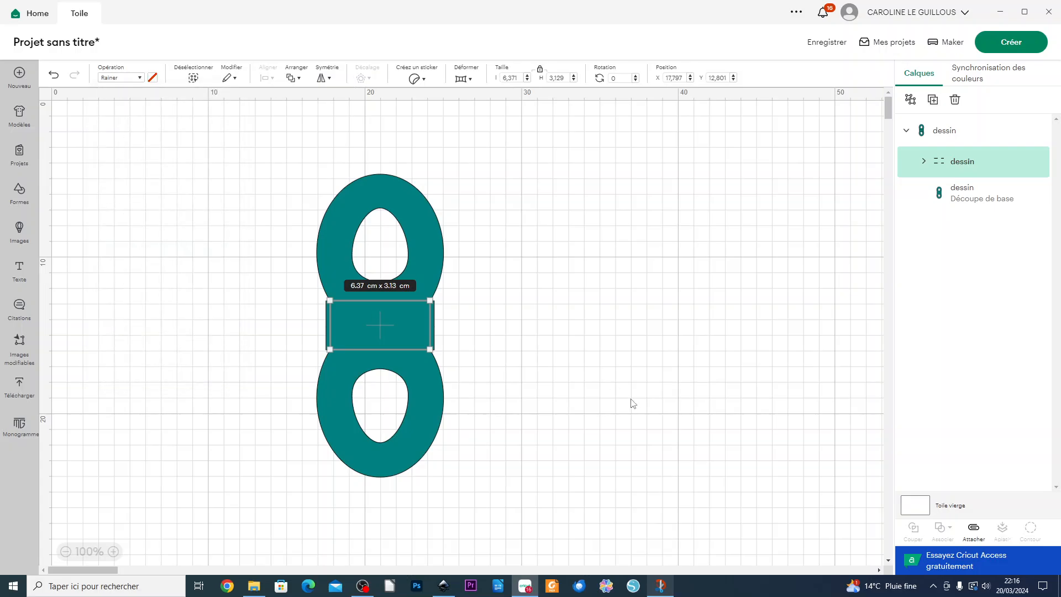
click(589, 378)
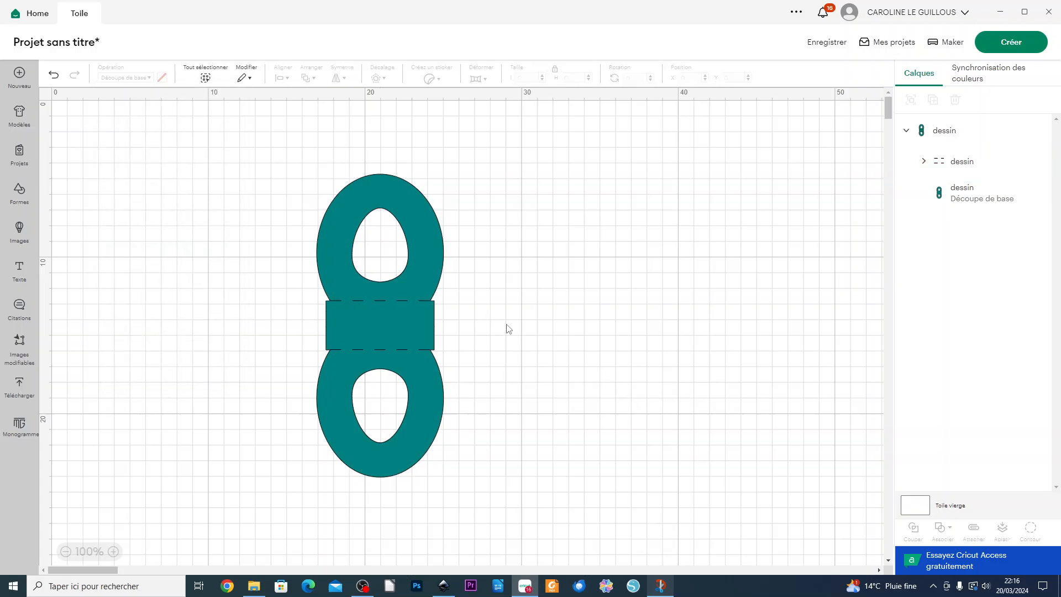
- Add the uploaded Thor, Captain America, Hulk, Iron Man, Spiderman and Starlord faces to the canvas
click(25, 388)
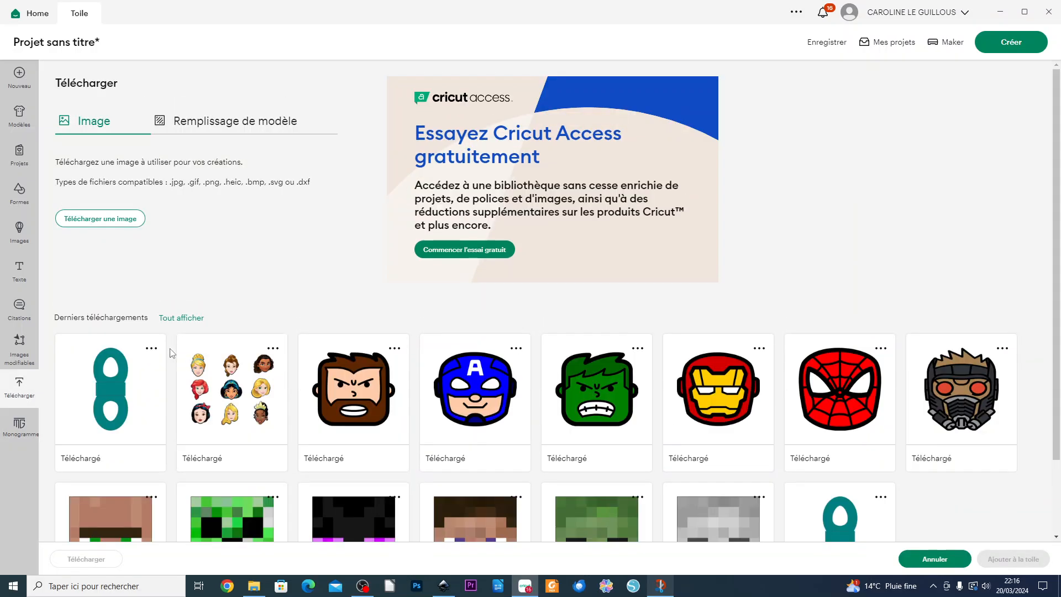
click(363, 386)
click(484, 387)
click(606, 387)
click(728, 387)
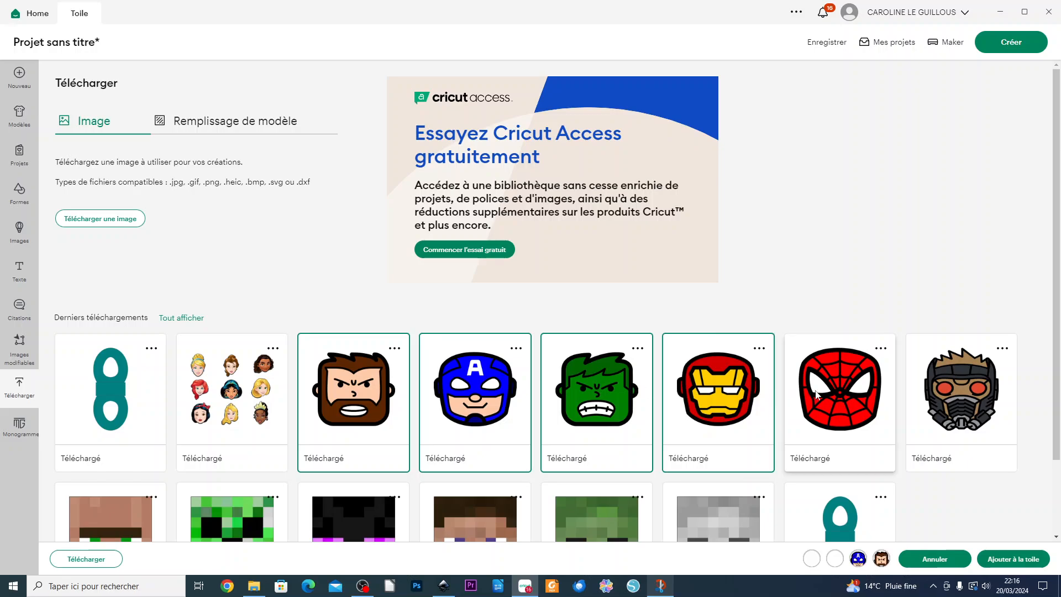
click(849, 387)
click(939, 392)
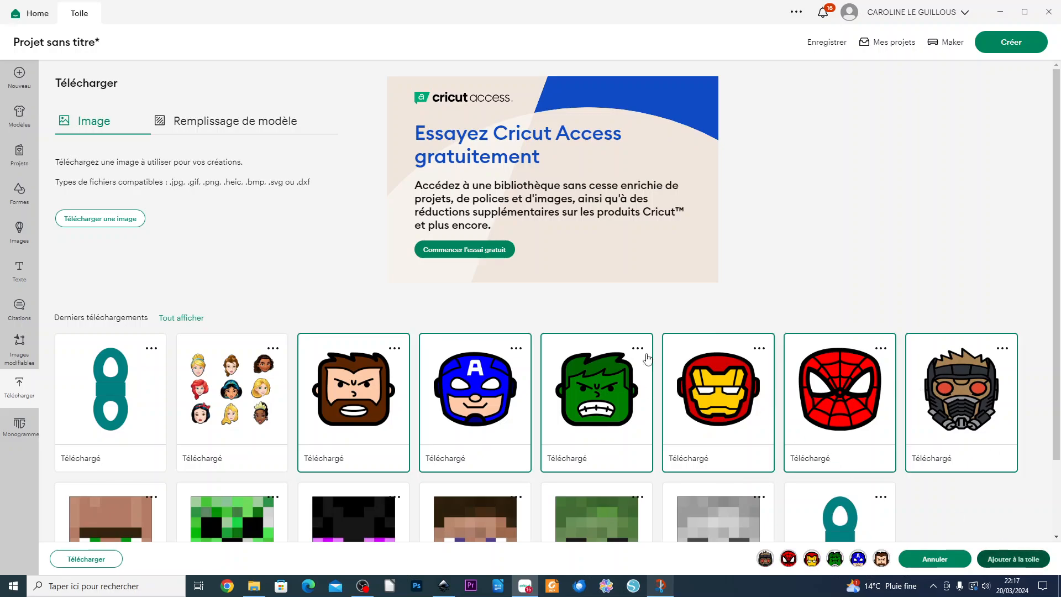
click(1014, 559)
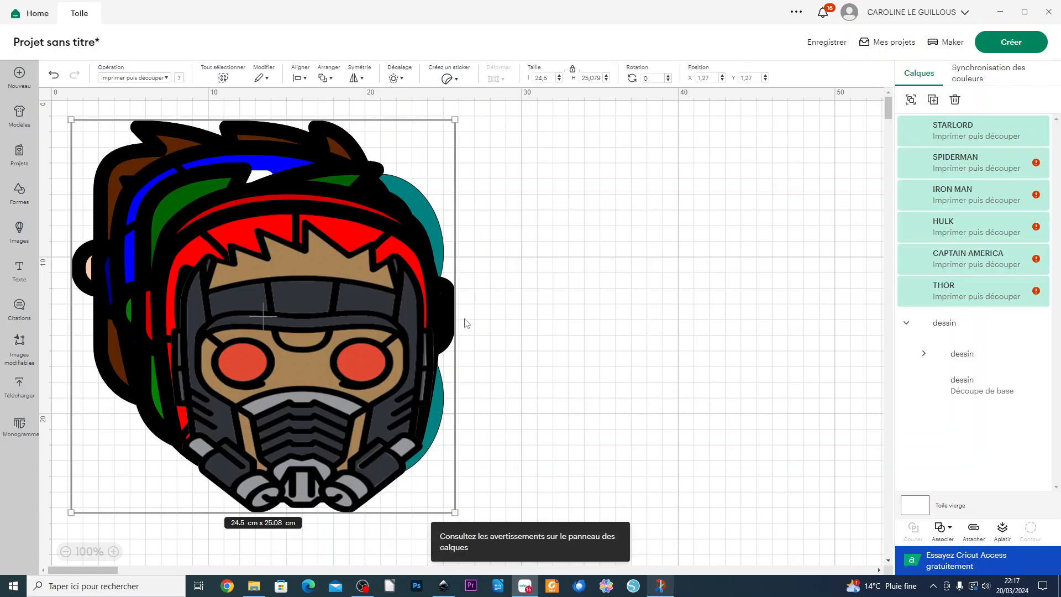
- Move the six stacked superhero faces together to the empty area well clear of the egg holder
drag(286, 306, 700, 316)
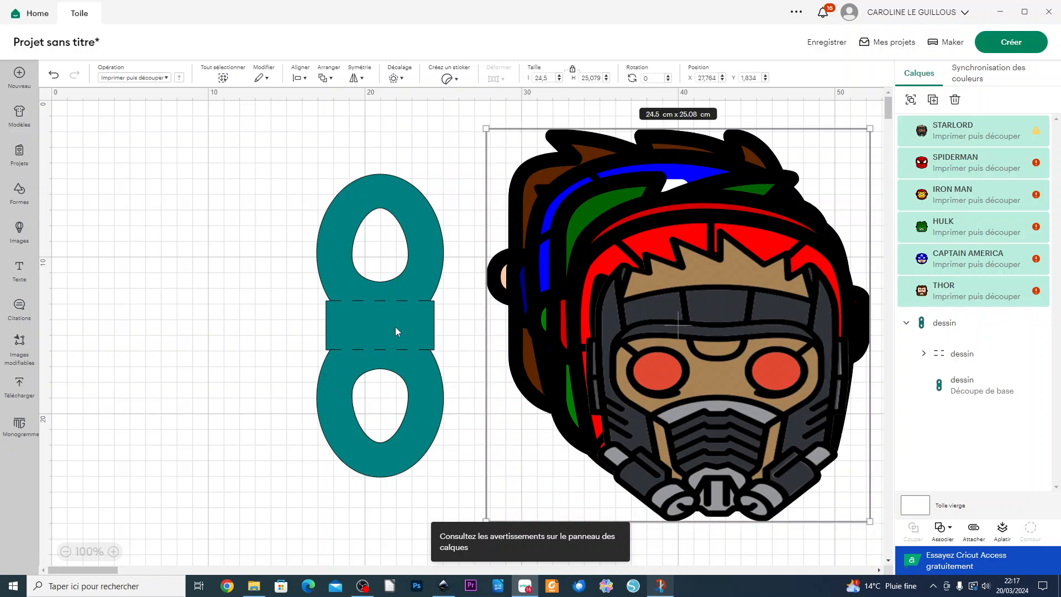
scroll(678, 361, down, 3)
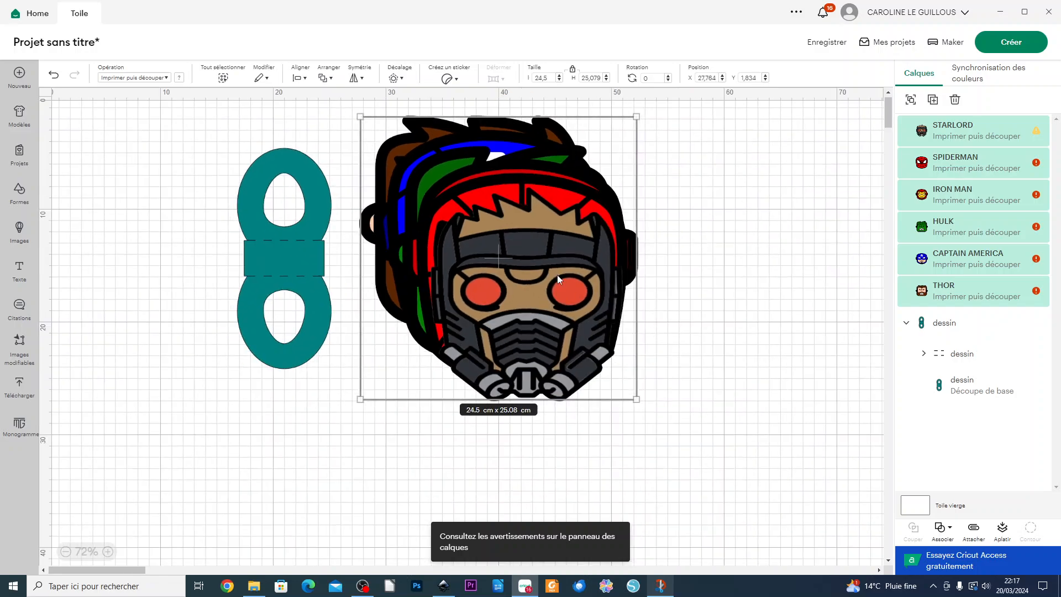
drag(556, 274, 707, 310)
click(832, 334)
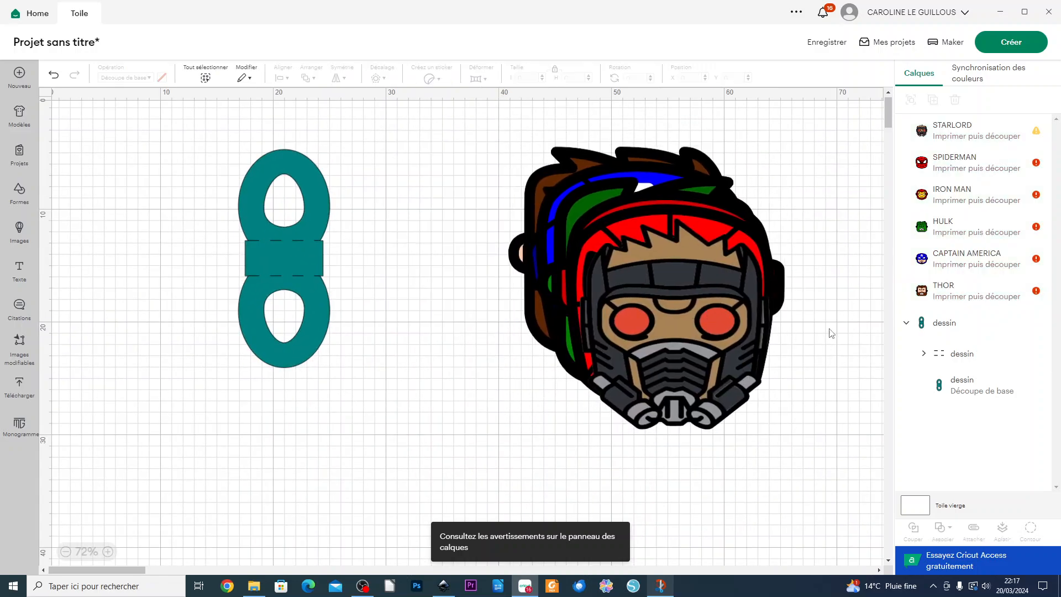
- Spread out the stacked faces by moving Starlord, Spiderman, Hulk, Captain America and Thor apart
click(671, 317)
drag(694, 332, 445, 433)
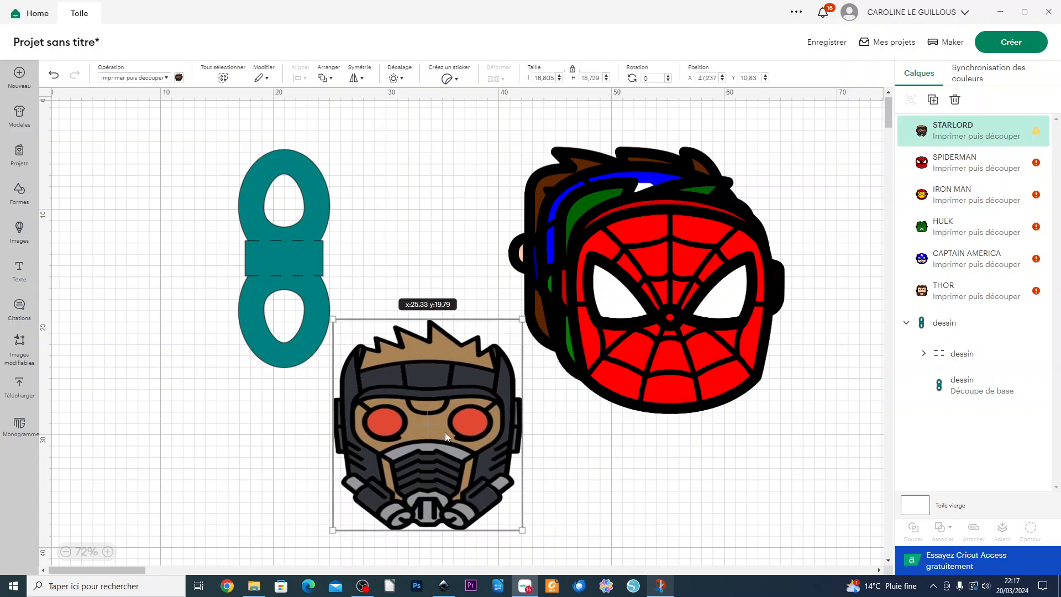
drag(642, 233, 708, 373)
drag(674, 265, 704, 194)
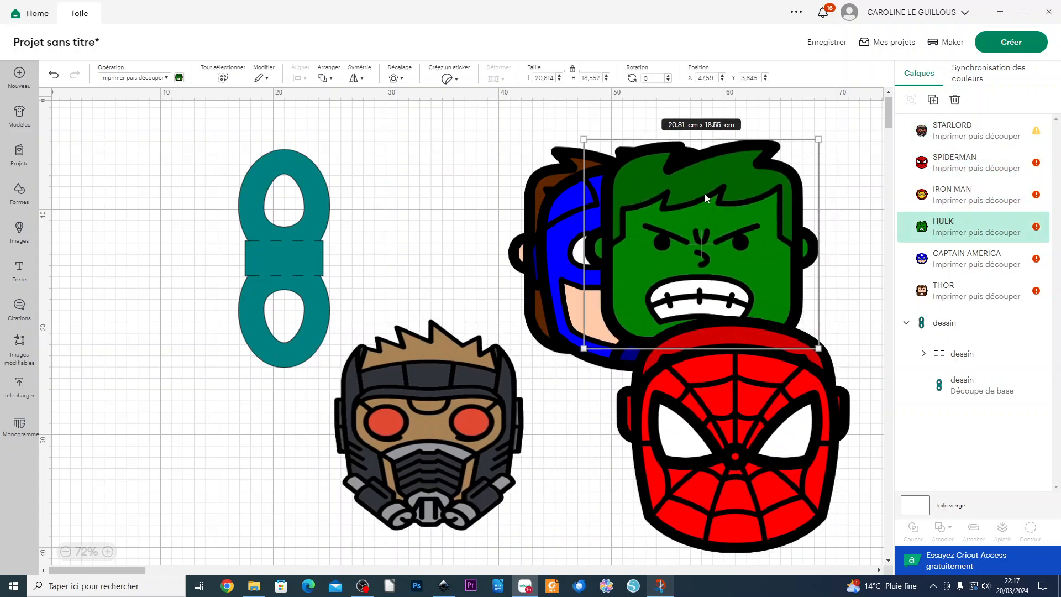
click(436, 409)
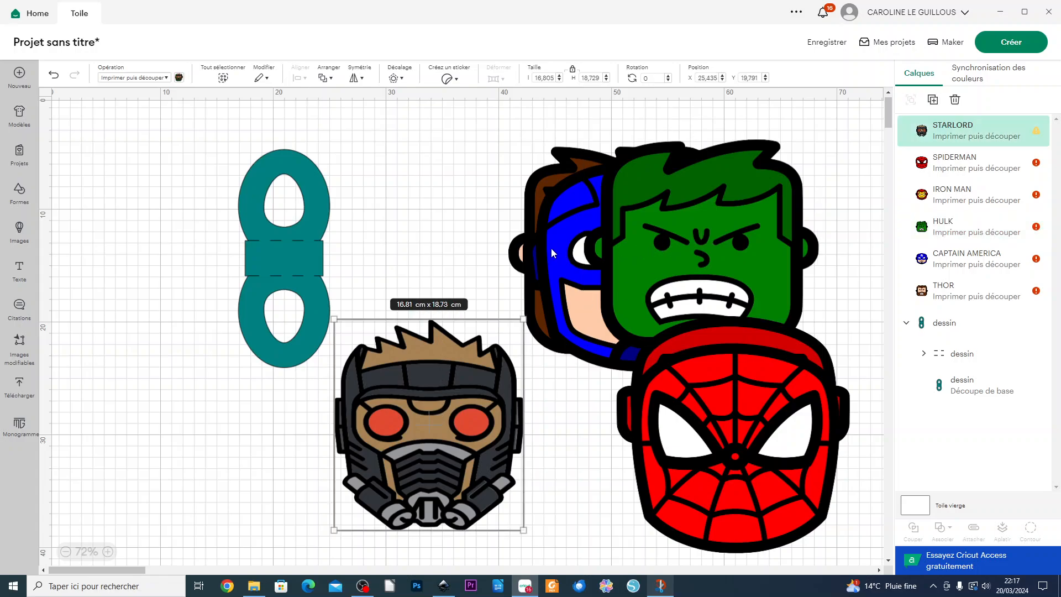
drag(551, 253, 636, 276)
drag(547, 277, 628, 288)
- Set the Starlord face's height to 6.5 cm and place it over the upper end of the egg holder
drag(453, 420, 487, 271)
click(579, 77)
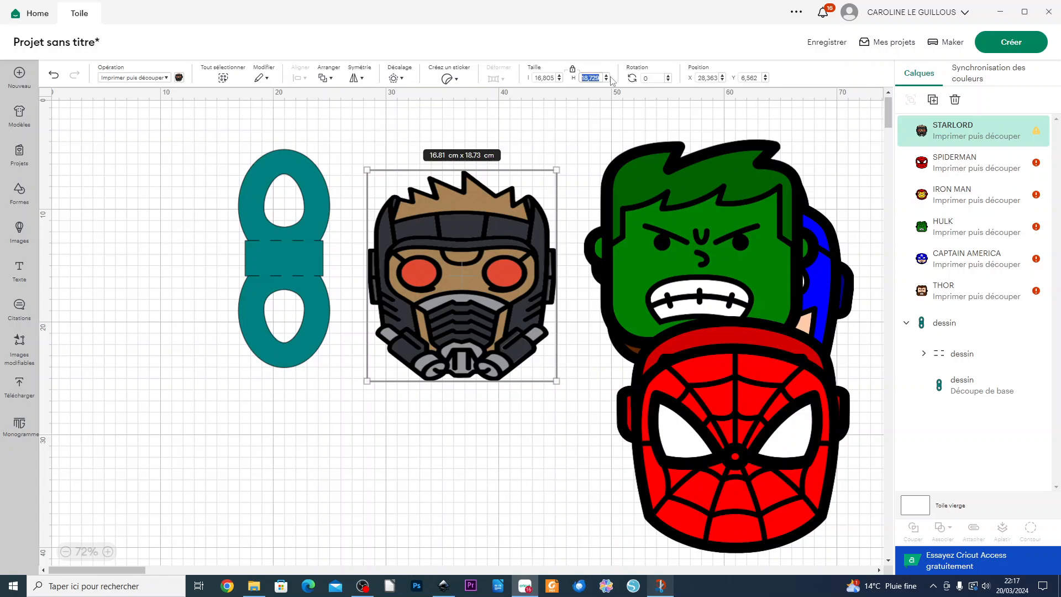
text(6.5)
key(Return)
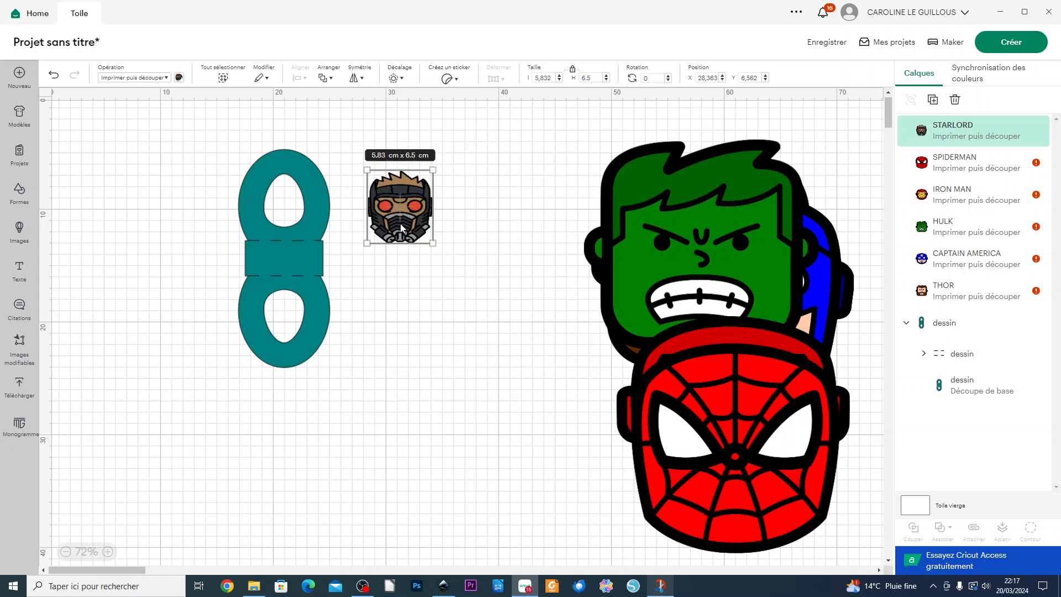
drag(400, 227, 293, 138)
- Move the Spiderman face between the egg holder and the remaining faces, and set its height to 6.5 cm
drag(733, 418, 485, 224)
click(598, 81)
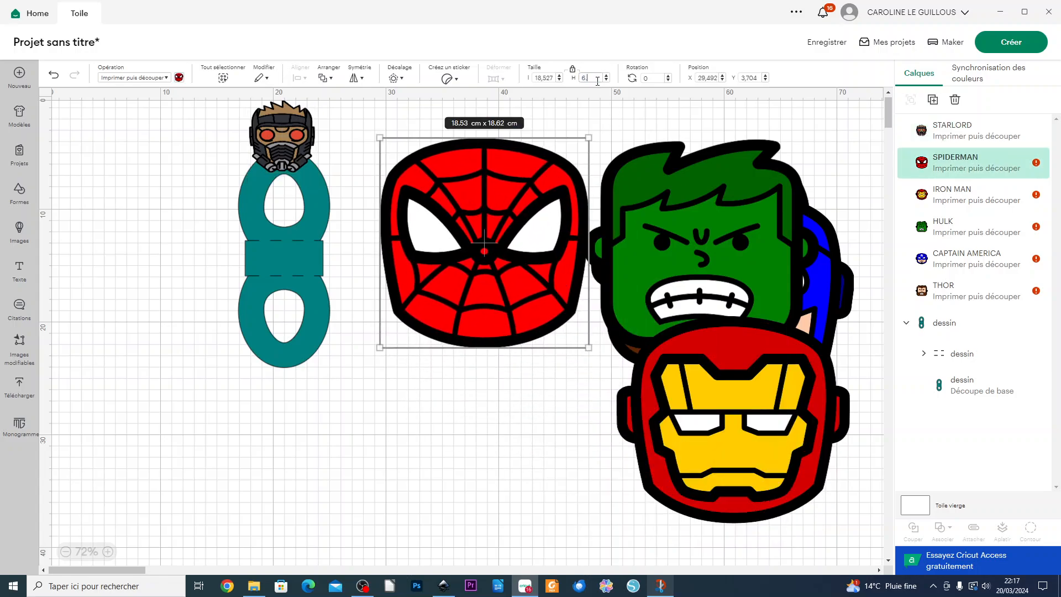
text(6.5)
key(Return)
- Set the Iron Man face's height to 6.5 cm and place it beside the Spiderman face
click(790, 485)
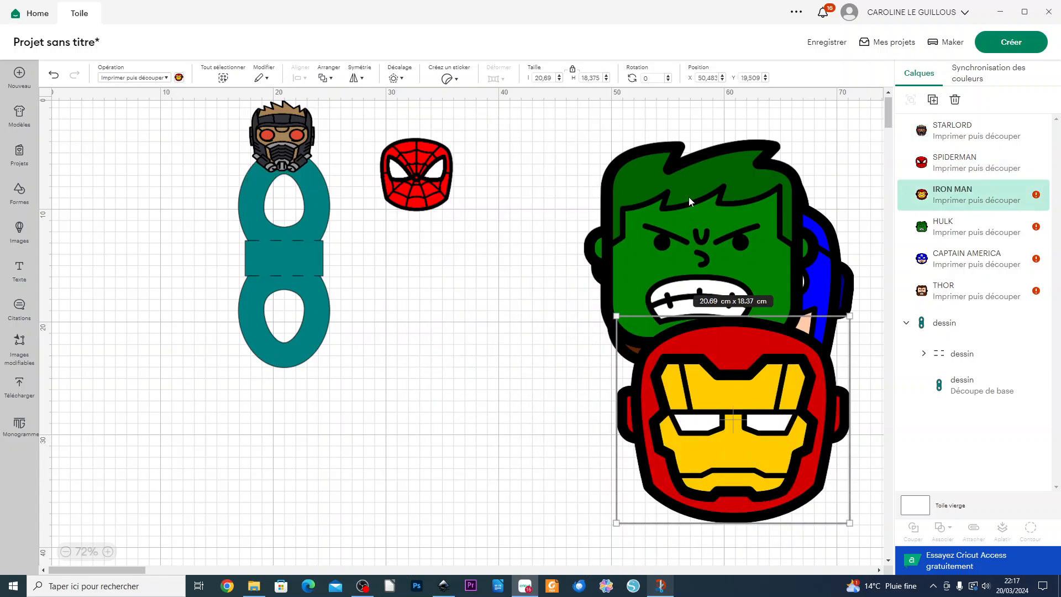
click(594, 80)
text(6.5)
key(Return)
drag(660, 353, 511, 174)
- Set the heights of the Hulk and Captain America faces to 6.5 cm each
click(712, 245)
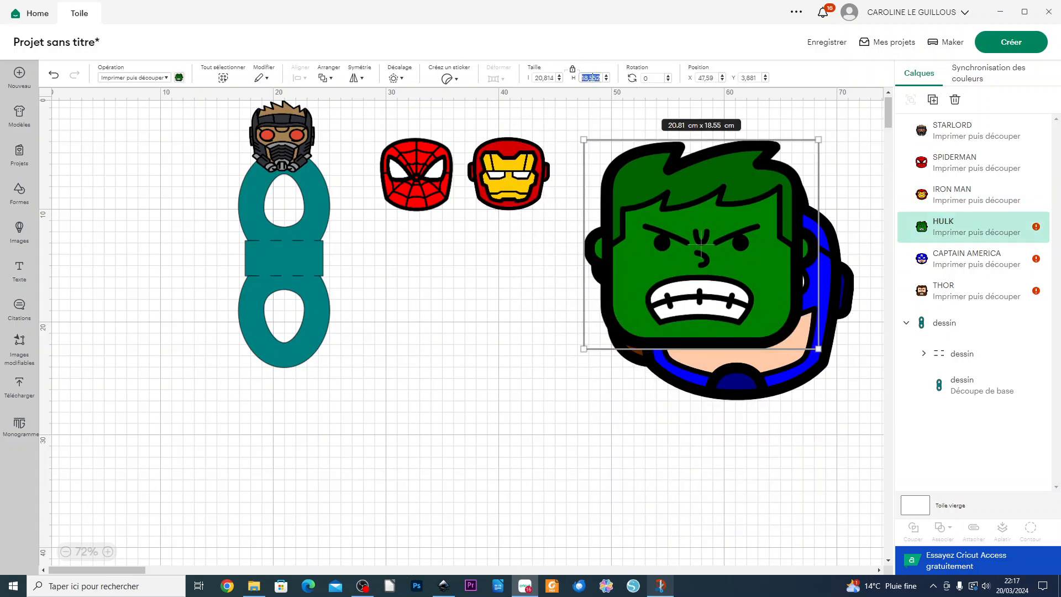
key(Return)
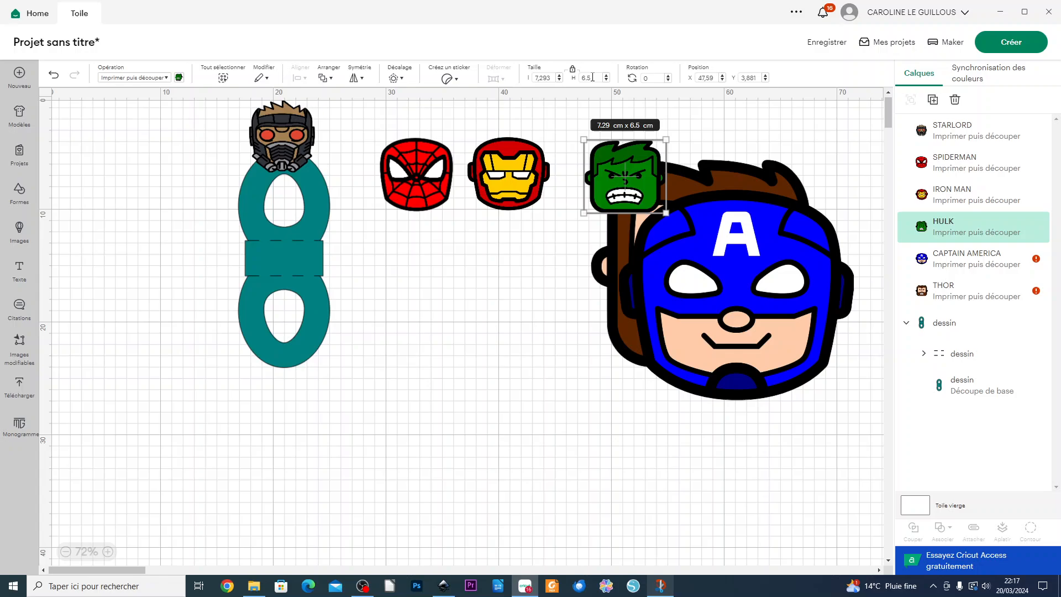
click(740, 285)
double_click(592, 74)
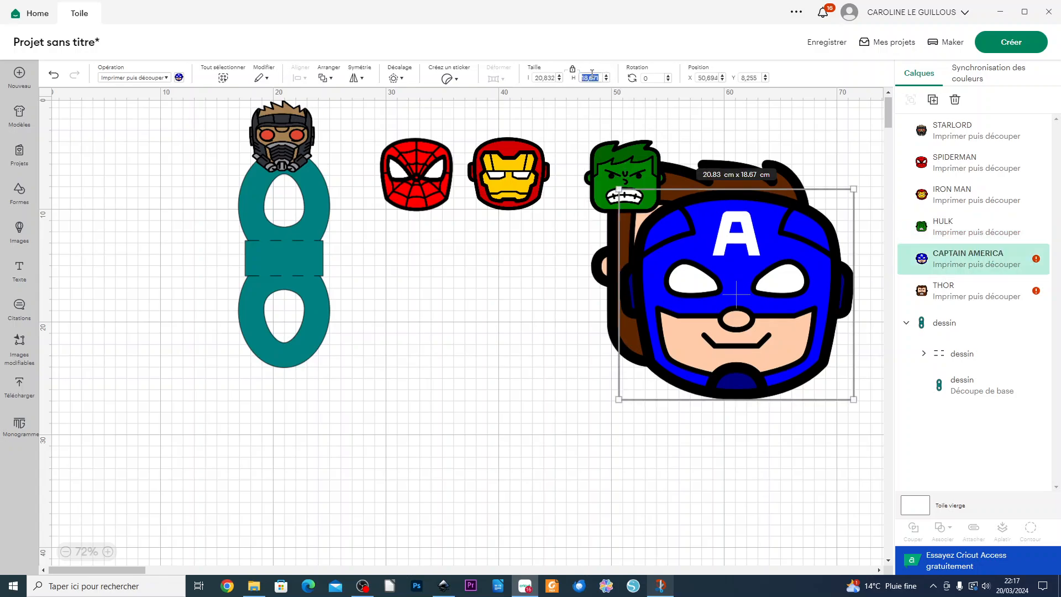
key(Return)
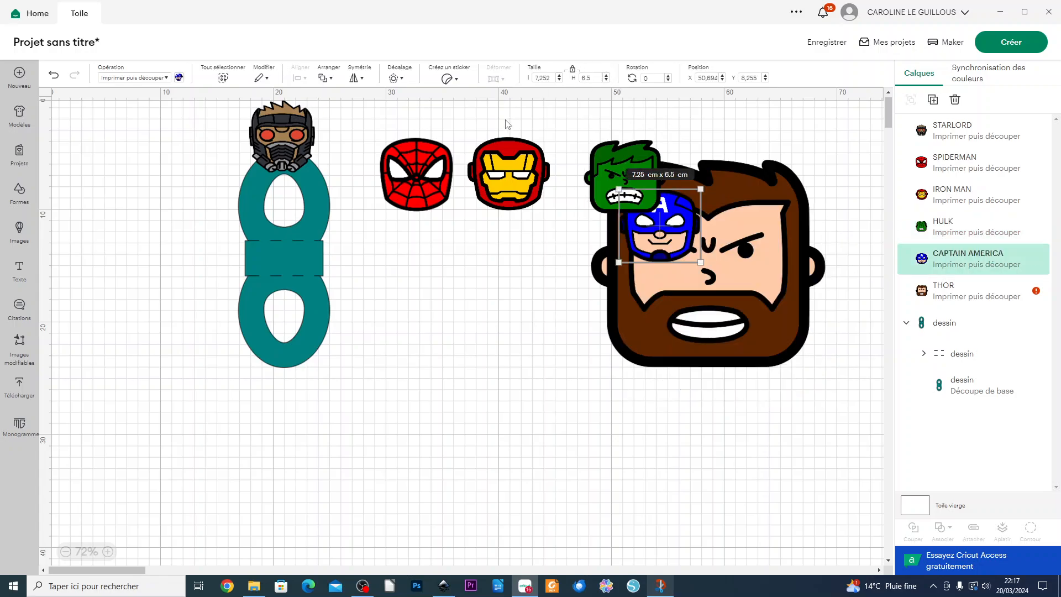
- Set the Thor face's height to 6.5 cm
click(715, 338)
double_click(597, 78)
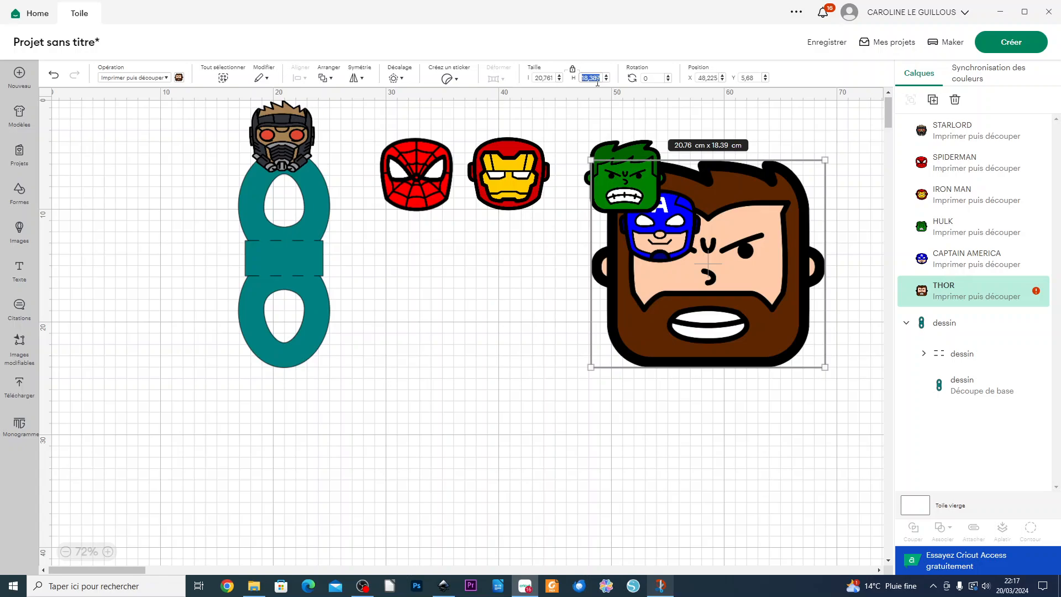
key(Return)
- Move the egg holder below the faces and paste two copies beside it to form a row of three
drag(277, 282, 176, 357)
key(ctrl+v)
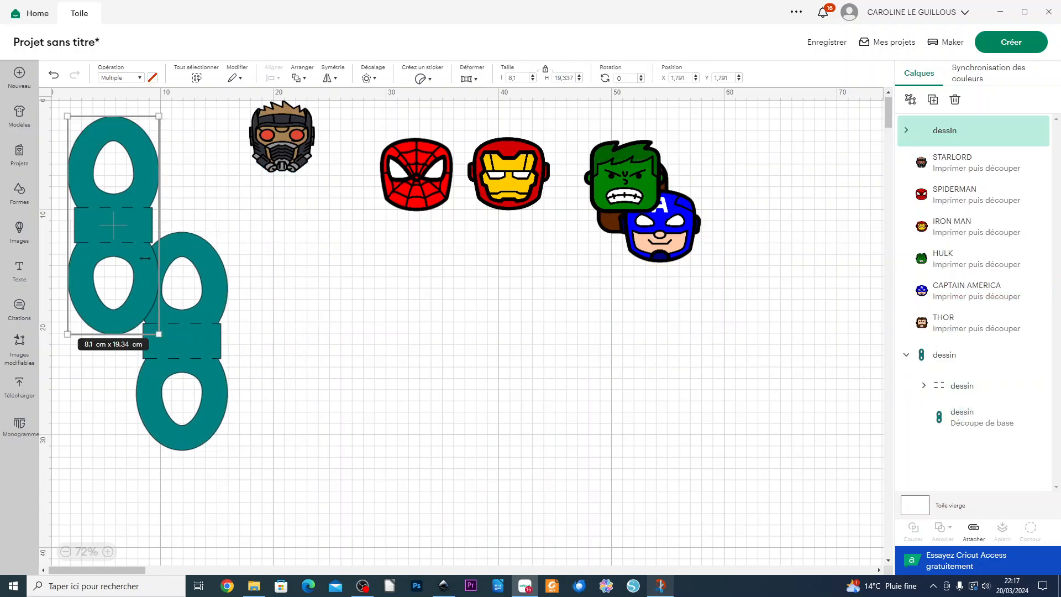
drag(132, 228, 307, 342)
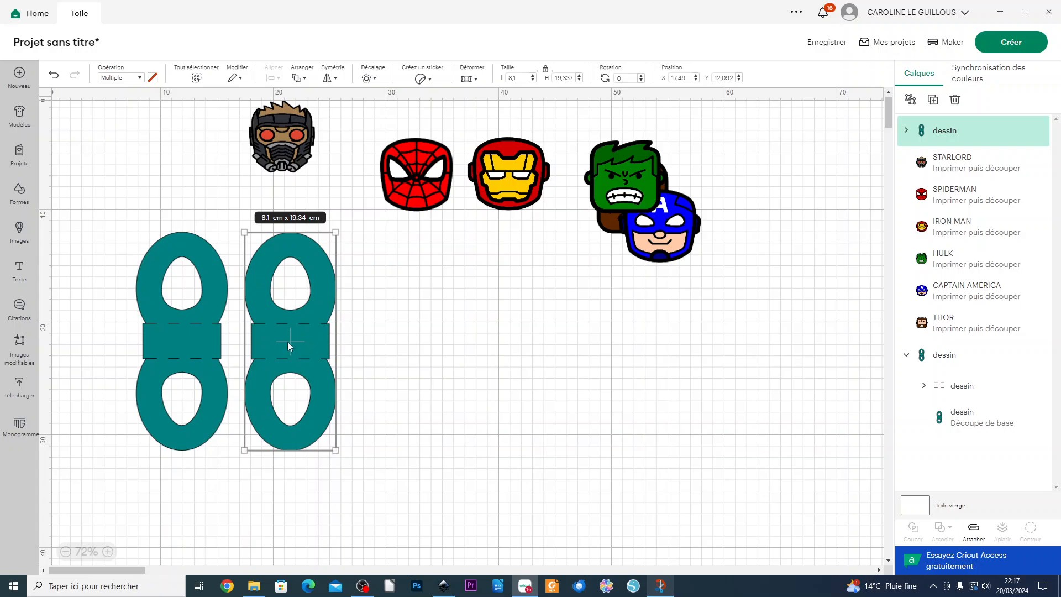
key(ctrl+v)
drag(159, 254, 417, 347)
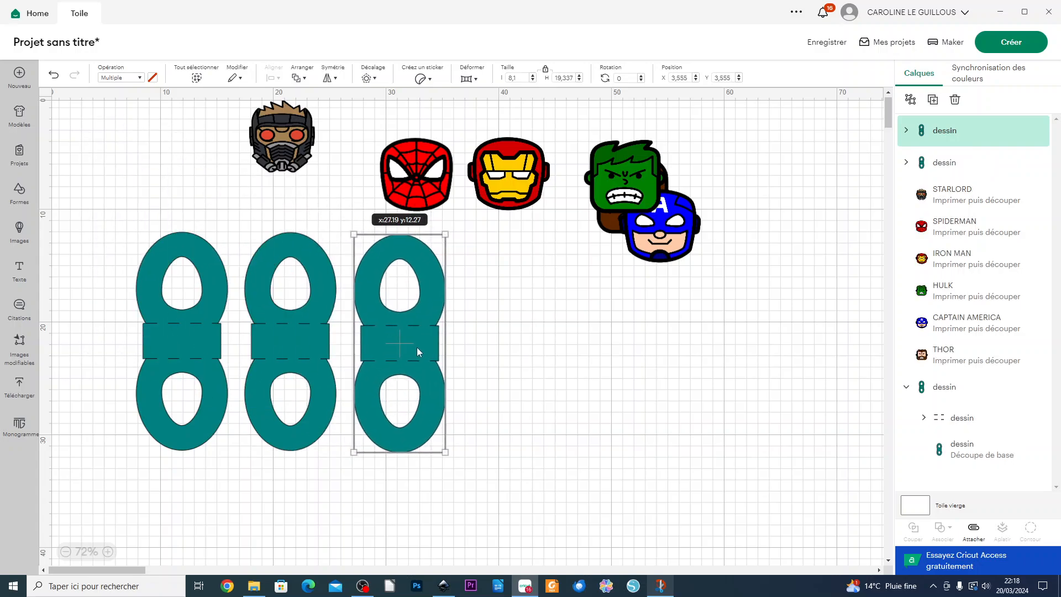
- Duplicate the three egg holders together and place the copies beside them to extend the row to six
drag(564, 504, 194, 324)
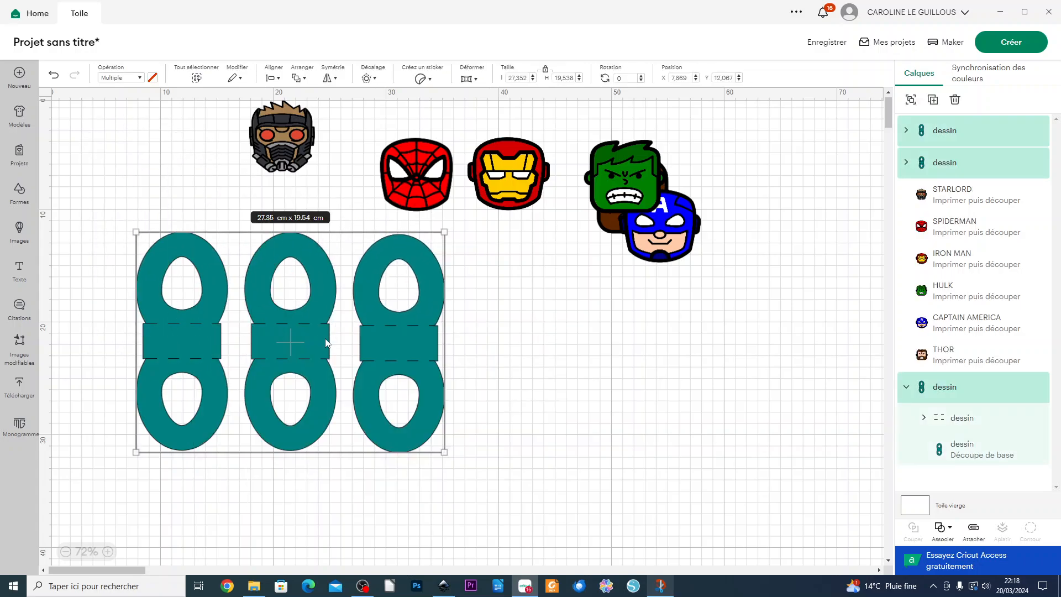
key(ctrl+c)
key(ctrl+v)
drag(168, 263, 516, 364)
- Lower the first three egg holders to roughly the level of the three copies and even out their spacing
drag(388, 337, 390, 362)
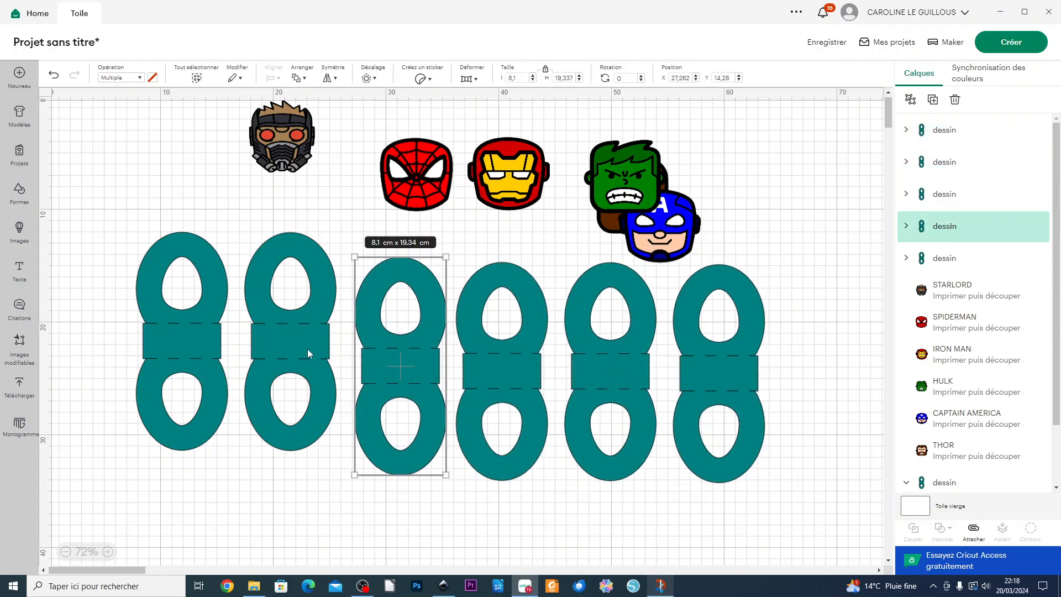
drag(307, 342, 307, 364)
drag(200, 332, 209, 357)
drag(366, 345, 312, 360)
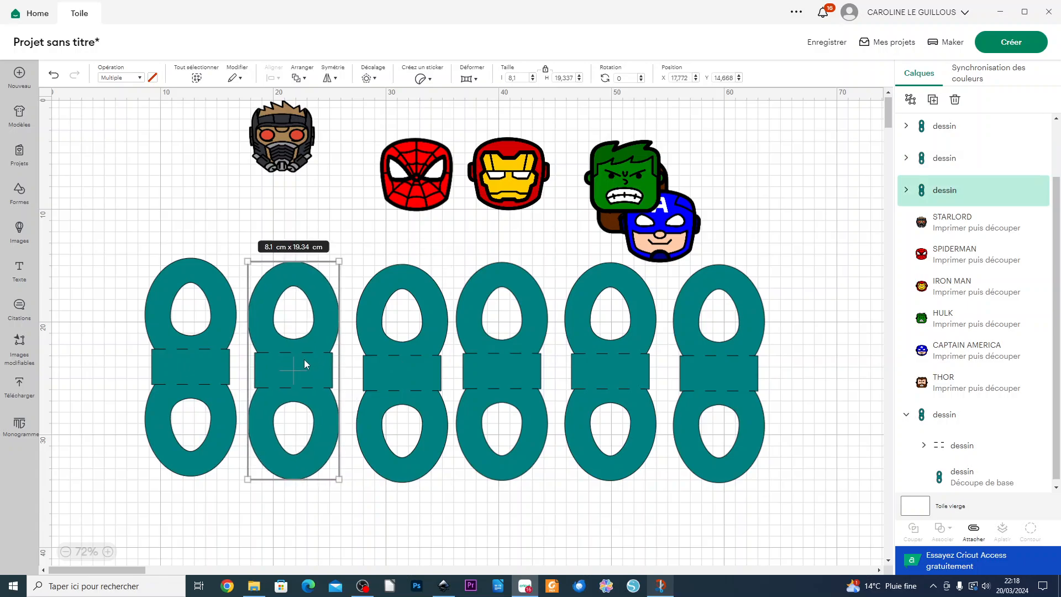
drag(215, 362, 215, 364)
- Align all six egg holders by centring them vertically
click(122, 339)
drag(90, 329, 783, 413)
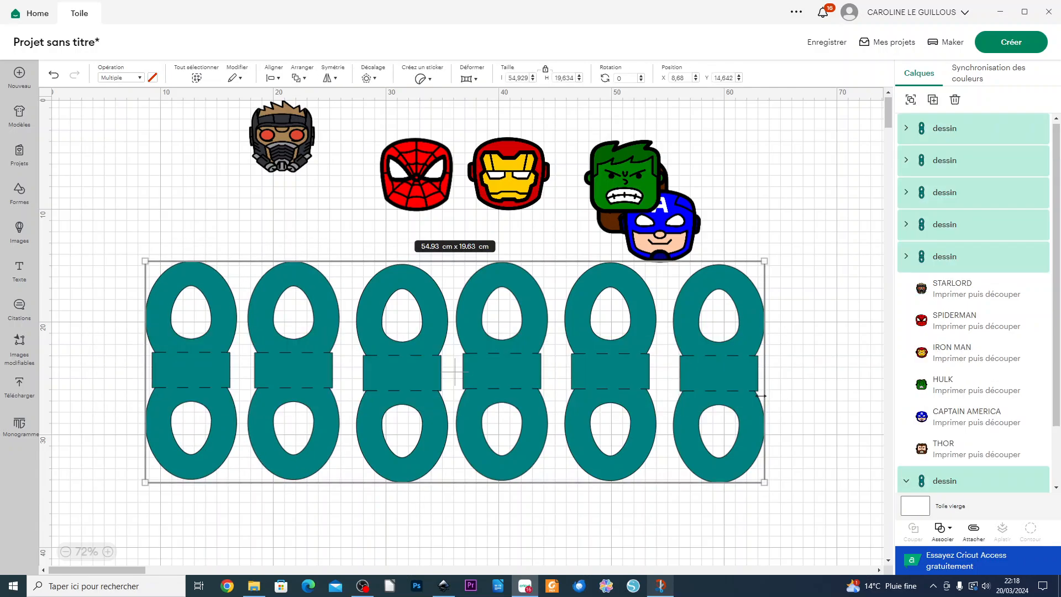
click(273, 78)
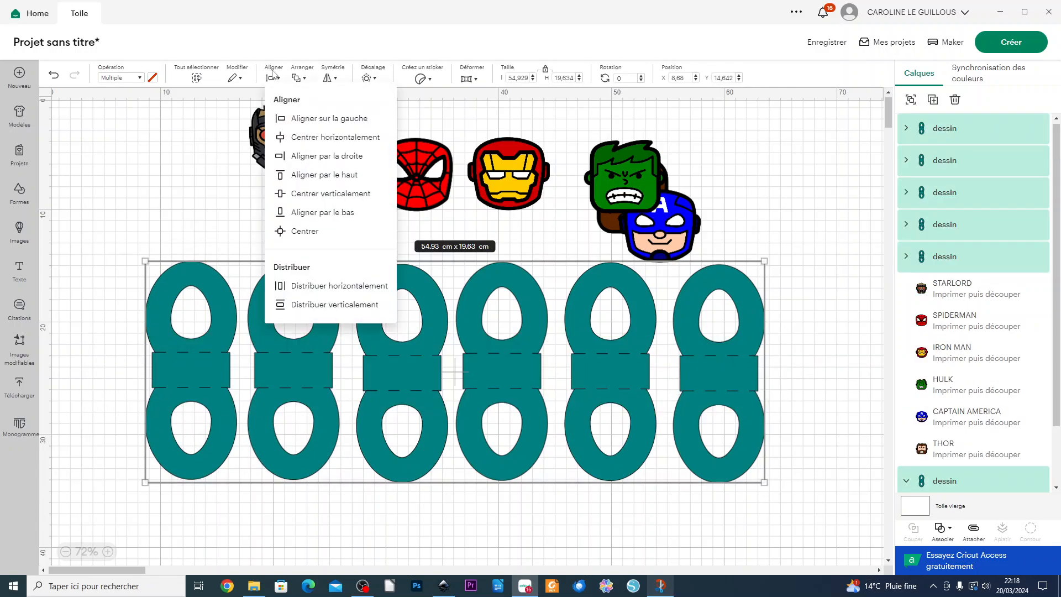
click(322, 194)
click(819, 338)
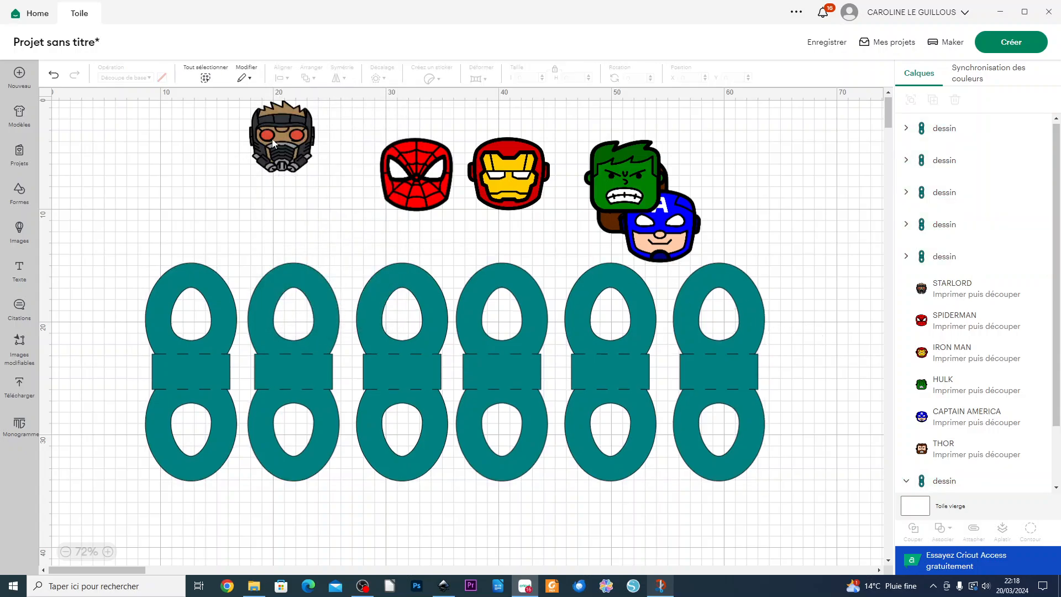
- Place the Starlord face over the upper end of the first egg holder and bring the other five faces to the front
drag(273, 142, 181, 253)
mouse_move(430, 166)
mouse_down()
mouse_move(307, 240)
mouse_move(440, 172)
mouse_up()
drag(315, 117, 689, 215)
click(300, 77)
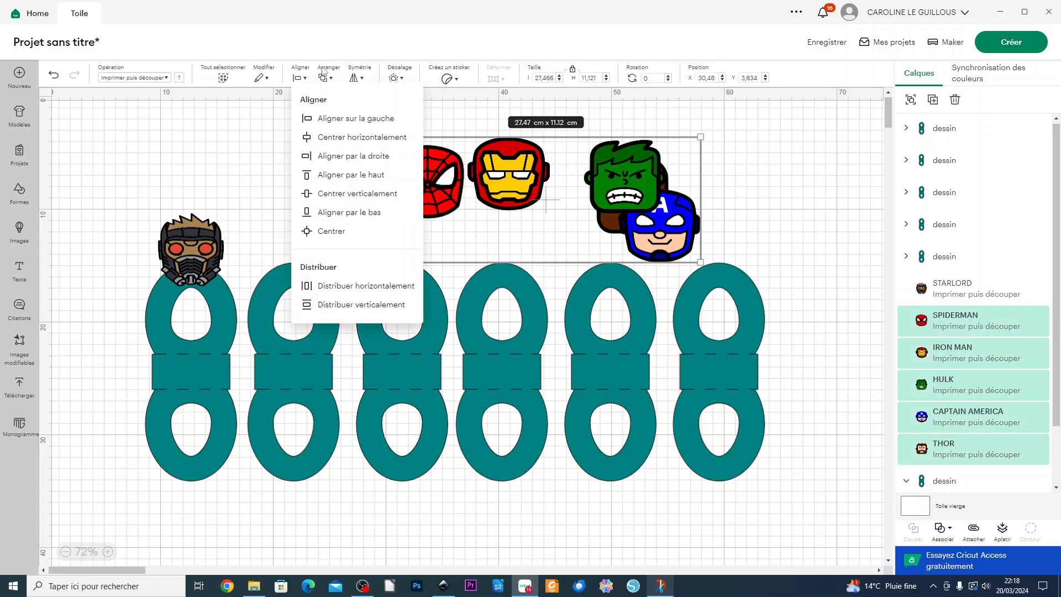
click(326, 77)
click(355, 101)
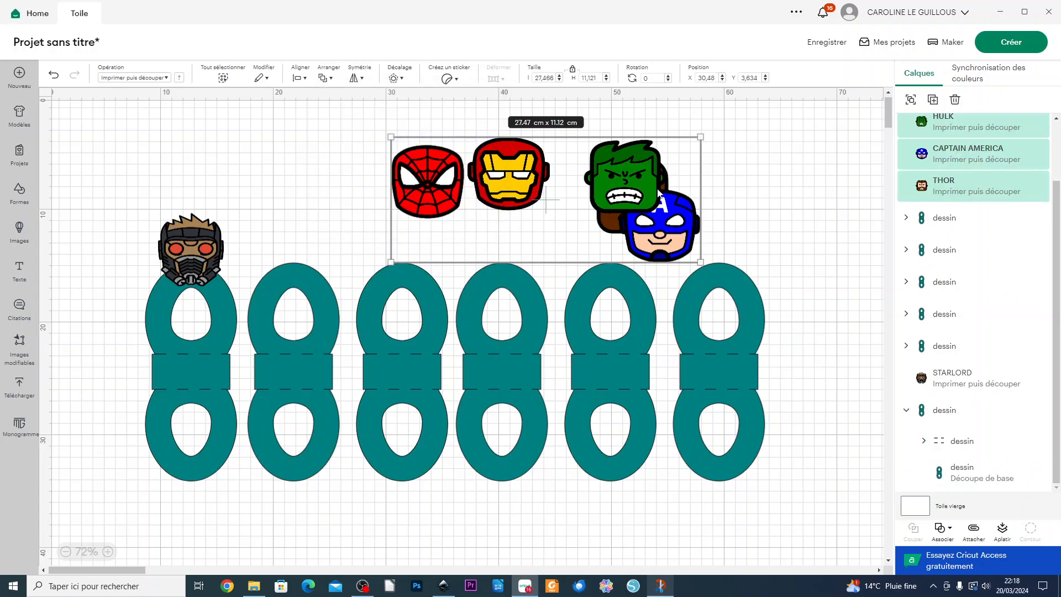
- Place the Spiderman, Iron Man, Hulk, Captain America and Thor faces over the upper ends of the second to sixth egg holders
click(589, 207)
drag(419, 185, 296, 249)
drag(520, 181, 412, 256)
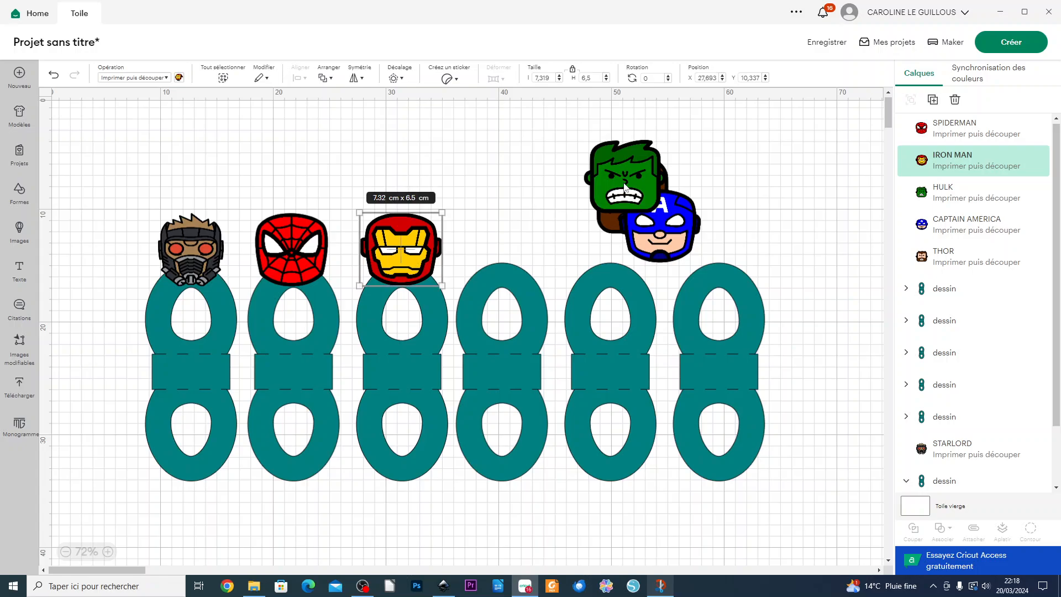
drag(624, 186, 503, 257)
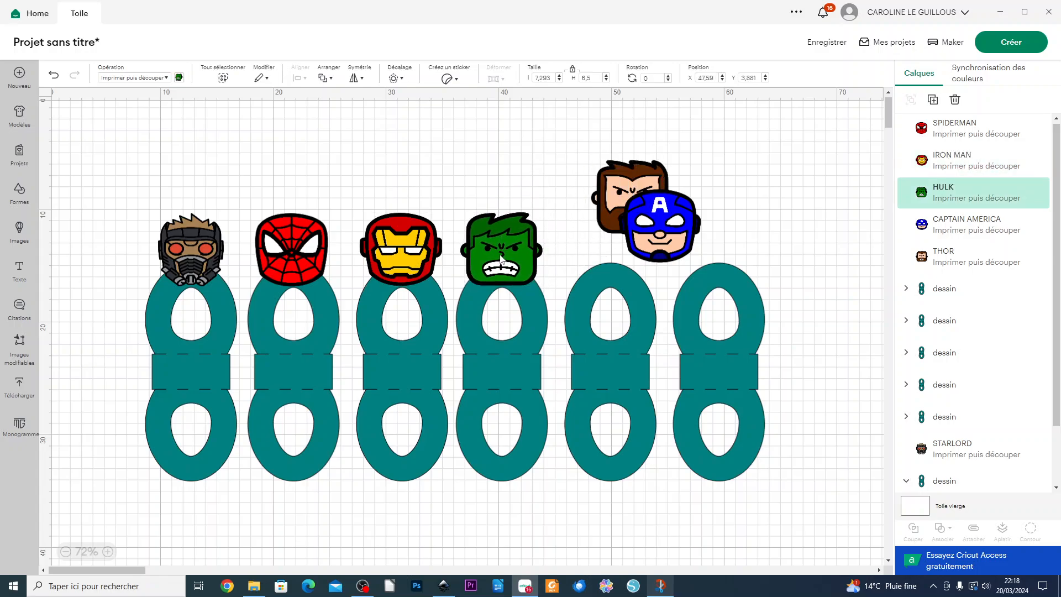
drag(664, 230, 614, 252)
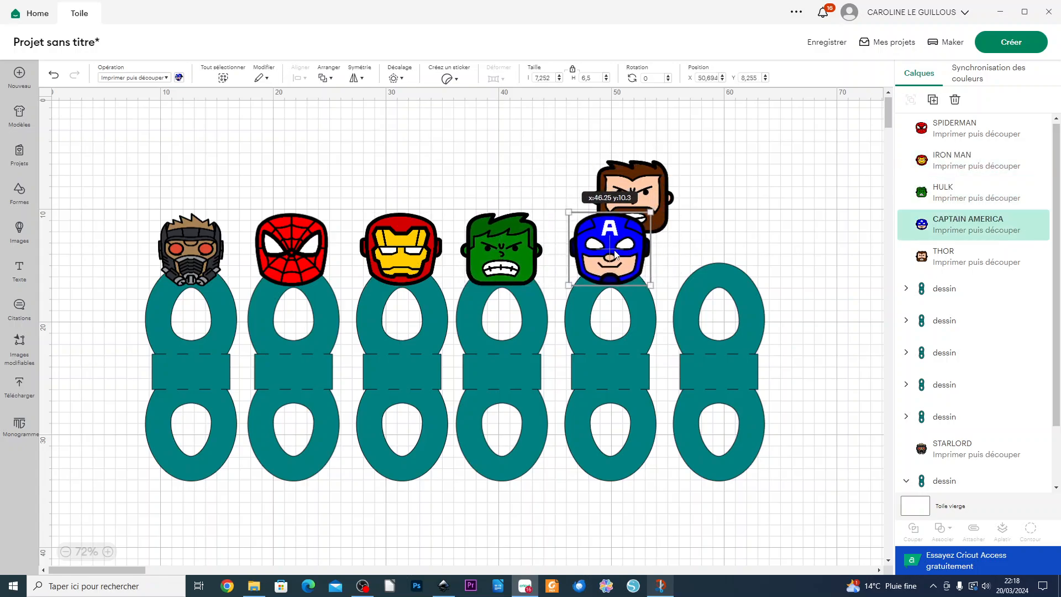
drag(635, 180, 722, 228)
- Align the six faces along their top edges and shift them slightly down onto the egg holders
drag(161, 133, 733, 225)
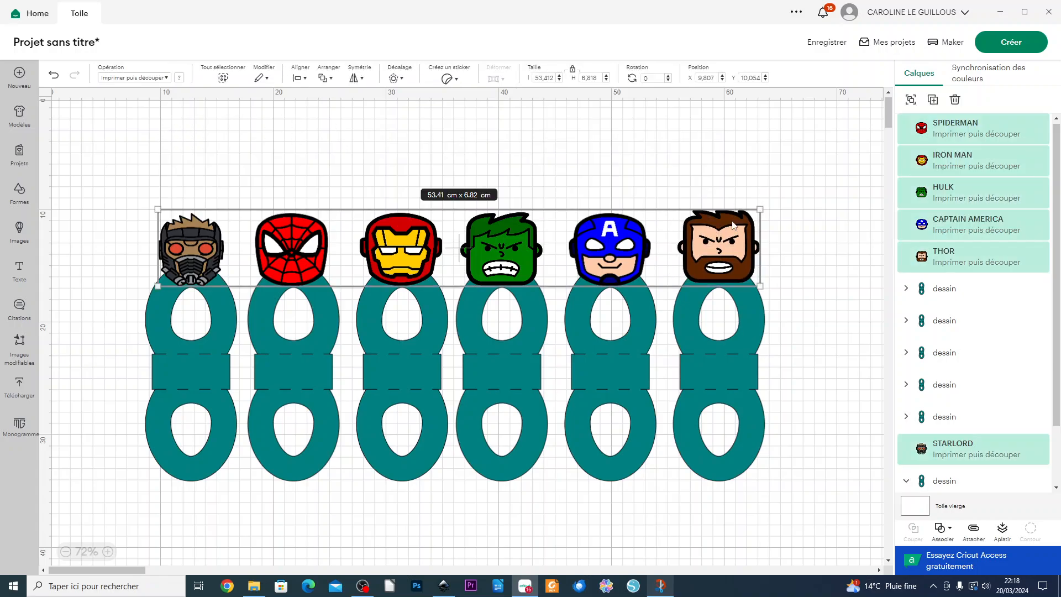
click(302, 81)
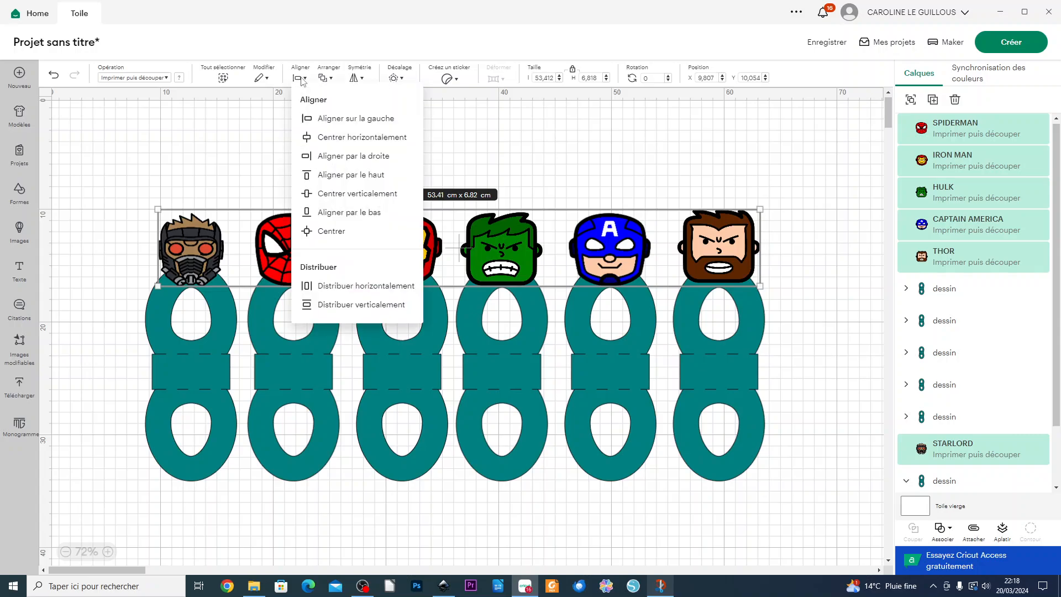
click(342, 175)
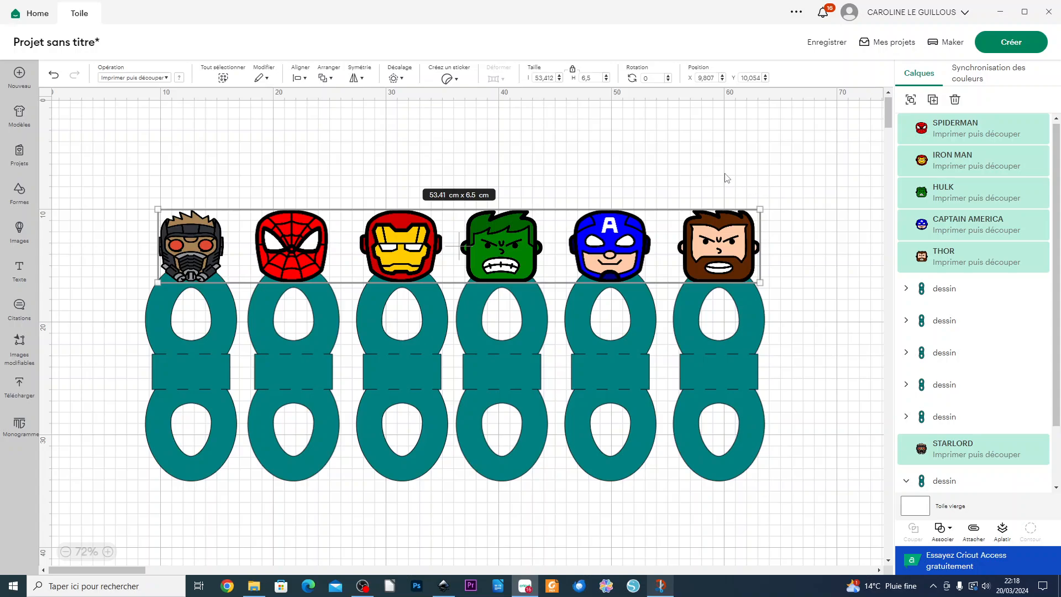
drag(729, 260, 729, 263)
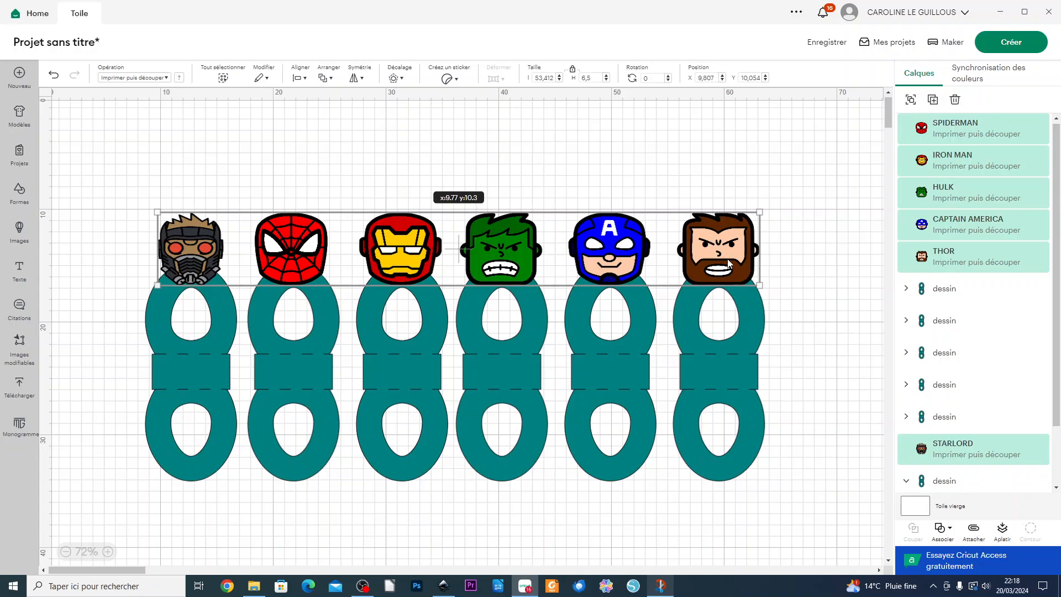
drag(729, 263, 728, 263)
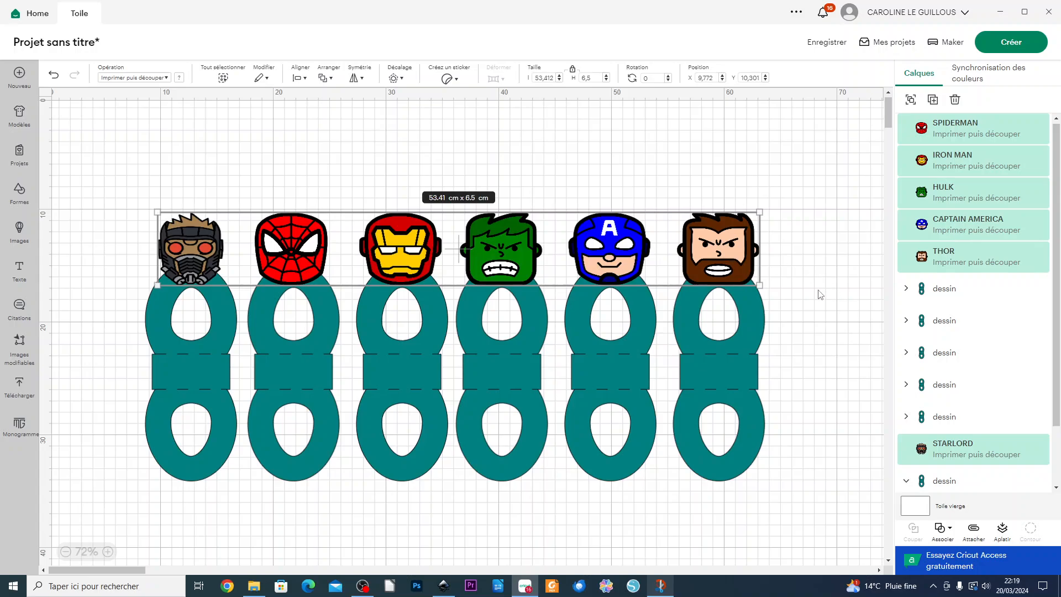
click(807, 295)
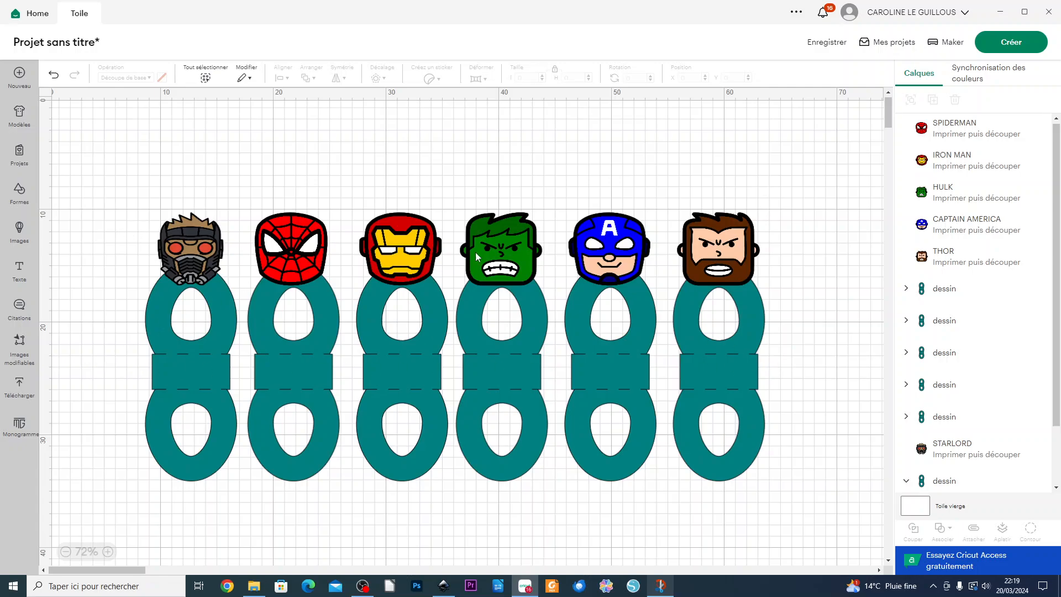
- Centre the Starlord and Spiderman faces horizontally, each with its own egg holder
drag(122, 188, 196, 312)
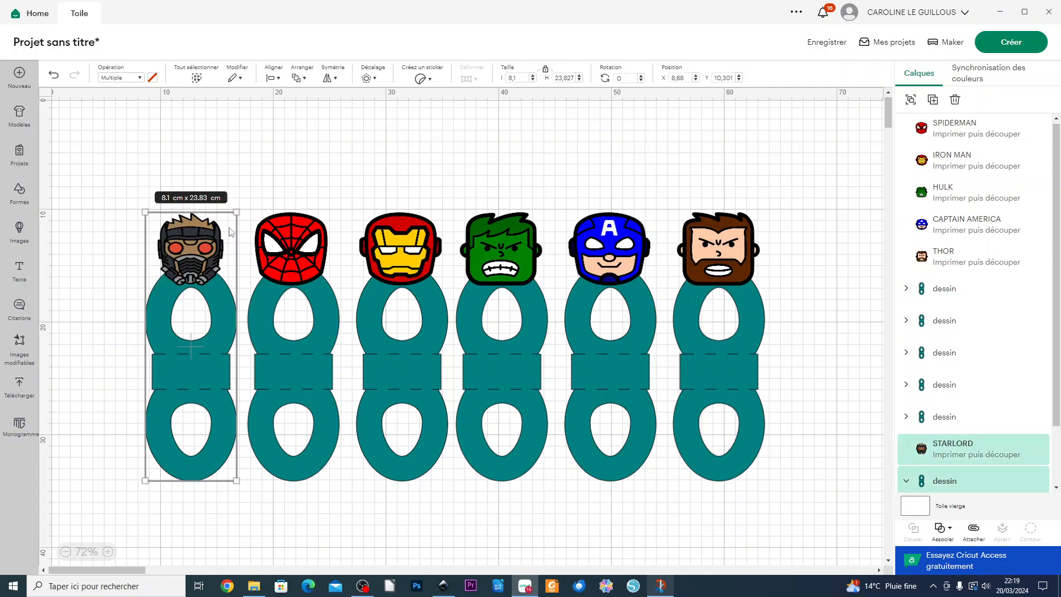
click(273, 78)
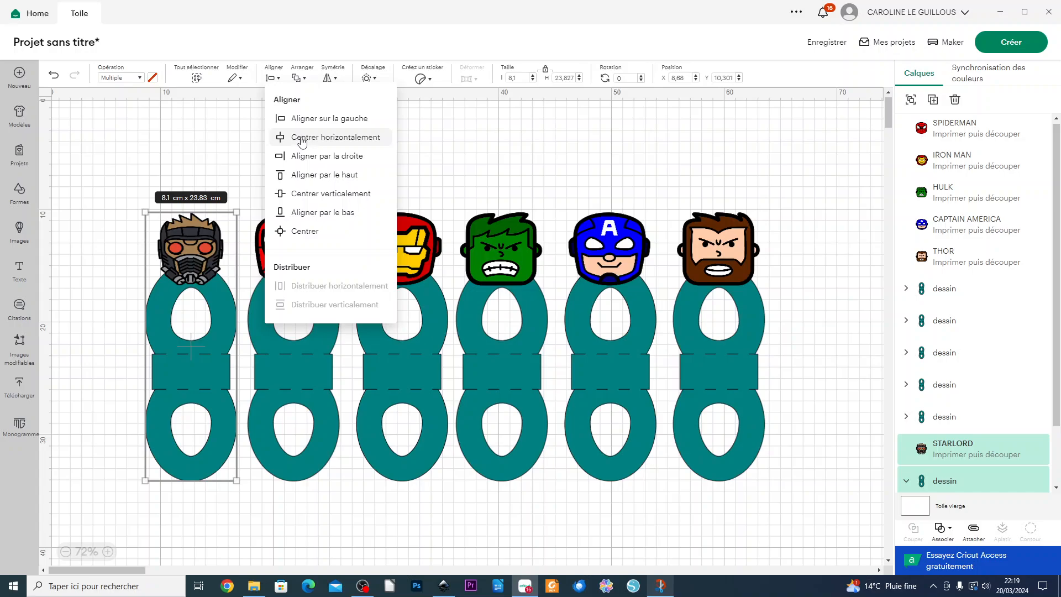
click(302, 138)
drag(271, 150, 300, 295)
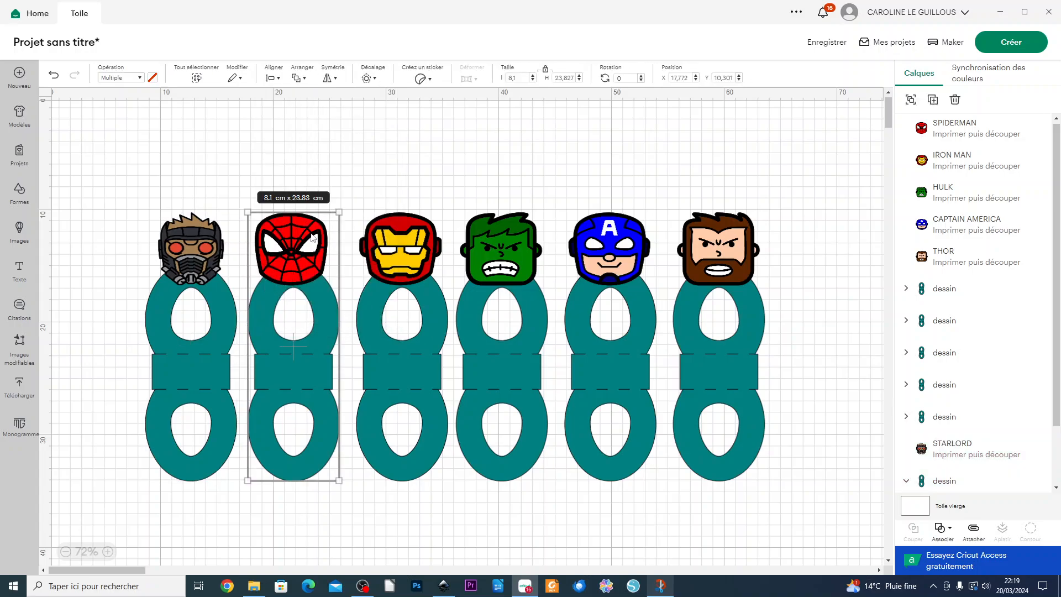
click(274, 79)
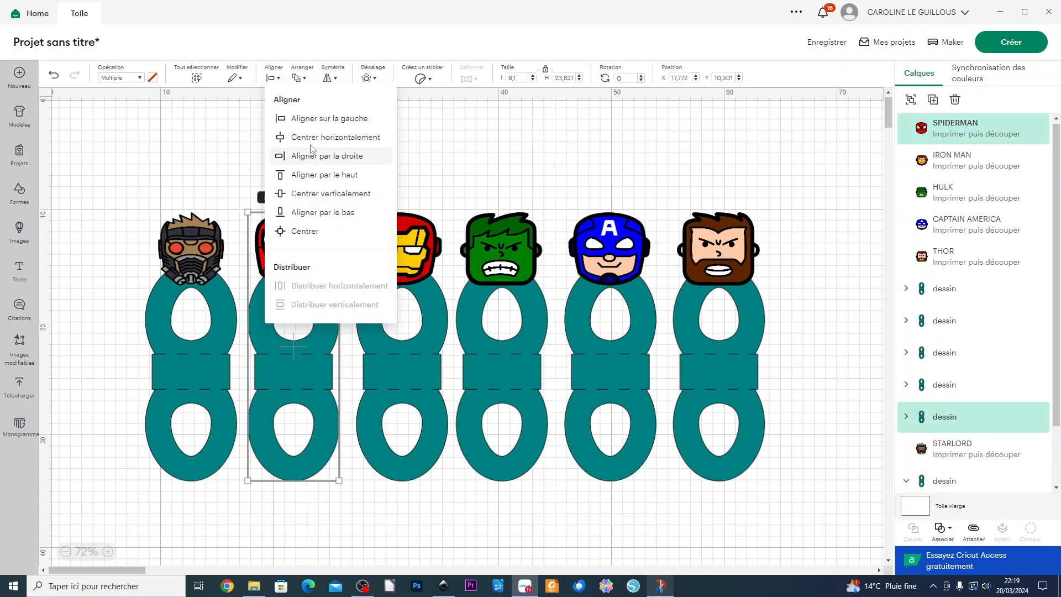
click(305, 137)
- Centre the Iron Man and Hulk faces horizontally, each with its own egg holder
drag(395, 164, 422, 305)
click(276, 82)
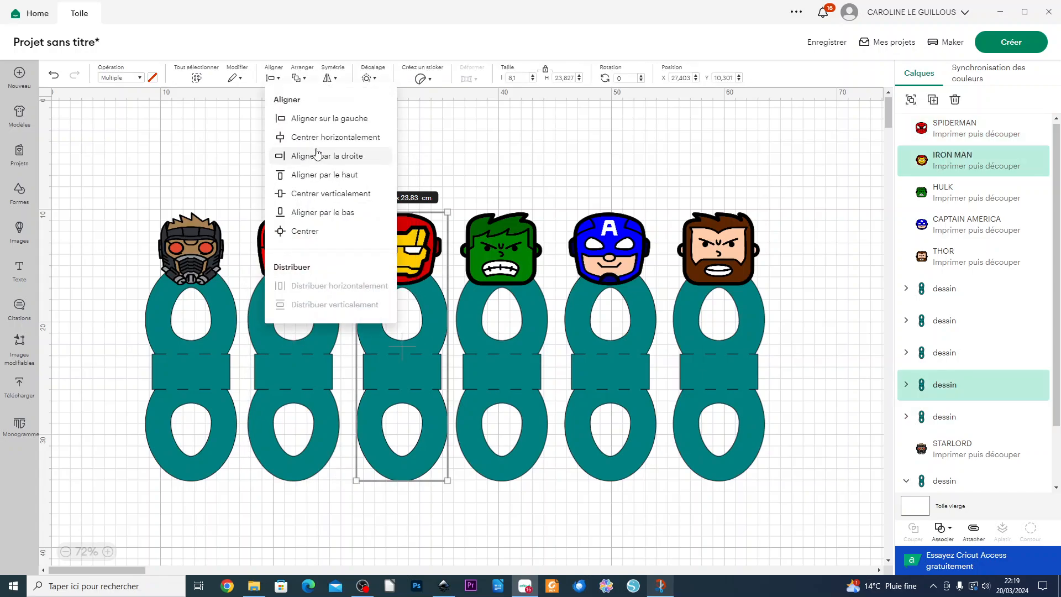
click(309, 137)
drag(489, 177, 517, 296)
click(274, 81)
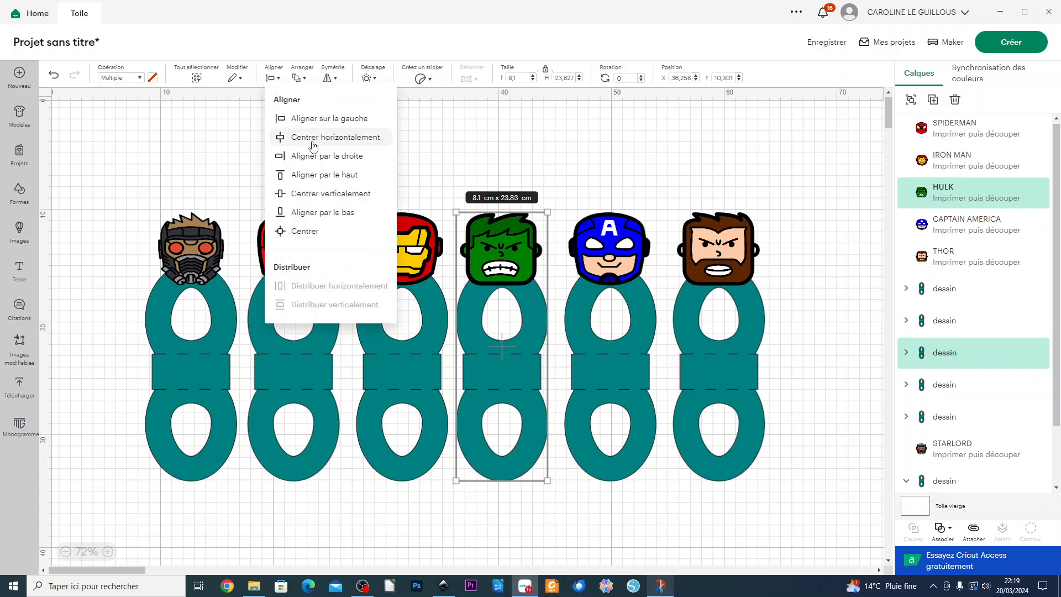
click(308, 138)
- Centre the Captain America and Thor faces horizontally, each with its own egg holder
click(603, 191)
drag(605, 250, 606, 260)
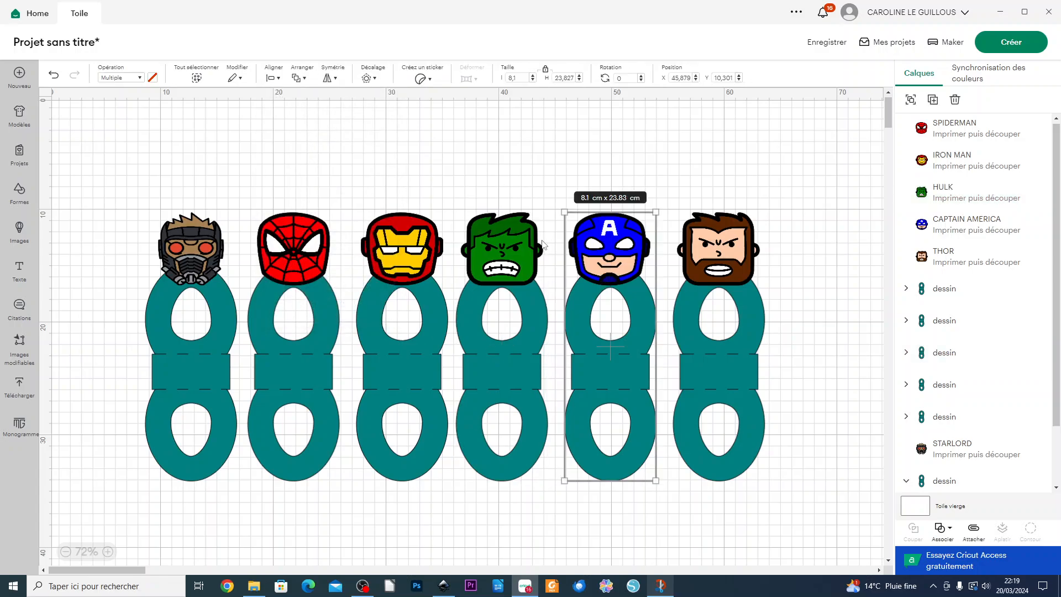
click(275, 78)
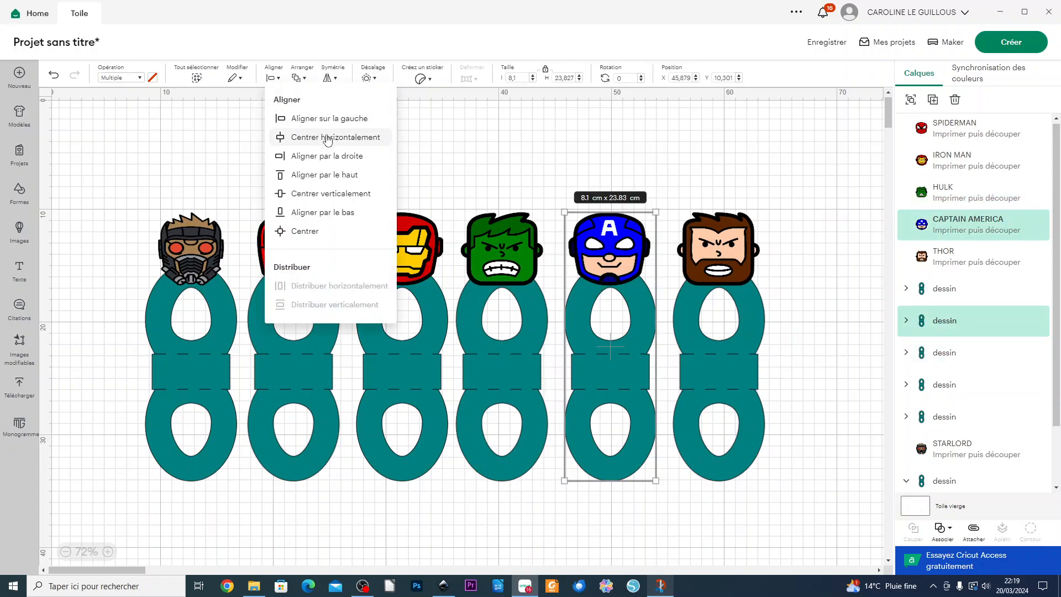
click(331, 137)
drag(711, 160, 718, 301)
click(276, 79)
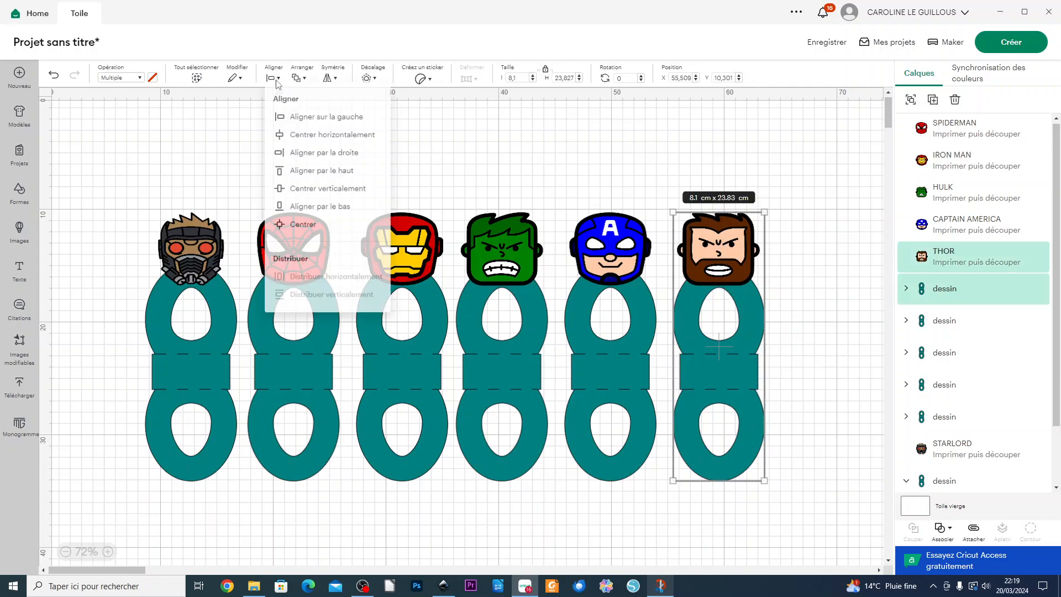
click(331, 137)
click(821, 316)
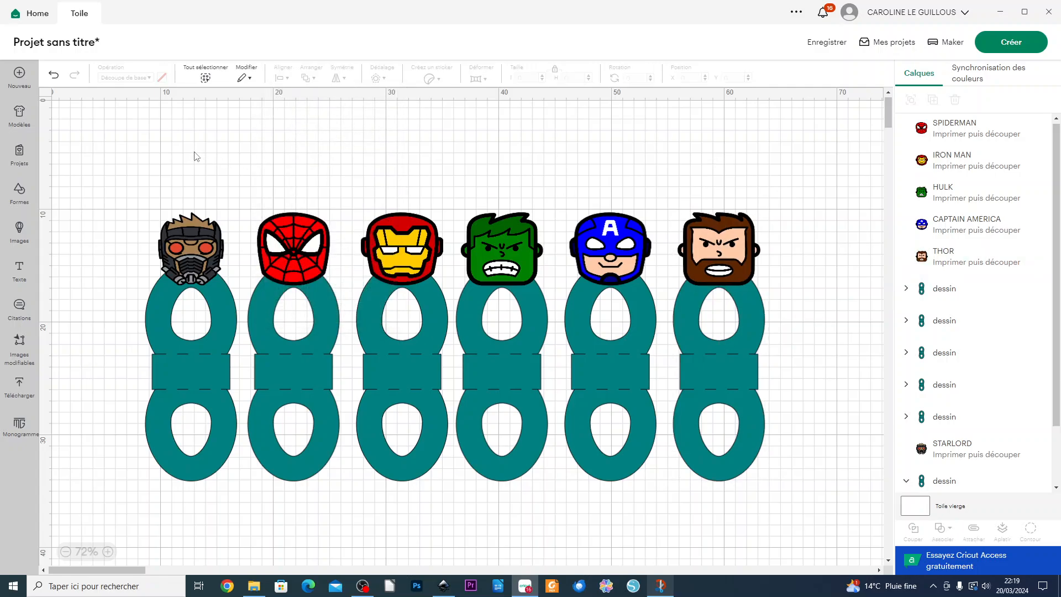
- Duplicate the six faces, flip the copies vertically and place them over the lower ends of the egg holders
drag(173, 157, 723, 218)
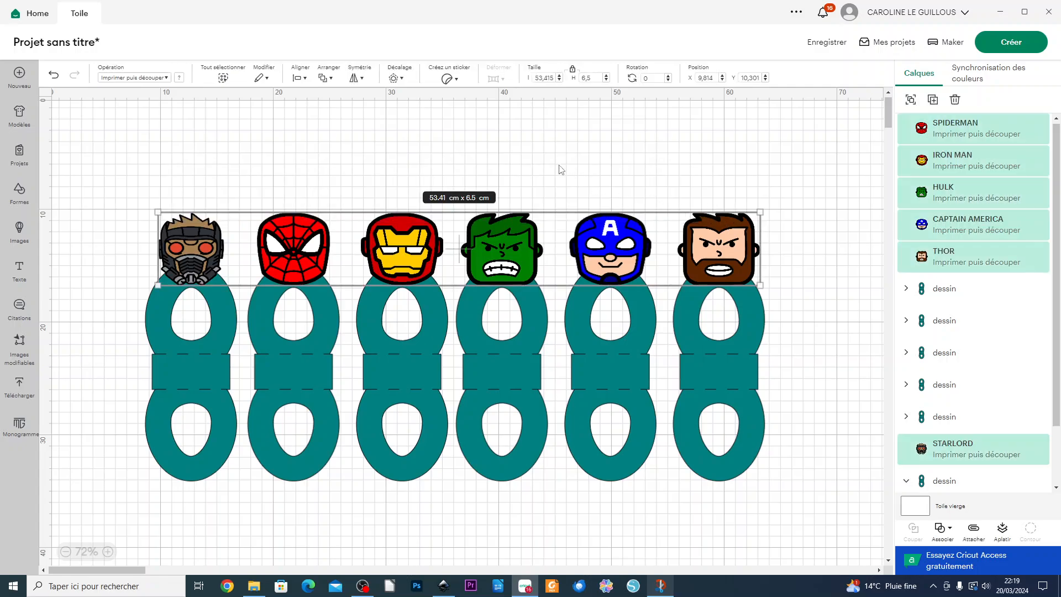
key(ctrl+c)
key(ctrl+v)
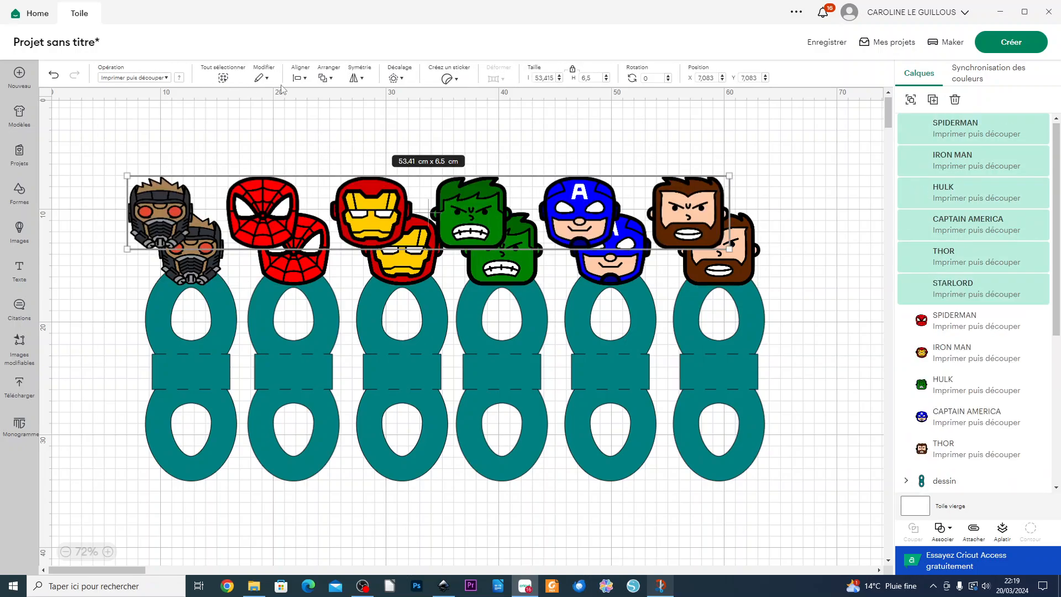
click(362, 78)
click(386, 119)
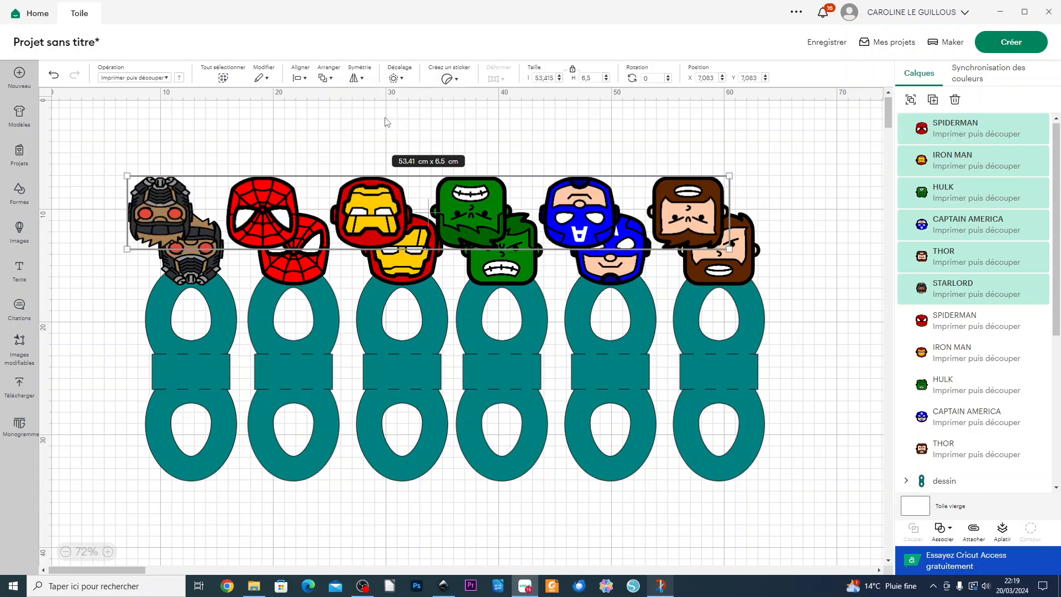
drag(585, 210, 617, 481)
click(808, 398)
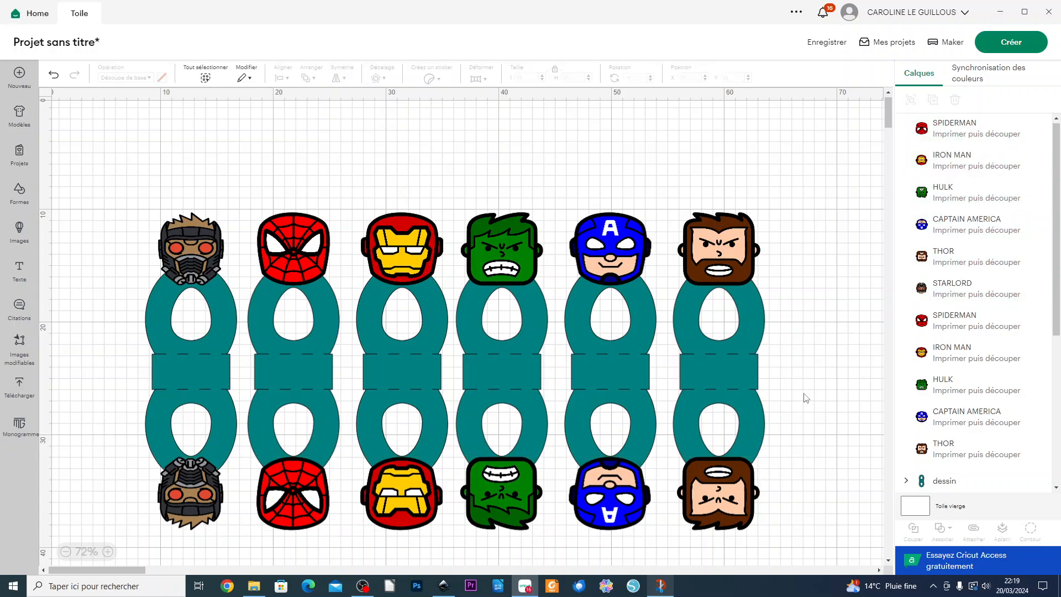
- Centre both Starlord faces horizontally with their egg holder, and both Spiderman faces with theirs
drag(108, 180, 211, 507)
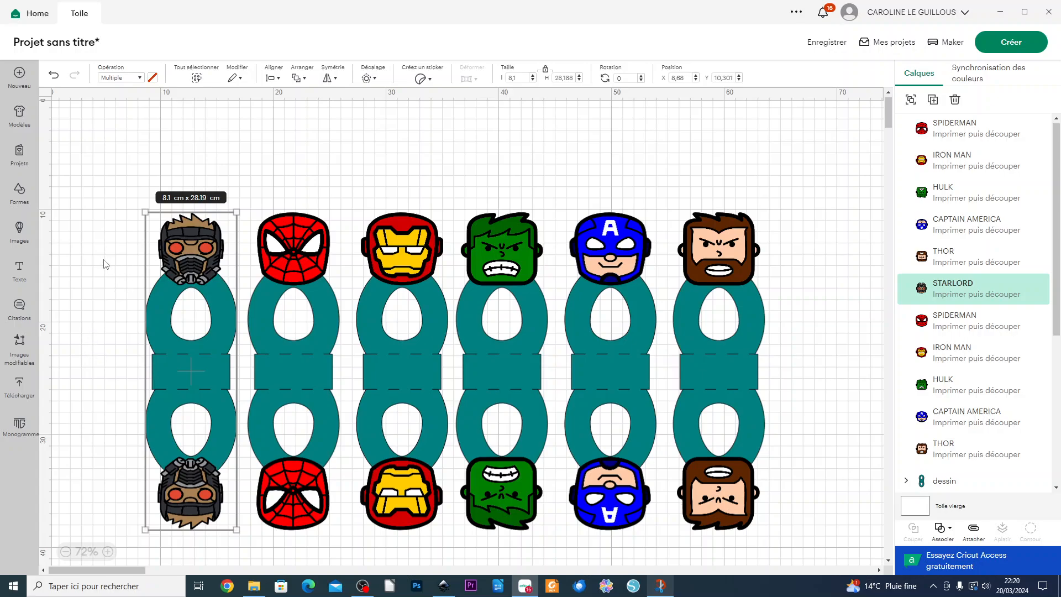
click(830, 377)
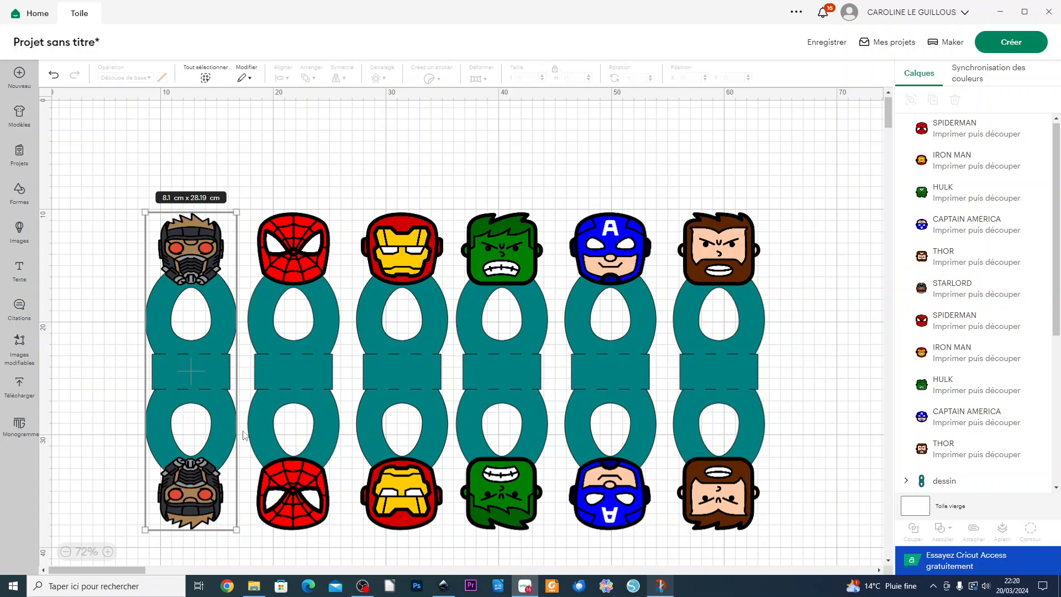
drag(116, 165, 228, 524)
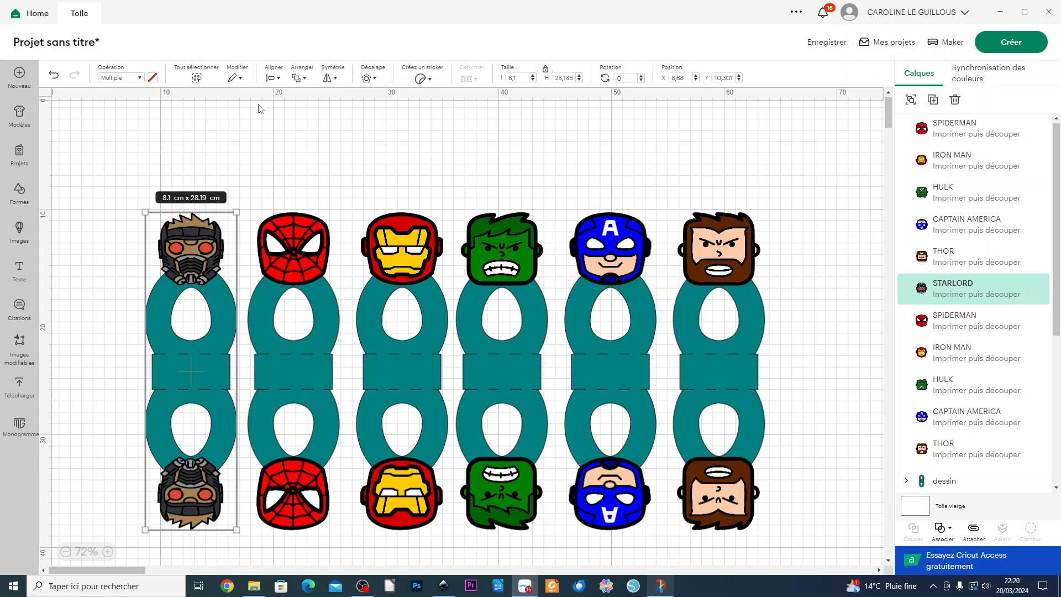
click(273, 78)
click(302, 142)
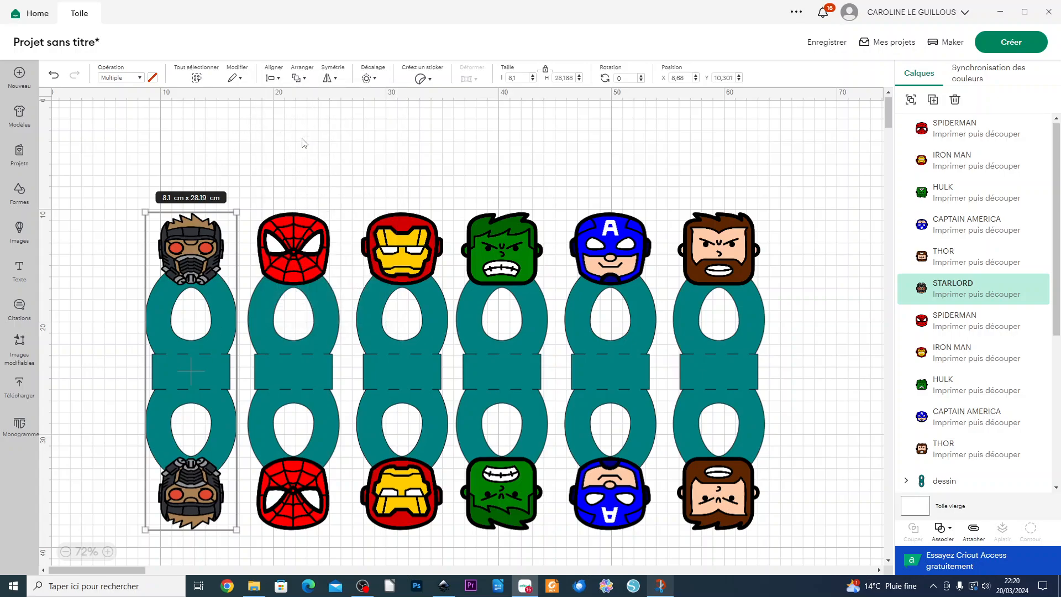
drag(295, 558, 259, 199)
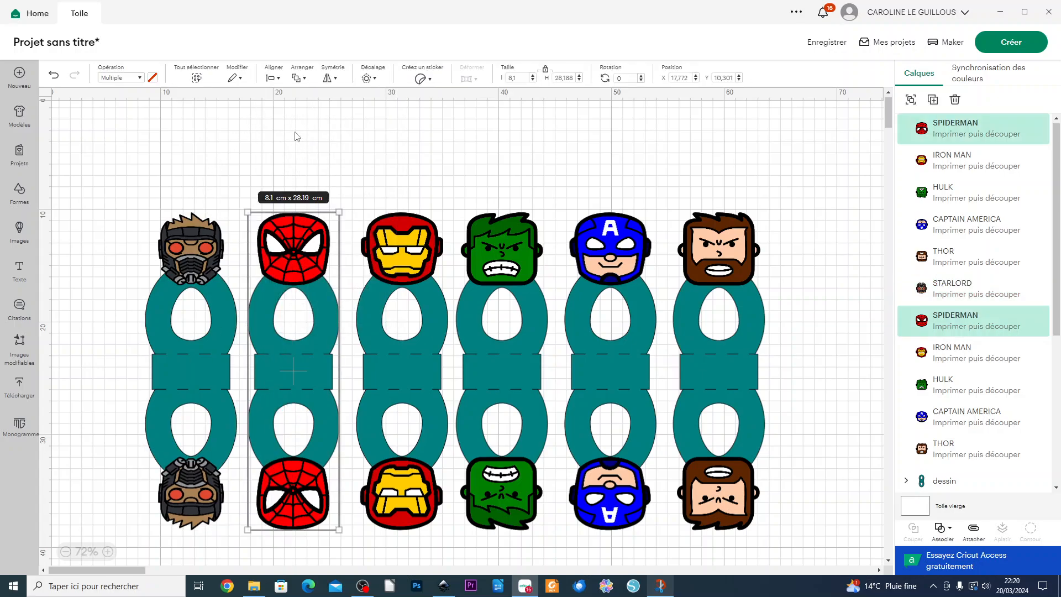
click(277, 79)
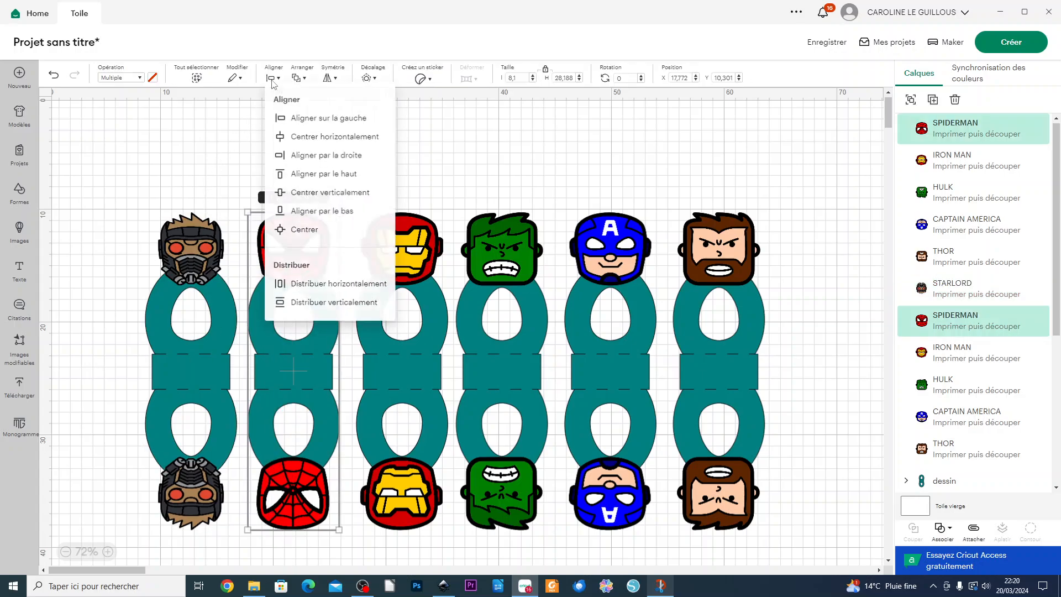
click(302, 139)
- Centre both Iron Man faces horizontally with their egg holder, and both Hulk faces with theirs
drag(412, 554, 373, 200)
click(271, 80)
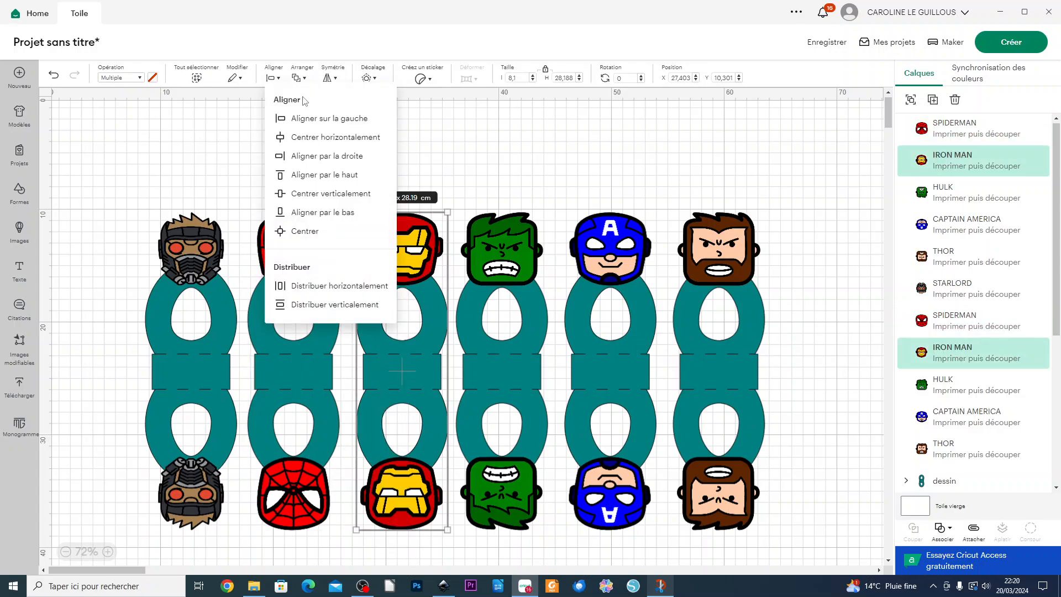
click(308, 136)
drag(504, 547, 472, 192)
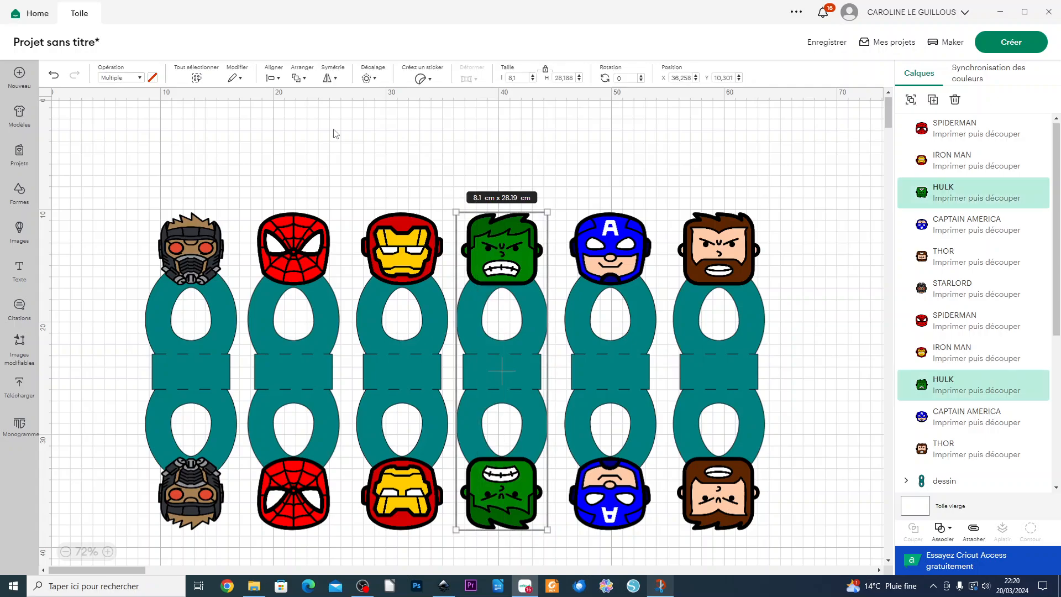
click(271, 79)
click(307, 139)
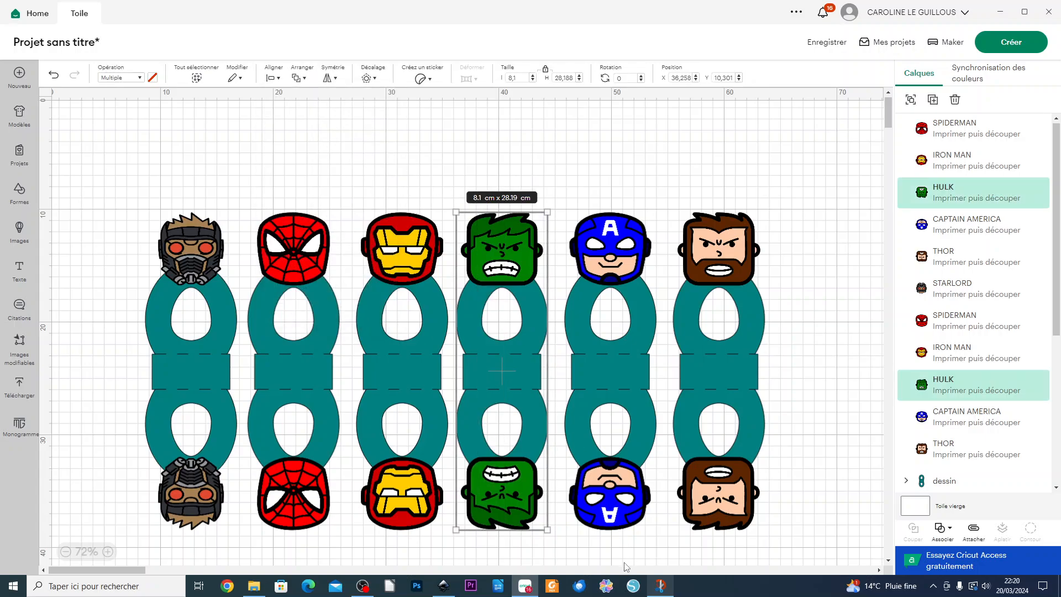
- Centre both Captain America faces horizontally with their egg holder, and both Thor faces with theirs
drag(626, 565, 582, 216)
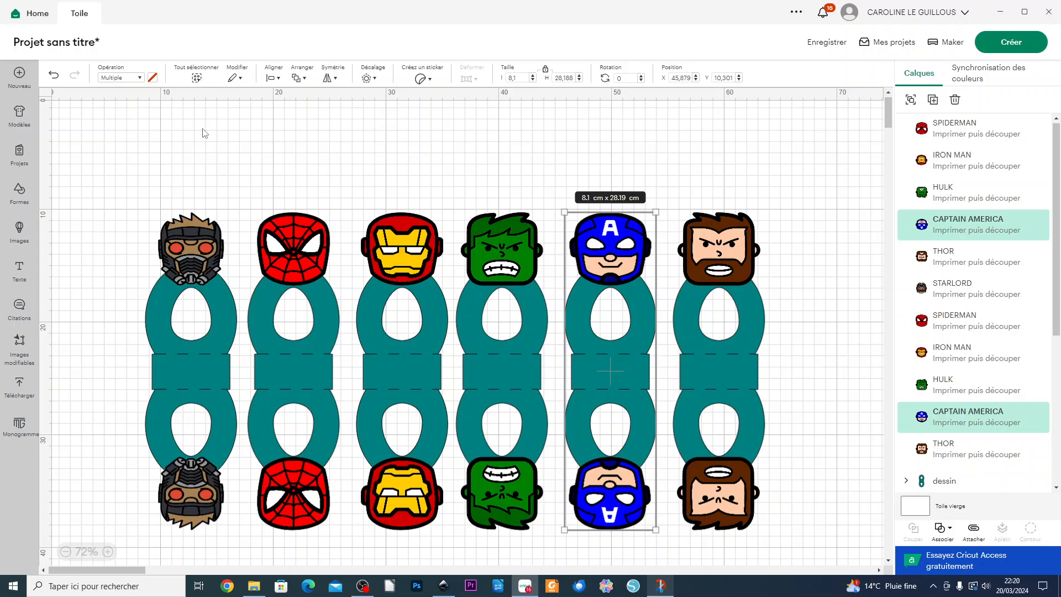
click(273, 78)
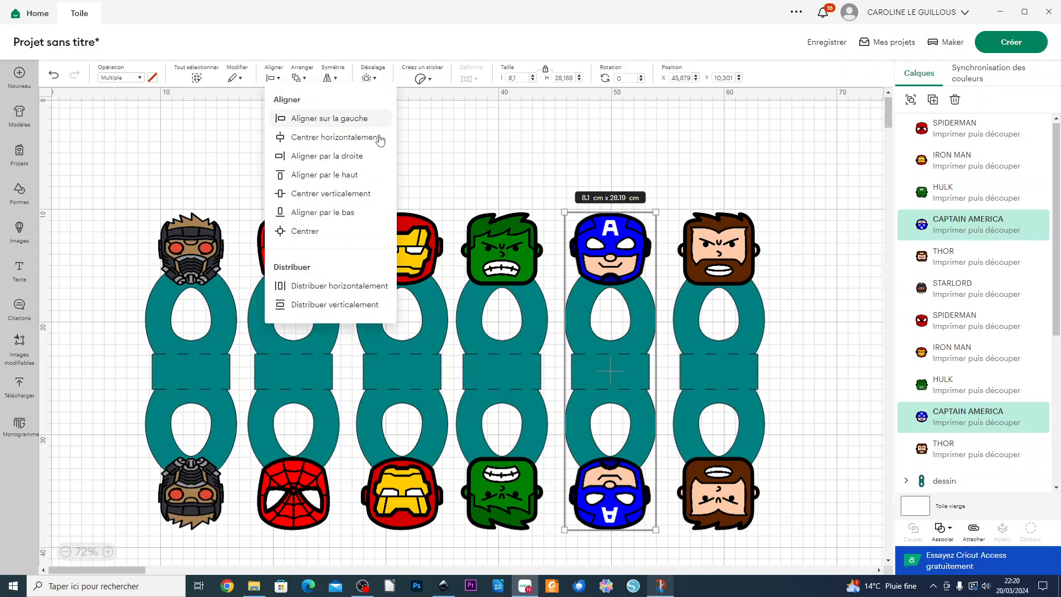
click(303, 142)
drag(711, 547, 691, 212)
click(270, 77)
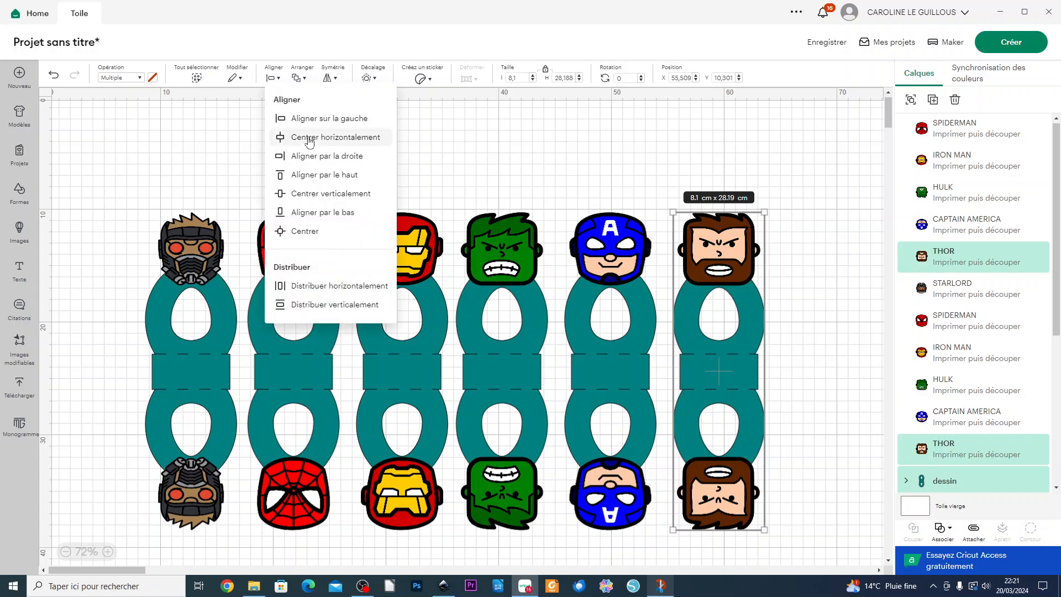
click(309, 140)
click(817, 479)
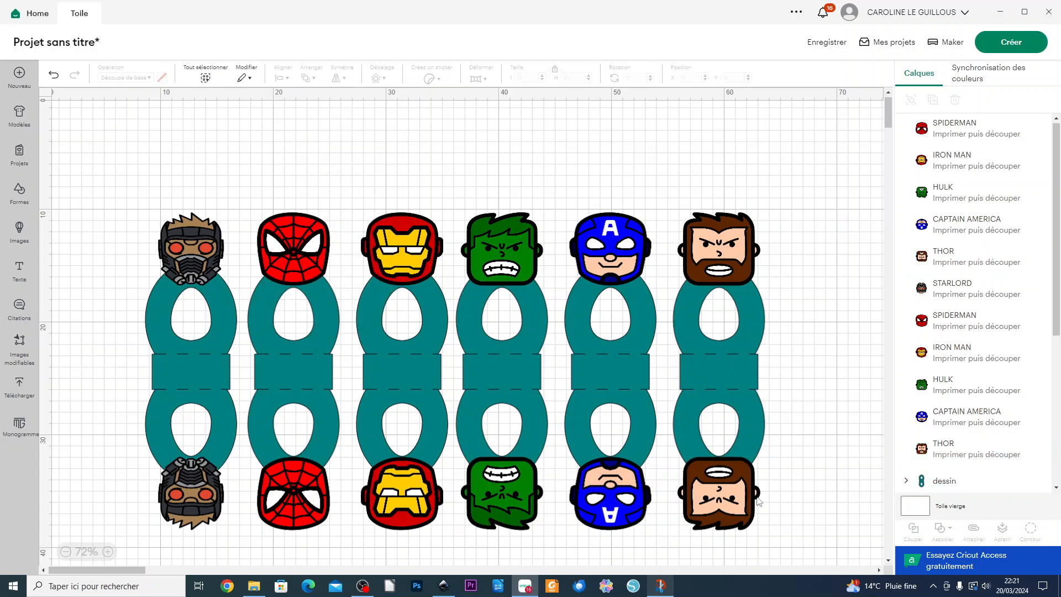
- Duplicate all the hero faces except the upper Starlord, and move the copies to the empty canvas area beside the egg holders
scroll(690, 398, down, 2)
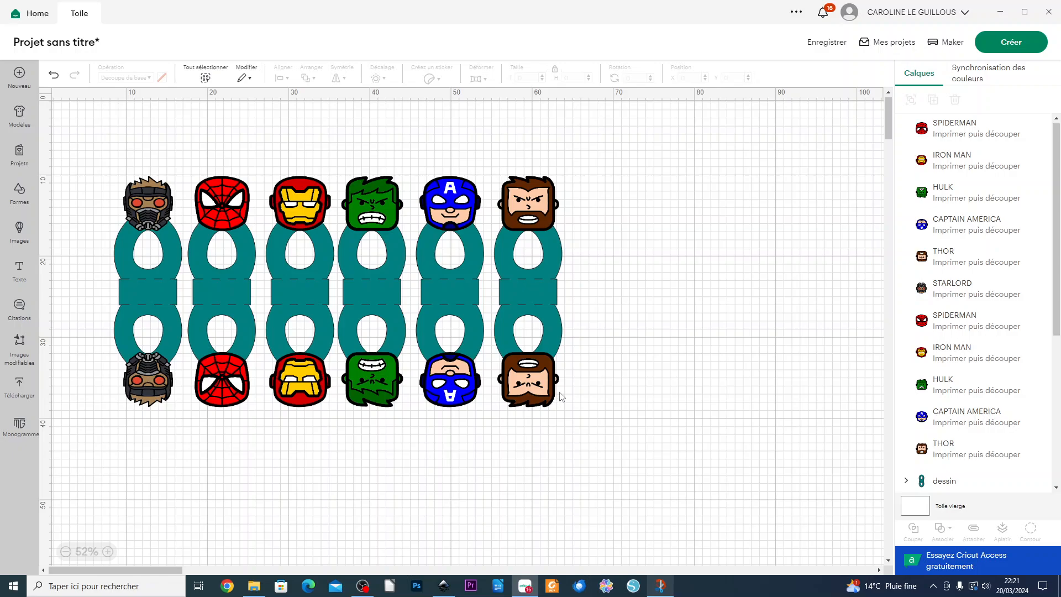
click(942, 450)
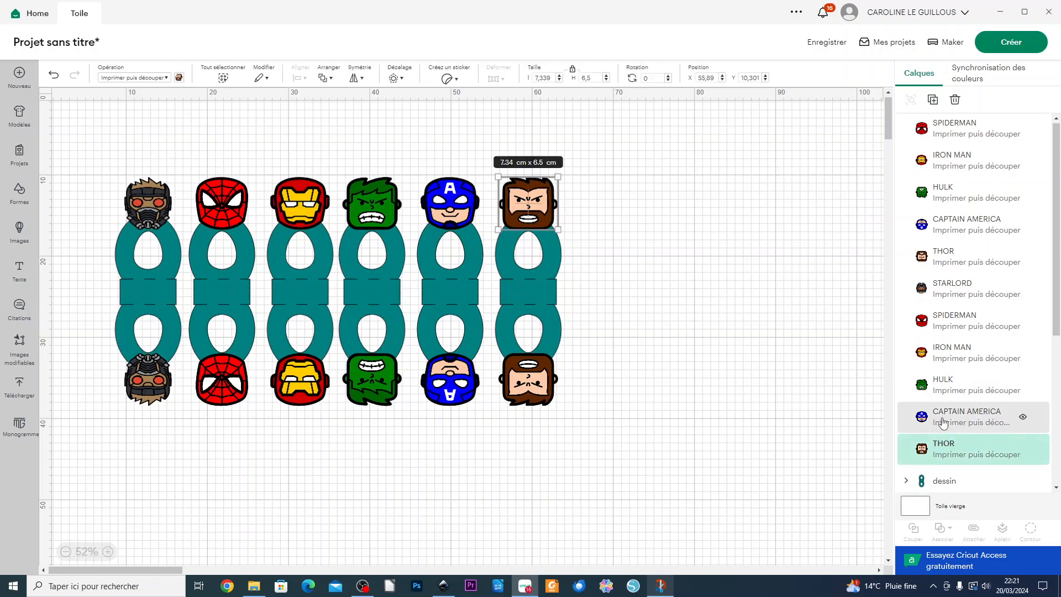
shift+click(943, 423)
shift+click(943, 381)
shift+click(948, 349)
shift+click(946, 320)
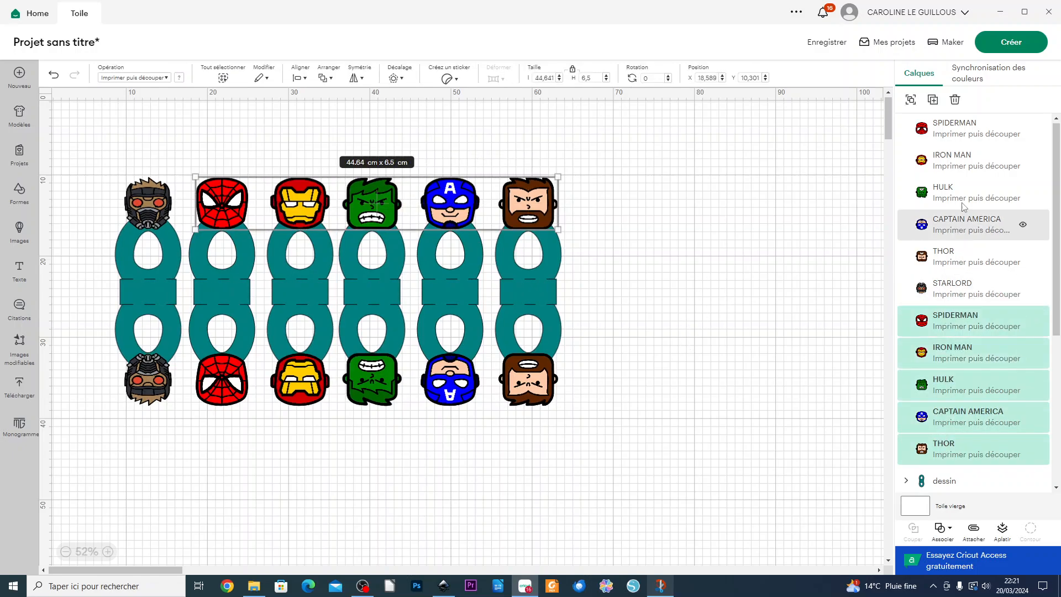
shift+click(957, 126)
shift+click(959, 157)
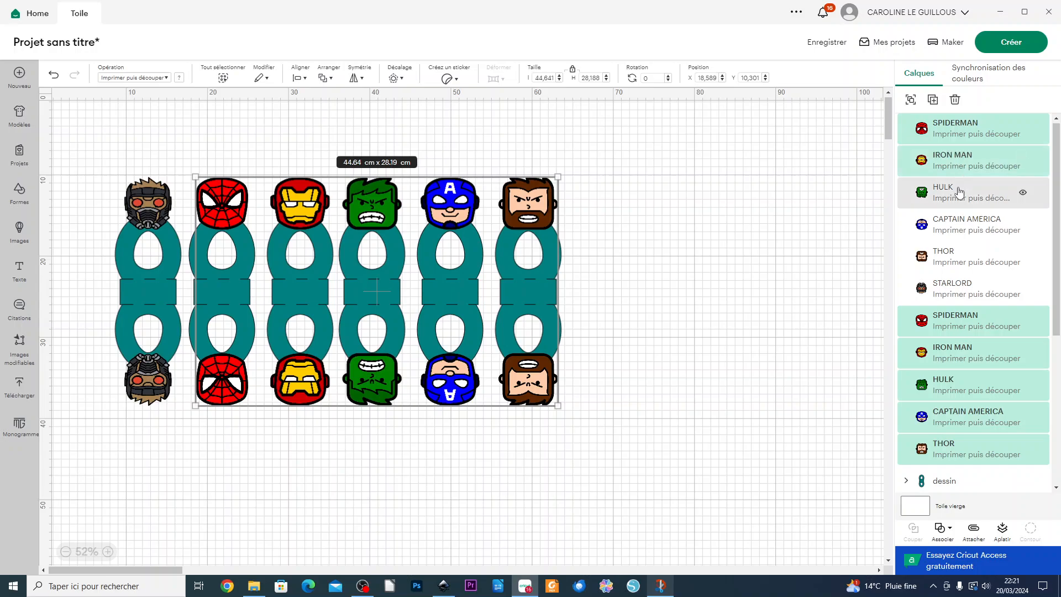
shift+click(959, 194)
shift+click(946, 230)
shift+click(940, 257)
shift+click(947, 289)
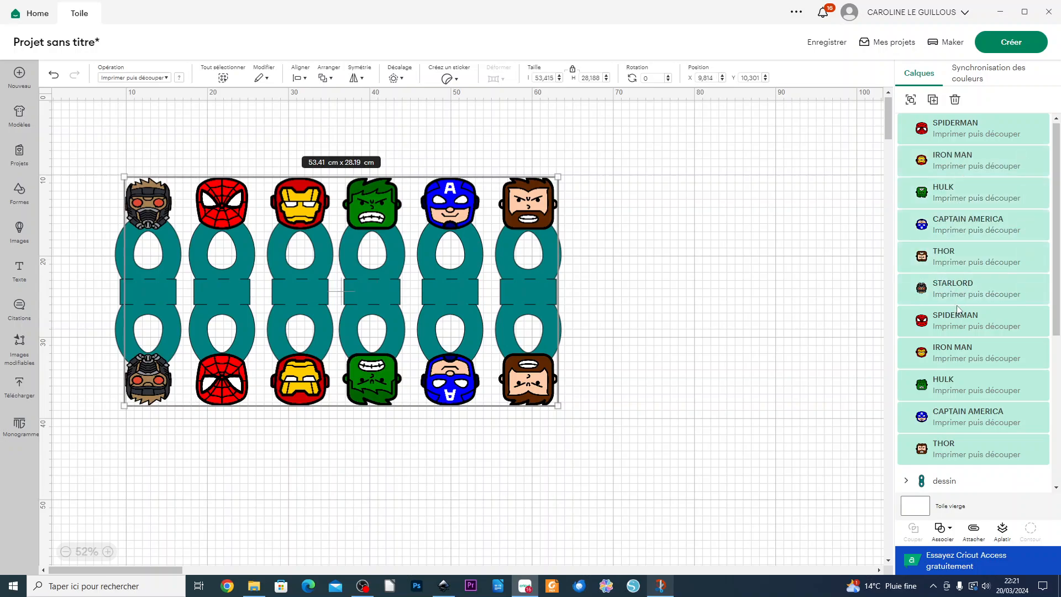
scroll(962, 287, down, 2)
scroll(960, 288, up, 2)
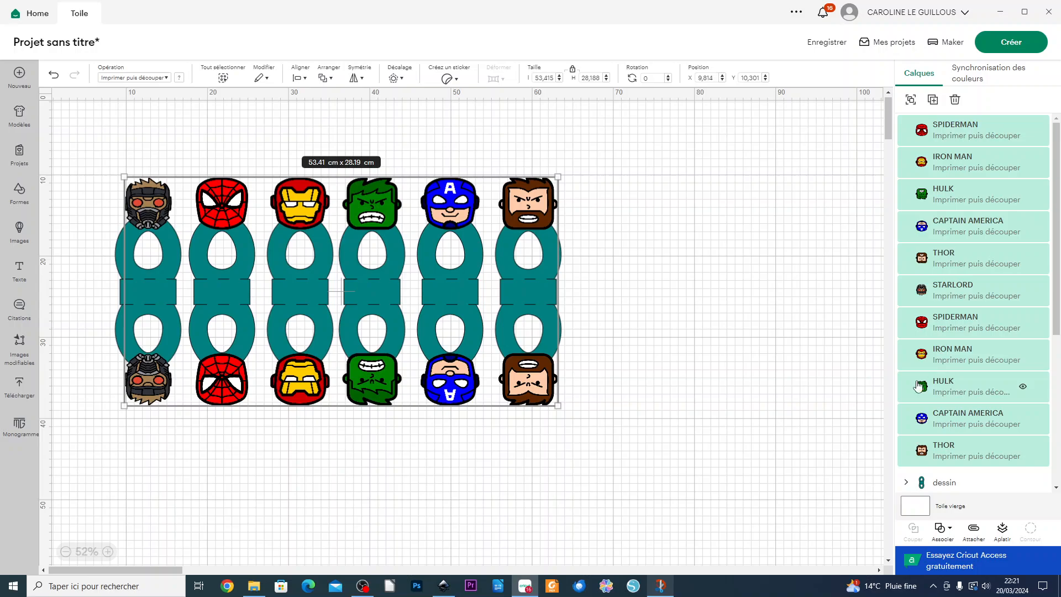
scroll(956, 328, down, 2)
scroll(956, 328, up, 2)
key(ctrl+v)
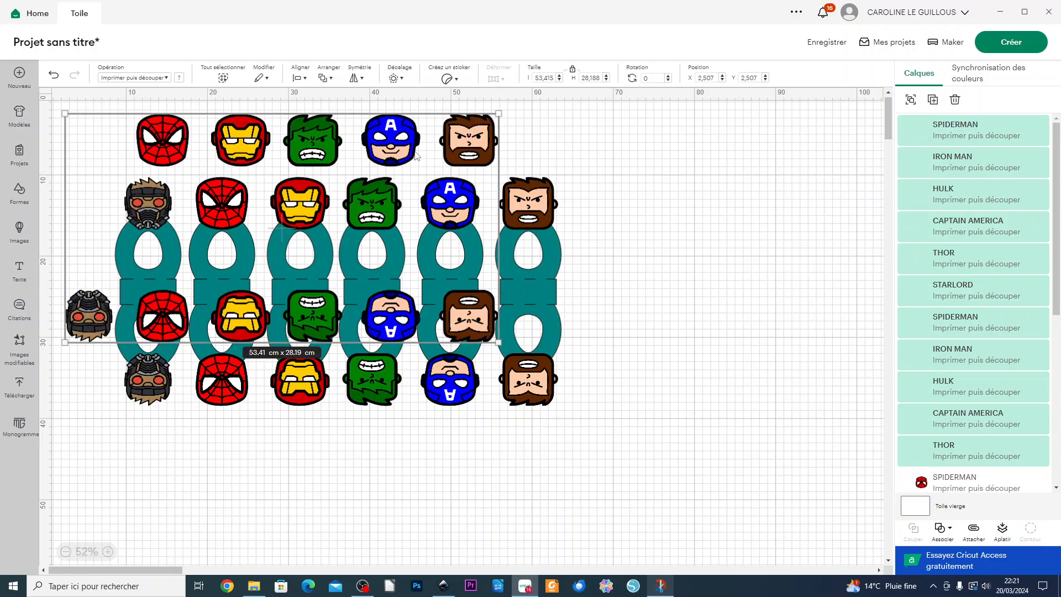
drag(444, 164, 939, 310)
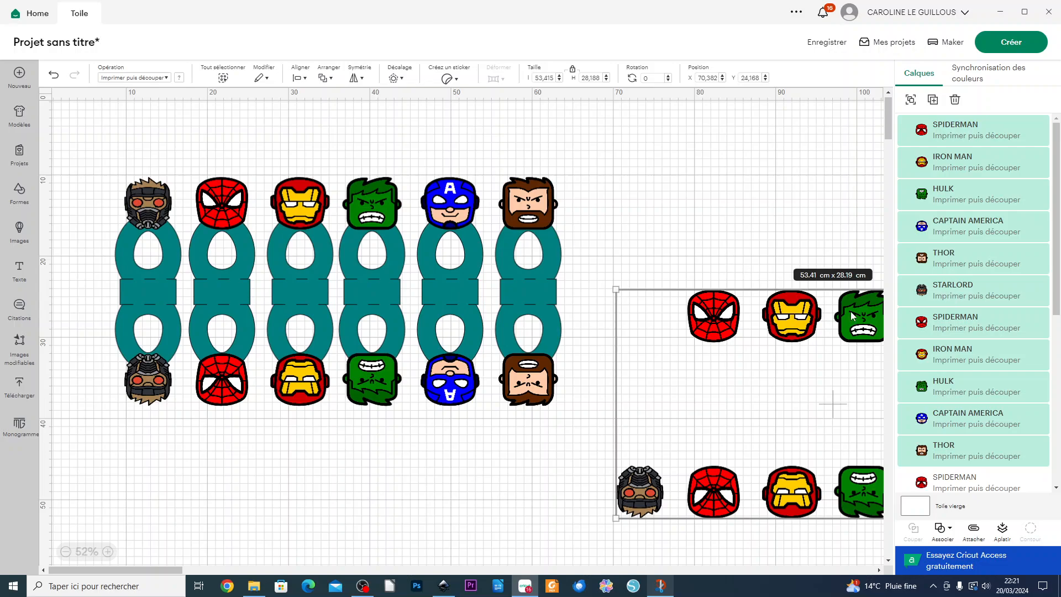
- Look through the layers to identify which Starlord faces on the canvas they correspond to
click(940, 299)
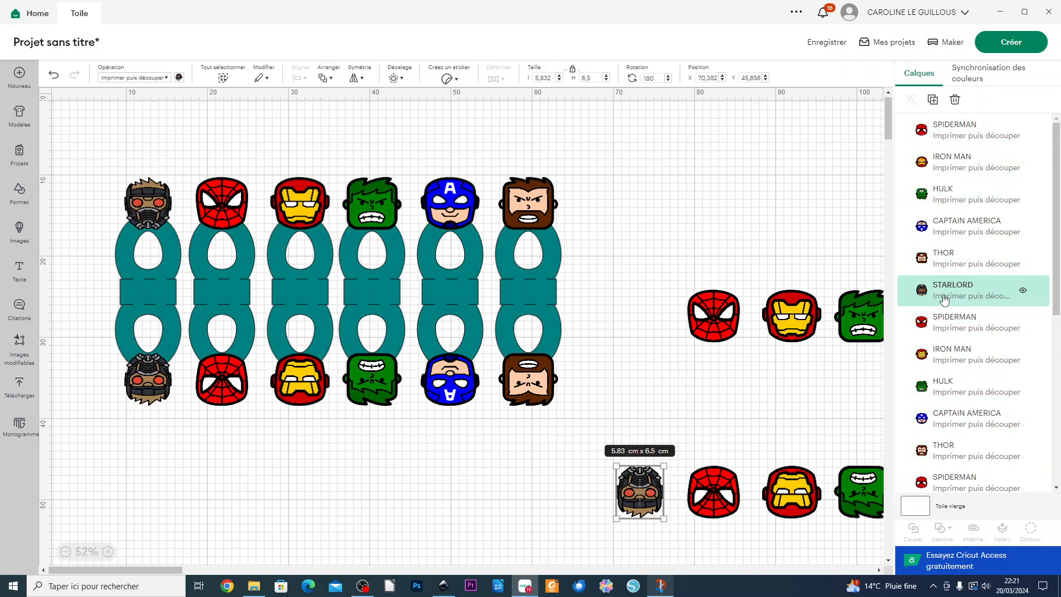
scroll(966, 227, down, 1)
scroll(964, 243, down, 5)
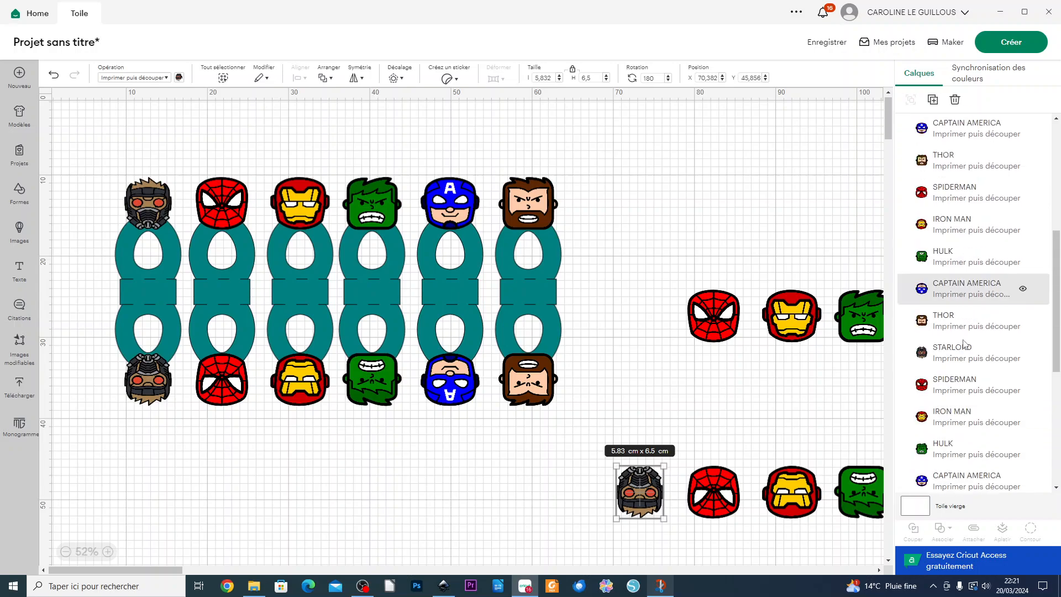
click(959, 254)
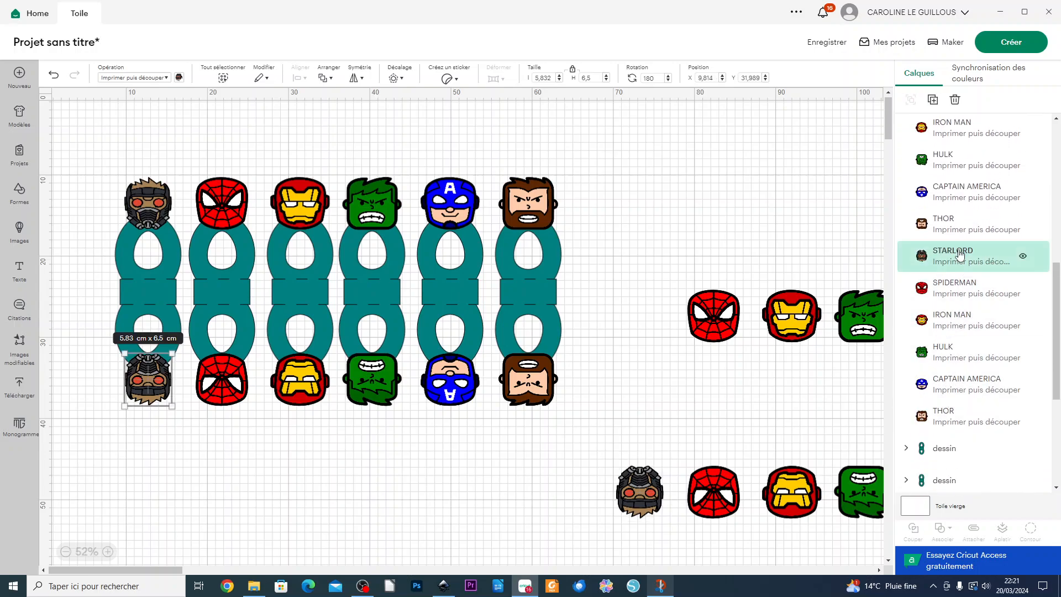
scroll(951, 366, up, 2)
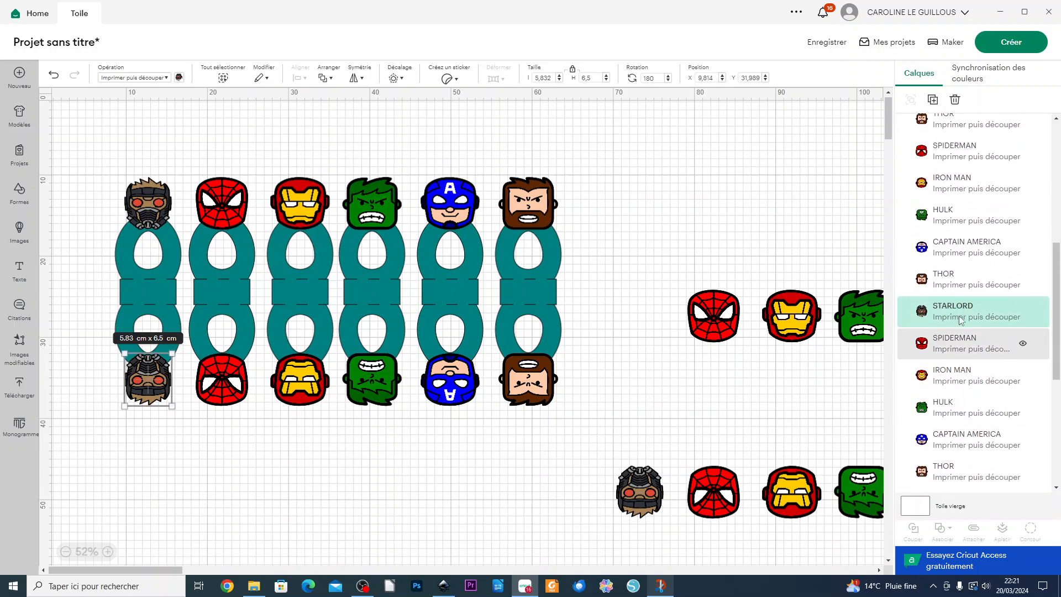
scroll(942, 326, up, 5)
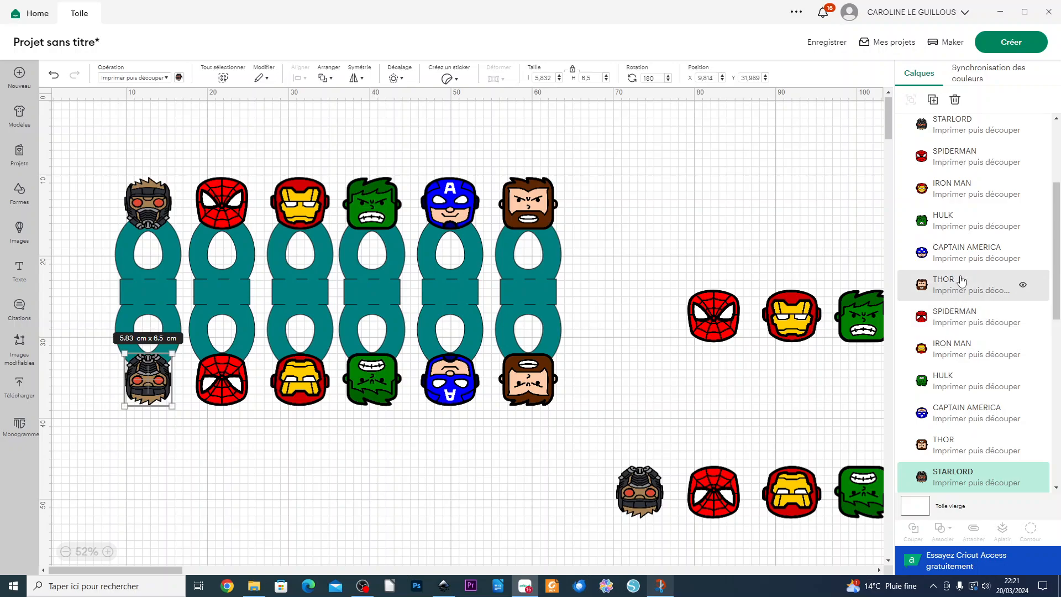
scroll(961, 301, up, 3)
scroll(959, 276, up, 1)
click(953, 235)
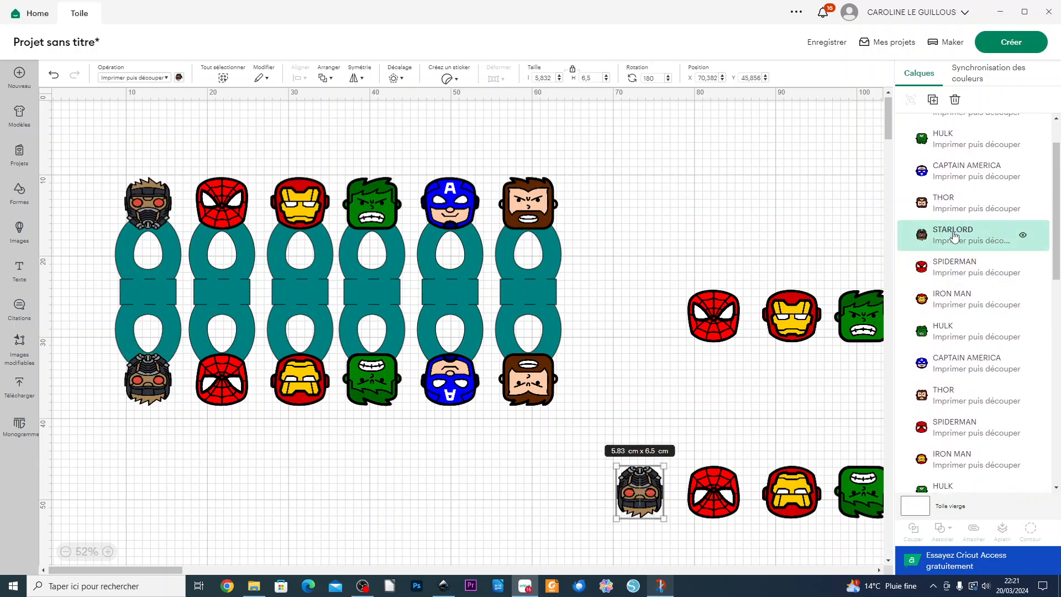
click(796, 370)
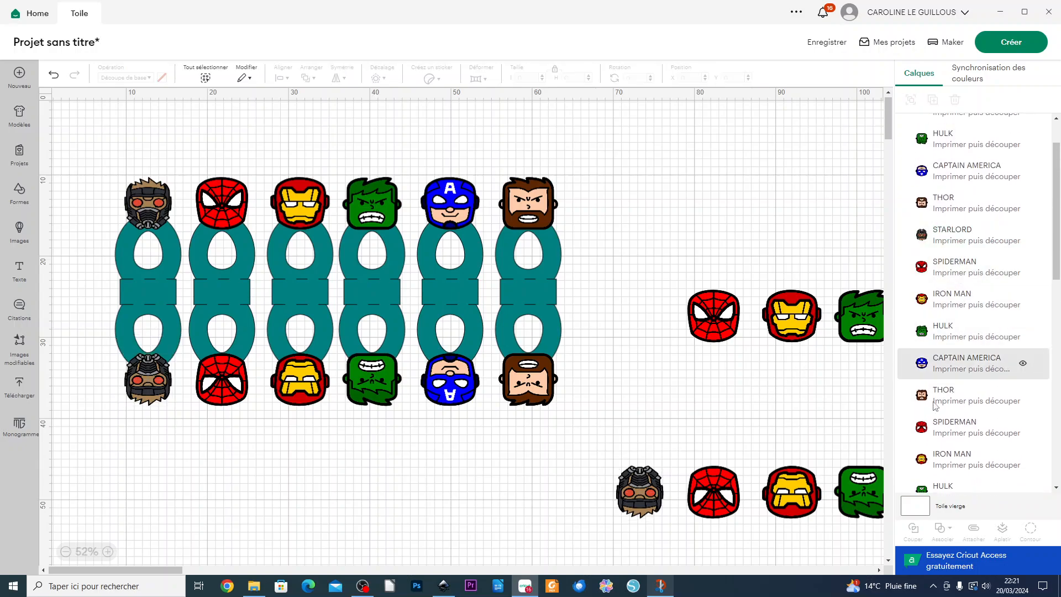
scroll(962, 398, up, 2)
scroll(945, 381, down, 2)
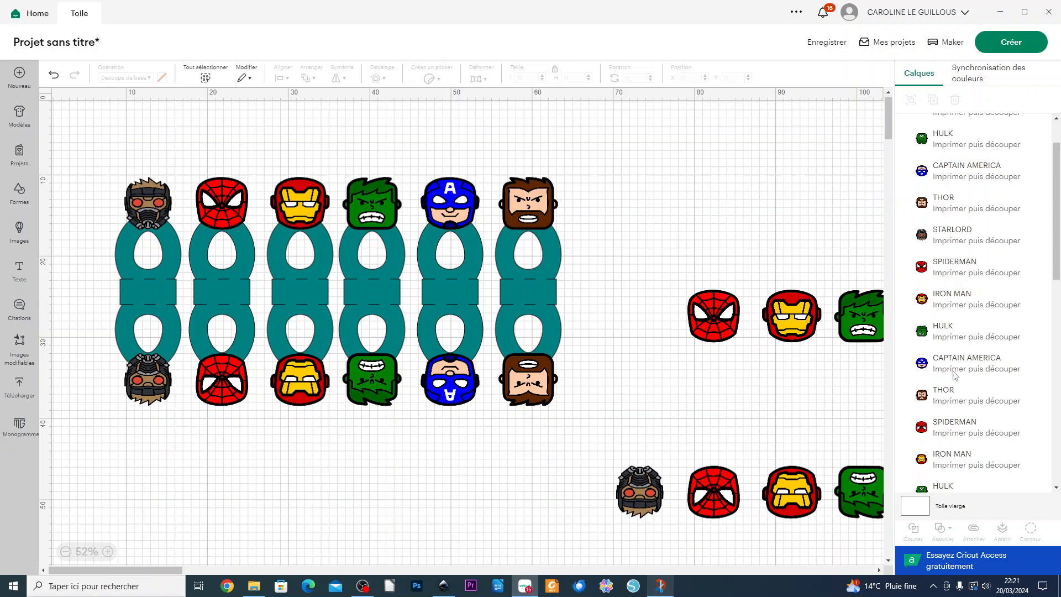
click(953, 246)
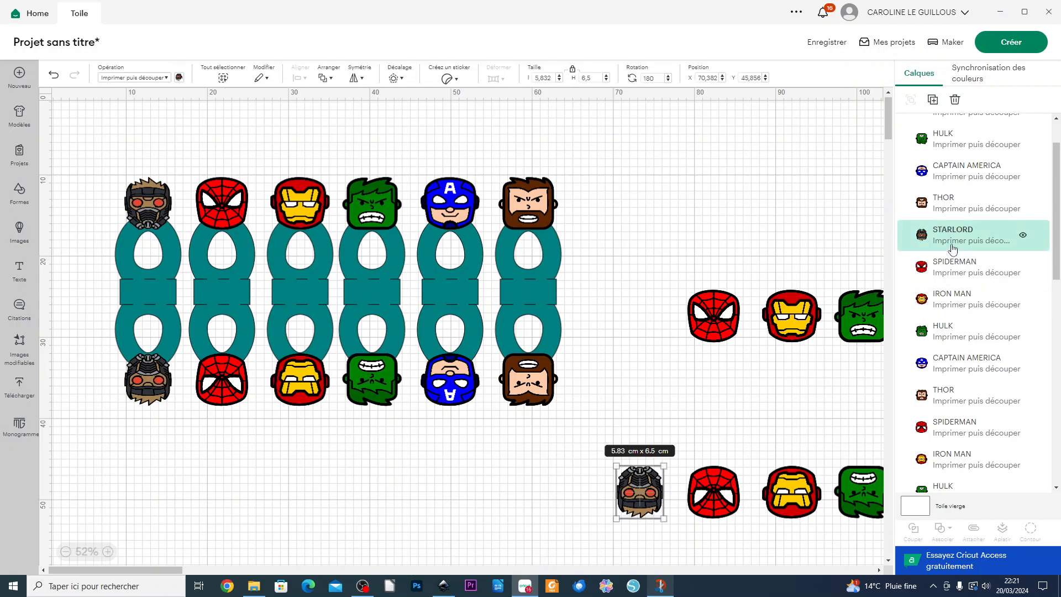
- Duplicate the upright Starlord face and place the copy near the start of the copied faces' upper row
click(146, 204)
drag(992, 473, 993, 282)
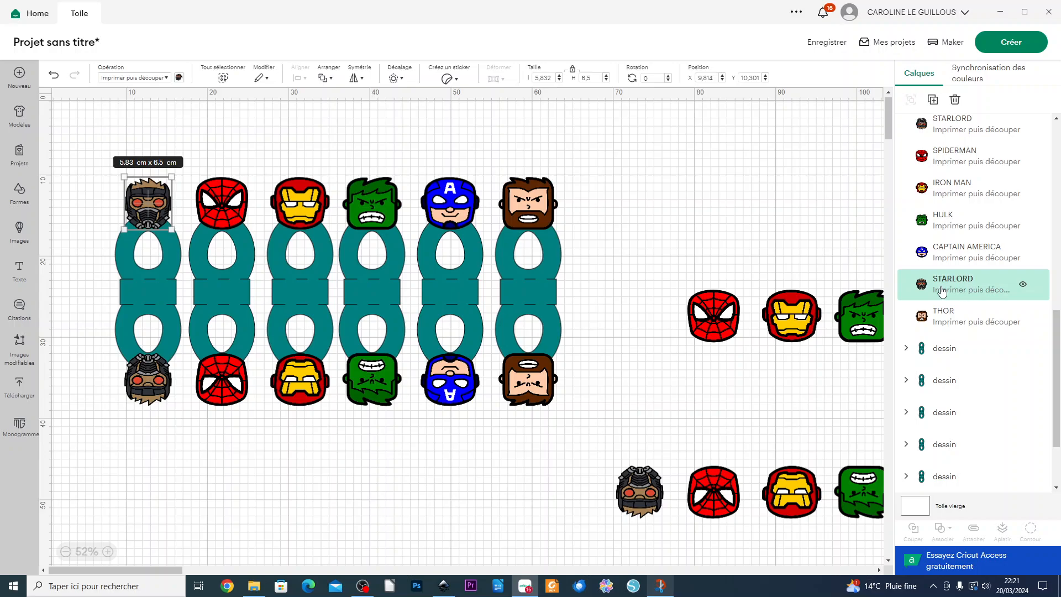
key(ctrl+d)
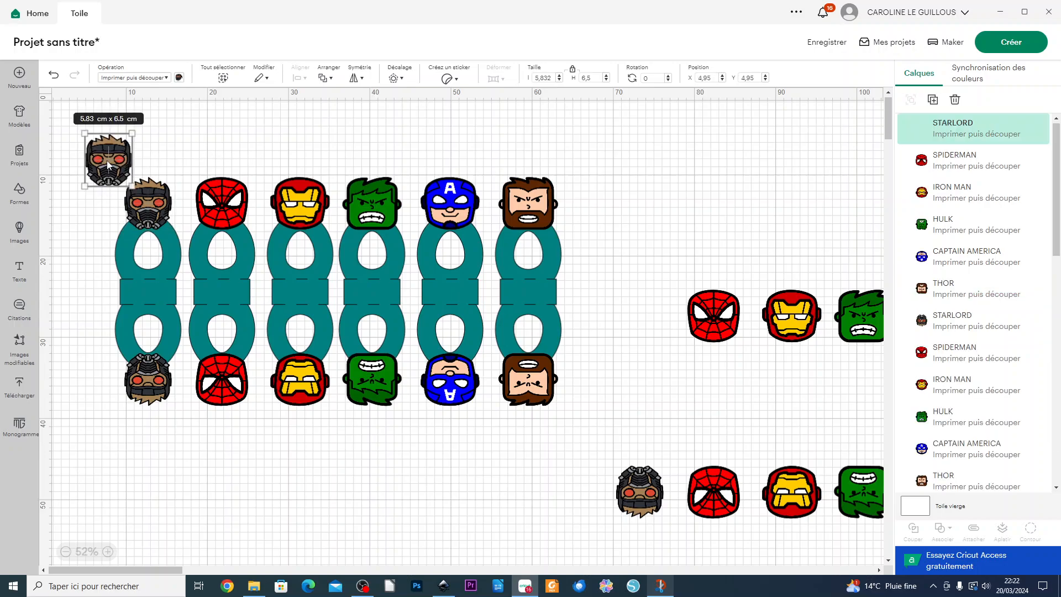
drag(108, 161, 608, 294)
drag(643, 369, 660, 378)
- Stack all the copied hero faces by centring them on one another, and move the stack to about X 82.4, Y 6.0 on the canvas
scroll(617, 343, down, 3)
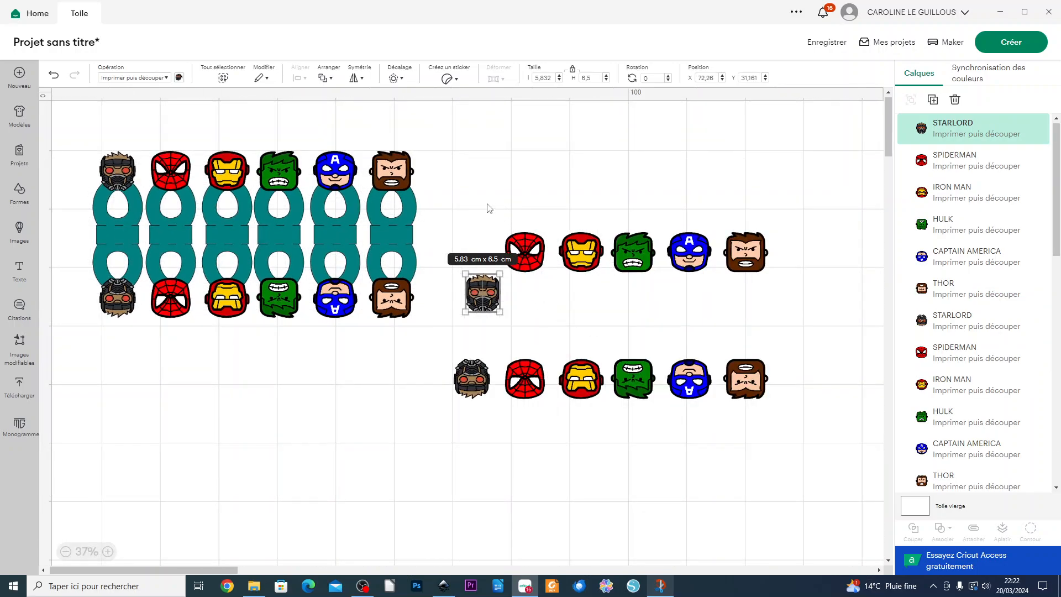
mouse_move(486, 208)
mouse_down()
mouse_move(611, 351)
mouse_move(771, 425)
mouse_up()
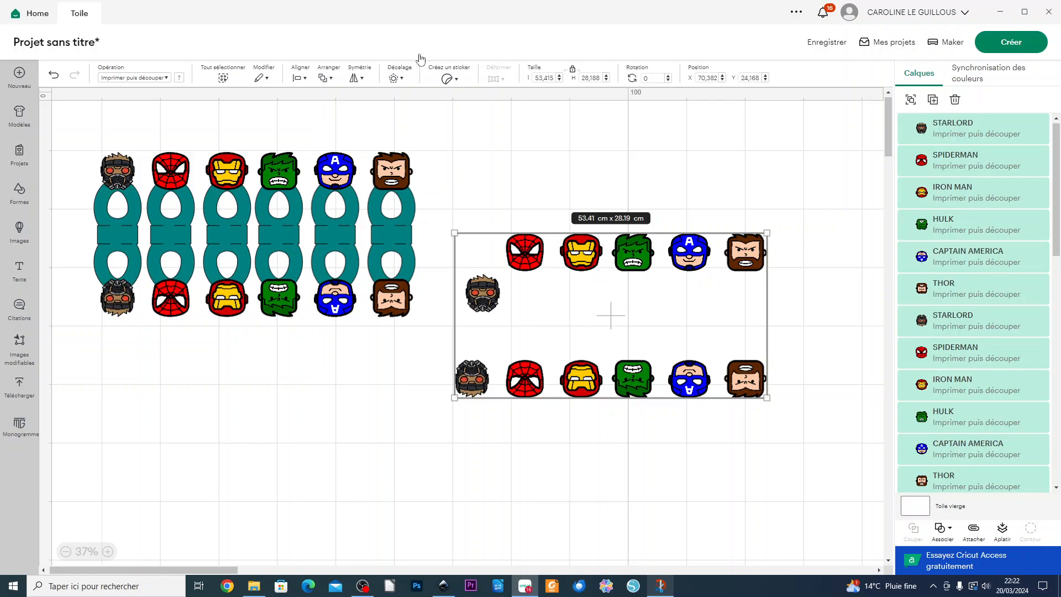
click(298, 78)
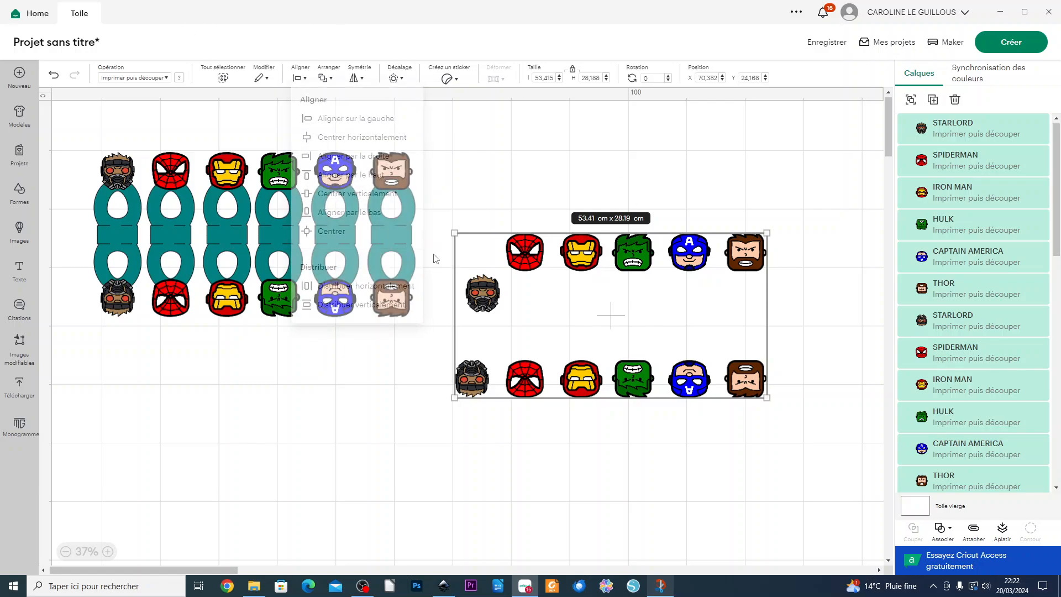
drag(617, 317, 554, 149)
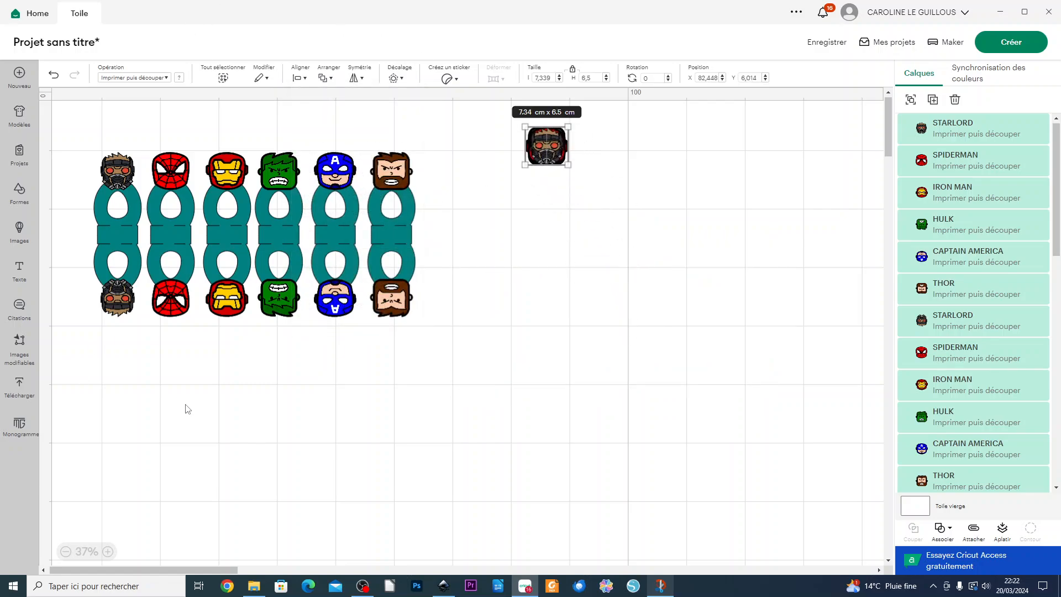
scroll(97, 351, up, 5)
drag(148, 570, 116, 568)
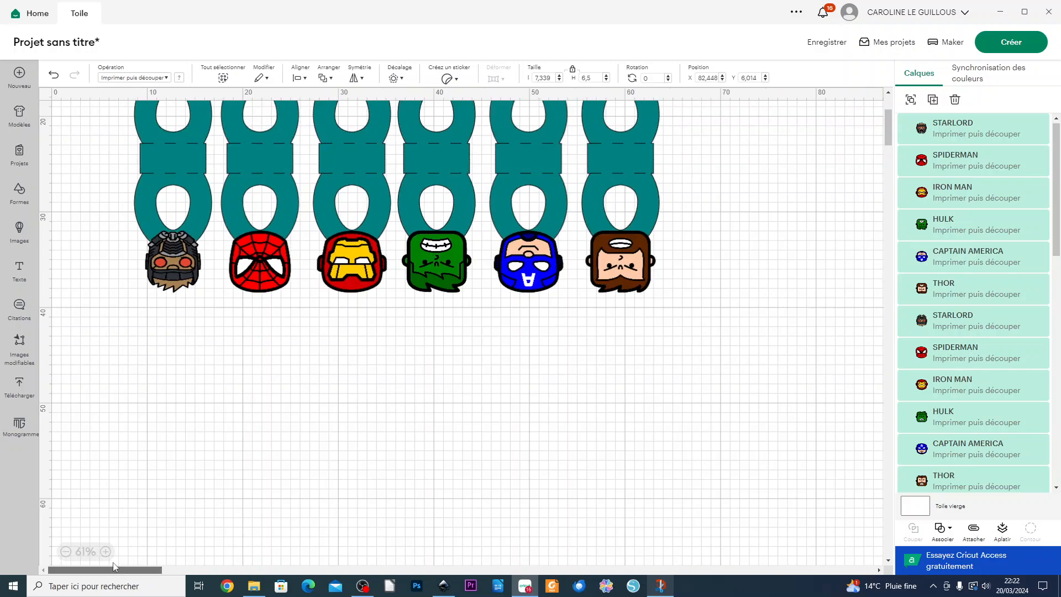
scroll(286, 465, up, 4)
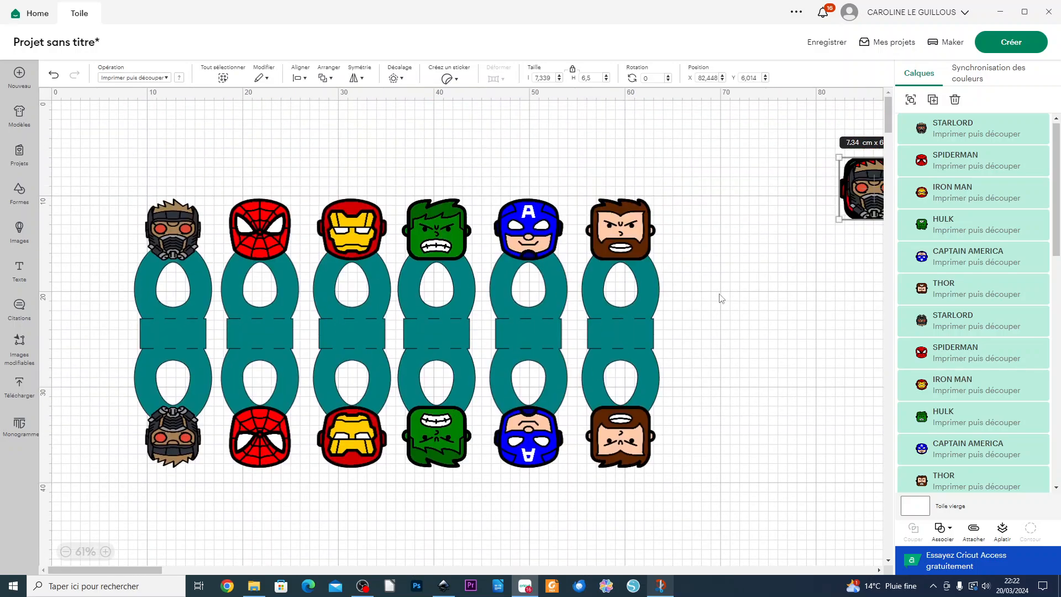
click(720, 298)
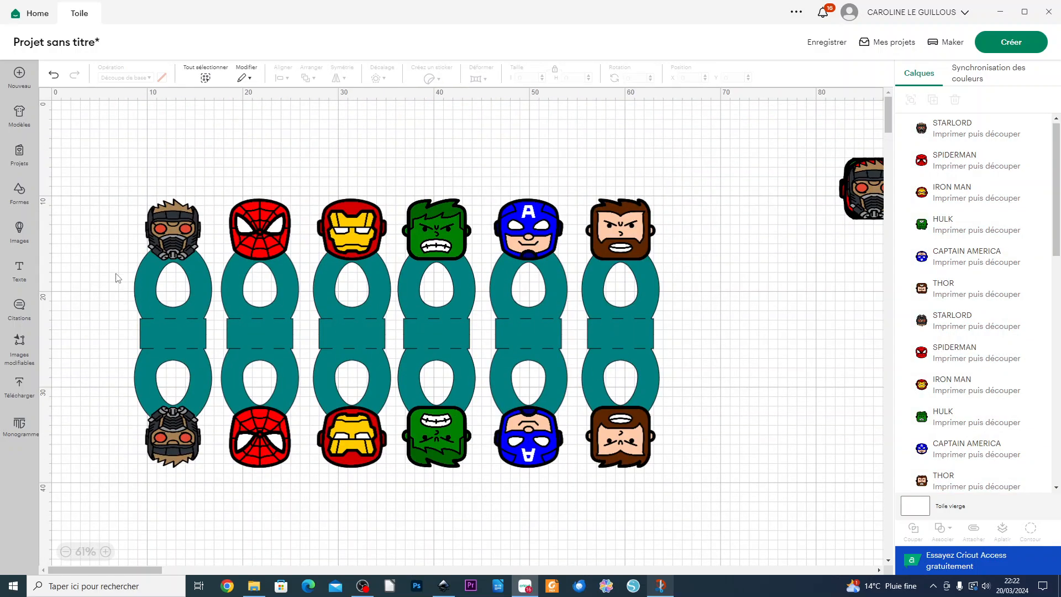
click(173, 229)
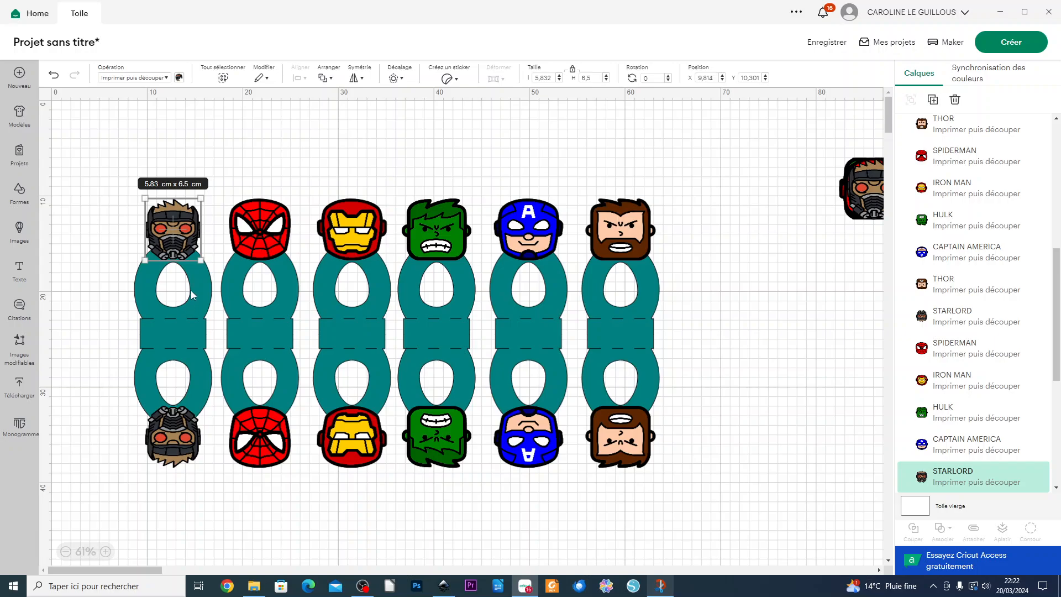
drag(90, 332, 695, 334)
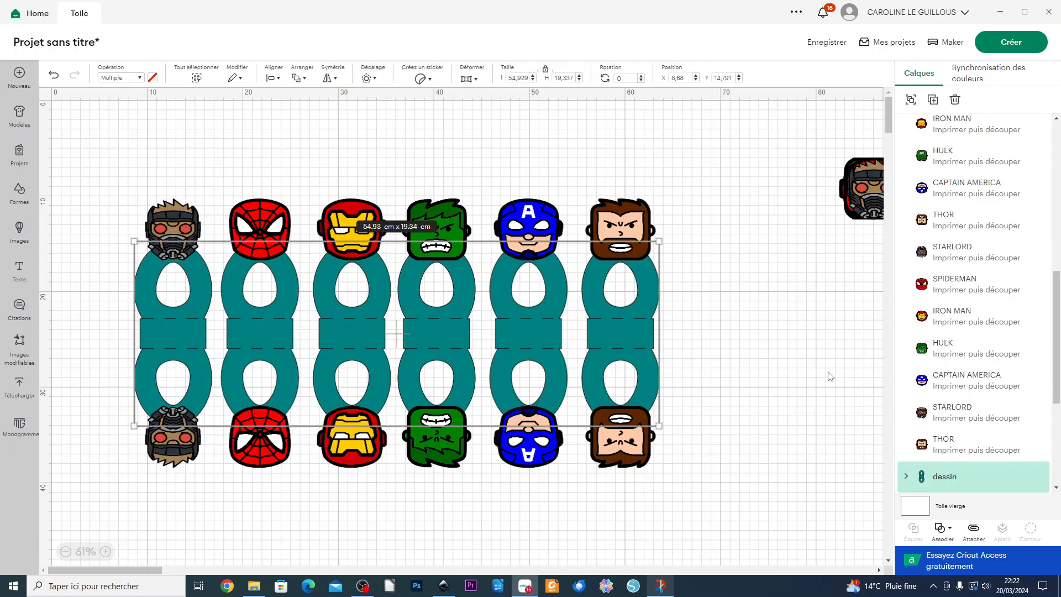
scroll(981, 413, down, 4)
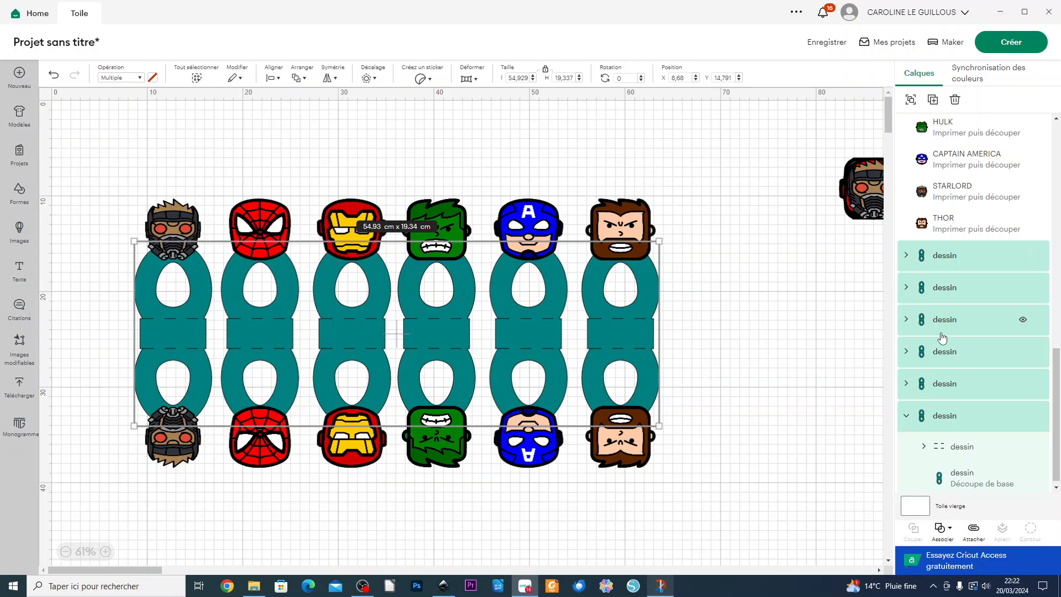
right_click(942, 337)
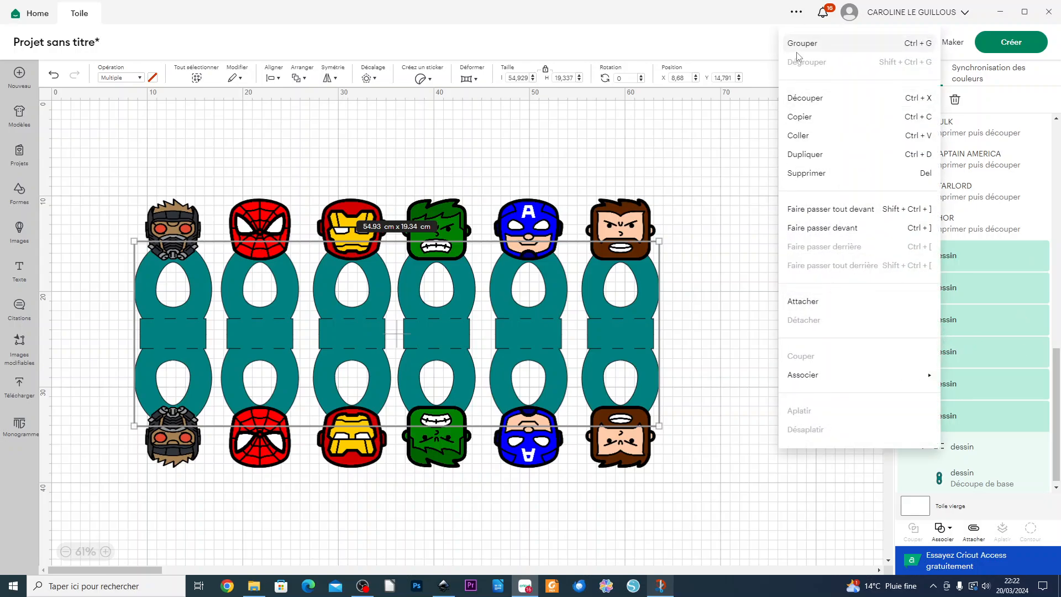
click(727, 193)
click(721, 366)
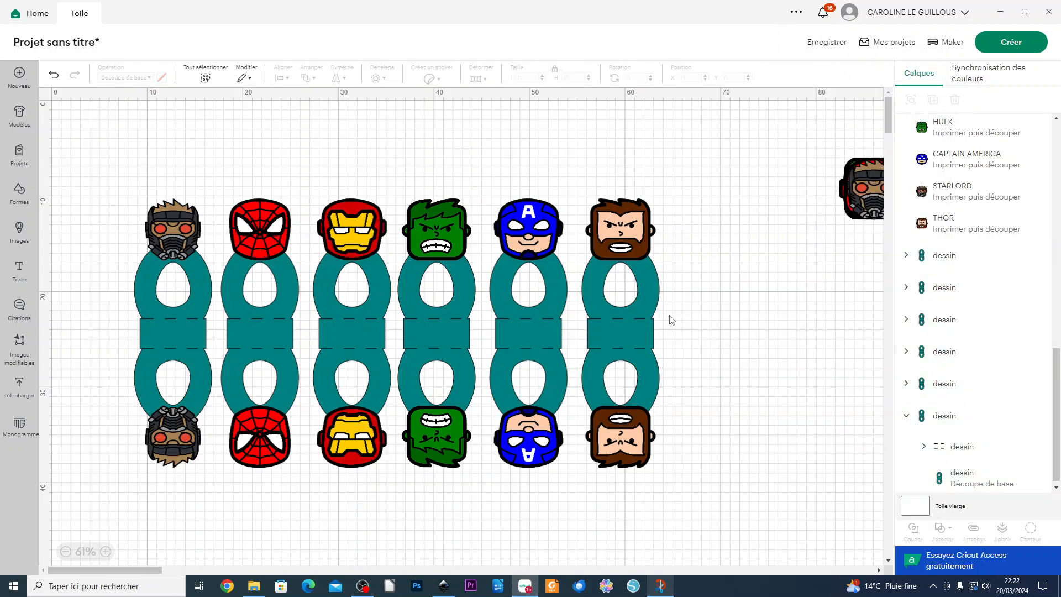
- Ungroup the Thor and Captain America egg holders so their dashed fold lines are separate from the base shapes
click(649, 312)
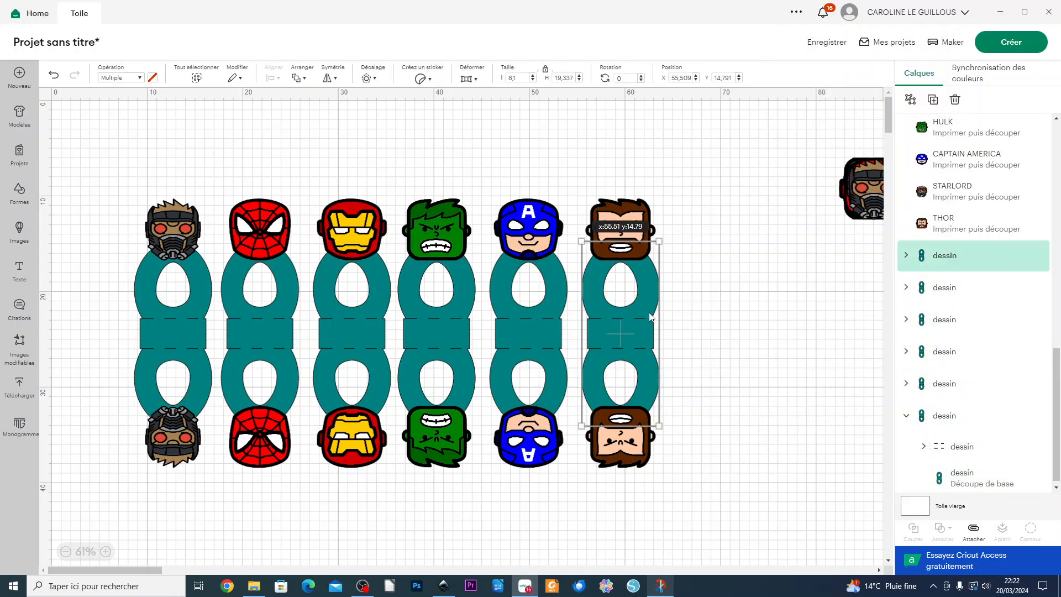
click(297, 79)
click(298, 78)
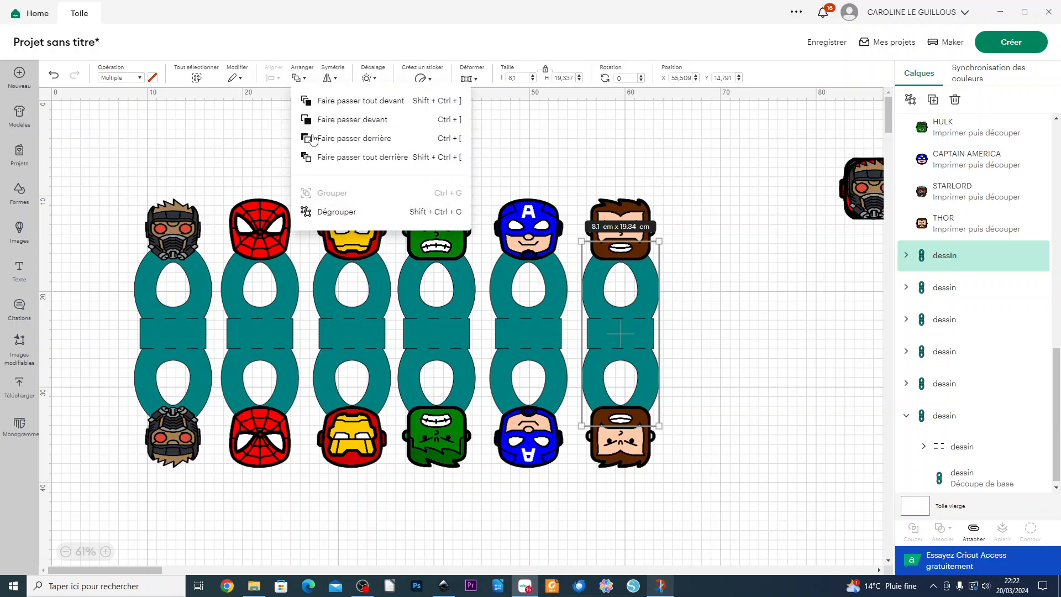
click(339, 212)
click(527, 315)
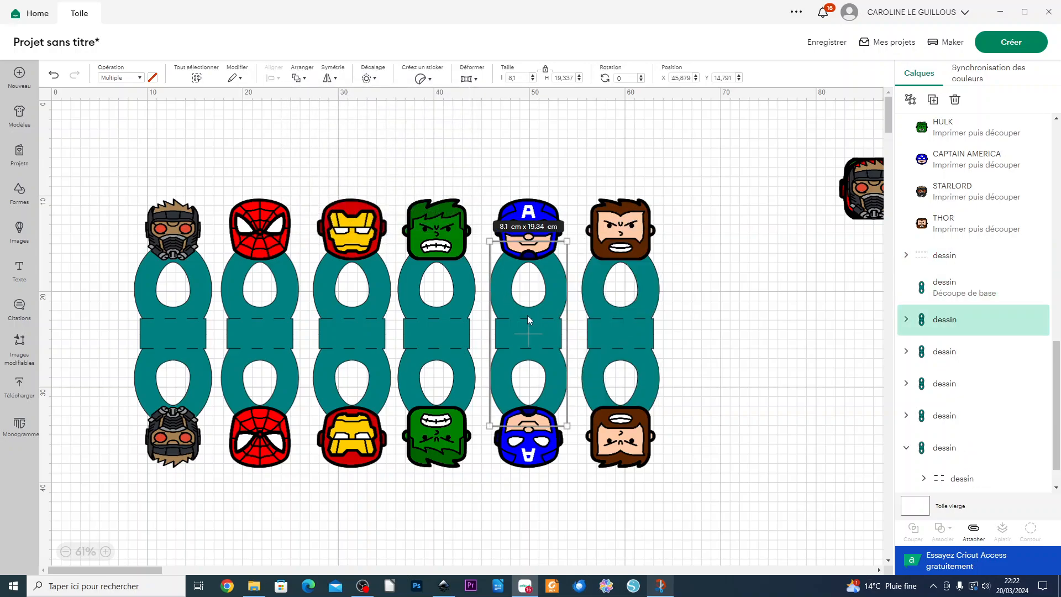
click(299, 78)
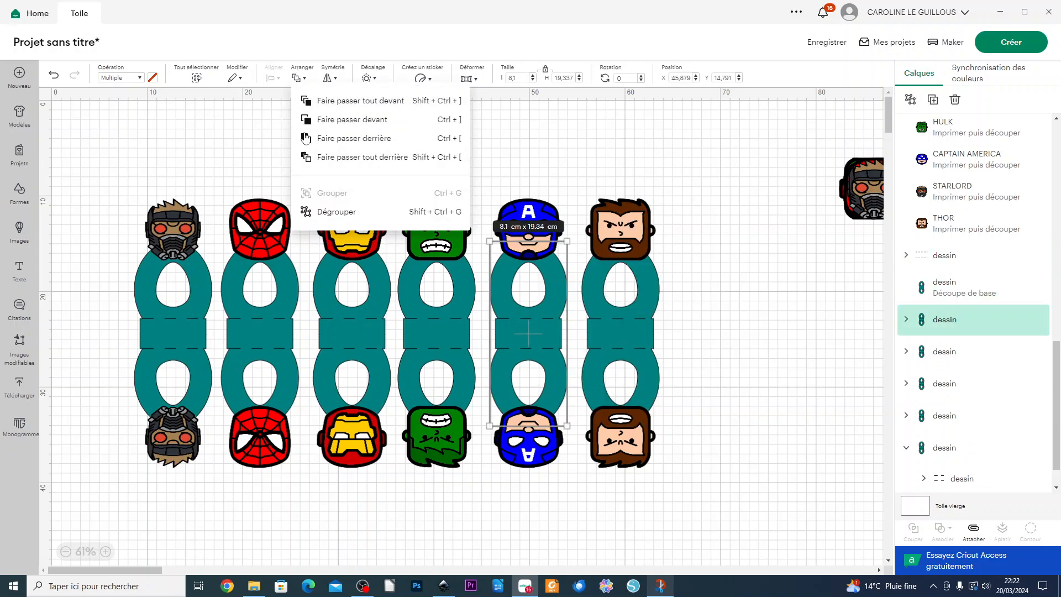
click(335, 212)
- Ungroup the Hulk and Iron Man egg holders into separate fold lines and base shapes
click(956, 385)
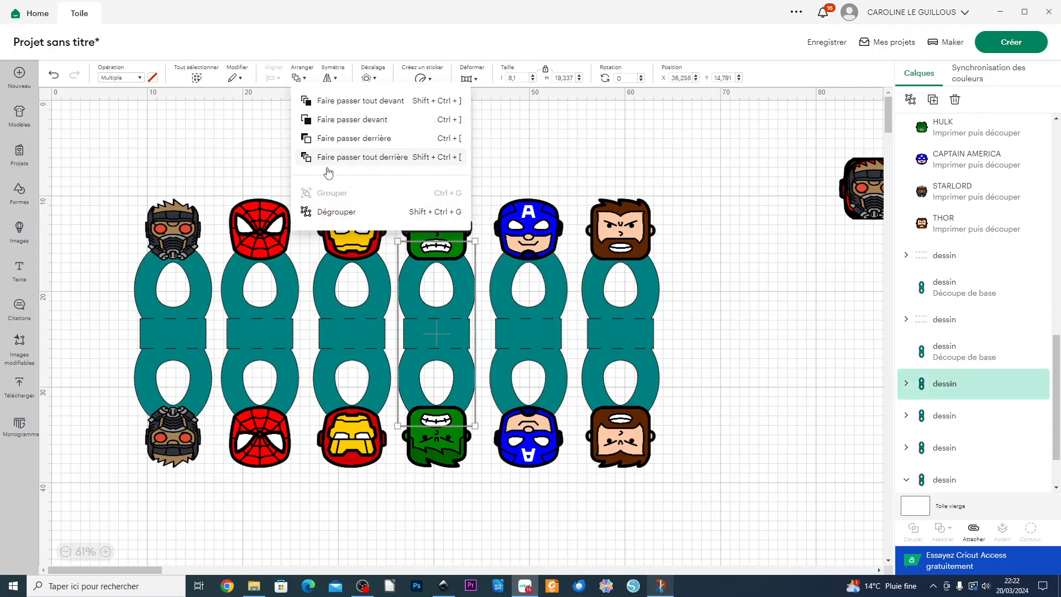
click(337, 211)
click(954, 450)
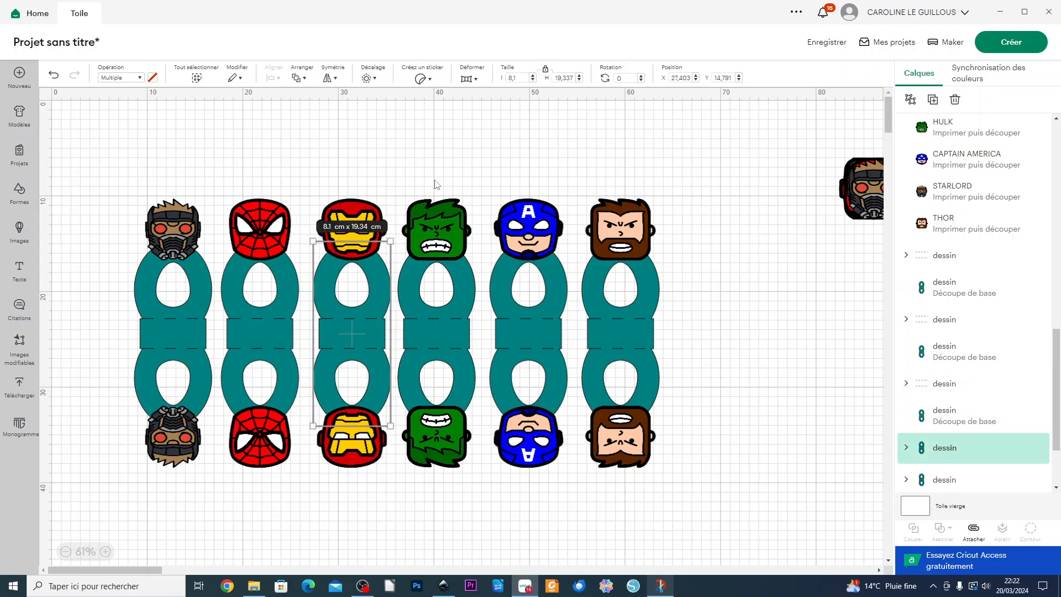
click(295, 80)
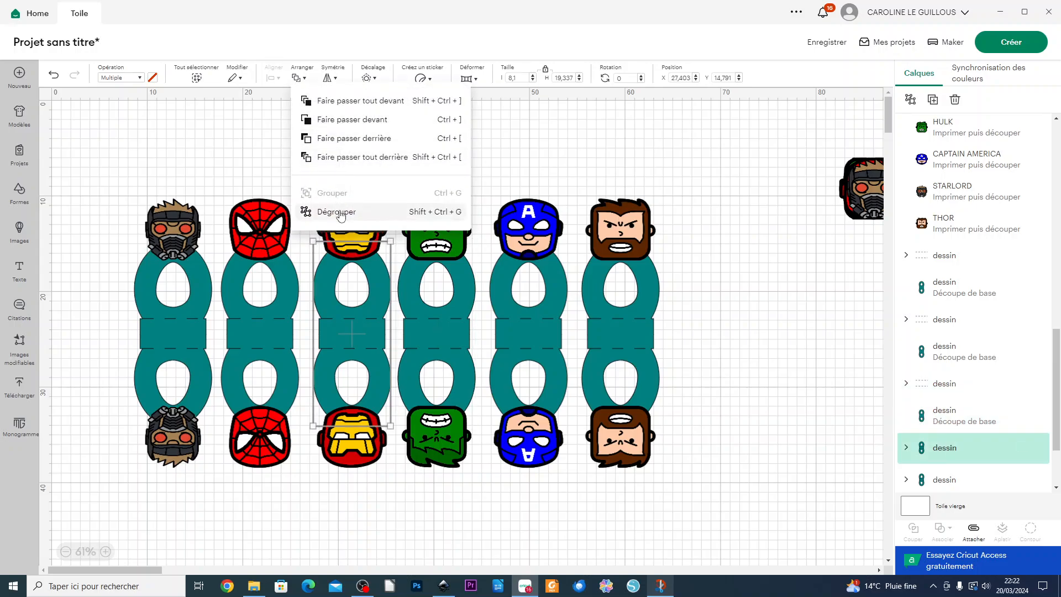
click(967, 410)
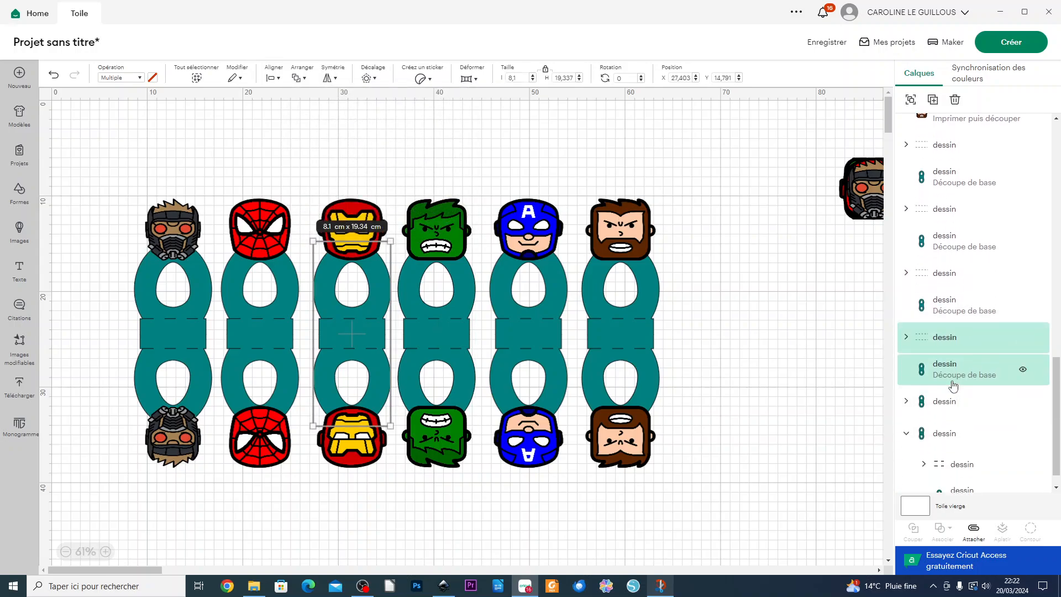
- Ungroup the Spiderman and Starlord egg holders into fold lines and base shapes, and clear the selection
click(262, 301)
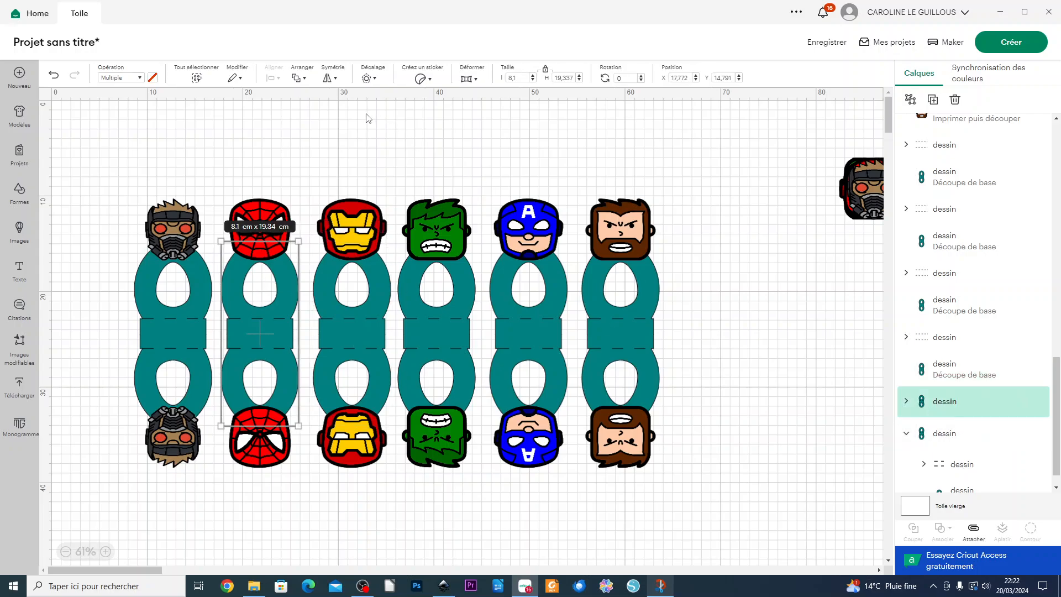
click(299, 78)
click(328, 213)
click(944, 433)
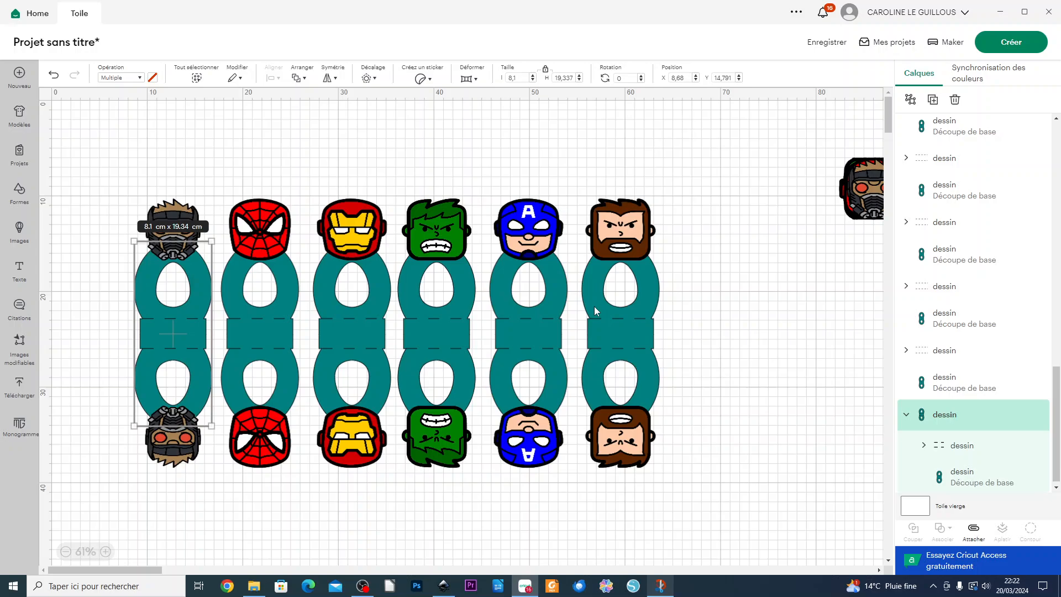
click(300, 82)
click(330, 214)
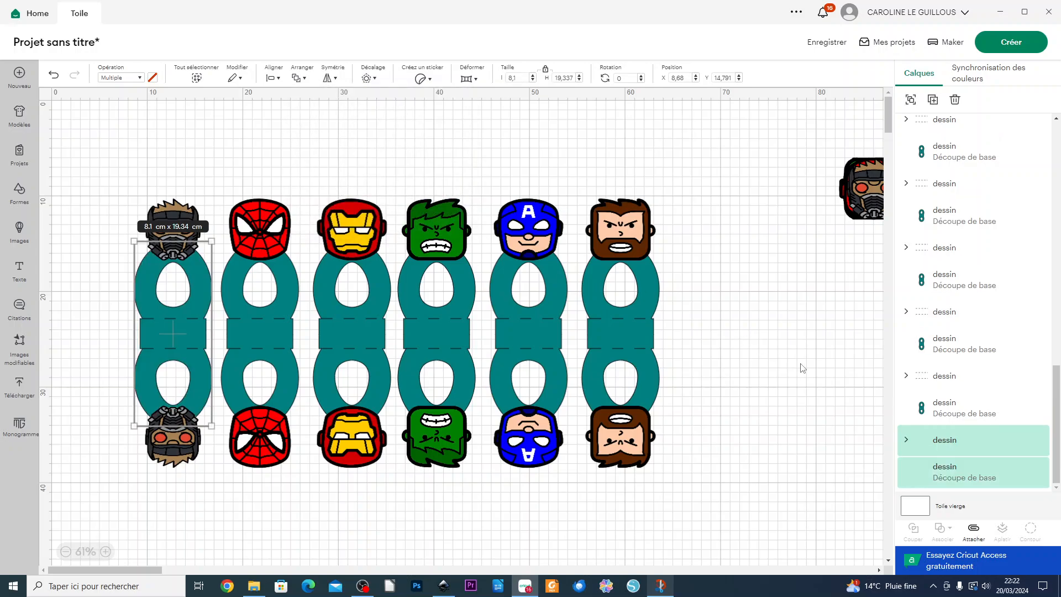
click(802, 368)
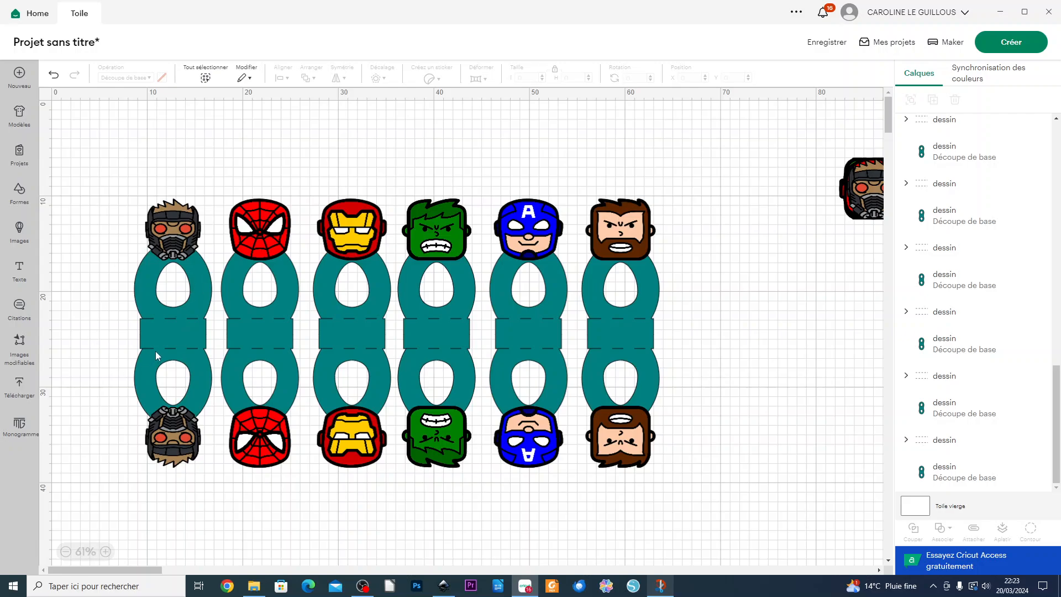
- Unite both Starlord faces with their egg holder's base shape using Lier, leaving the fold lines out
click(163, 247)
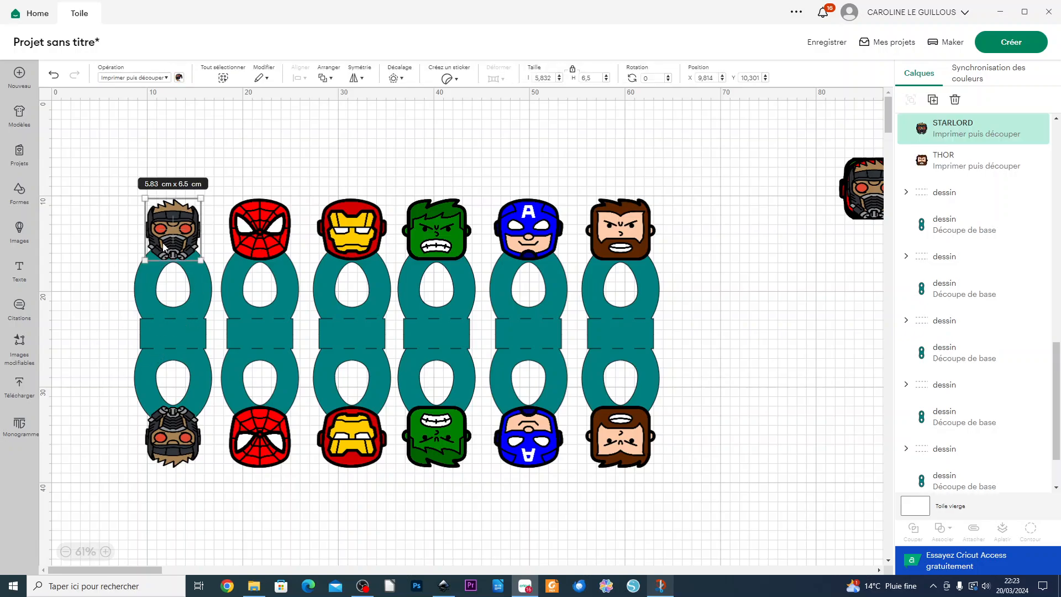
shift+click(142, 285)
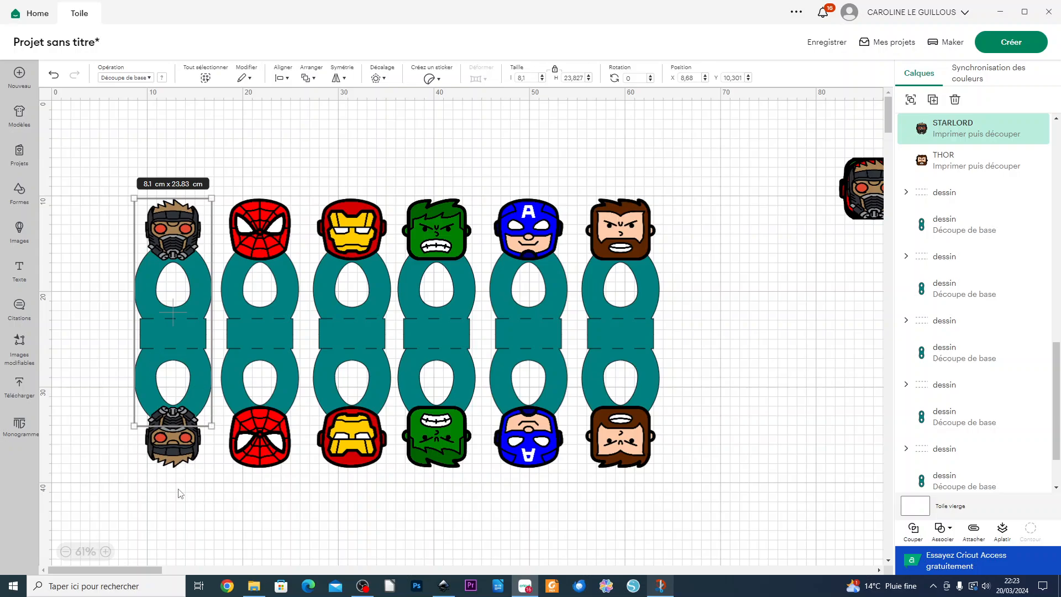
shift+click(173, 452)
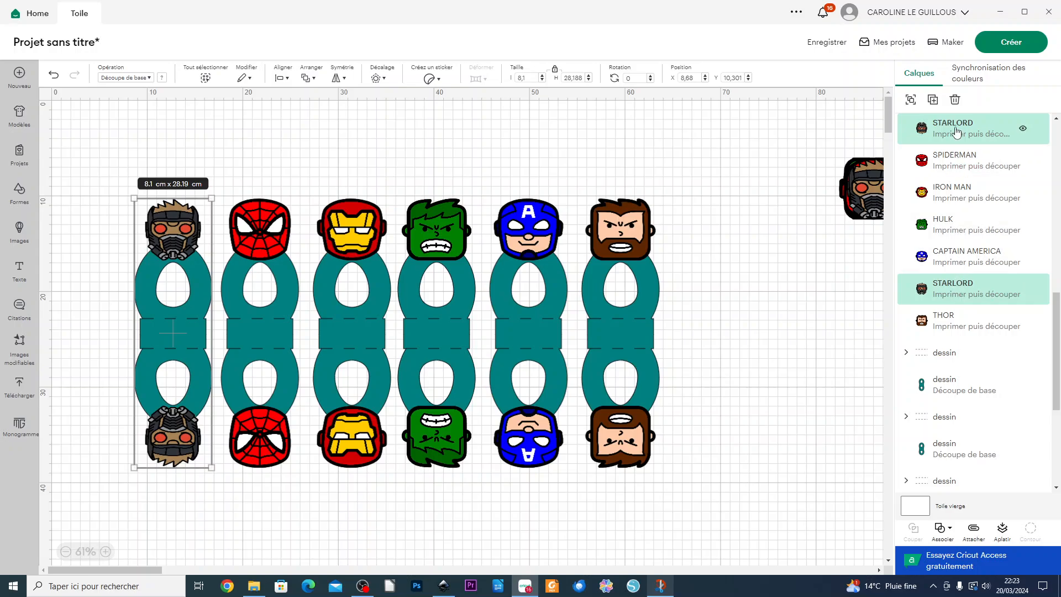
scroll(973, 425, down, 2)
scroll(973, 424, down, 5)
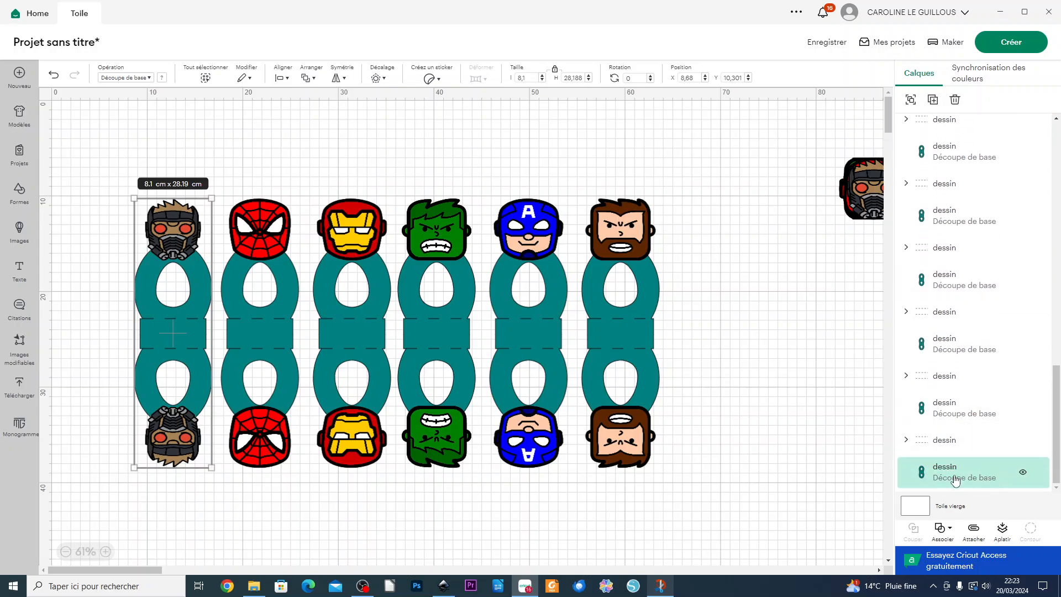
click(950, 533)
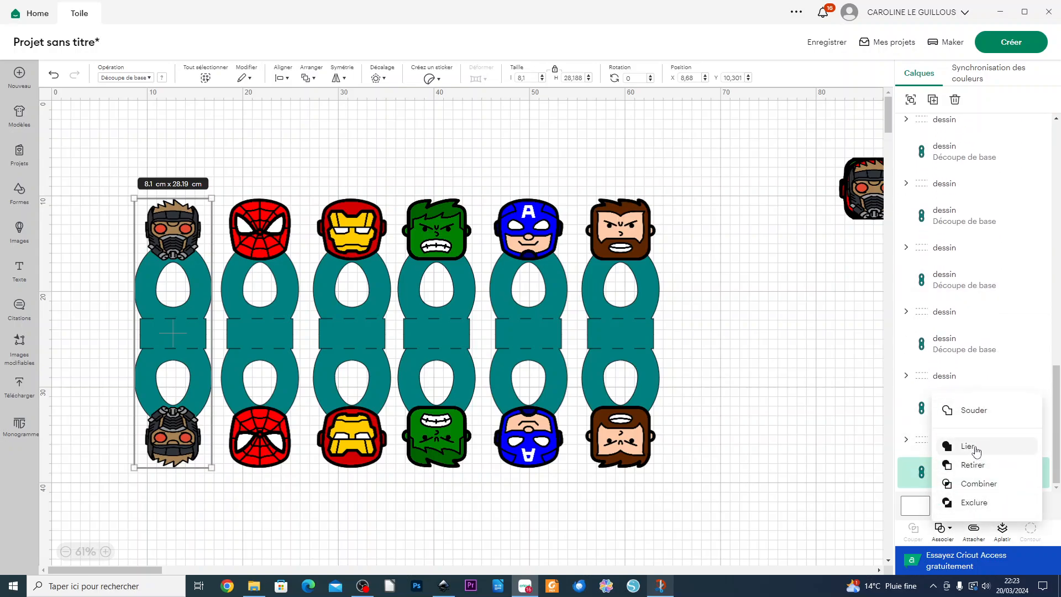
click(973, 449)
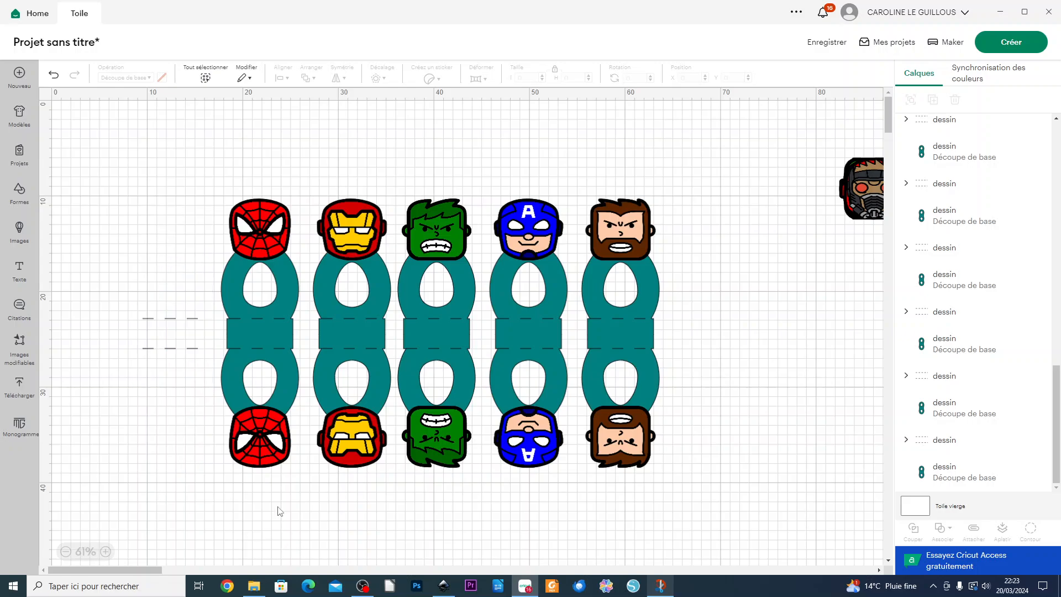
- Unite both Spiderman faces with their egg holder's base shape using Lier, leaving the fold lines out
click(256, 452)
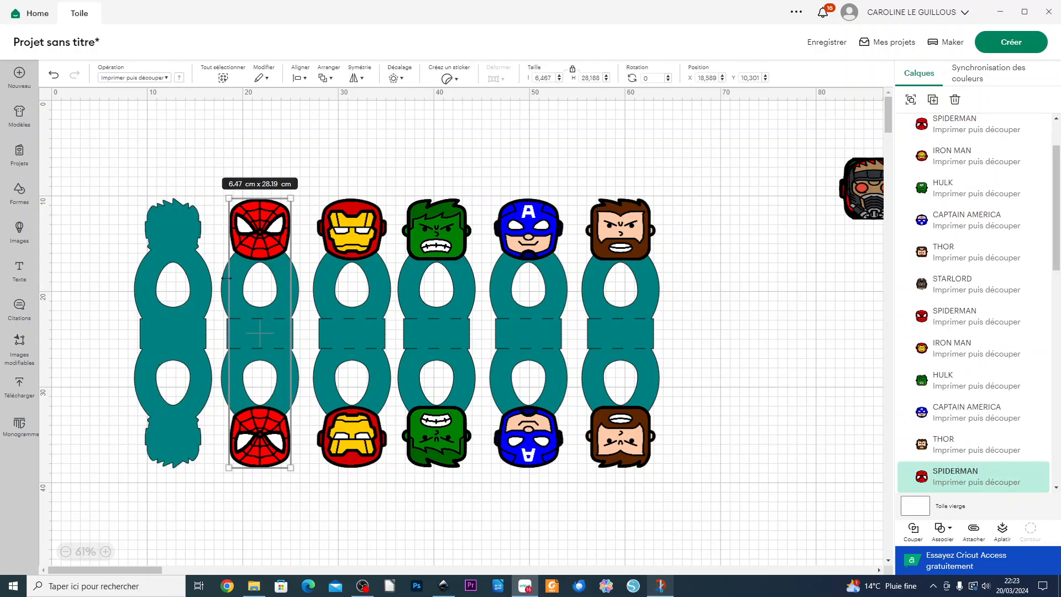
click(359, 527)
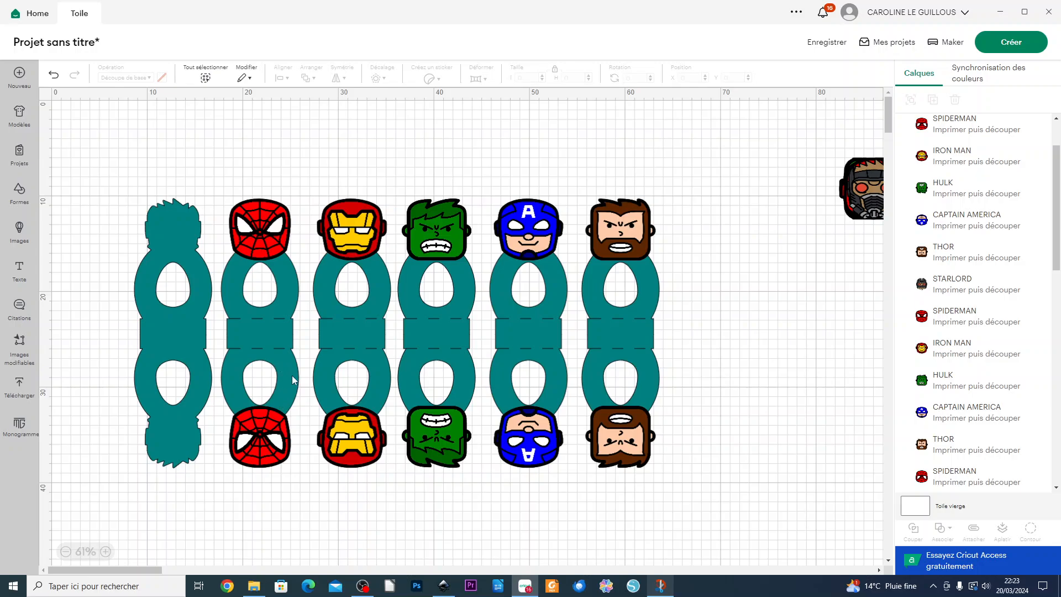
click(291, 376)
shift+click(256, 449)
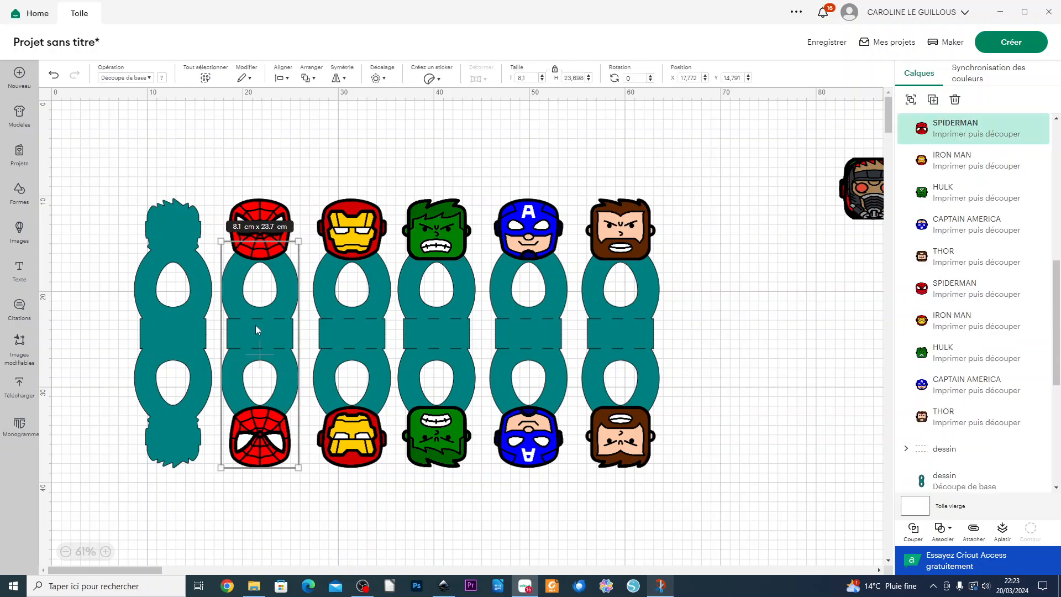
shift+click(260, 217)
click(943, 528)
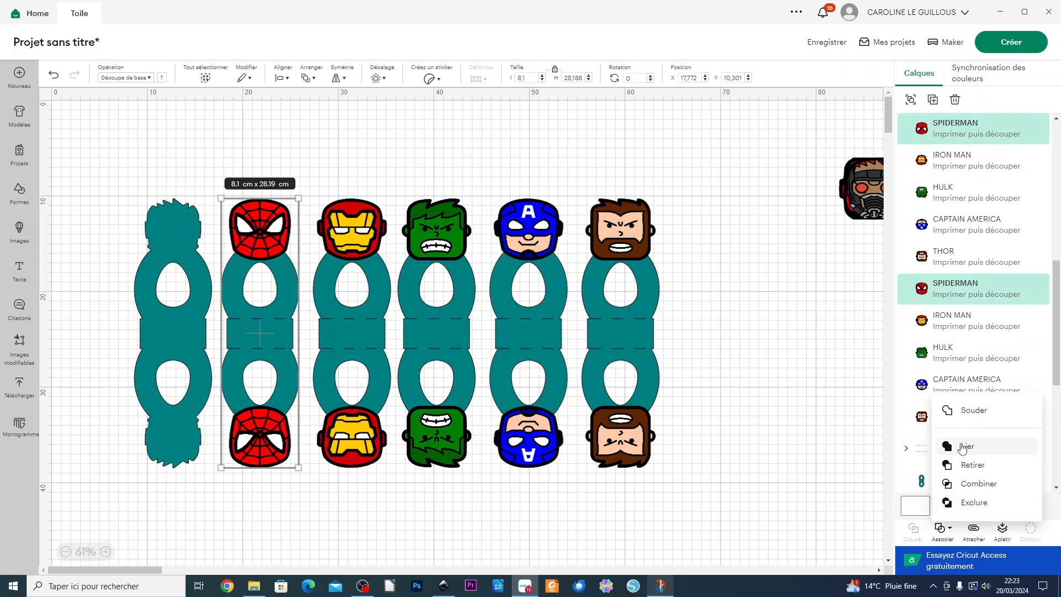
click(965, 448)
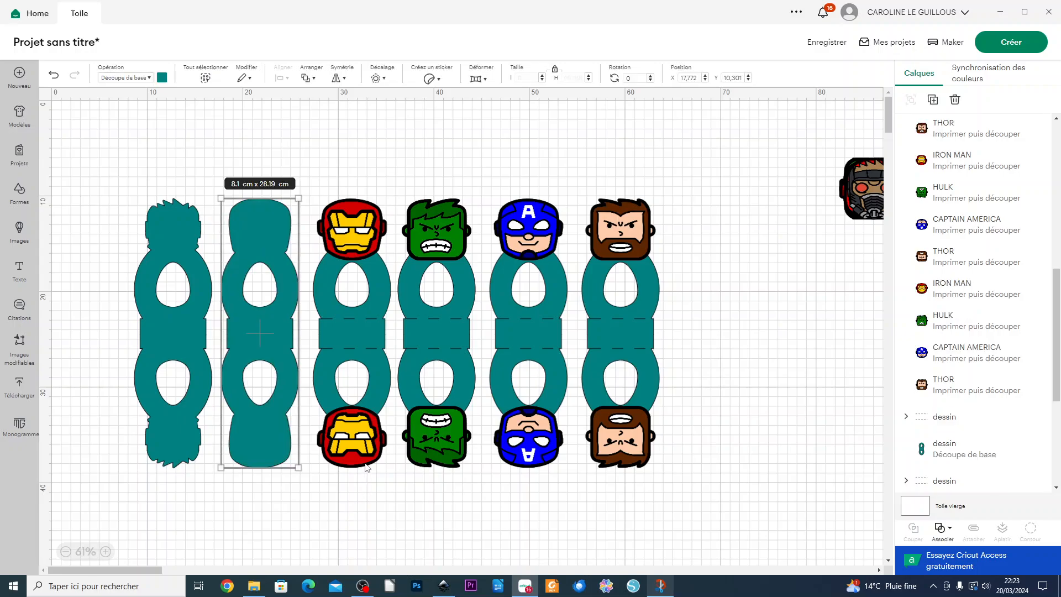
- Unite both Iron Man faces with their egg holder's base shape using Lier, leaving the fold lines out
click(358, 420)
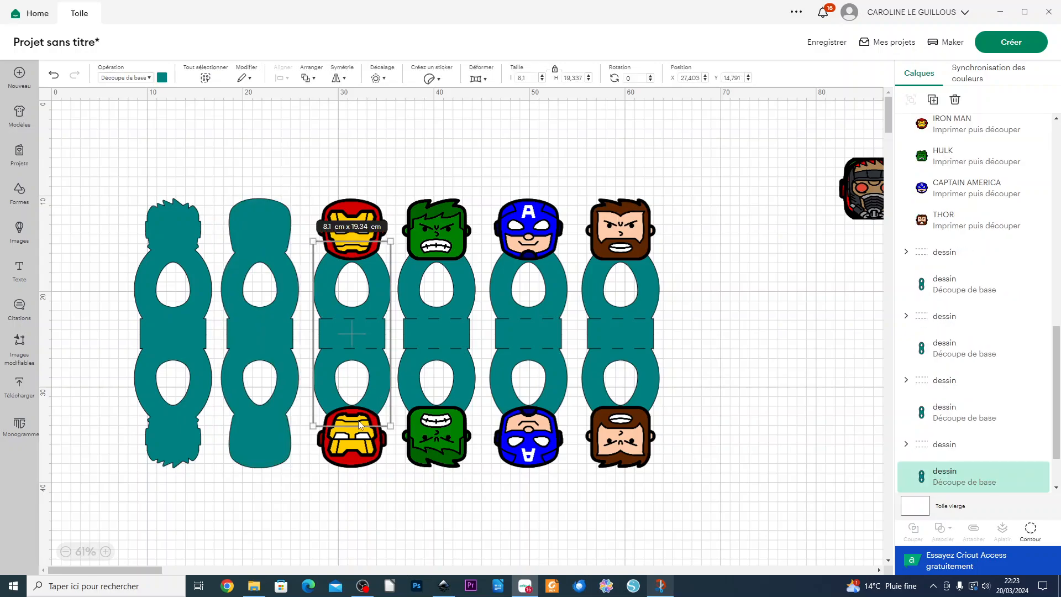
shift+click(354, 451)
shift+click(356, 210)
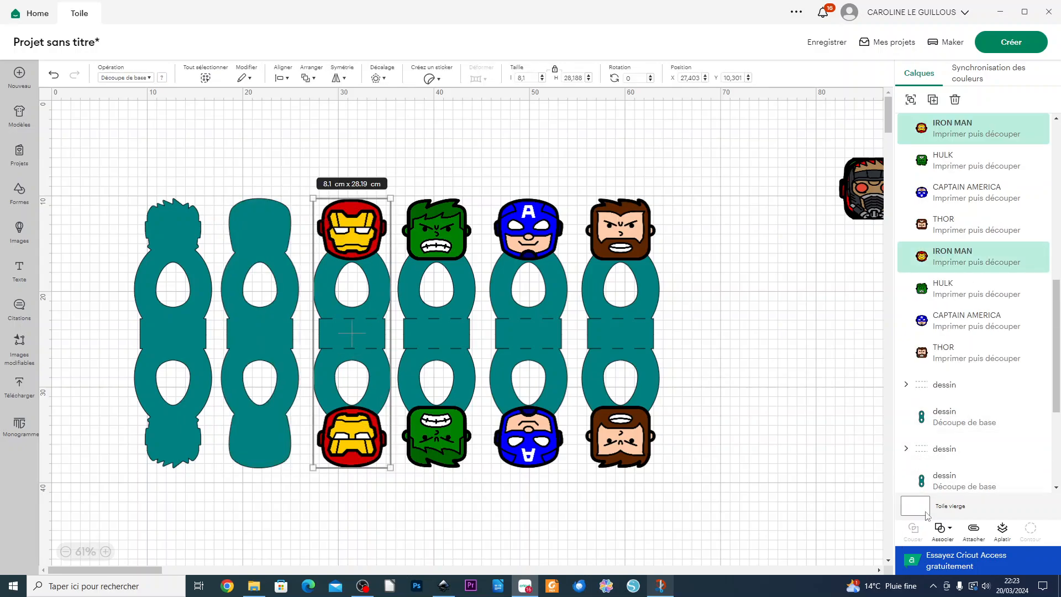
click(943, 529)
click(945, 446)
click(506, 490)
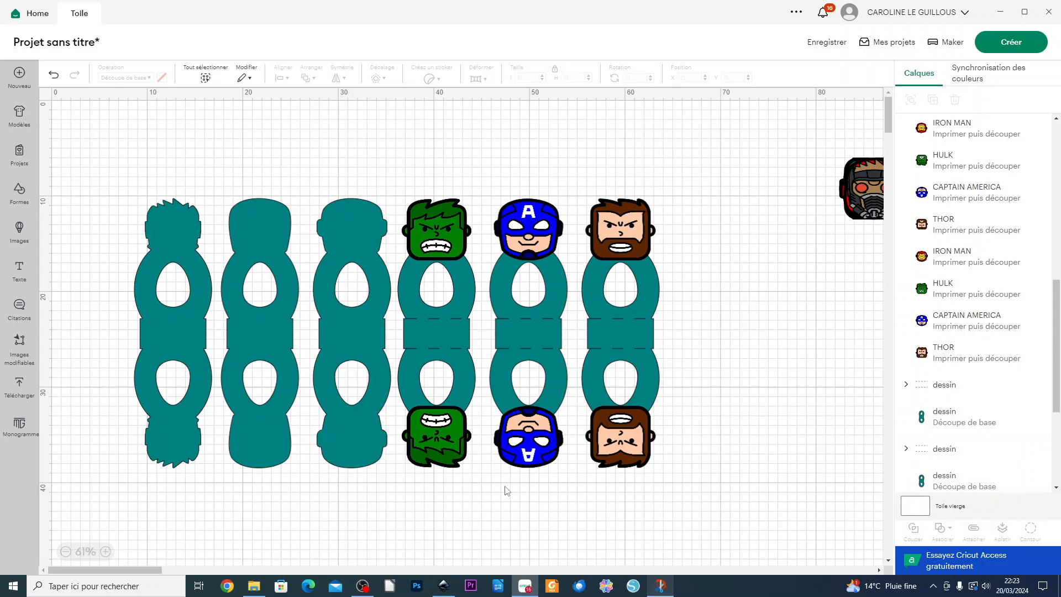
- Unite both Hulk faces with their egg holder's base shape using Lier, leaving the fold lines out
click(463, 363)
shift+click(437, 446)
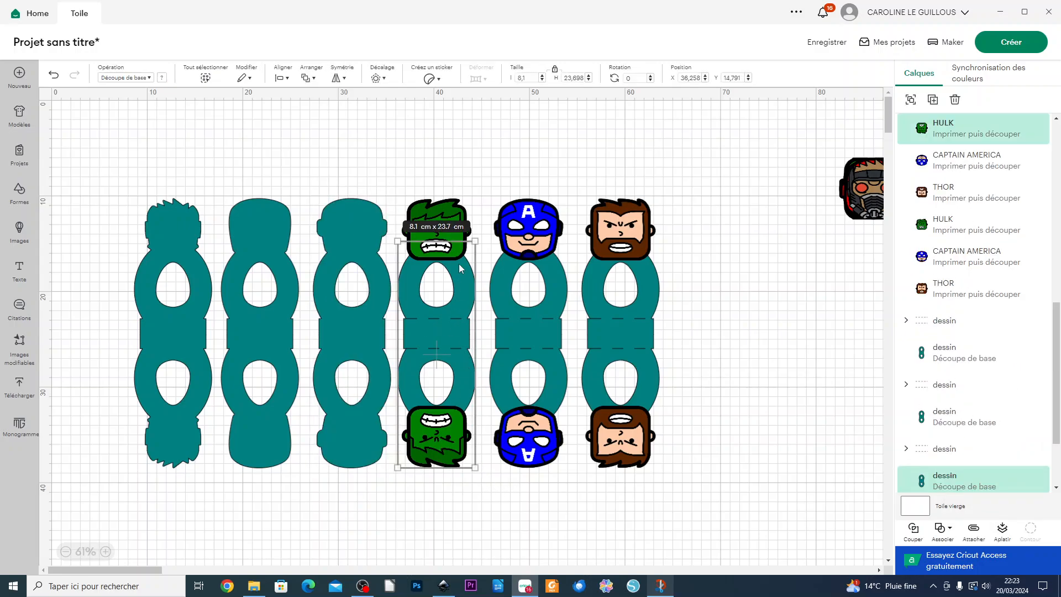
shift+click(457, 219)
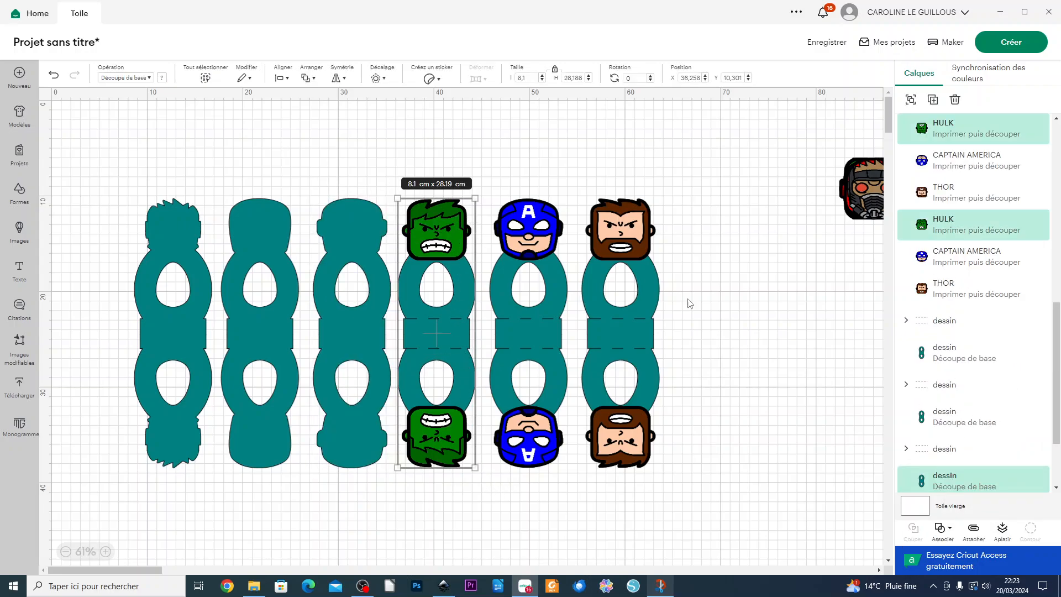
click(938, 536)
click(966, 443)
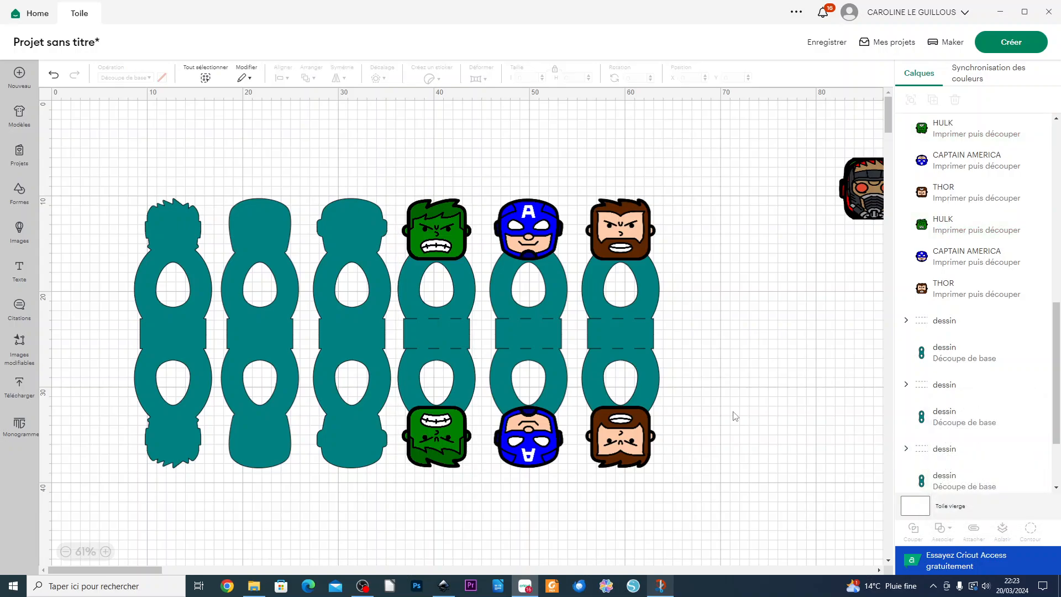
click(474, 393)
click(529, 420)
shift+click(545, 223)
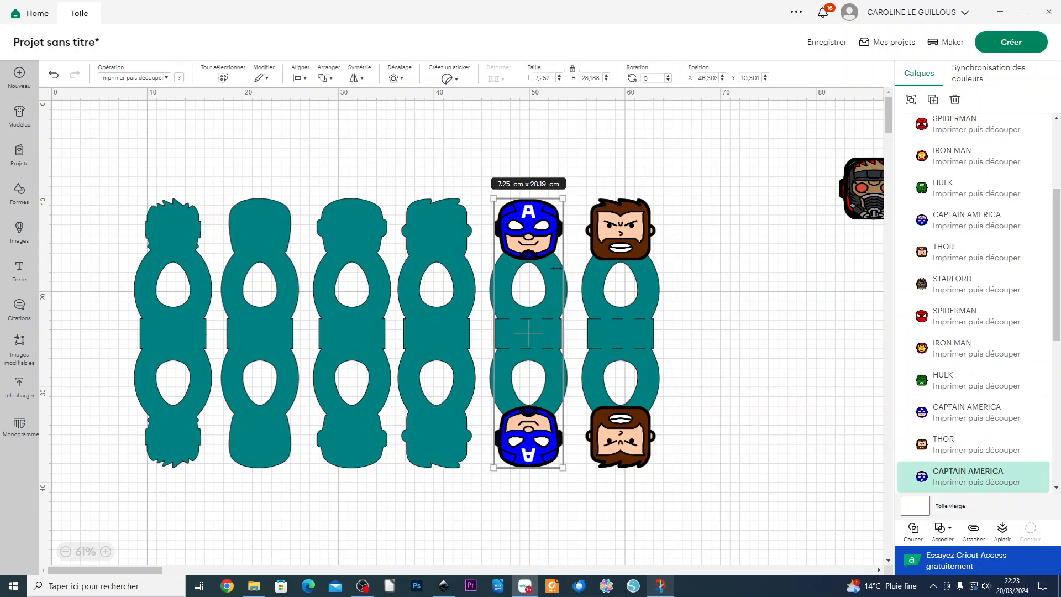
click(700, 537)
- Unite both Captain America faces with their egg holder's base shape using Lier, leaving the fold lines out
click(559, 375)
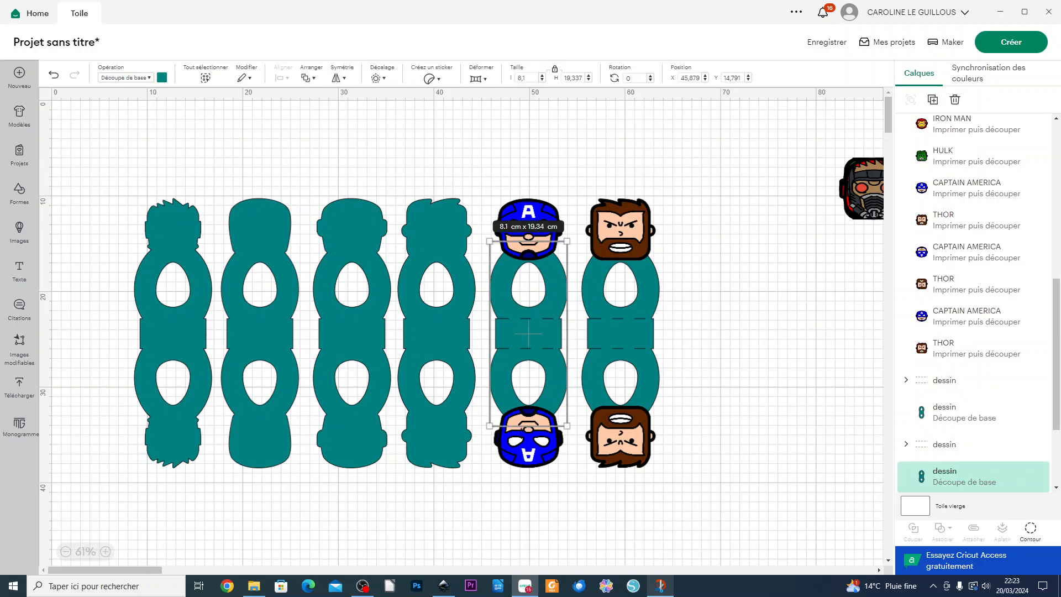
shift+click(524, 450)
shift+click(520, 219)
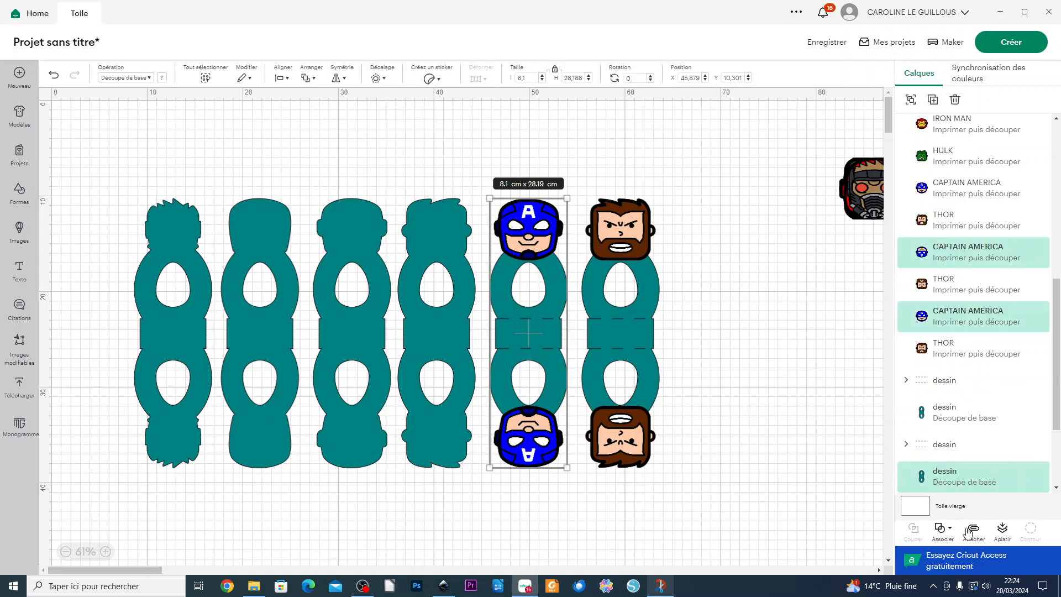
click(944, 529)
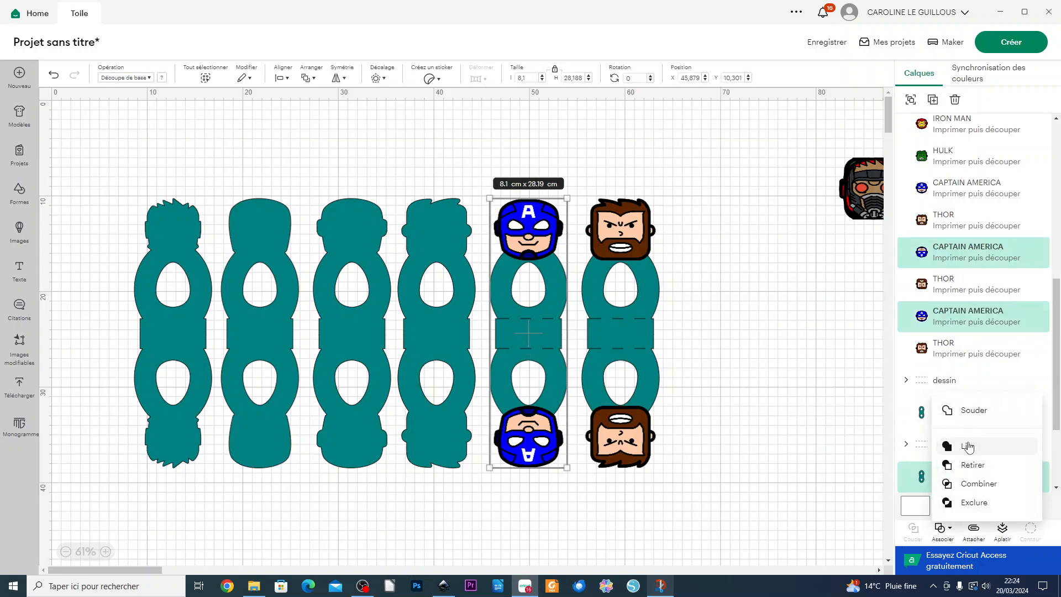
click(969, 448)
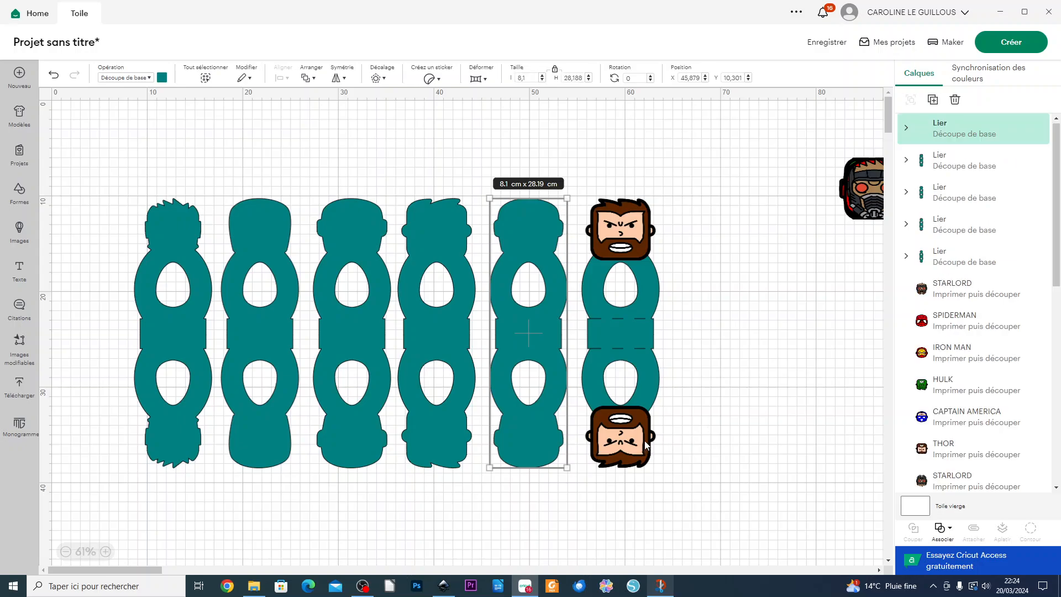
- Unite both Thor faces with their egg holder's base shape using Lier, leaving the fold lines out
click(658, 373)
shift+click(610, 453)
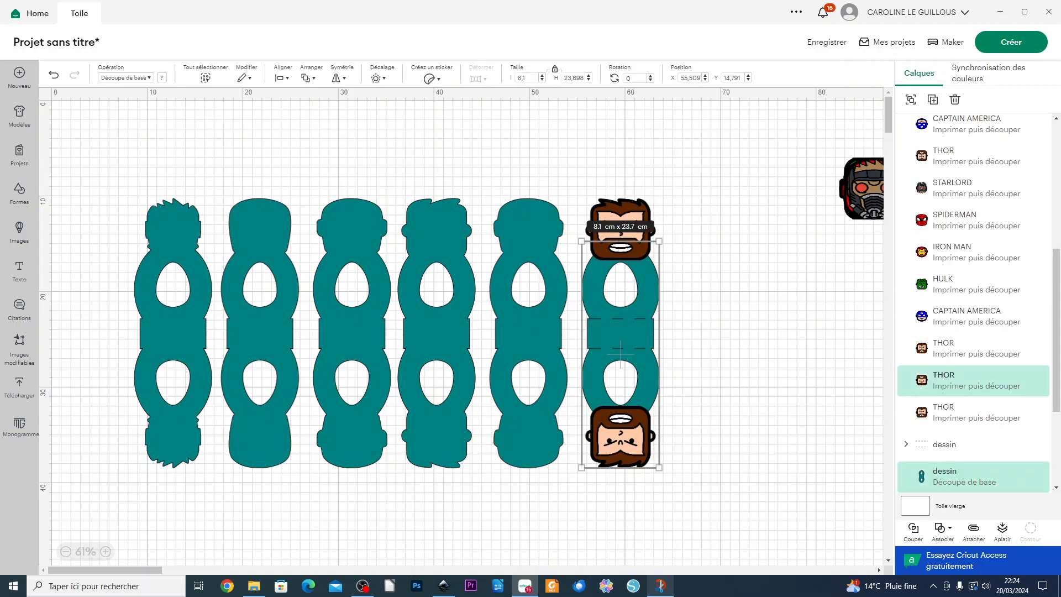
shift+click(626, 217)
click(942, 529)
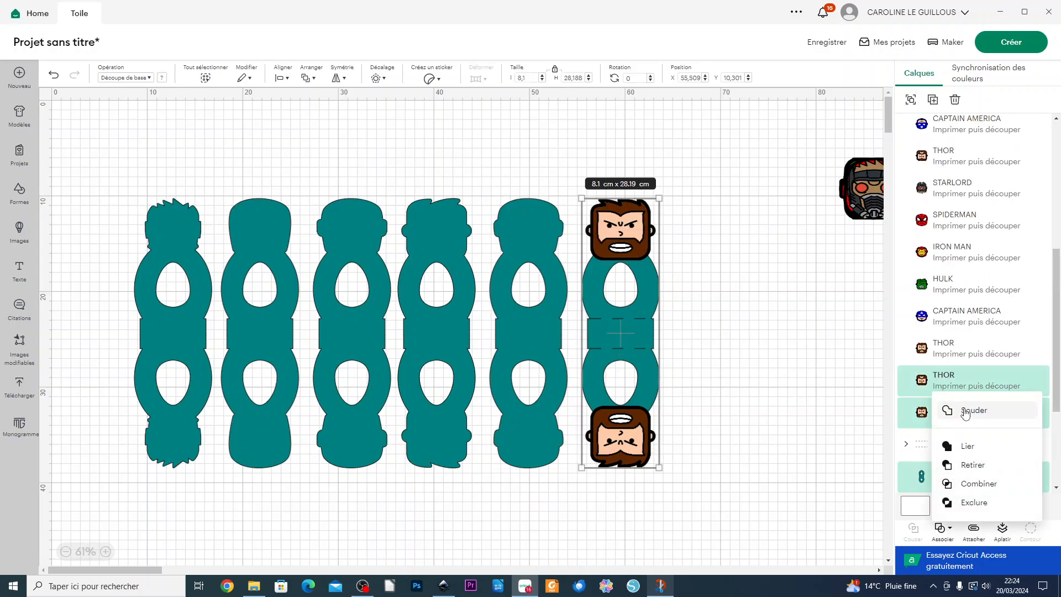
click(969, 445)
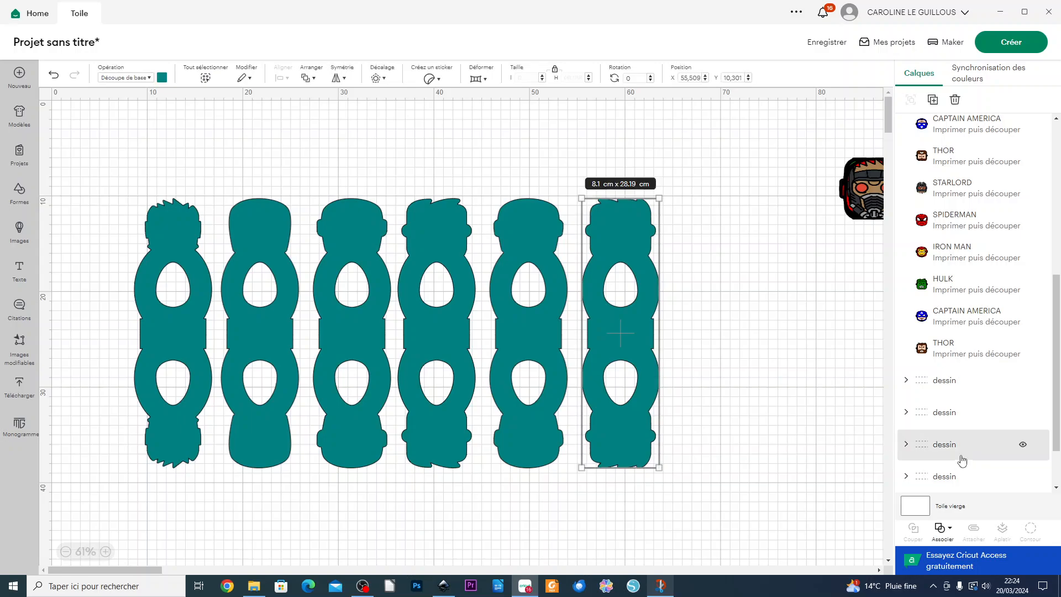
- Send all six united egg holder shapes to the back, behind their fold lines, and clear the selection
click(928, 291)
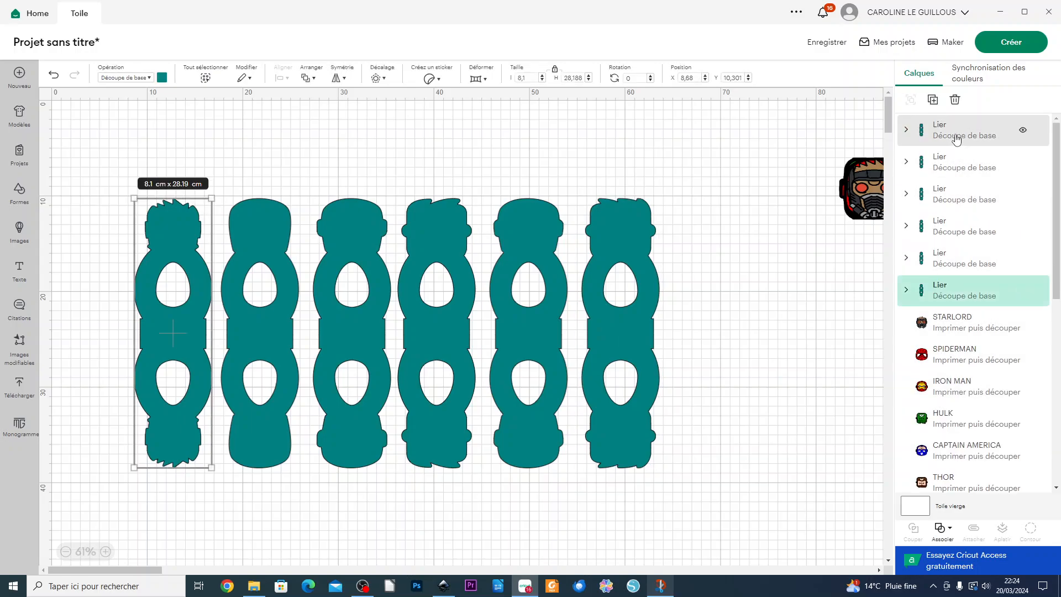
shift+click(934, 133)
shift+click(984, 263)
shift+click(939, 224)
shift+click(968, 200)
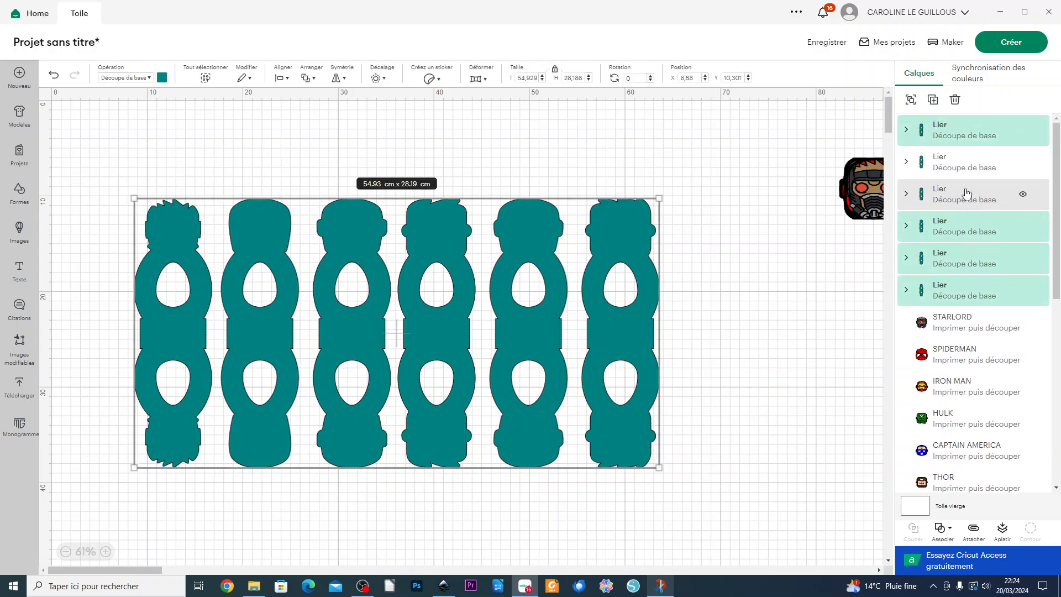
shift+click(964, 172)
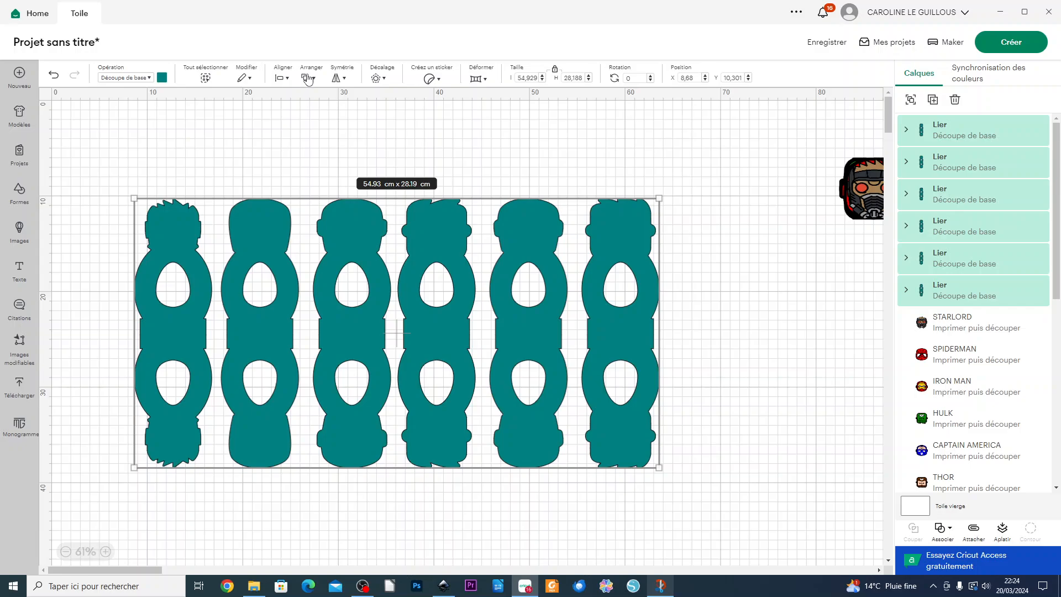
click(307, 78)
click(364, 157)
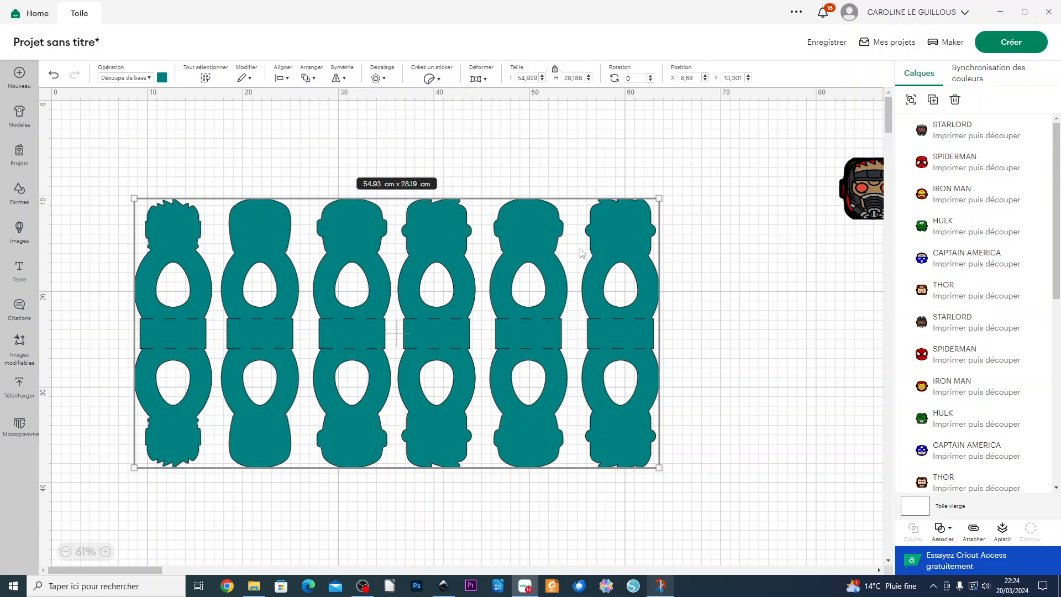
click(768, 472)
- Attach the fold lines to the united shapes of the Thor and Captain America egg holders, each holder separately
drag(707, 521, 599, 185)
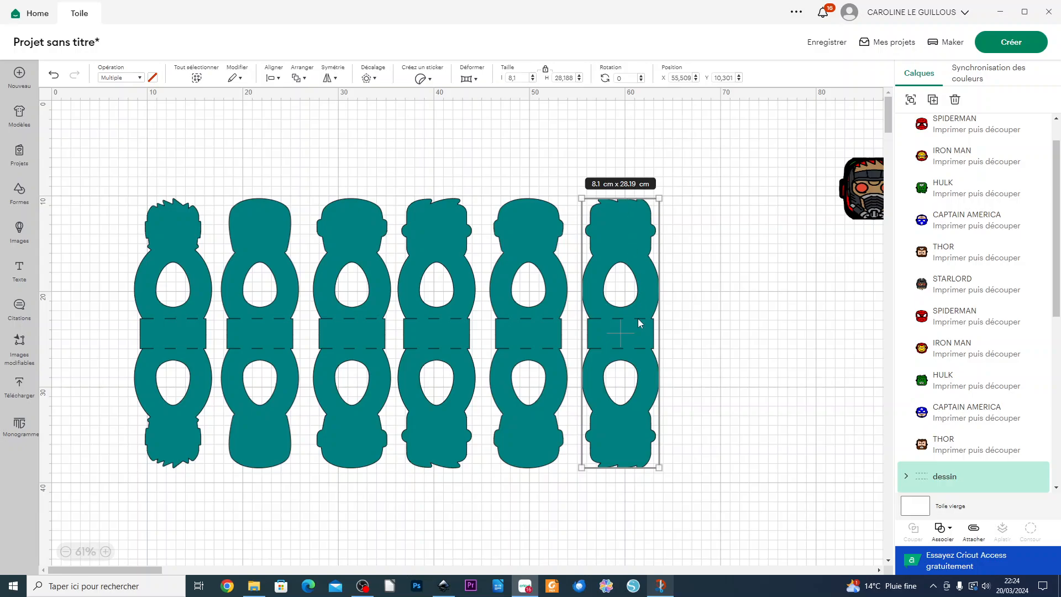
click(974, 529)
drag(558, 524, 505, 189)
click(973, 529)
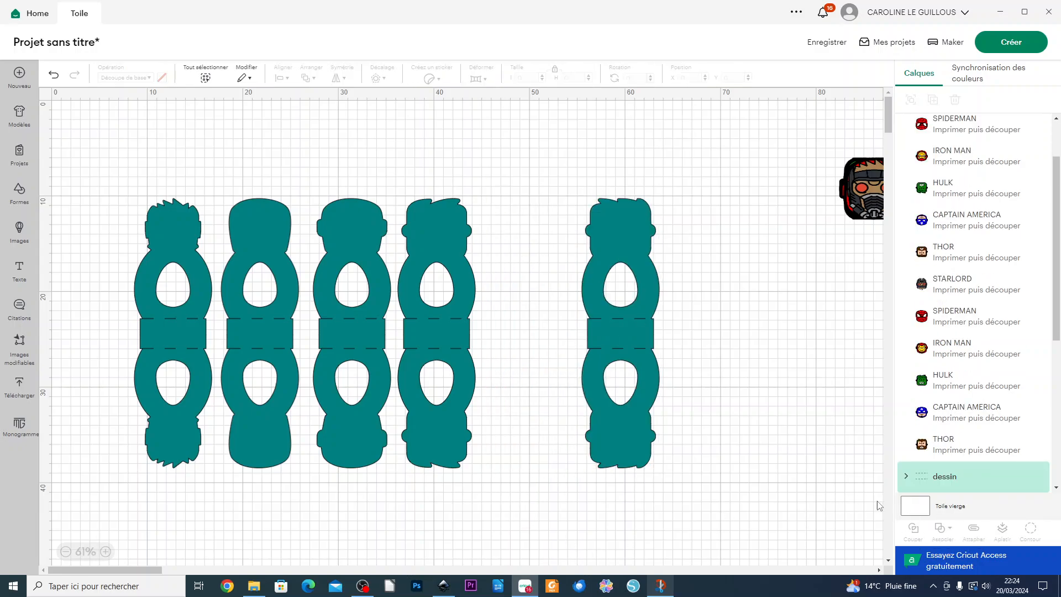
- Attach the fold lines to the Hulk and Iron Man egg holders separately, and move the Thor holder slightly away from the row
drag(445, 522, 442, 168)
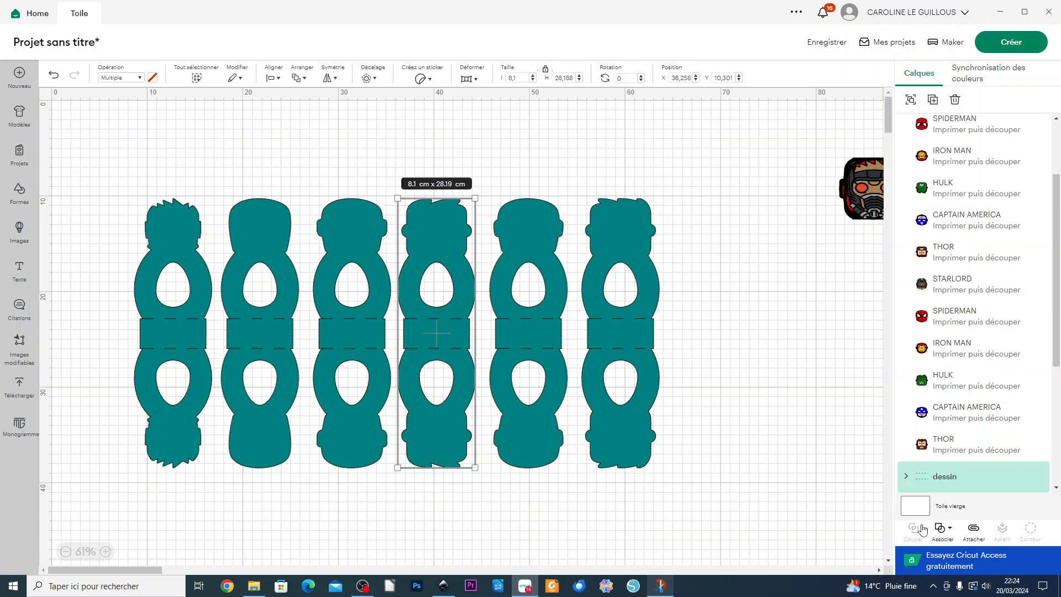
click(968, 535)
drag(601, 393, 639, 404)
drag(346, 526, 358, 191)
click(974, 535)
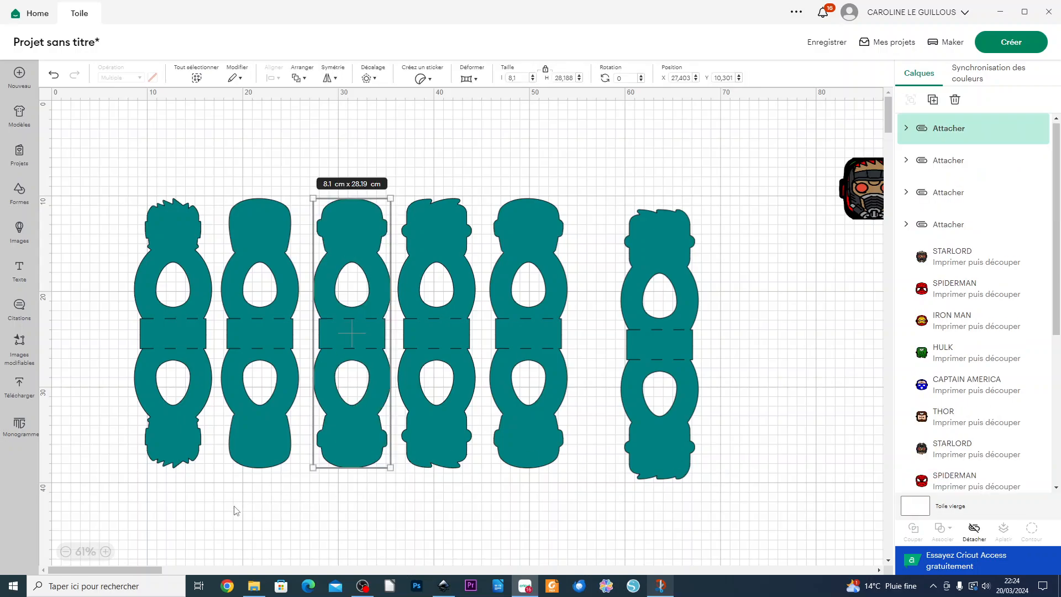
- Attach the fold lines to the united shapes of the Spiderman and Starlord egg holders, each holder separately
drag(255, 508, 253, 176)
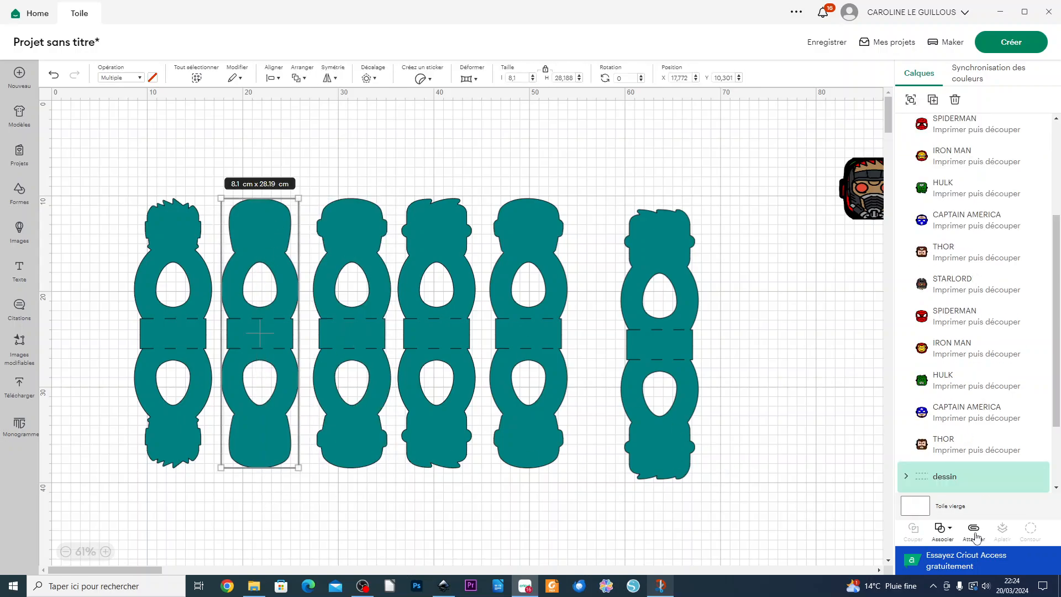
key(Delete)
key(ctrl+z)
drag(174, 506, 131, 163)
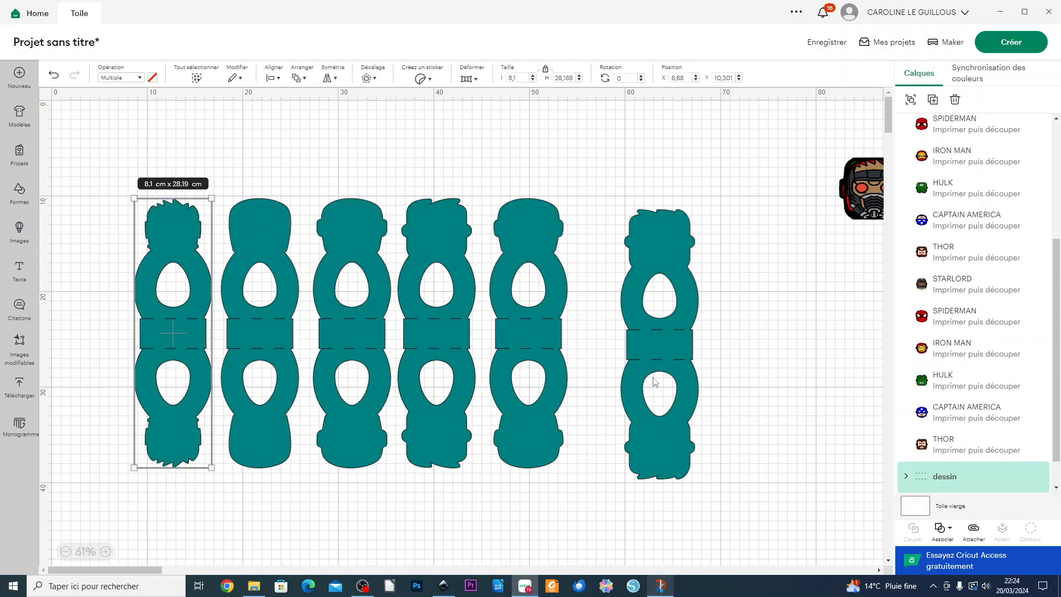
click(975, 529)
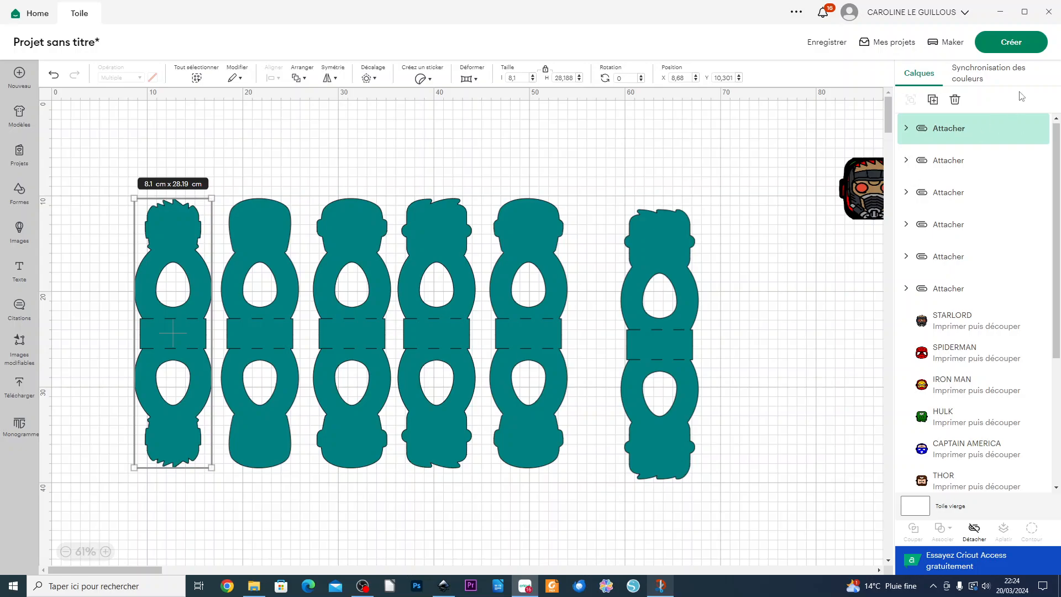
- Start making the project and save it with the title SUPPORTS OEUF AVENGERS
click(1011, 42)
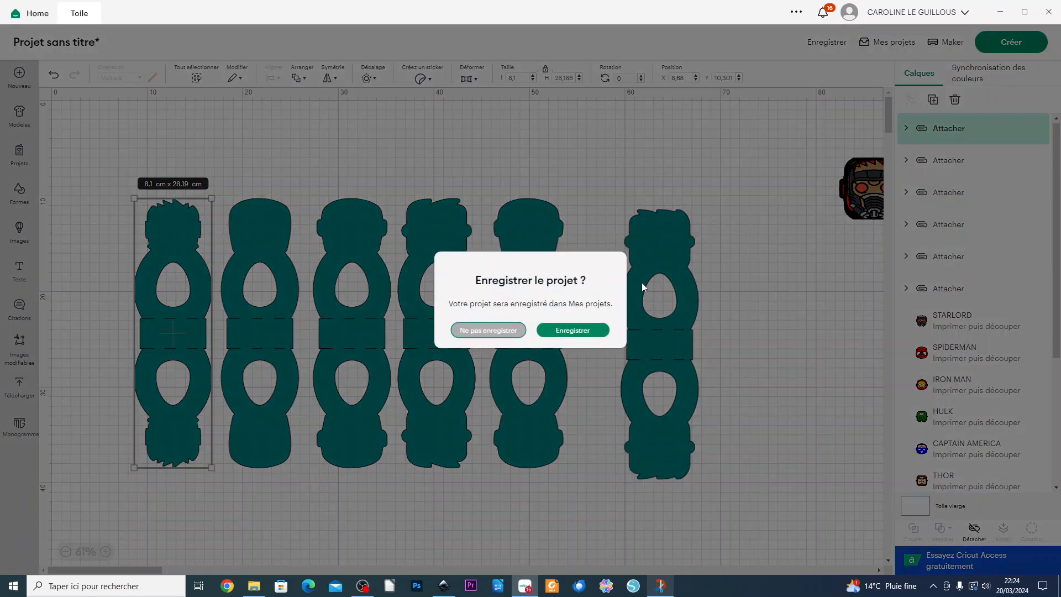
click(571, 331)
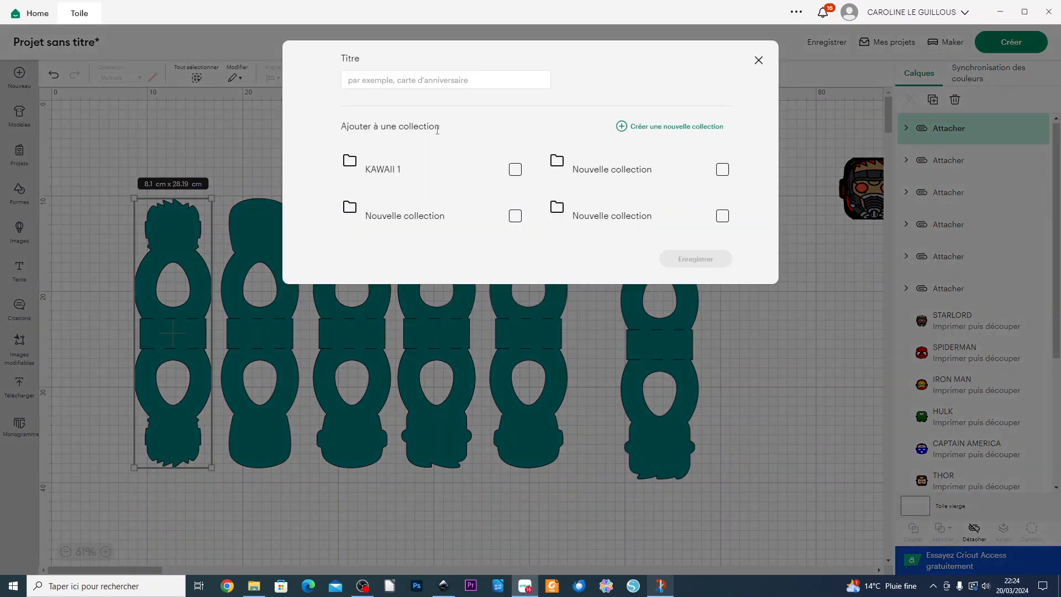
text(SUPPORTS OEUF AVENGERS)
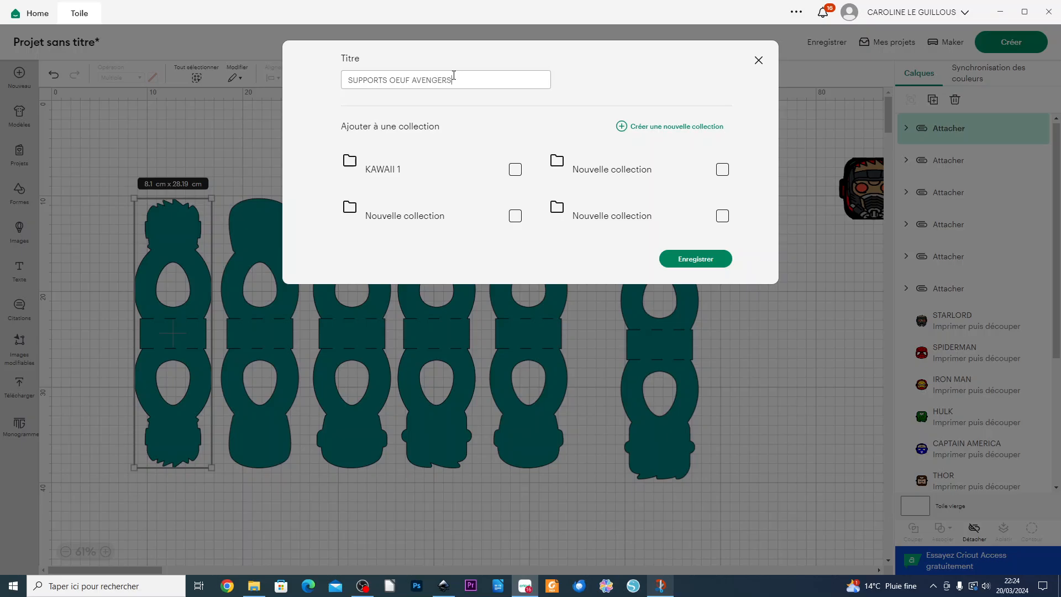
key(Return)
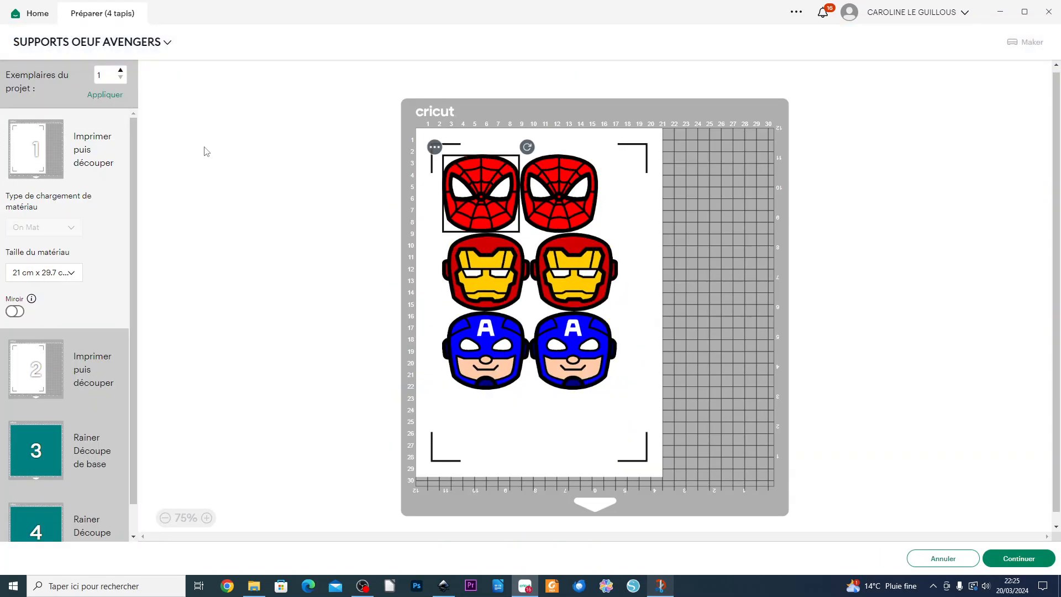
- Review the face layouts on the print-then-cut mats and the egg holder layout on the third mat
click(48, 379)
click(59, 168)
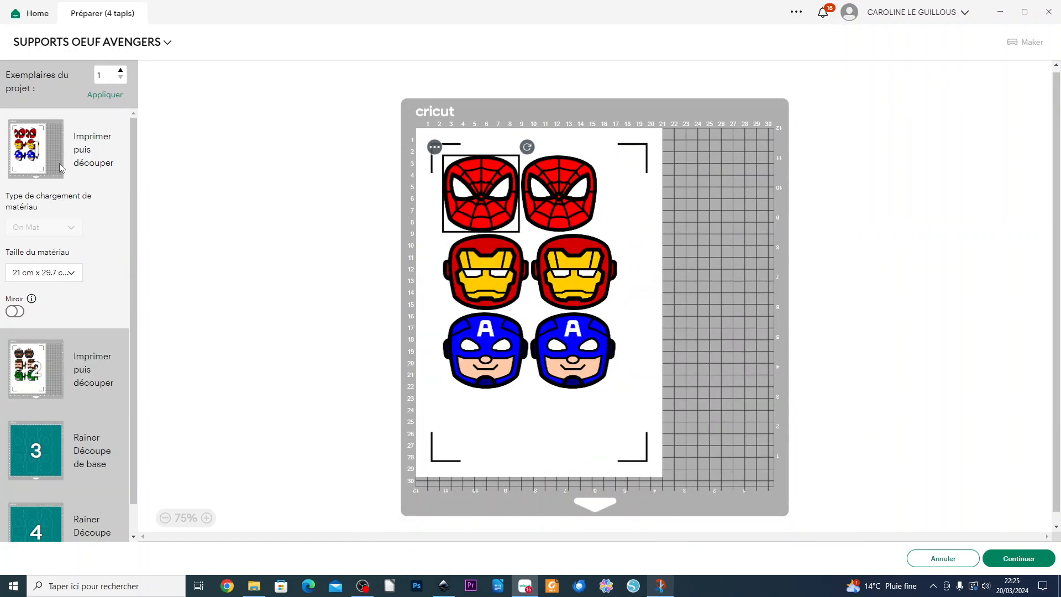
click(79, 417)
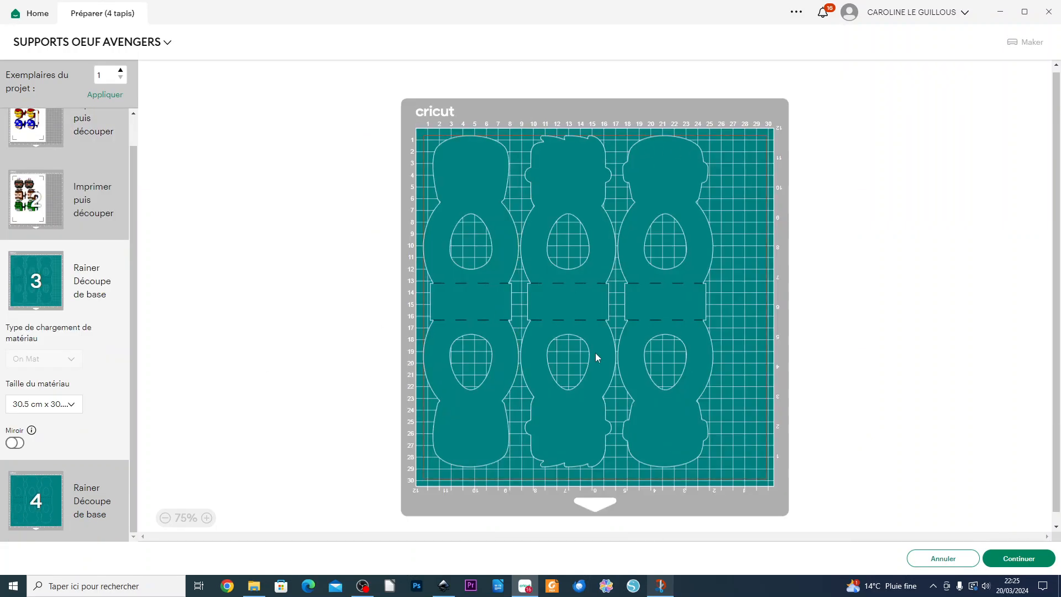
click(455, 429)
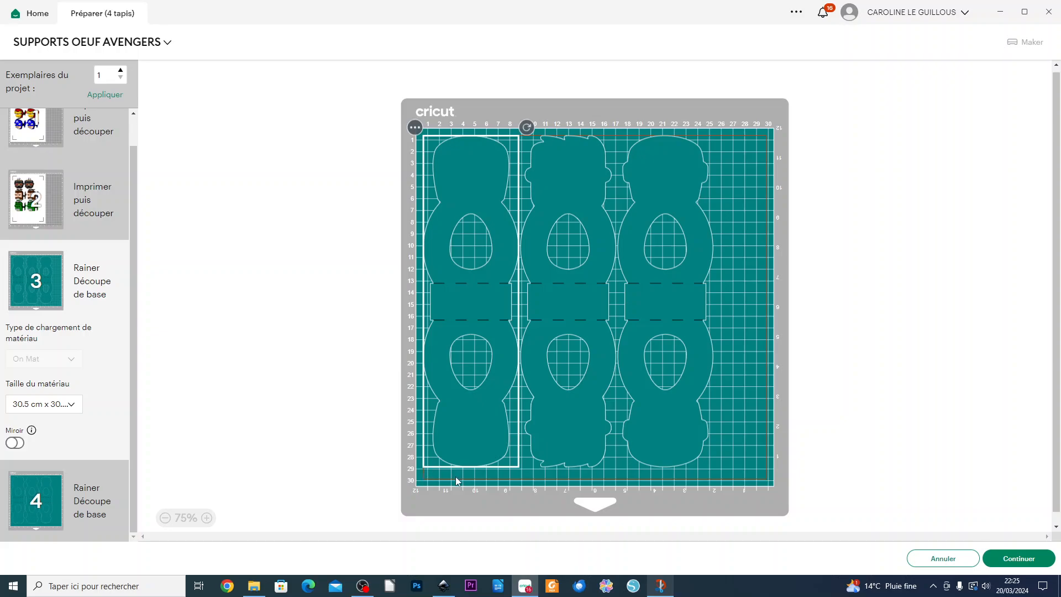
- Set the third mat's material size to 21 cm x 29.7 cm (A4)
click(70, 404)
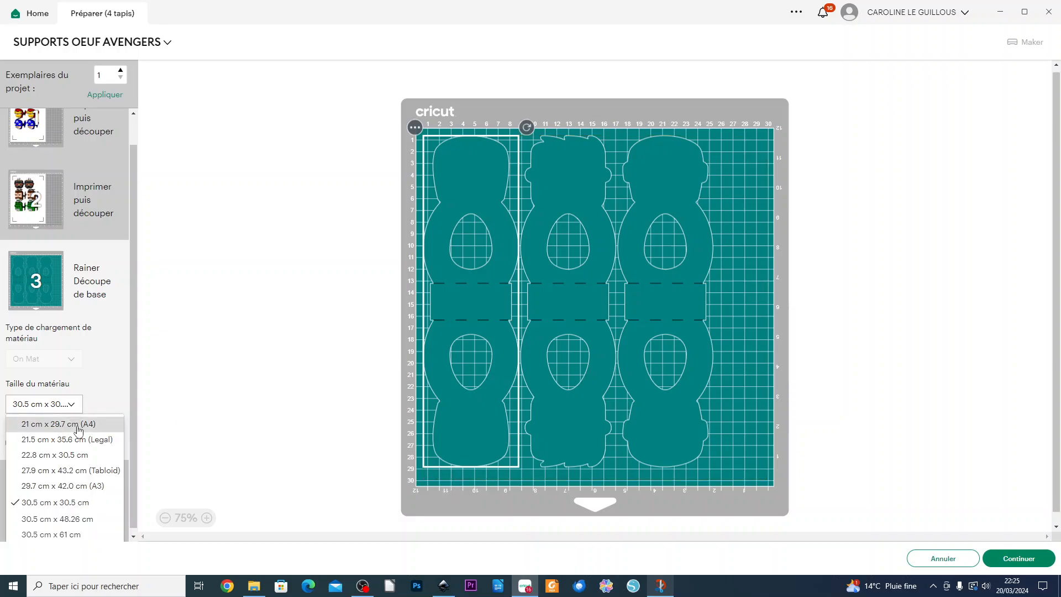
click(71, 423)
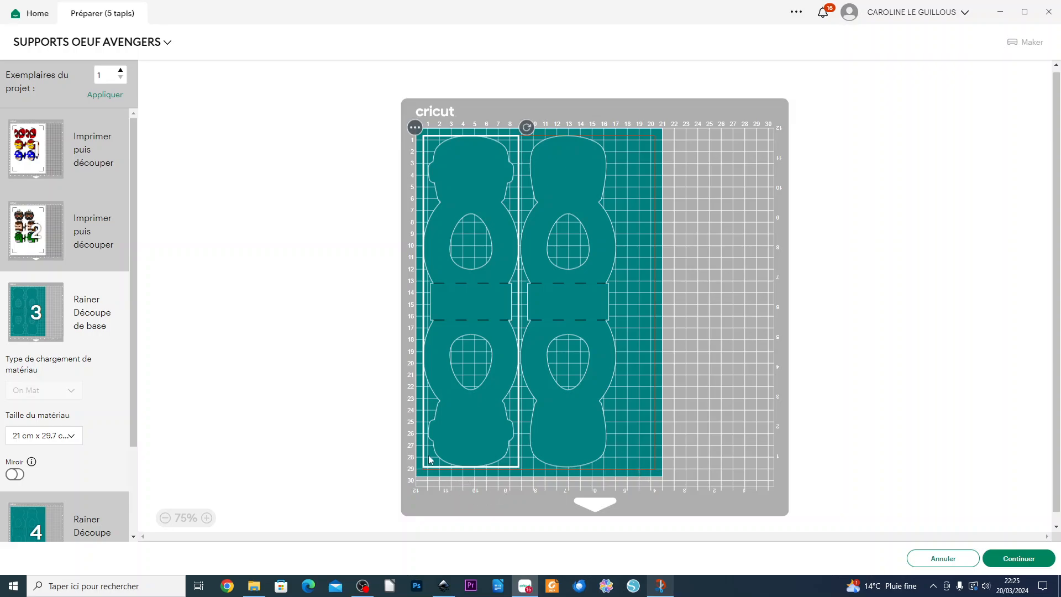
click(71, 435)
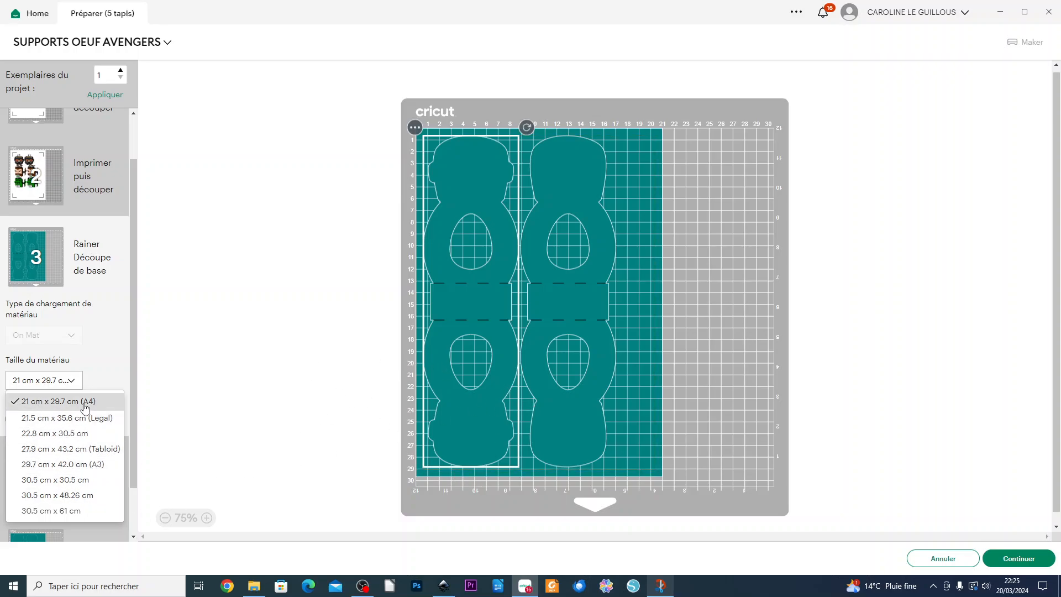
click(653, 143)
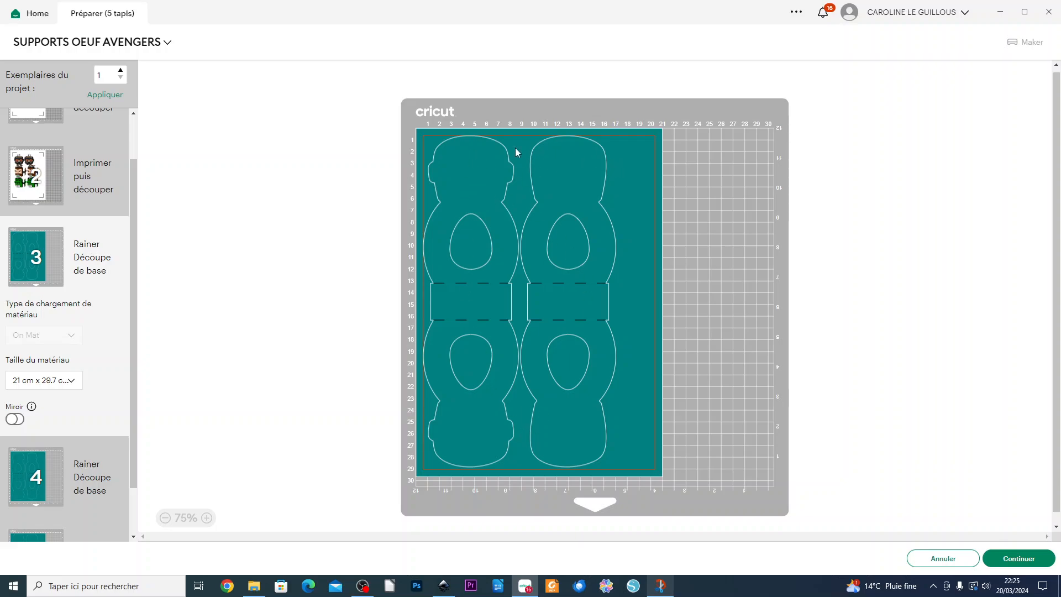
- Set the third mat's material size to 22.8 cm x 30.5 cm
click(65, 382)
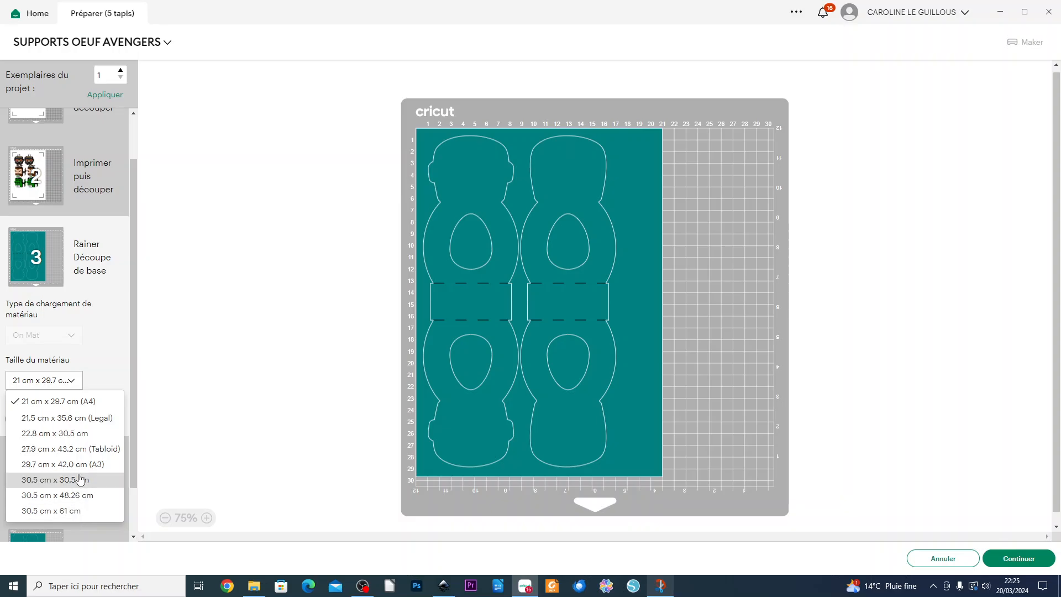
click(80, 433)
click(78, 381)
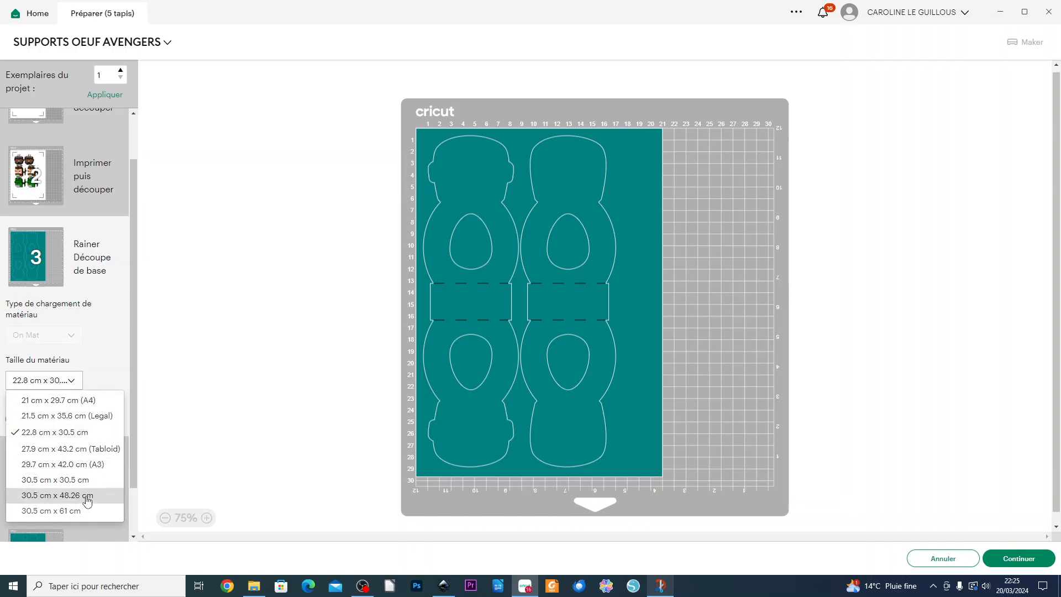
click(69, 479)
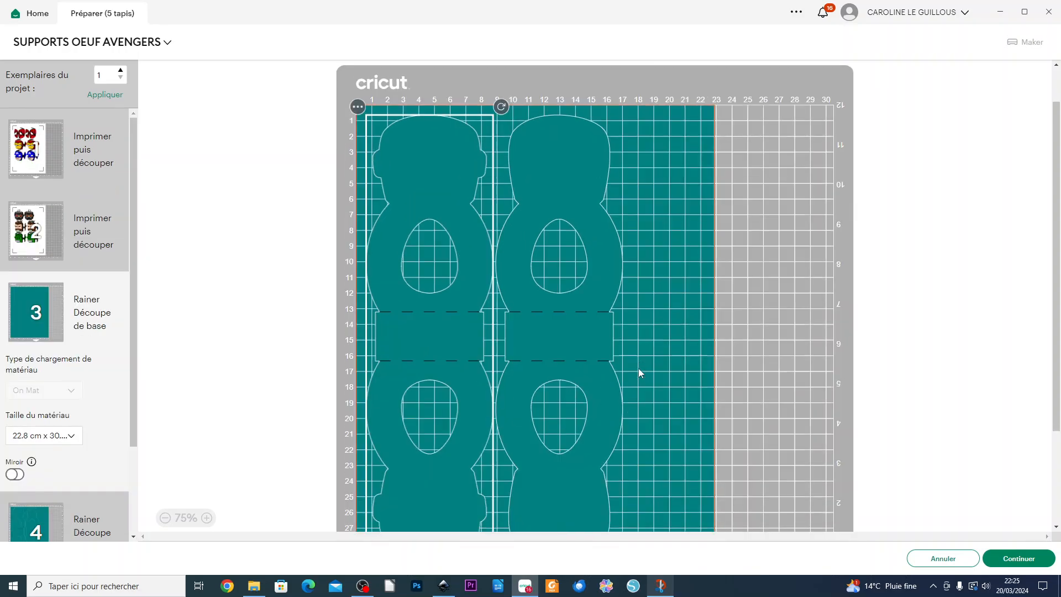
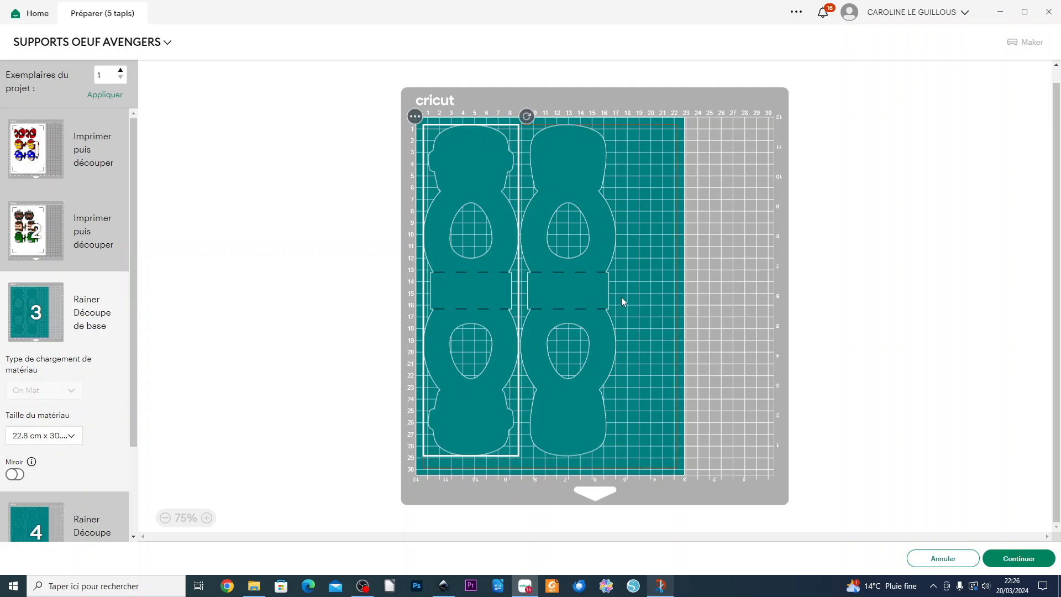
- Review the egg holder layouts on the fourth and fifth mats, and return to the design canvas
scroll(48, 421, down, 2)
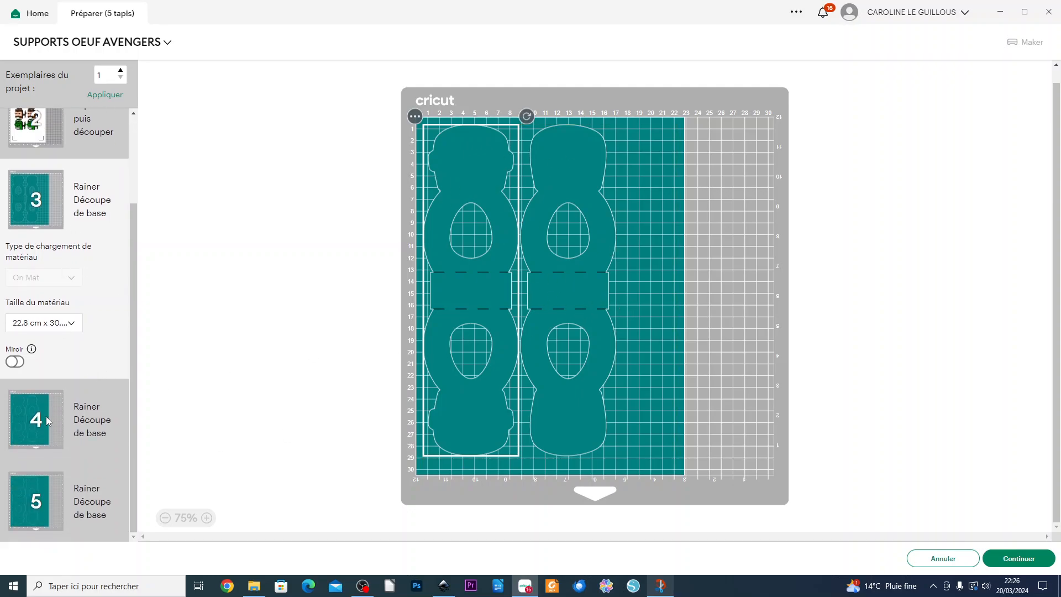
click(28, 420)
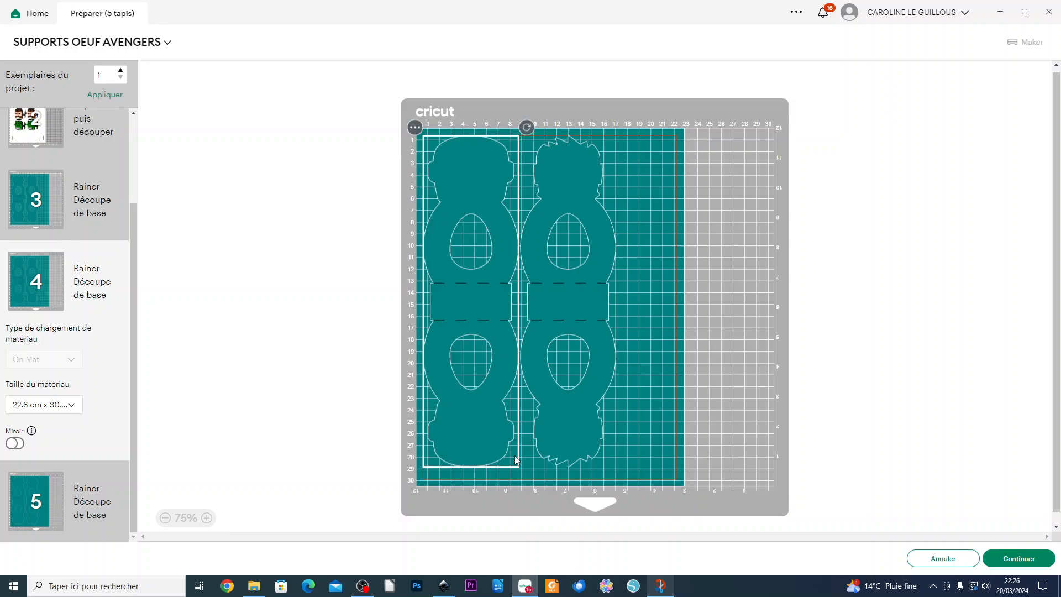
click(46, 507)
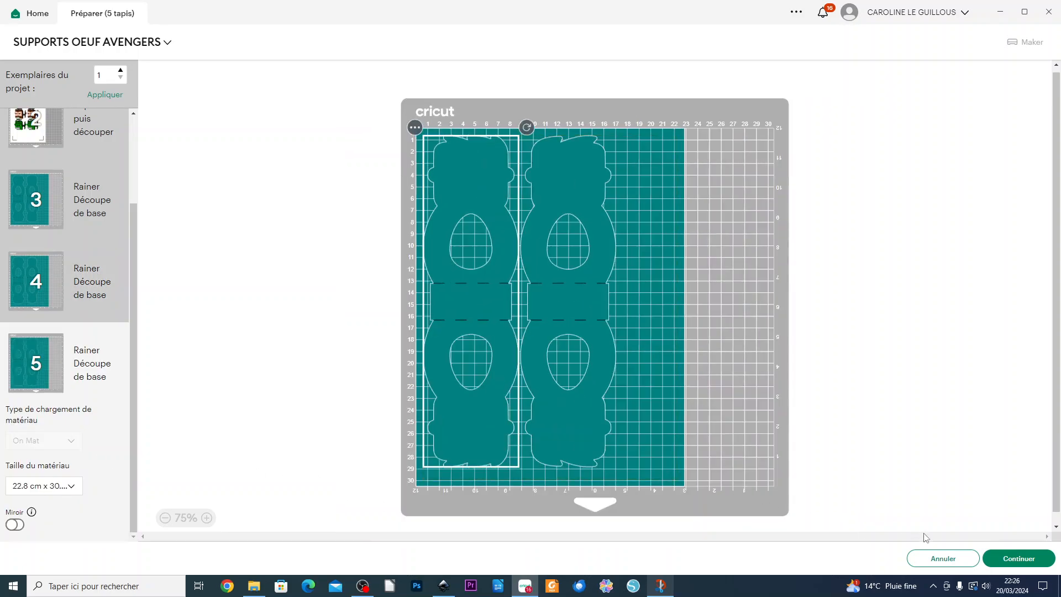
click(942, 558)
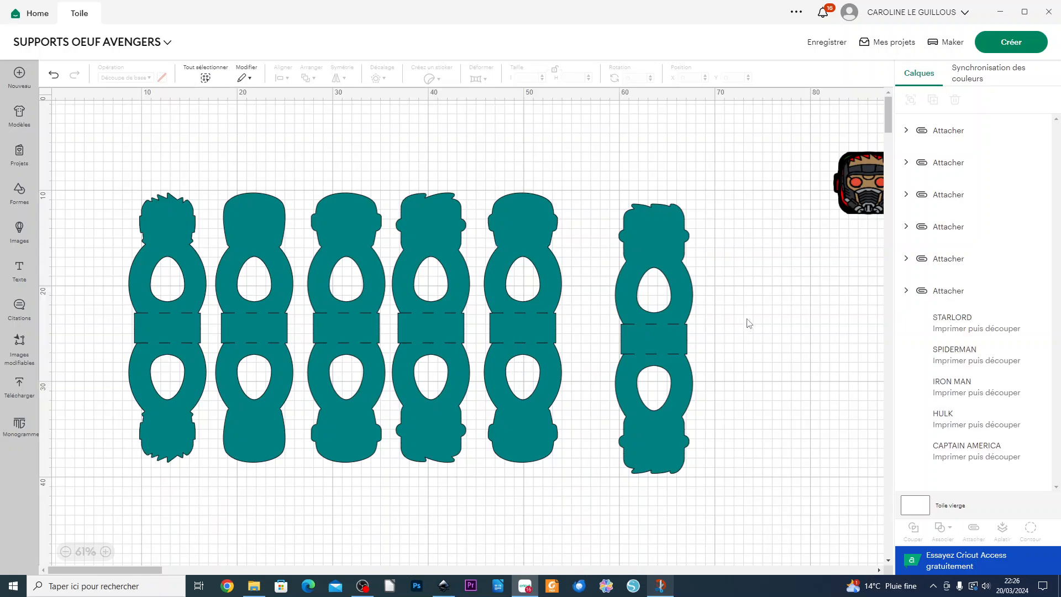
- Move the separated egg holder back beside the other five and detach its fold lines from the base shape
drag(678, 337, 628, 336)
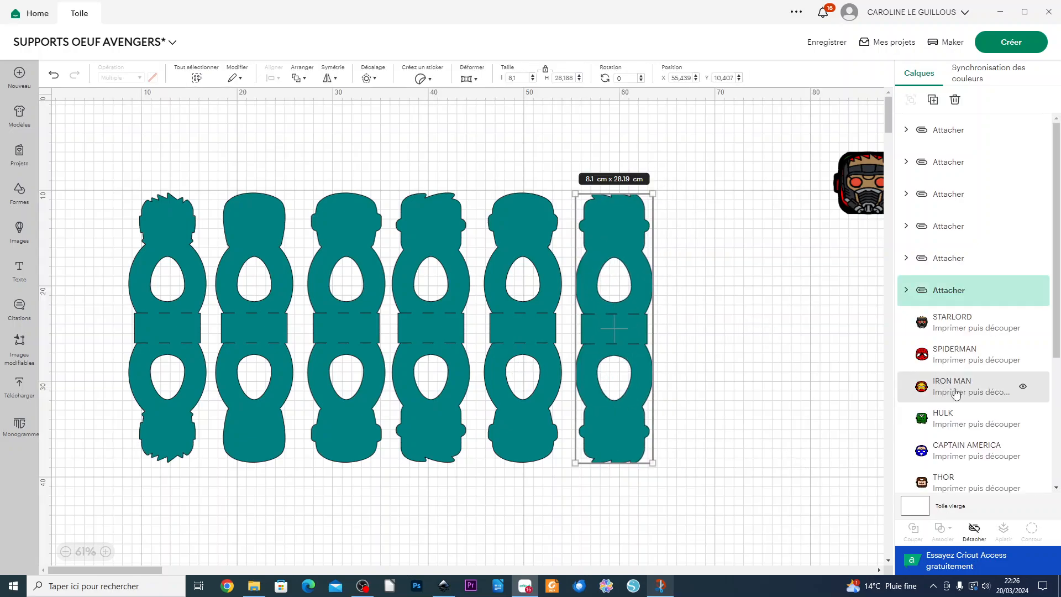
scroll(983, 415, down, 4)
scroll(984, 414, up, 4)
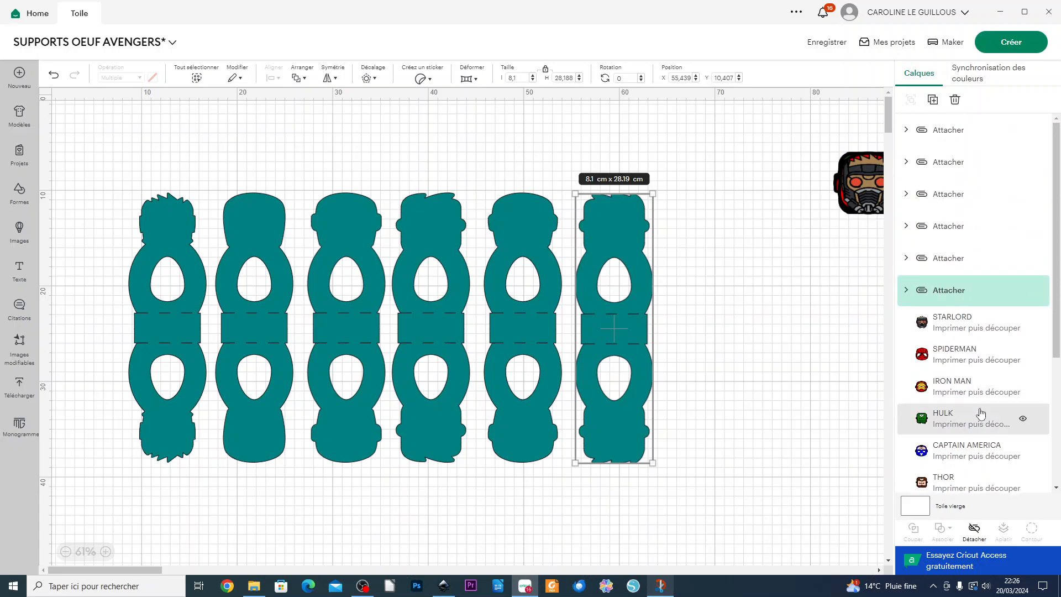
click(906, 290)
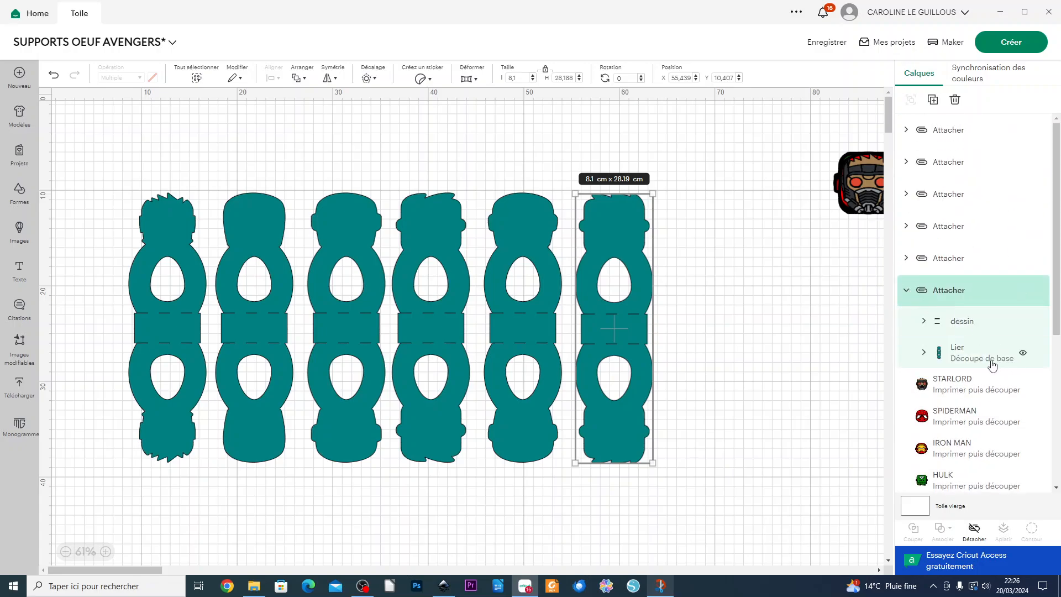
click(909, 342)
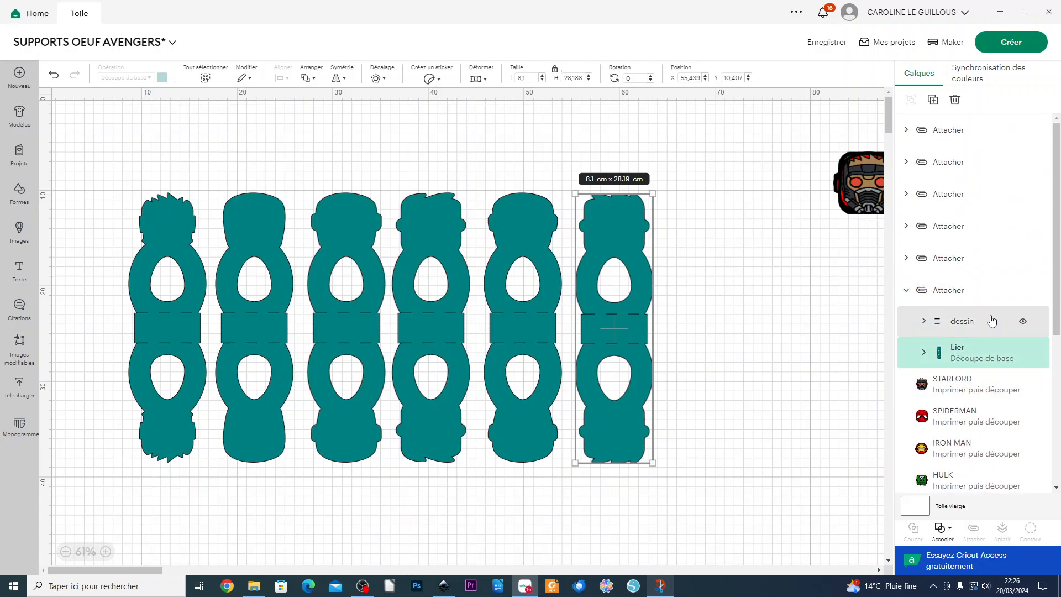
click(970, 289)
click(973, 528)
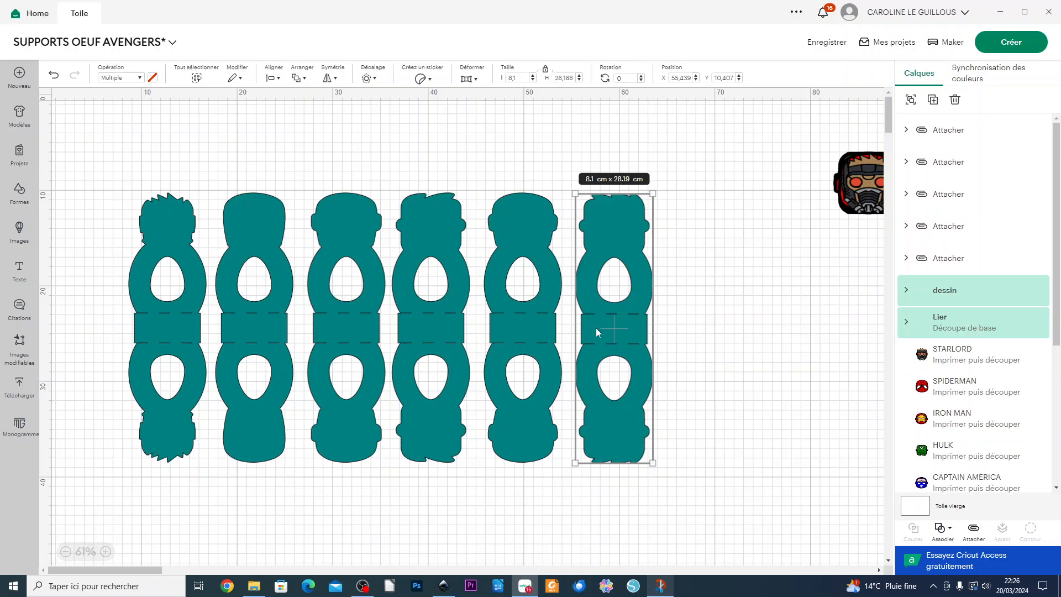
- Recolour the detached holder's base shape blue and attach its fold lines to it again
click(985, 330)
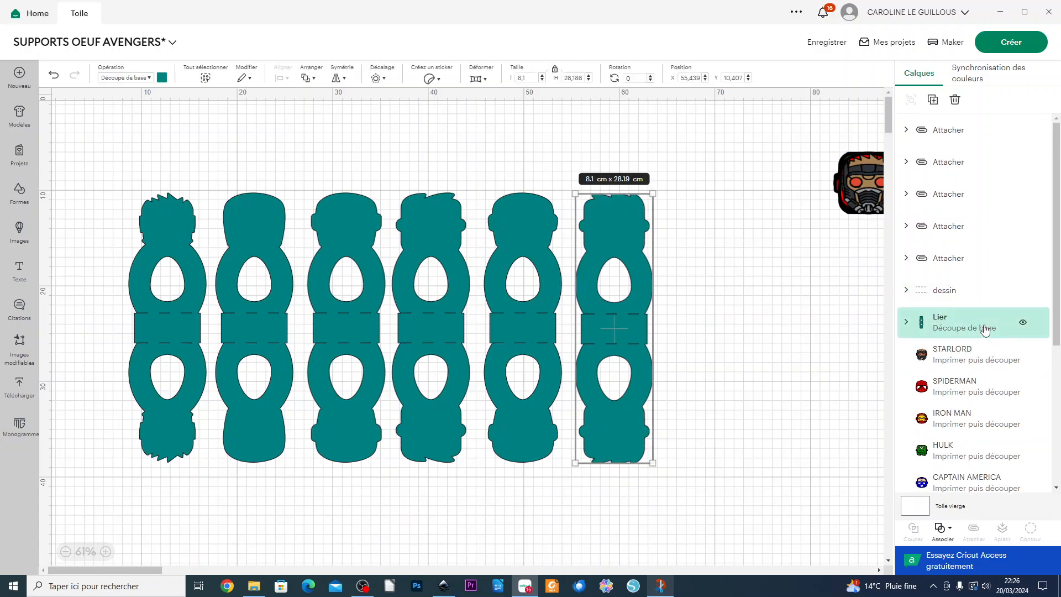
click(162, 78)
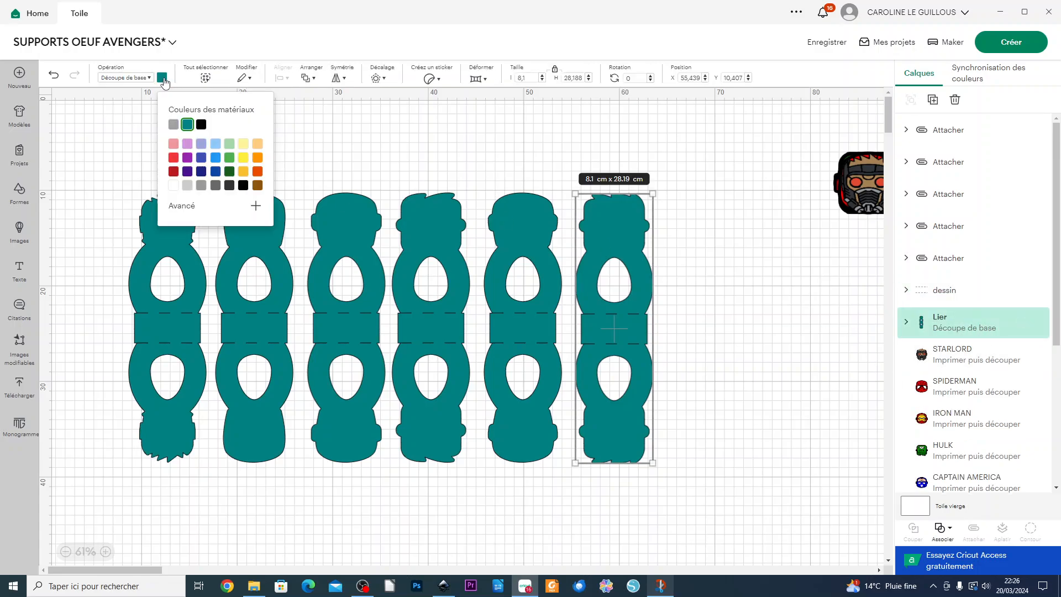
click(219, 159)
click(809, 364)
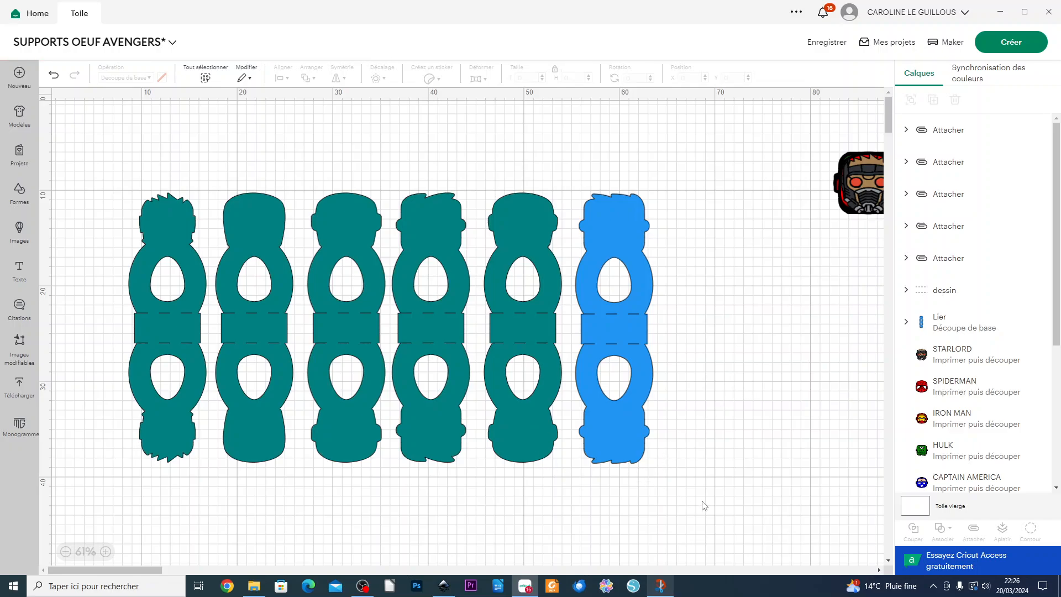
drag(696, 495, 571, 173)
click(981, 541)
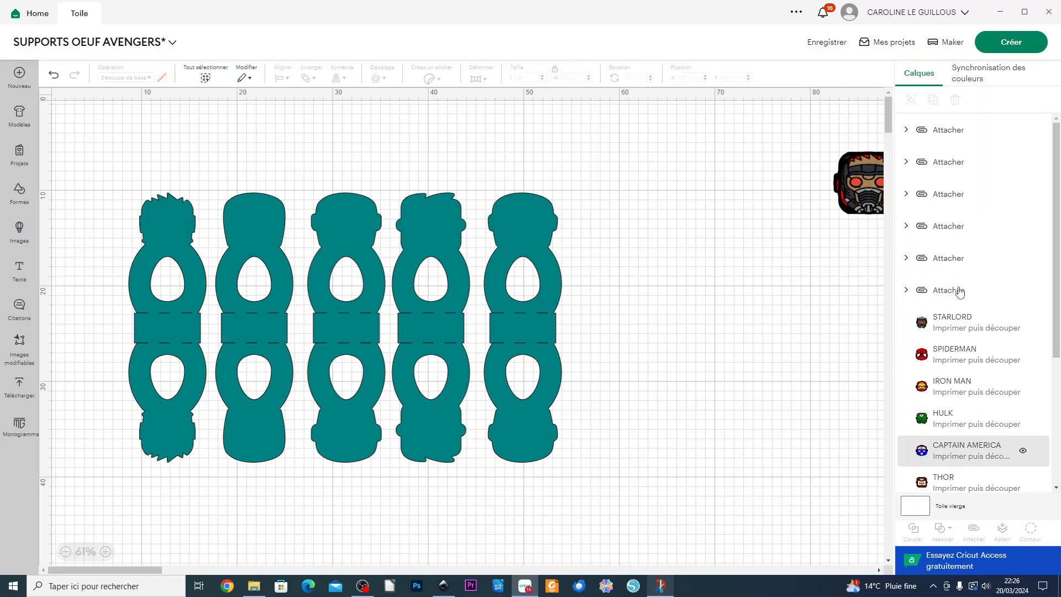
- Start making the project again and check the blue egg holder on the fifth mat
click(1011, 42)
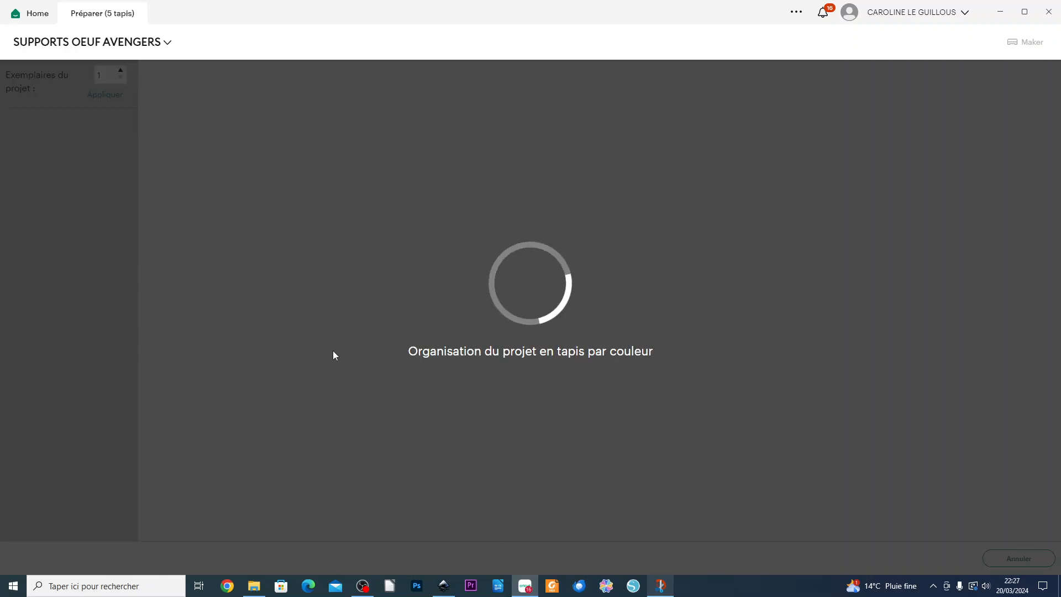
scroll(91, 373, down, 3)
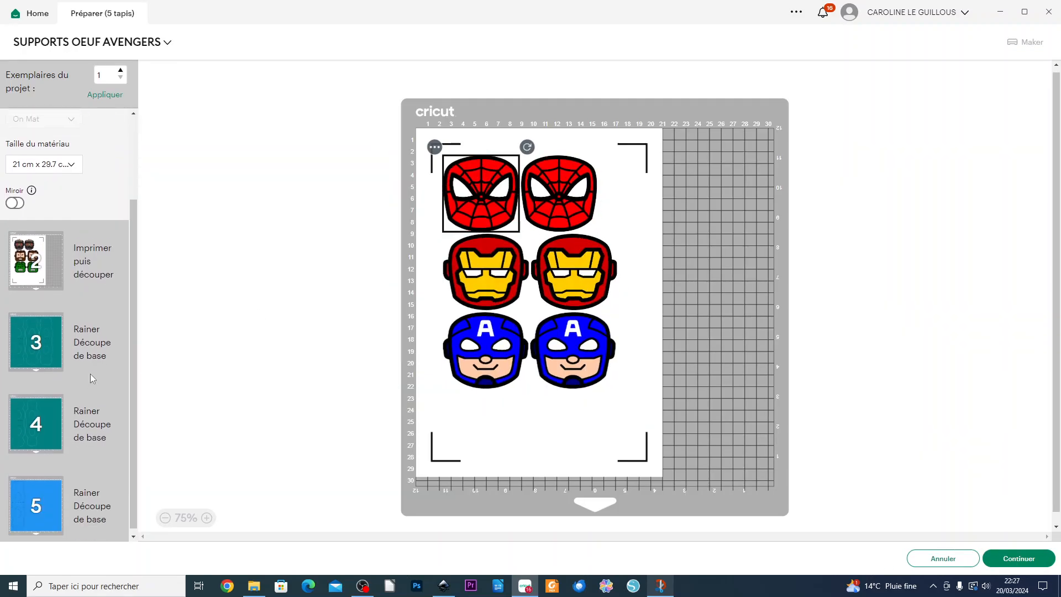
click(35, 509)
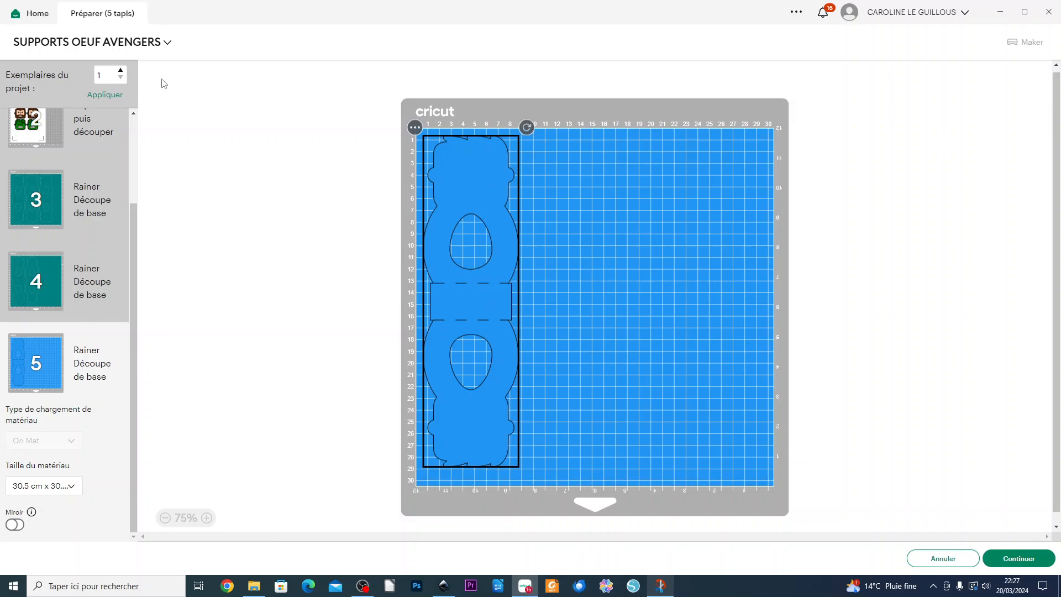
- Move the first two egg holders on the third mat onto a new mat with red material
click(38, 203)
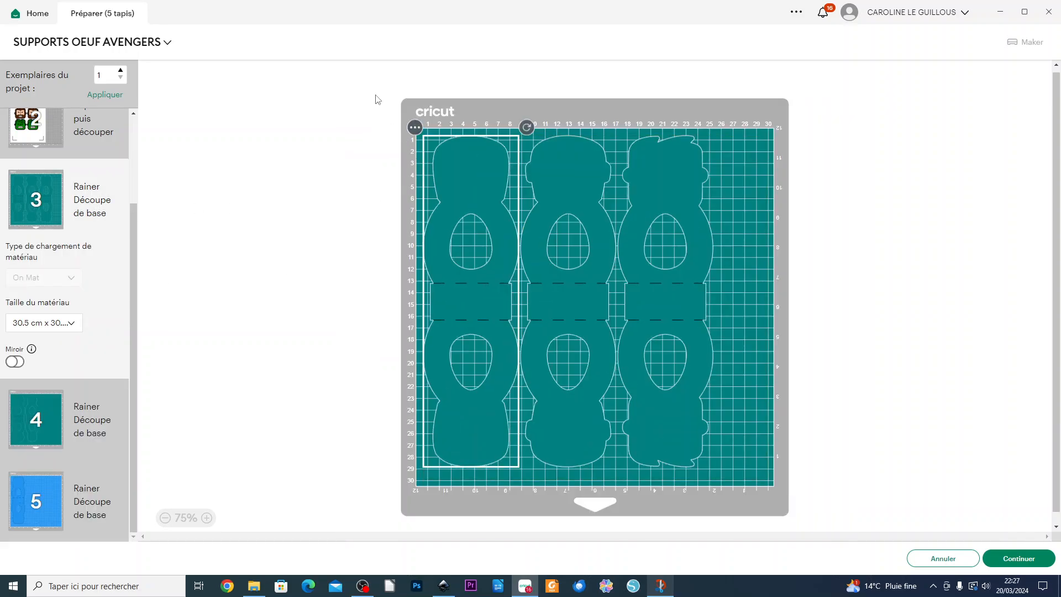
drag(375, 90, 595, 471)
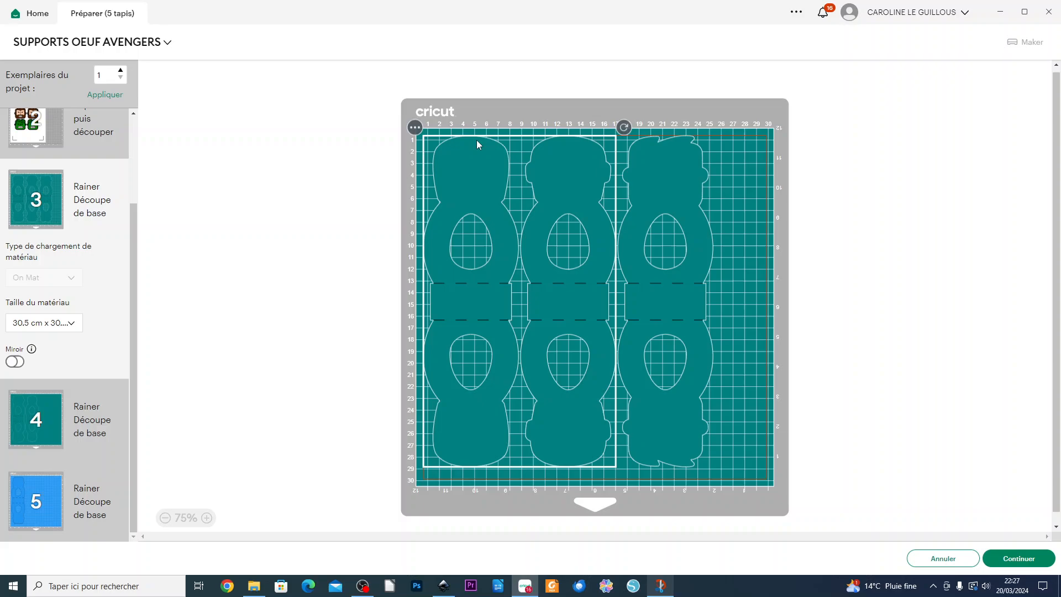
click(415, 127)
click(419, 155)
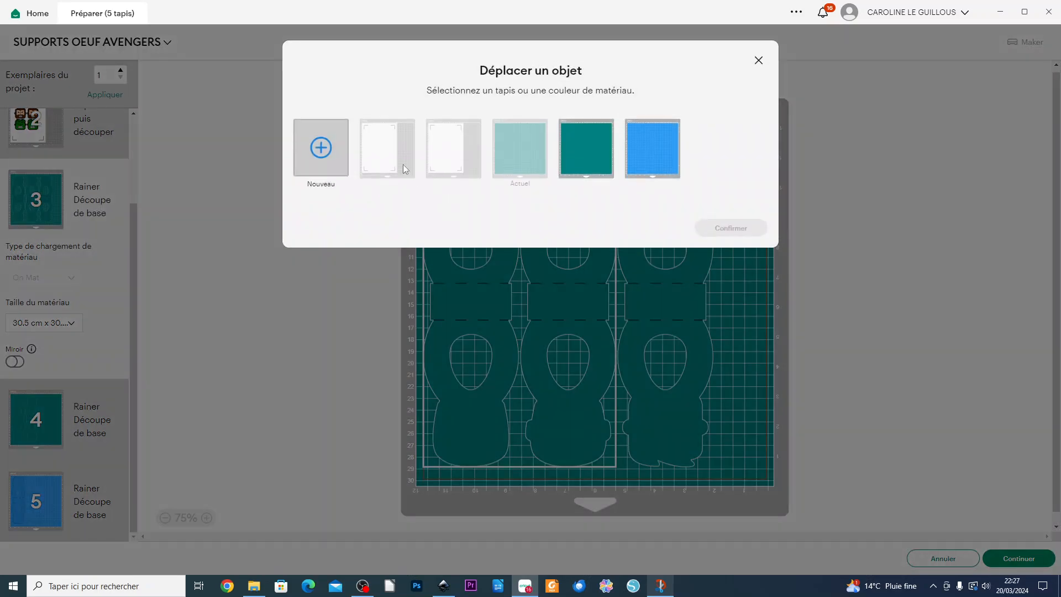
click(321, 148)
click(338, 174)
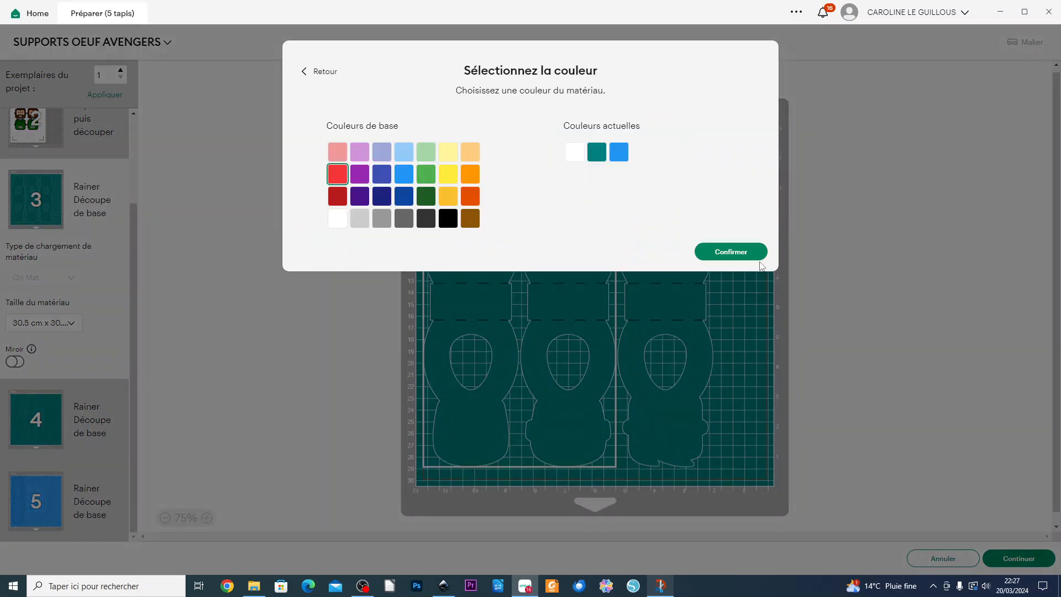
click(754, 251)
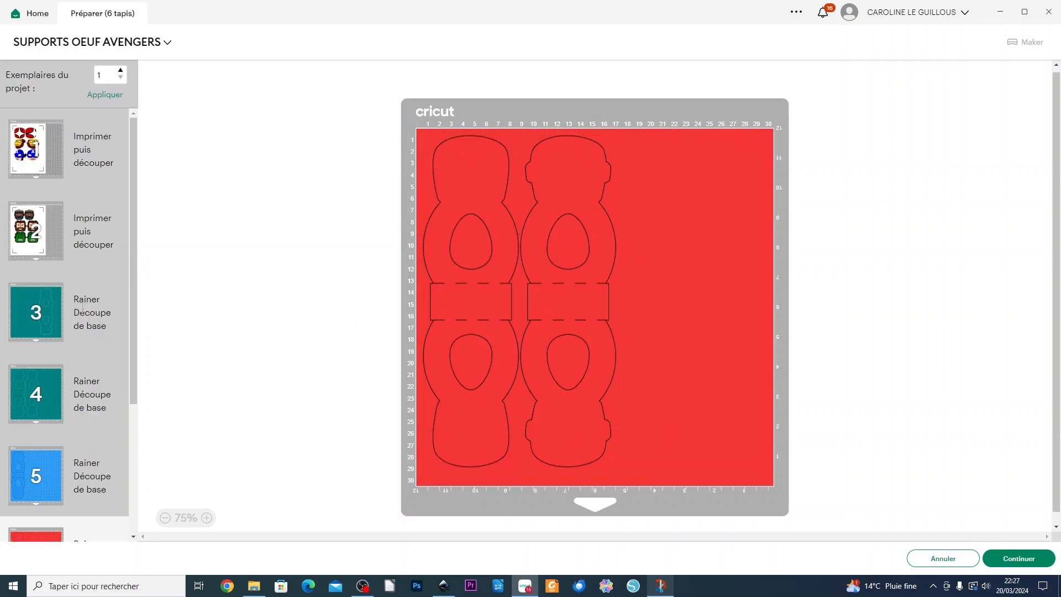
- Move the egg holder remaining on the third mat to the mat's left edge
scroll(36, 201, down, 2)
click(36, 202)
drag(658, 254, 354, 229)
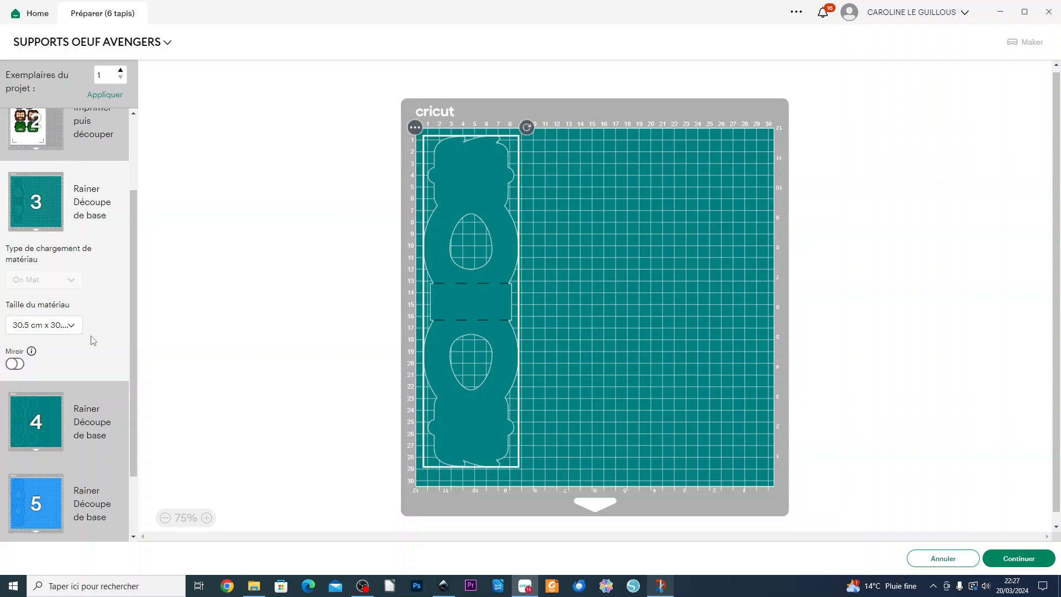
- Review the egg holders on the fourth mat and the red sixth mat, and continue to the machine connection stage
click(76, 449)
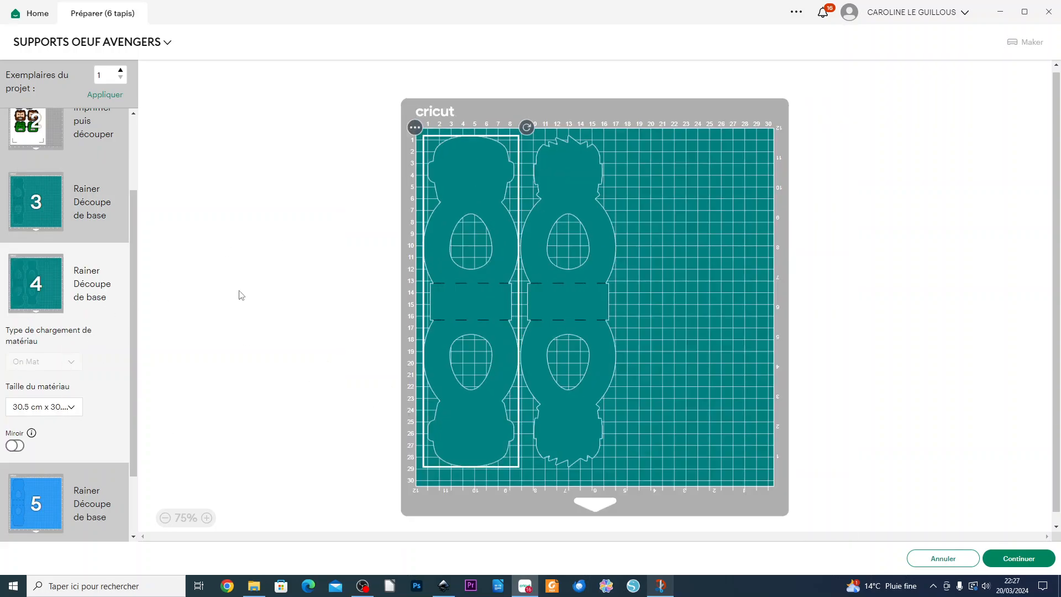
scroll(44, 266, down, 3)
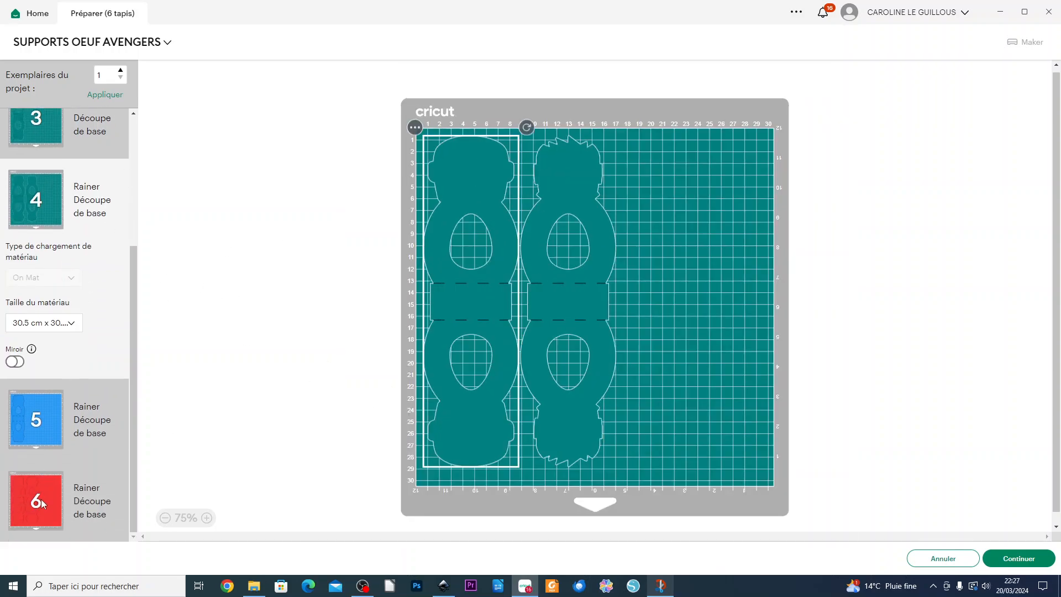
click(42, 502)
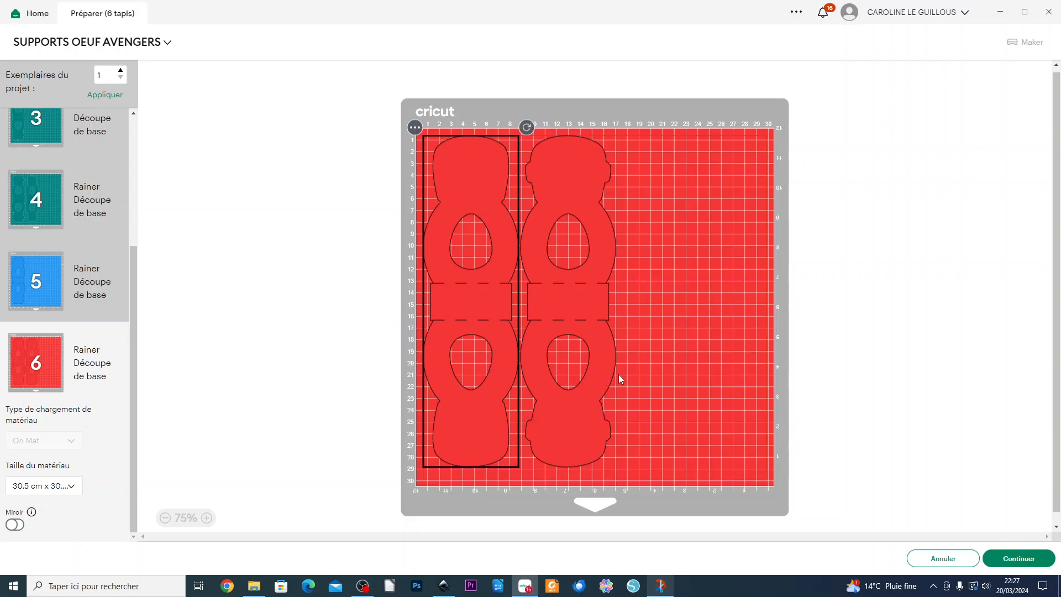
scroll(5, 362, up, 4)
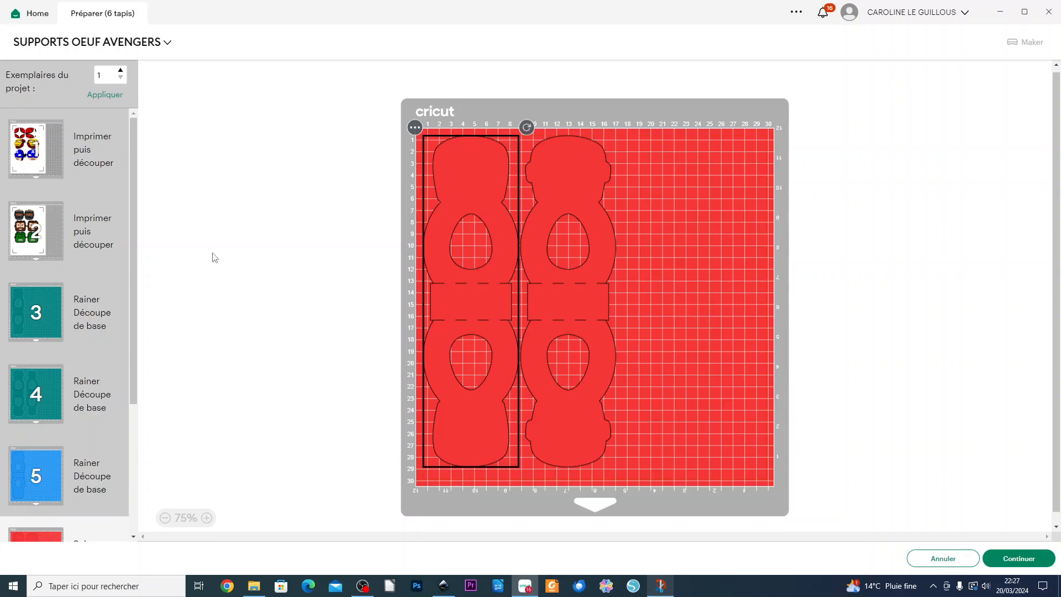
click(1027, 563)
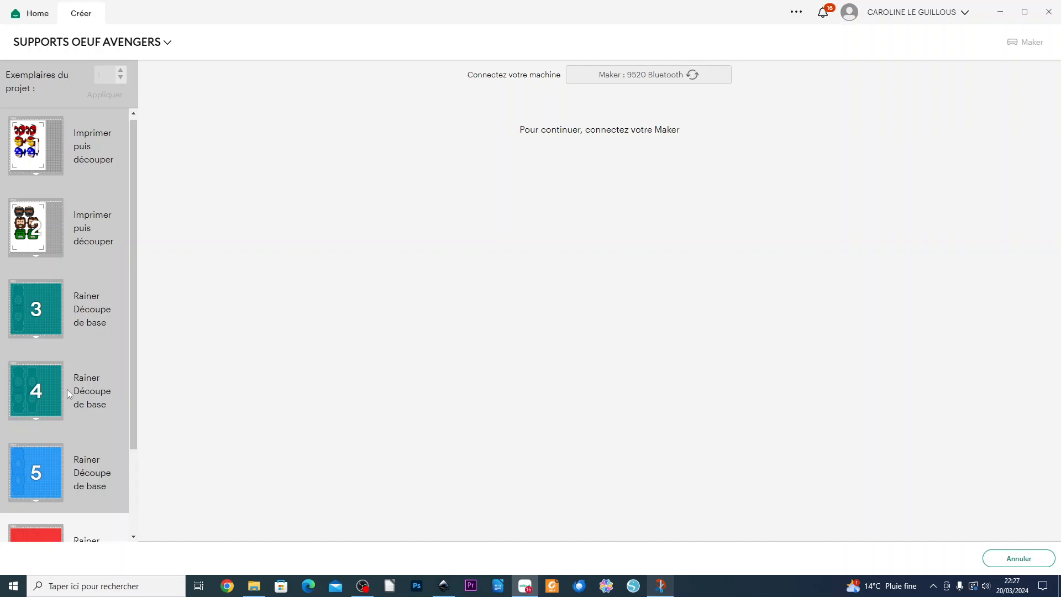
- Edit the red sixth mat so that its second egg holder sits at the mat's right edge
scroll(46, 384, down, 2)
click(21, 514)
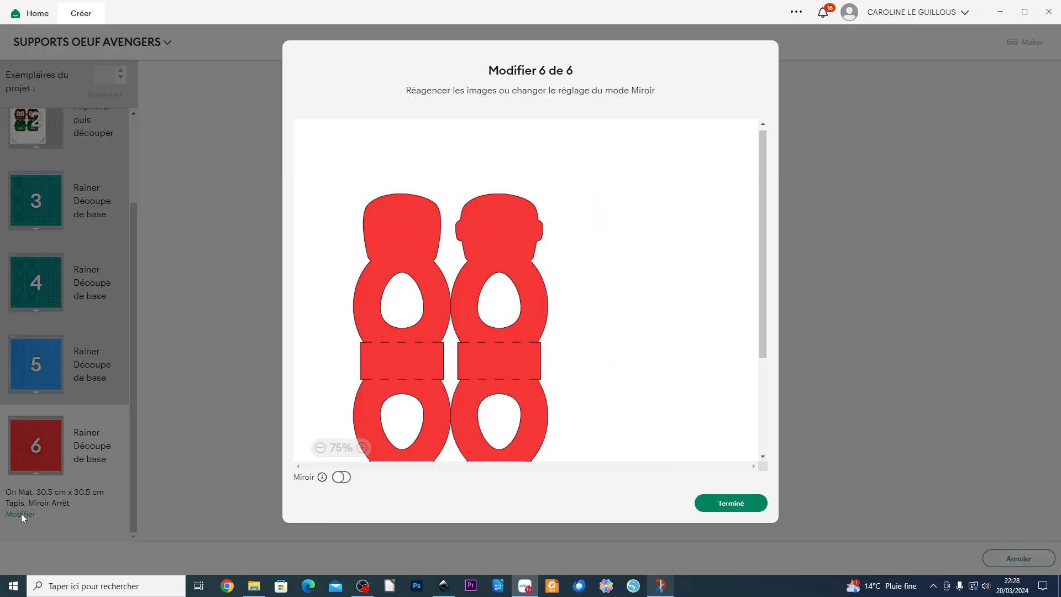
drag(545, 286, 524, 269)
drag(486, 380, 684, 251)
click(495, 286)
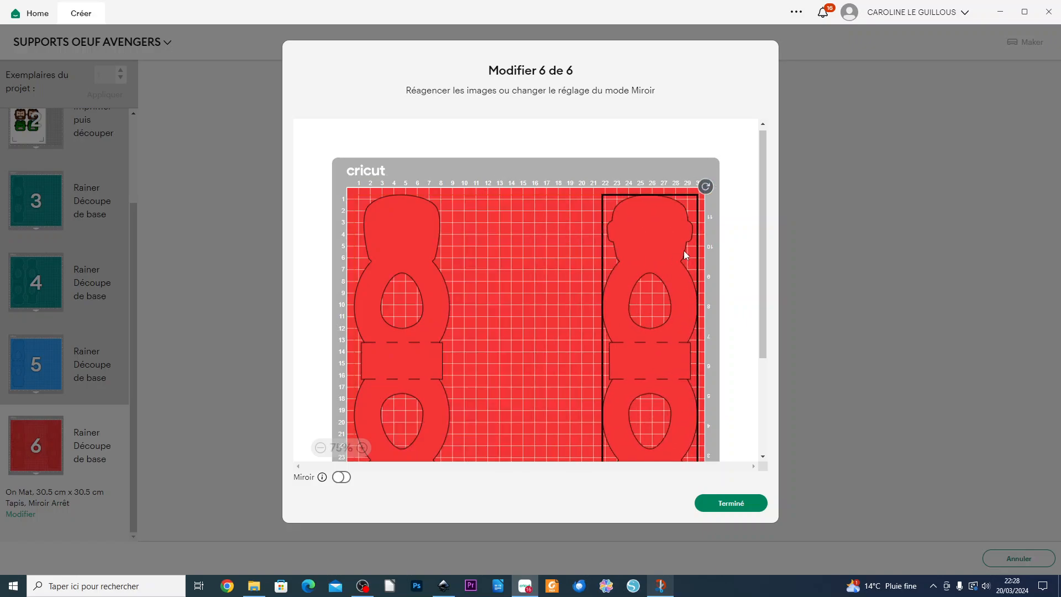
click(381, 334)
drag(678, 296, 642, 330)
click(404, 309)
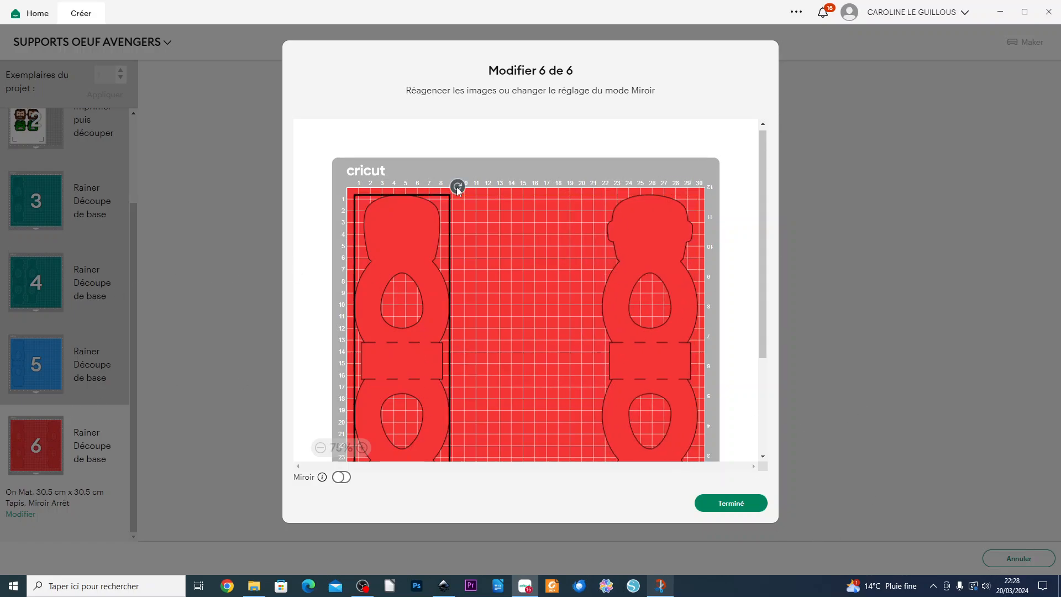
click(753, 503)
- Check the printing stage of the first mat, and cancel the making process to return to the canvas
scroll(44, 317, up, 2)
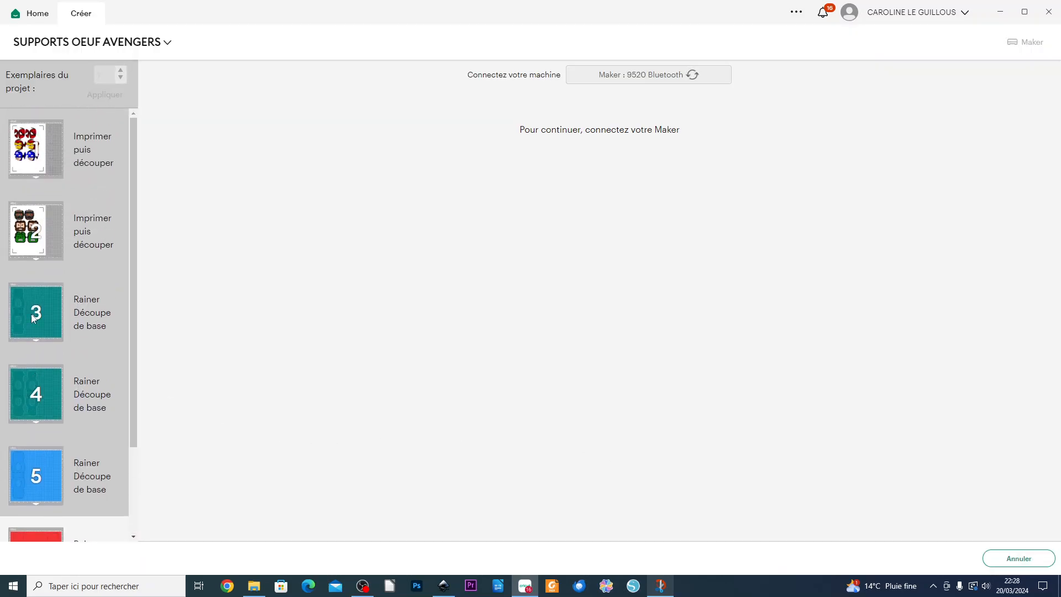
click(69, 163)
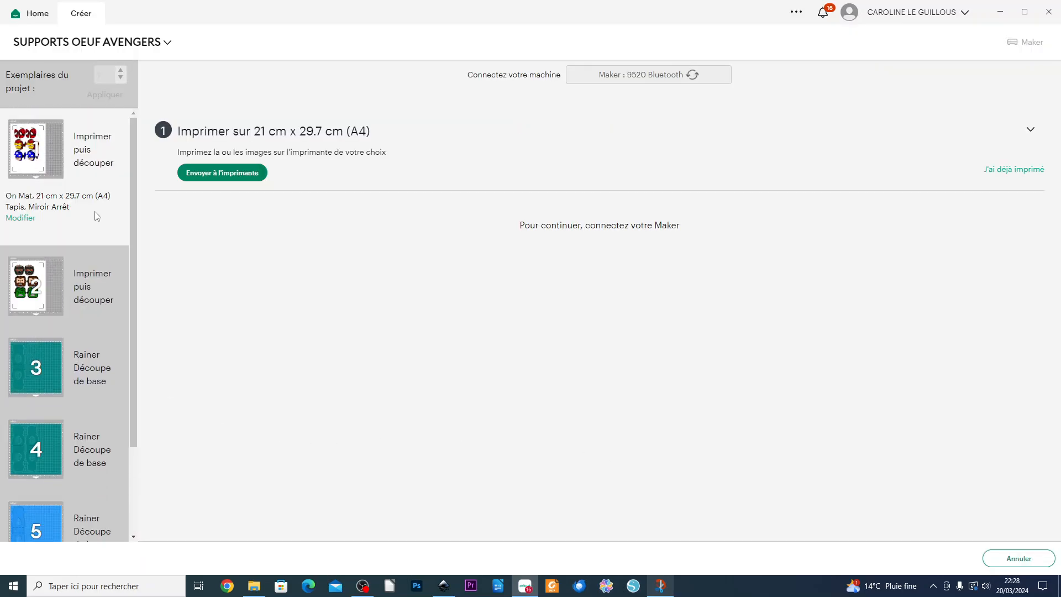
click(1024, 560)
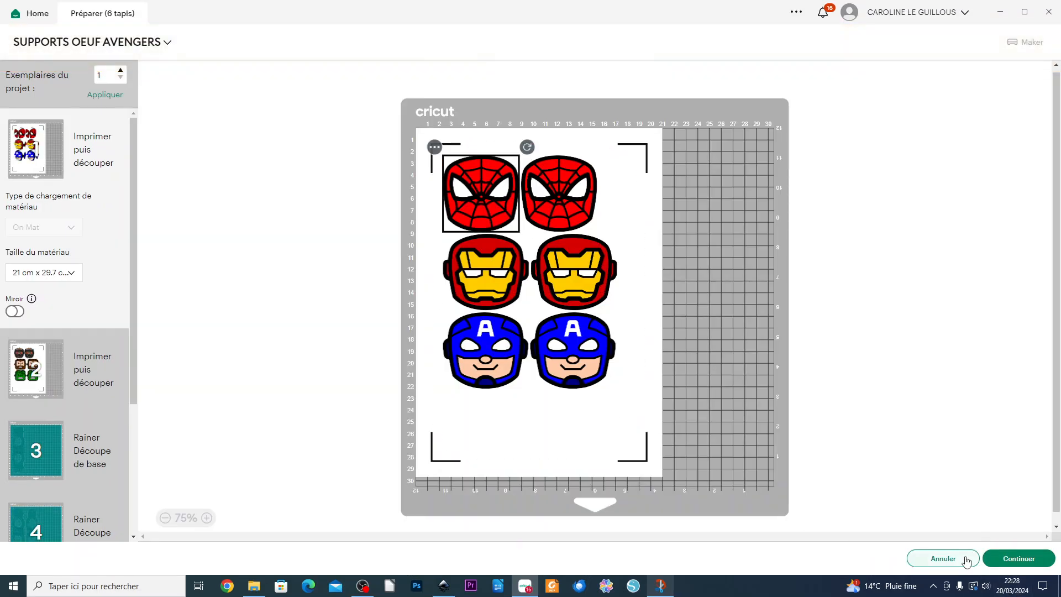
click(966, 561)
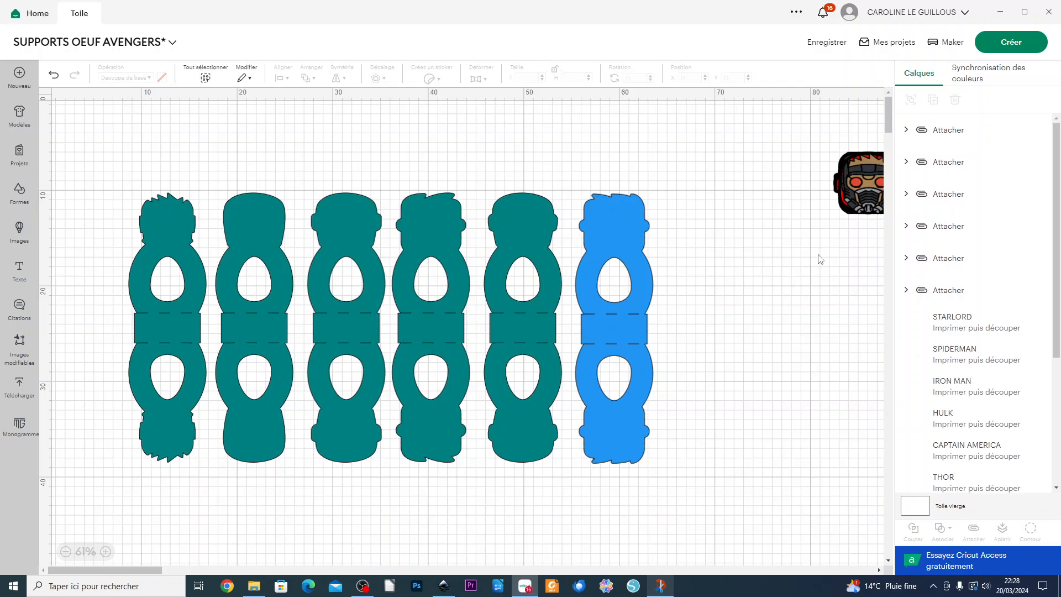
- Move the Star-Lord face beside the blue egg holder and open the full collection of uploaded images
drag(850, 194, 715, 281)
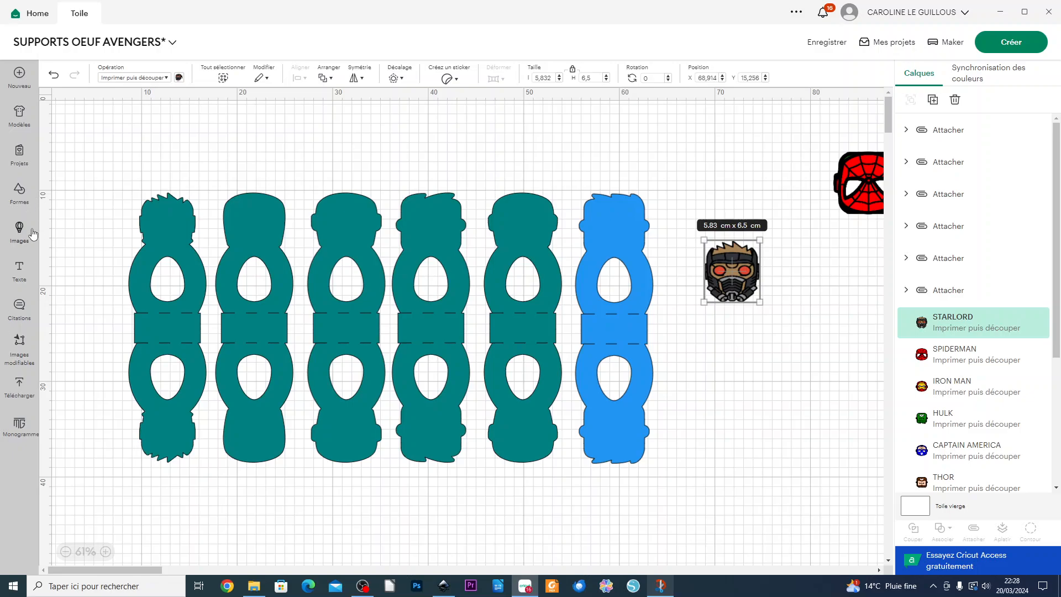
click(20, 392)
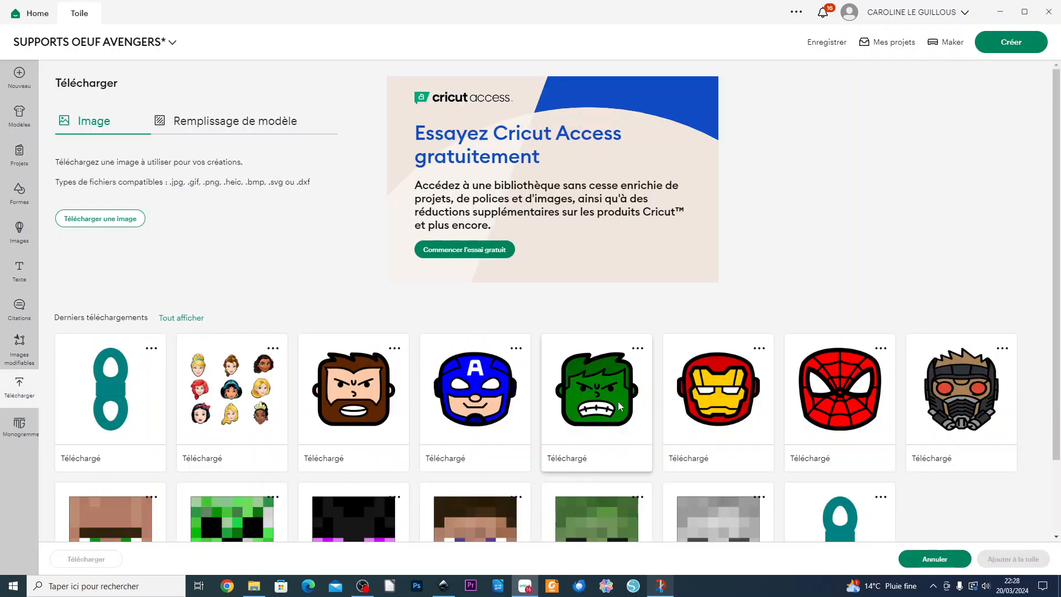
scroll(618, 400, down, 2)
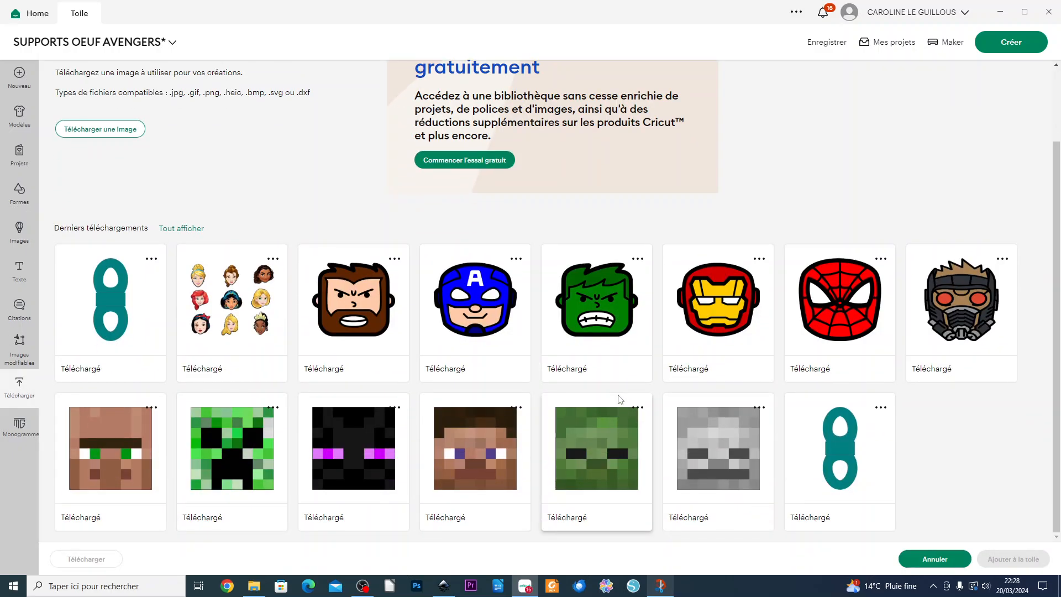
click(189, 228)
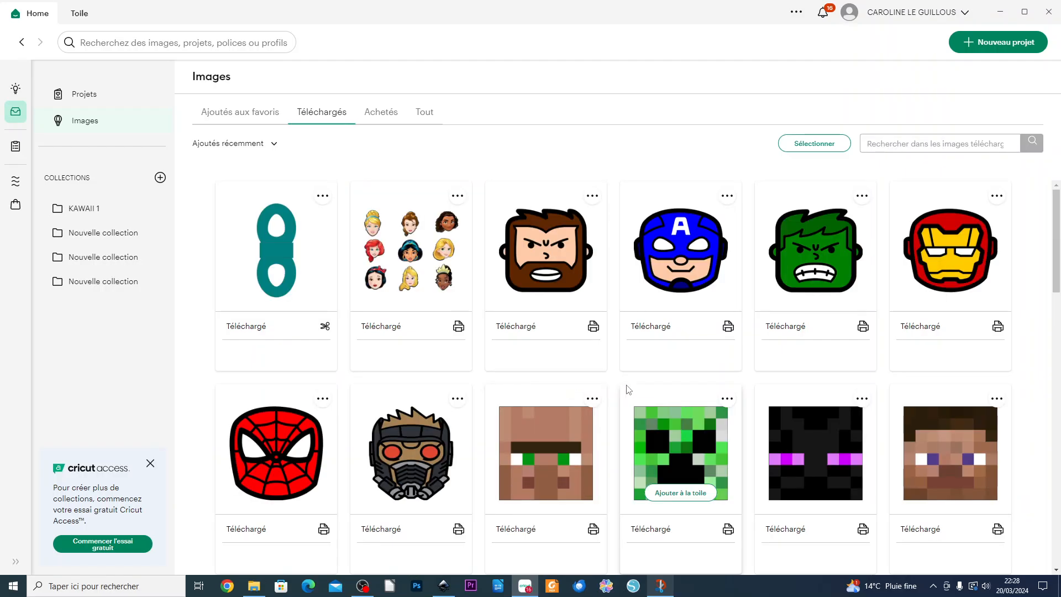
- Find the rabbit in a flowerpot among the uploaded images, add it to the canvas and show it there
scroll(627, 388, down, 6)
scroll(627, 389, down, 10)
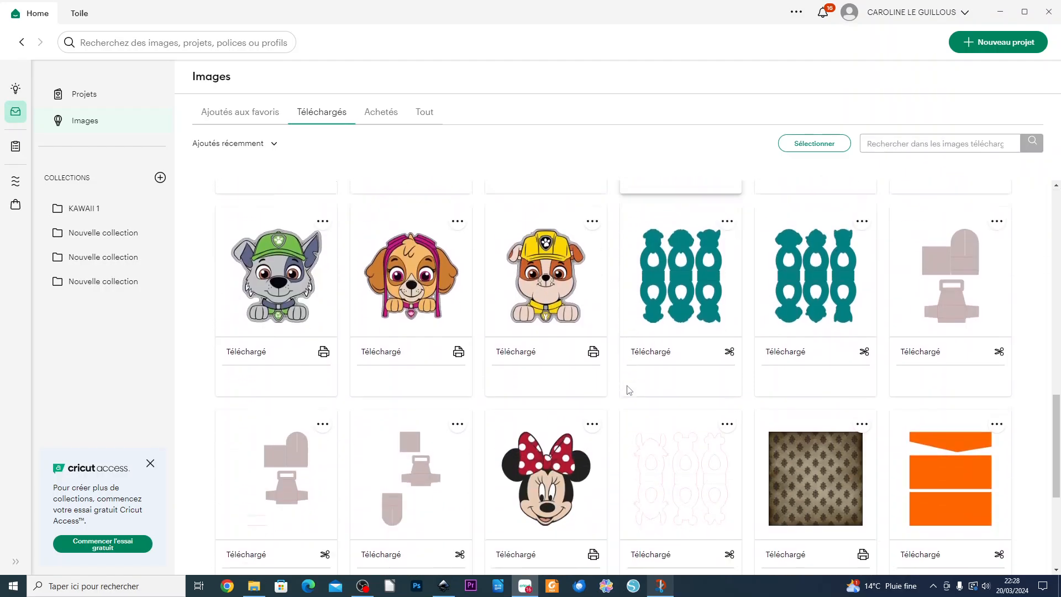
scroll(628, 390, down, 10)
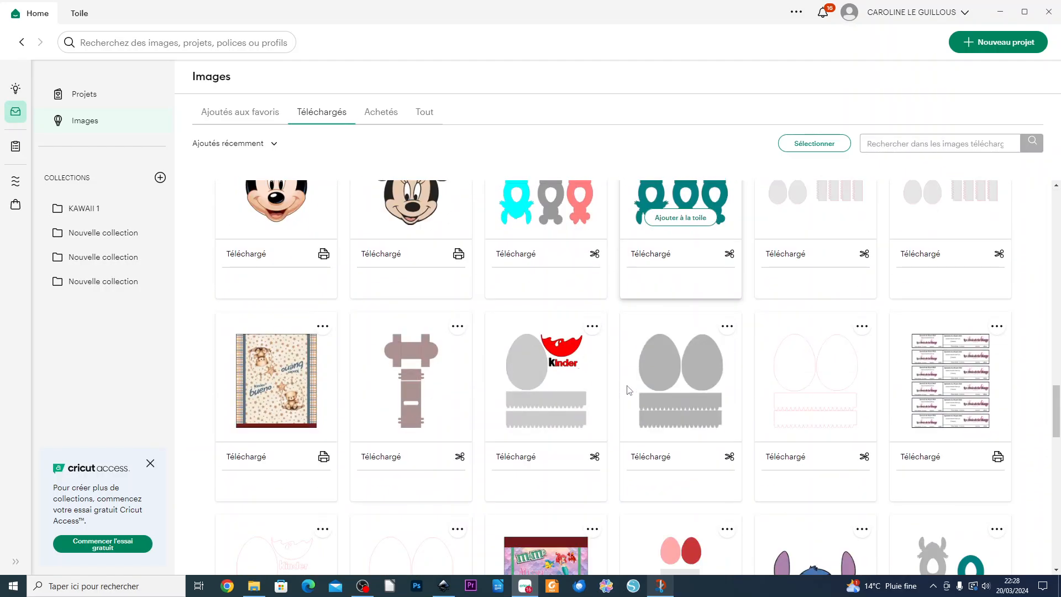
scroll(628, 390, down, 10)
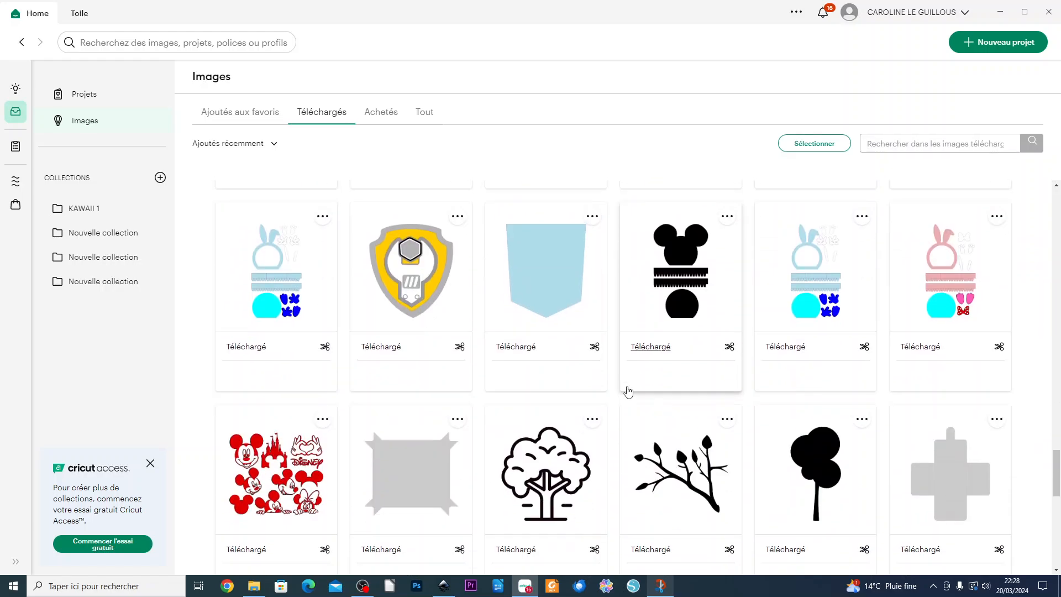
scroll(627, 389, up, 3)
scroll(628, 395, down, 7)
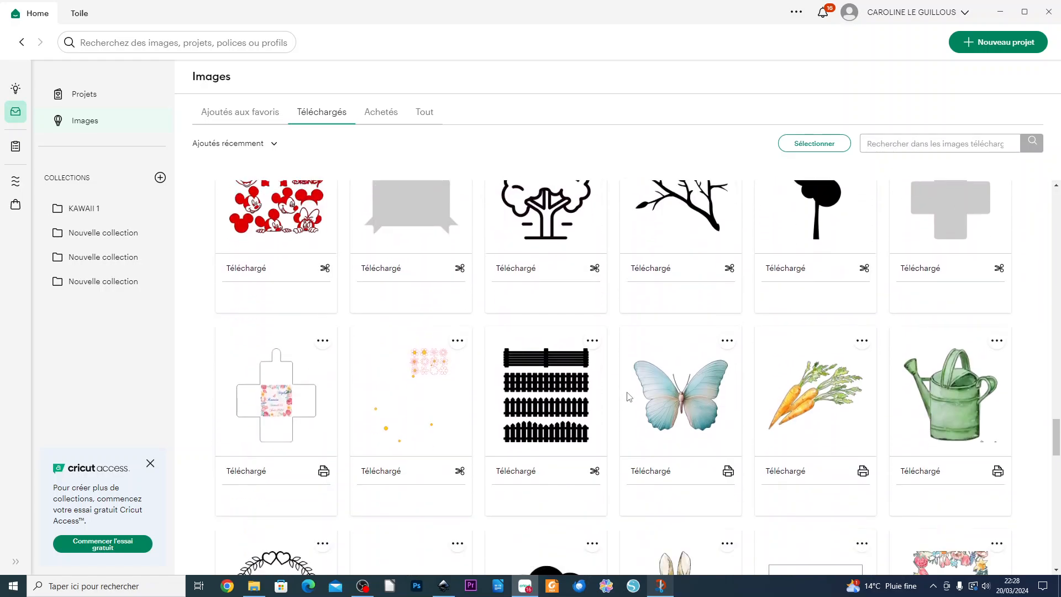
mouse_move(979, 330)
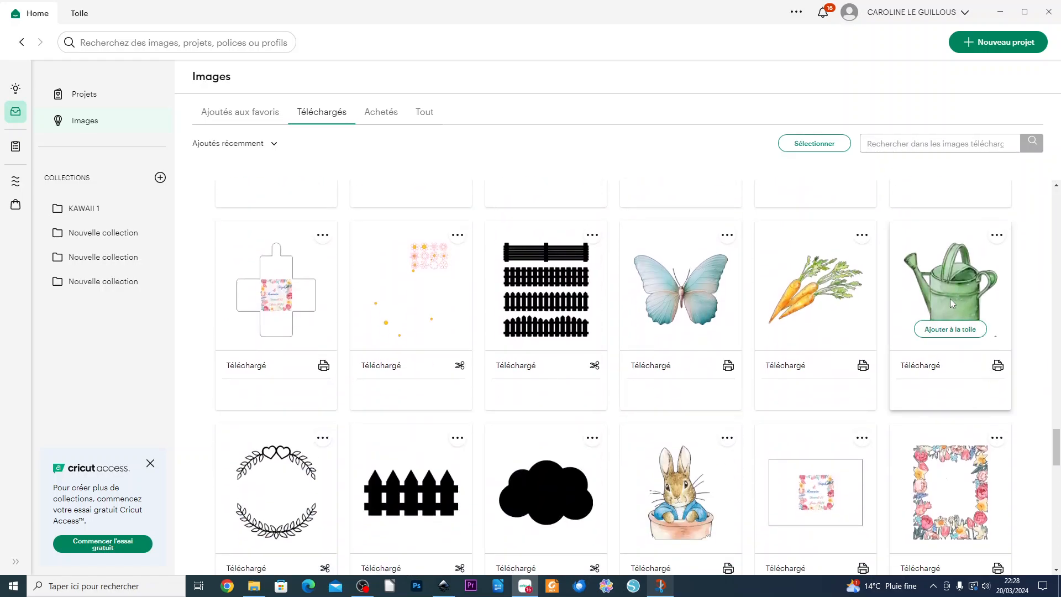
mouse_move(680, 503)
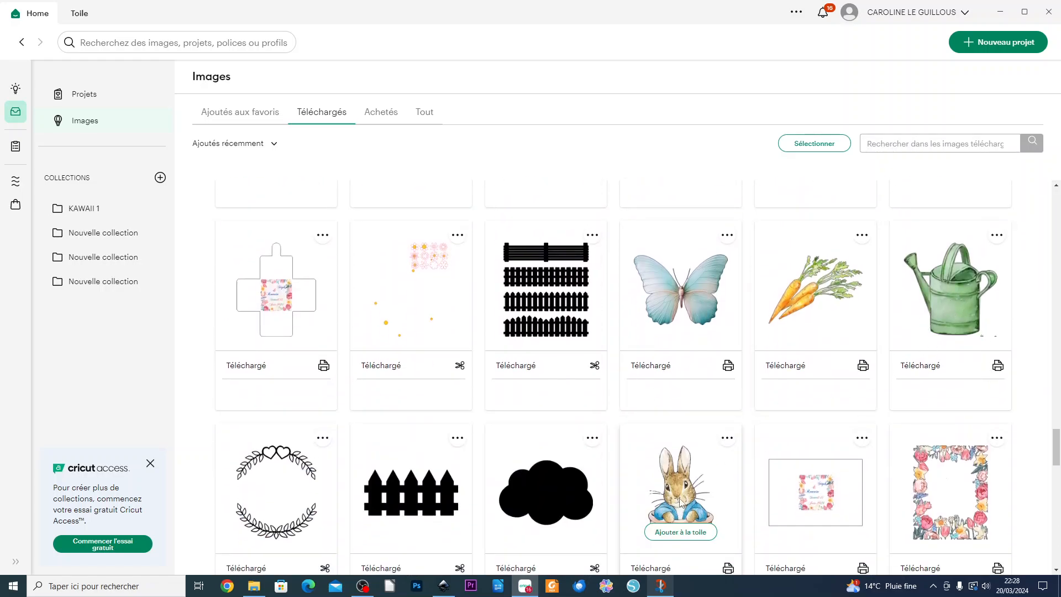
click(680, 531)
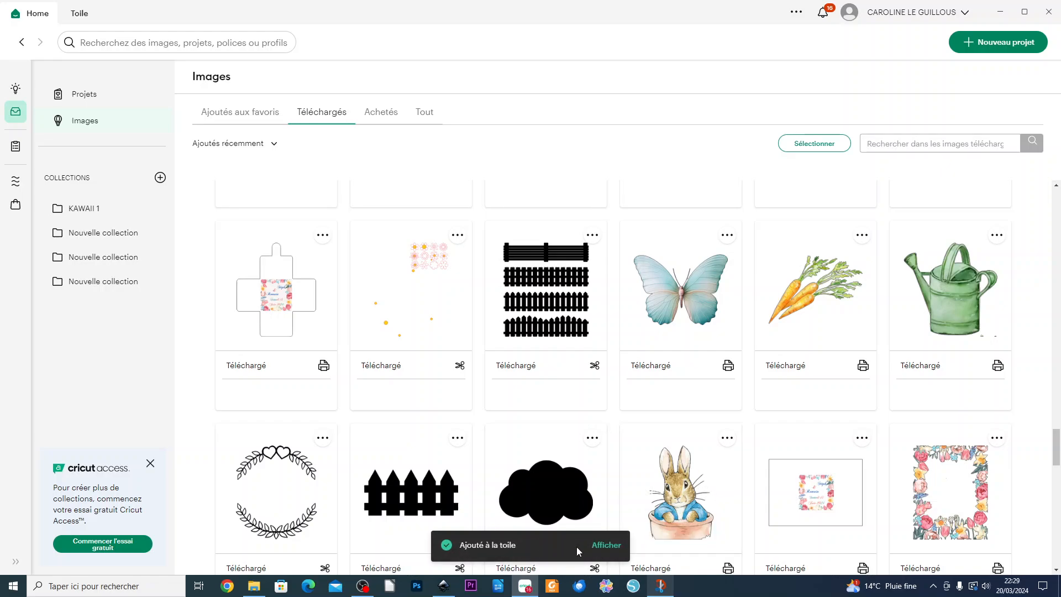
click(605, 545)
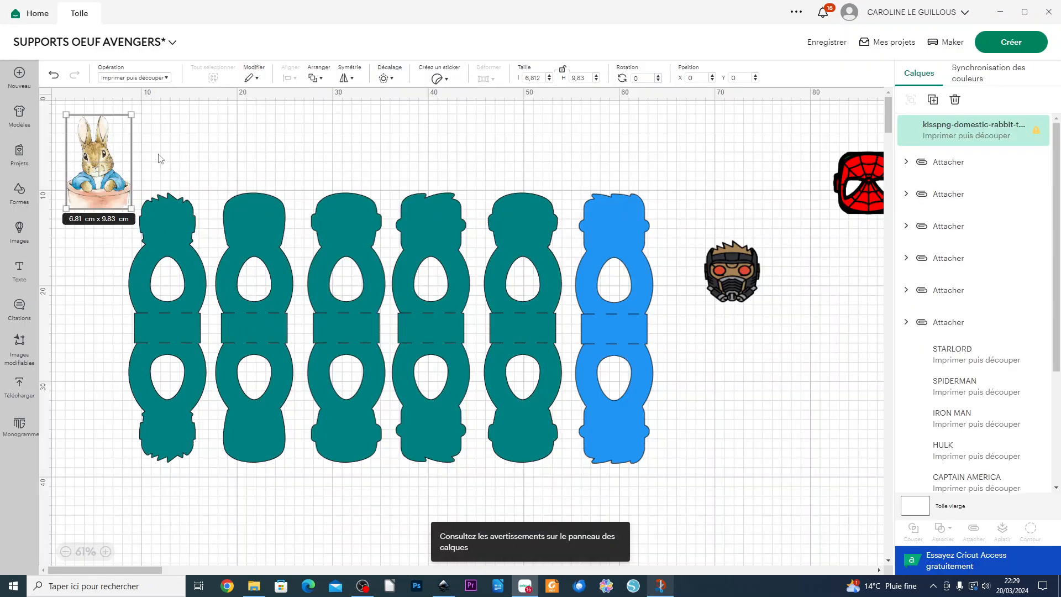
- Place the rabbit over the first egg holder's upper head and a vertically flipped copy over its lower head
drag(94, 182, 172, 227)
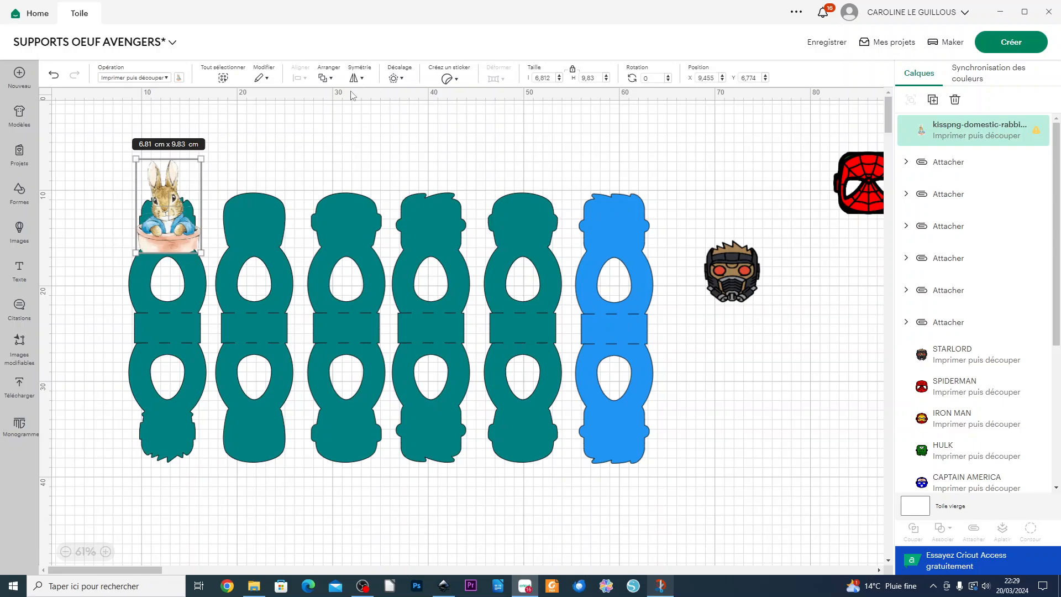
key(ctrl+d)
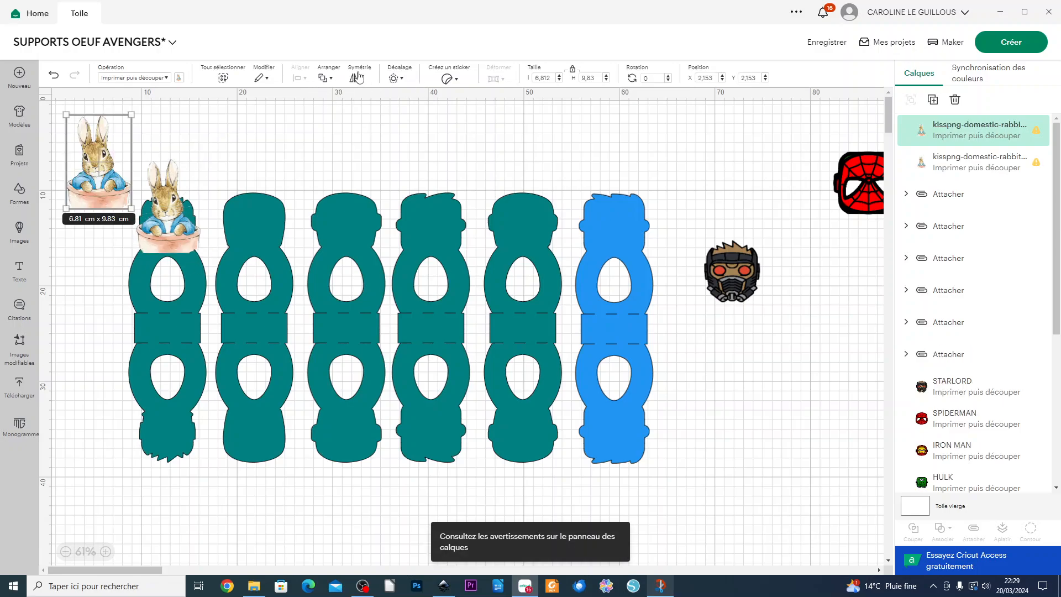
click(356, 78)
click(376, 120)
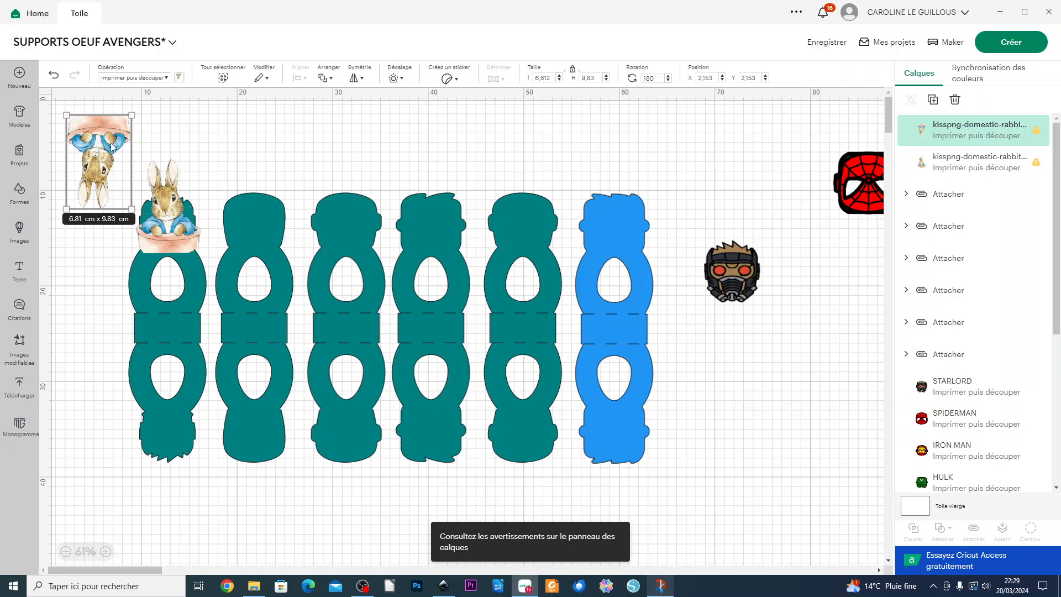
drag(103, 128, 183, 421)
drag(171, 422, 170, 417)
- Try narrowing the first egg holder together with both rabbits to about 7.22 cm wide, and undo the change
drag(102, 154, 196, 449)
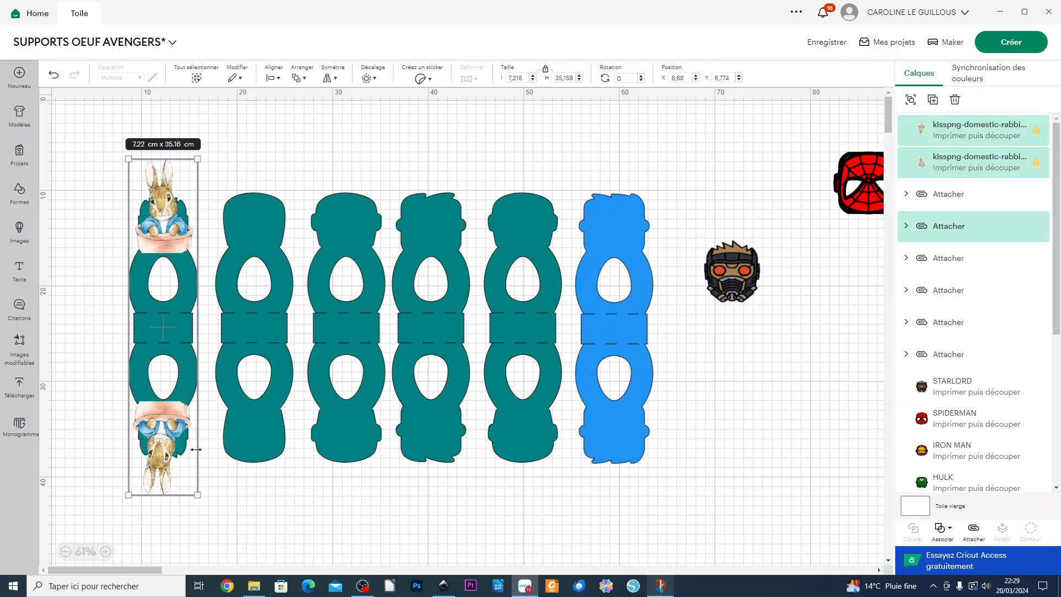
click(54, 75)
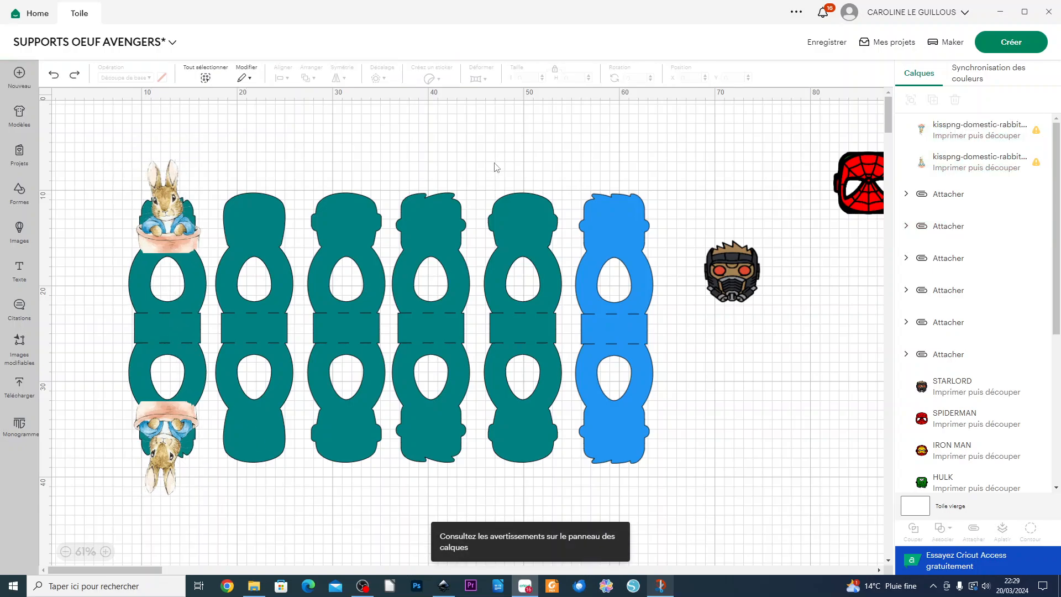
drag(86, 148, 184, 459)
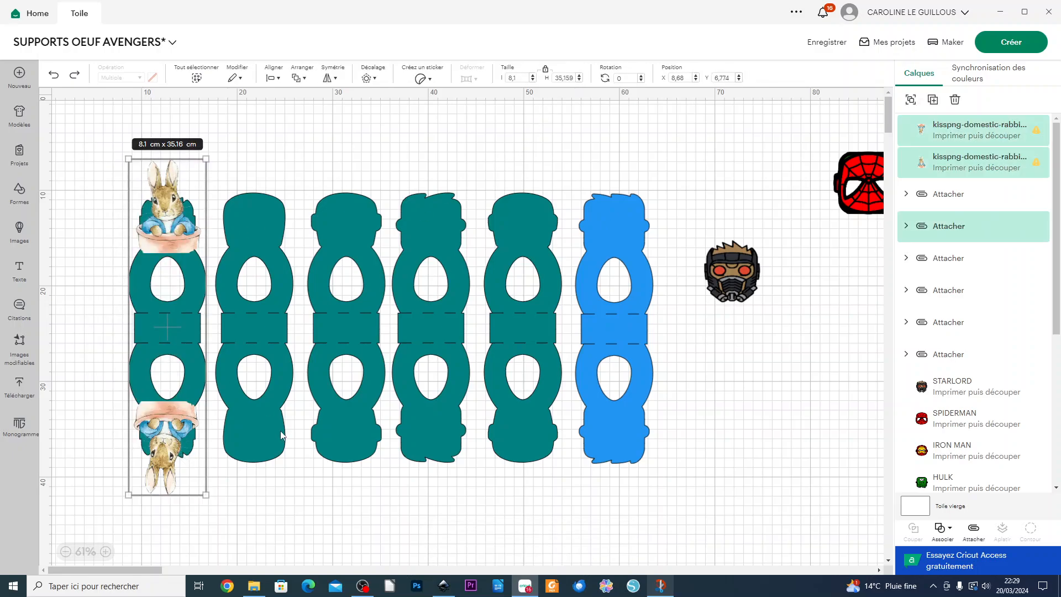
click(312, 504)
- Scale the upright rabbit down to about 4.49 x 6.48 cm and centre it on the first egg holder's upper head
click(168, 217)
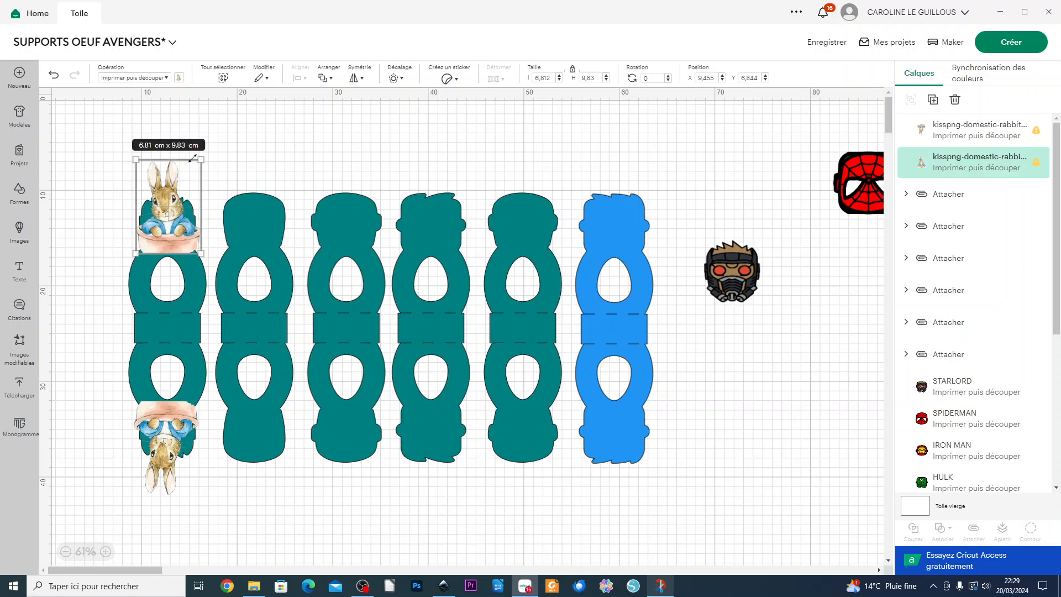
drag(193, 158, 178, 189)
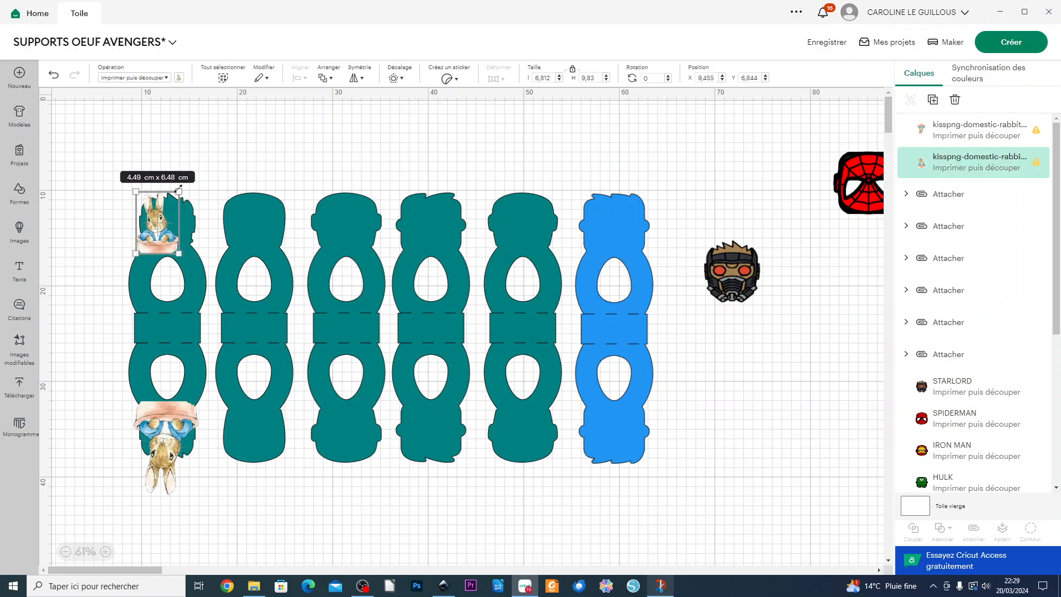
drag(155, 248, 162, 247)
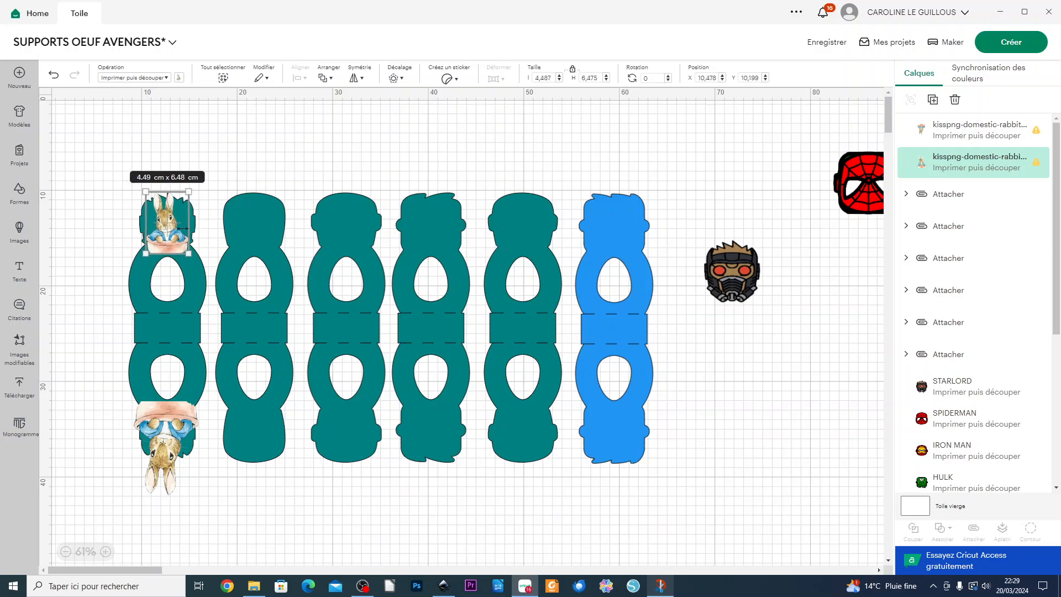
- Delete the small upright rabbit from the first egg holder, and try to delete the flipped rabbit as well
click(210, 482)
click(178, 427)
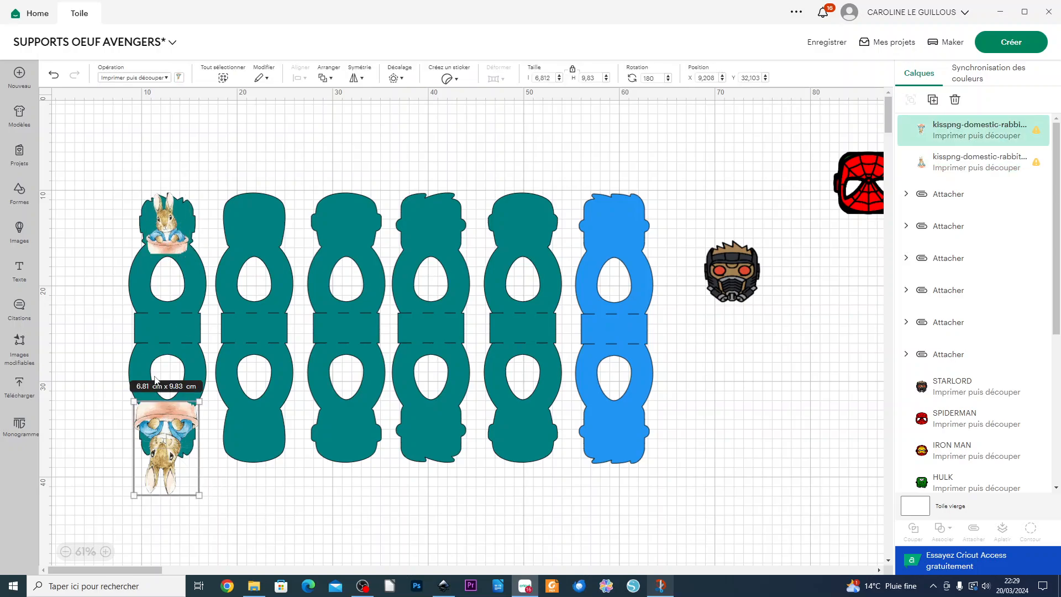
click(173, 218)
key(Delete)
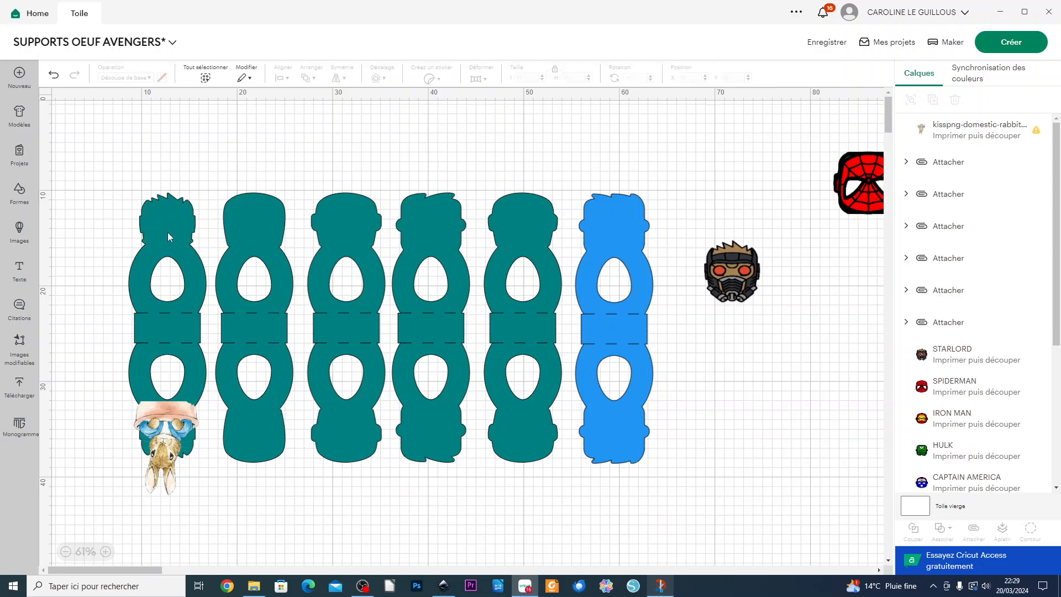
click(164, 432)
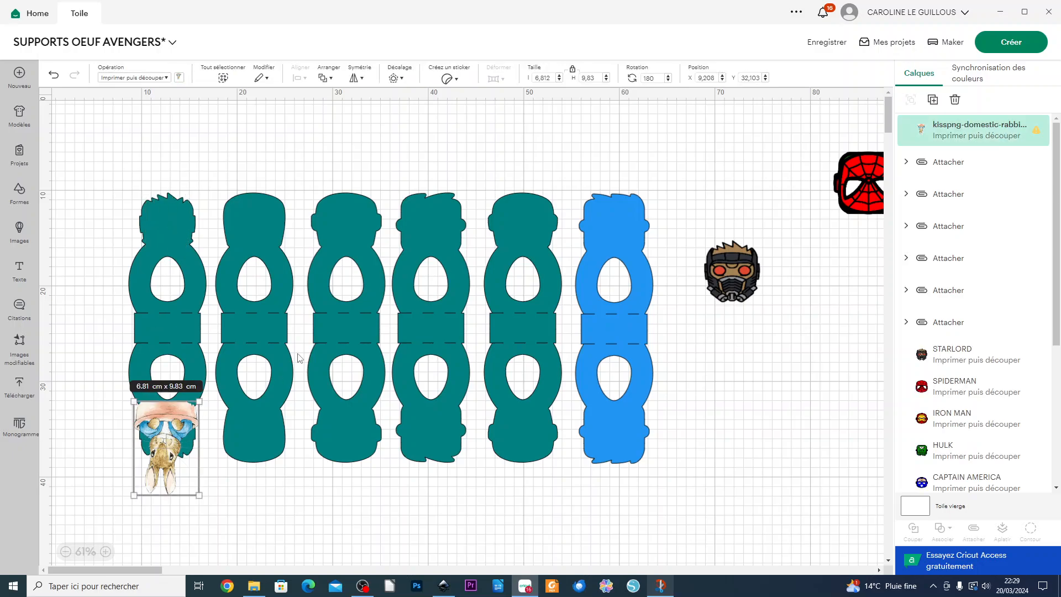
key(Delete)
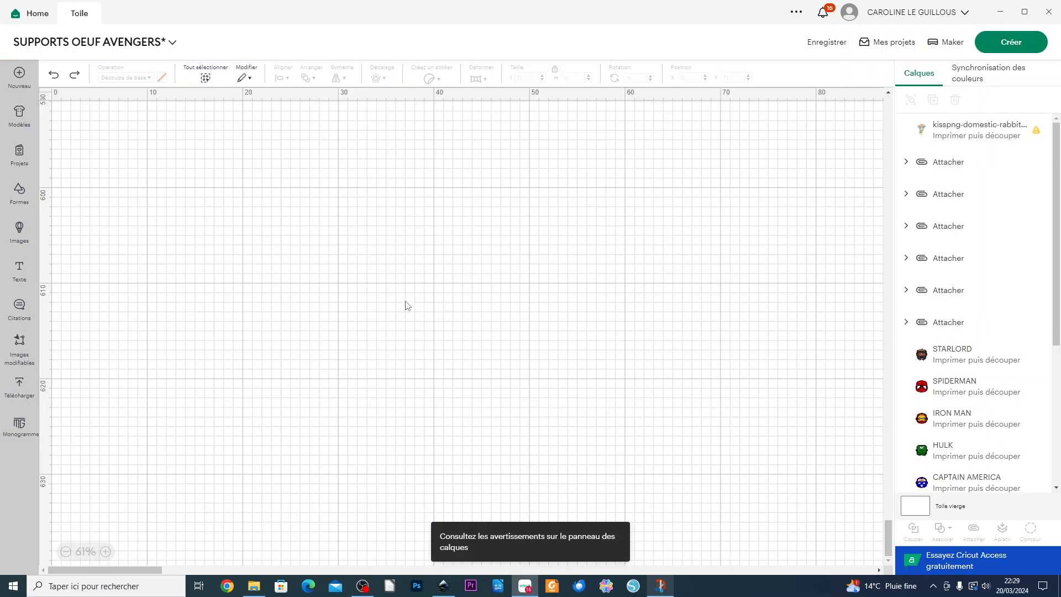
- Bring the egg holders near the canvas origin back into view
scroll(408, 305, down, 5)
click(303, 580)
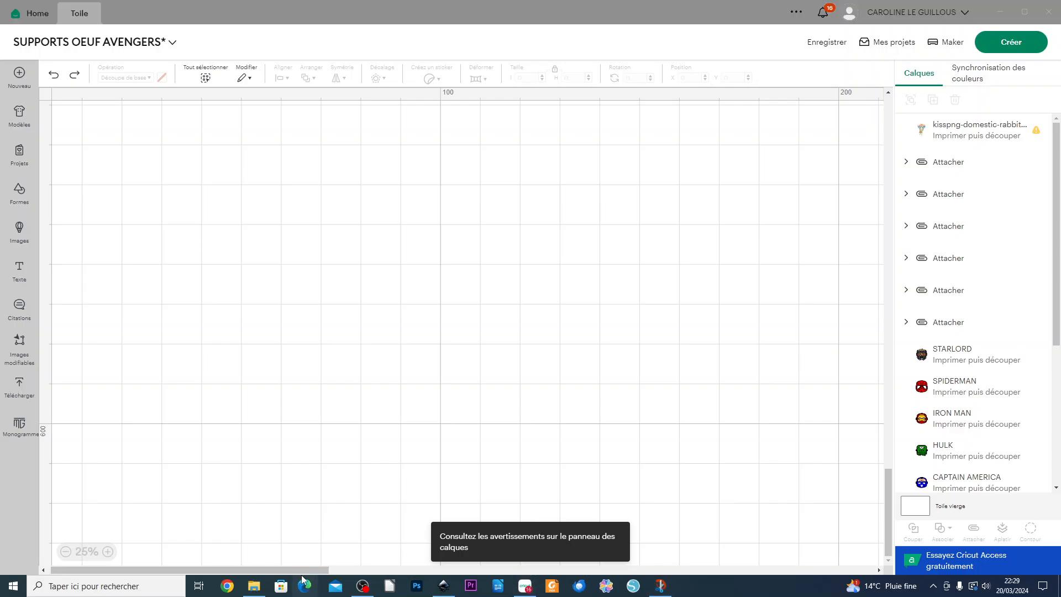
drag(303, 570, 207, 569)
scroll(341, 372, up, 8)
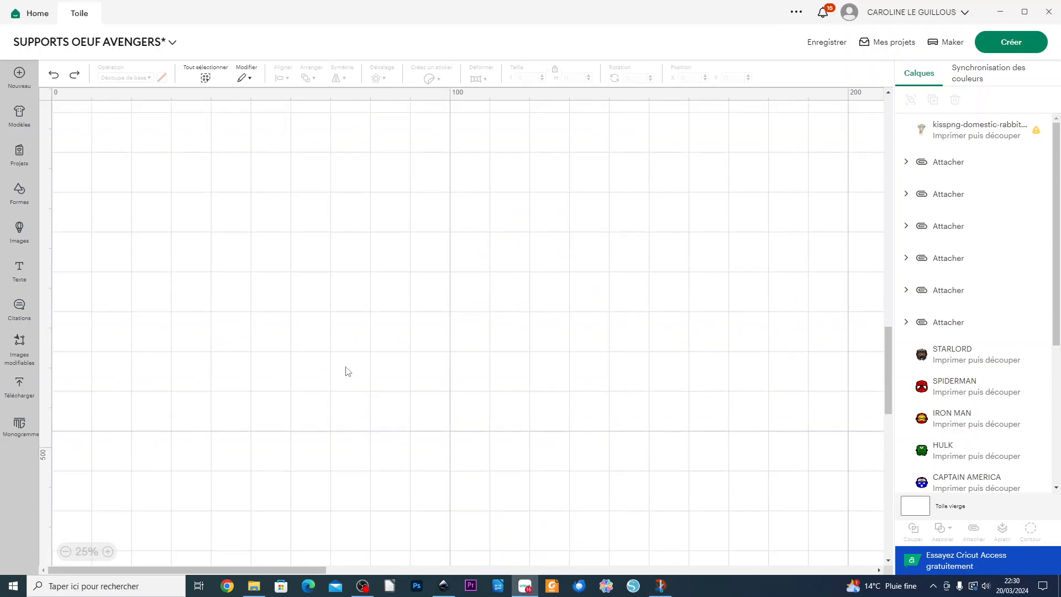
scroll(381, 351, up, 10)
scroll(166, 229, up, 2)
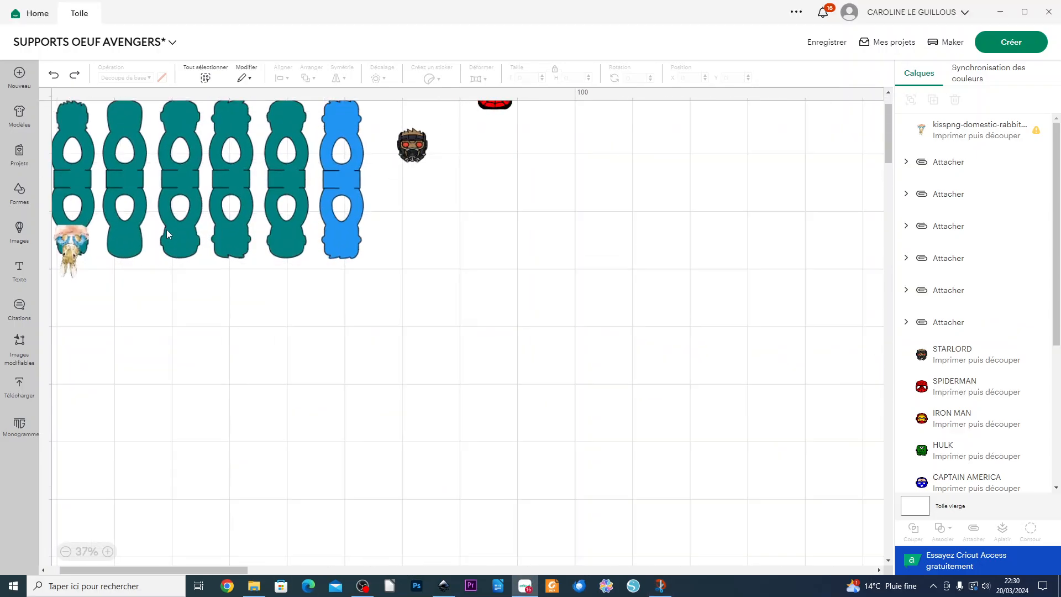
- Move the flipped rabbit off the first egg holder to the empty canvas below the Star-Lord head
scroll(167, 230, up, 2)
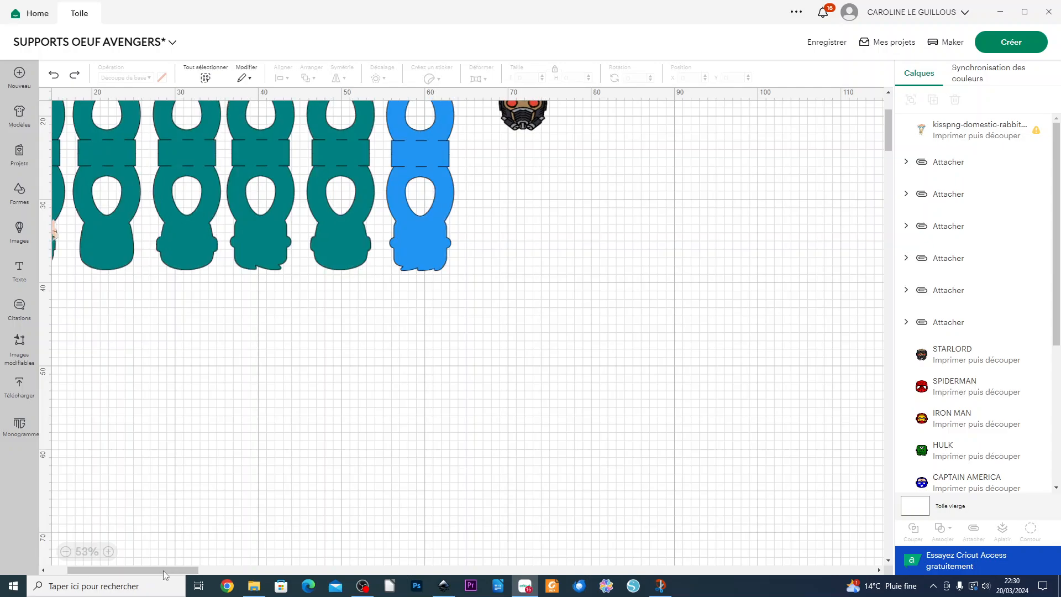
drag(164, 571, 144, 570)
scroll(278, 340, up, 3)
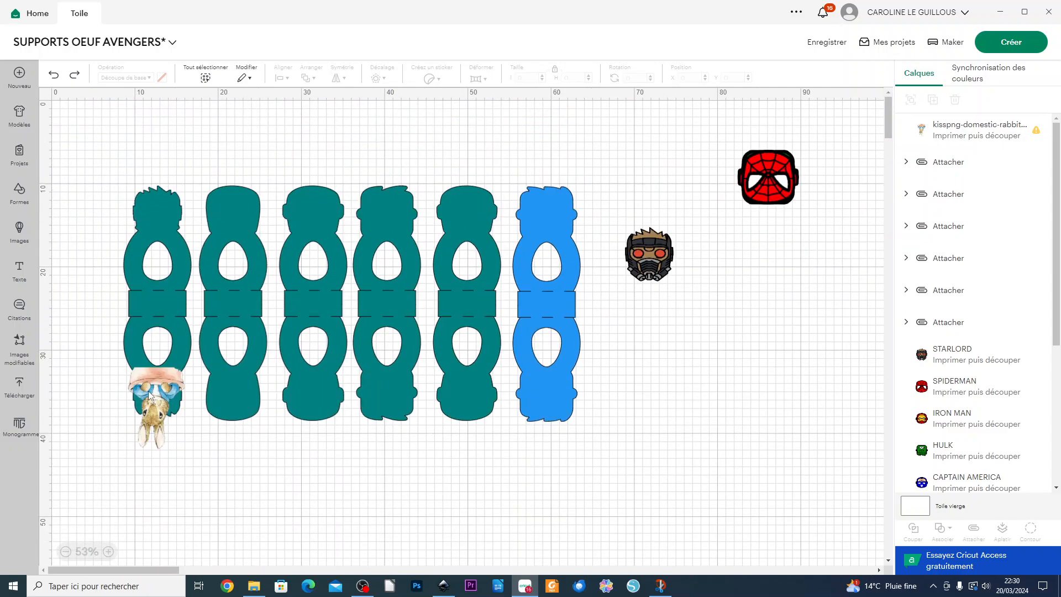
drag(149, 395, 707, 352)
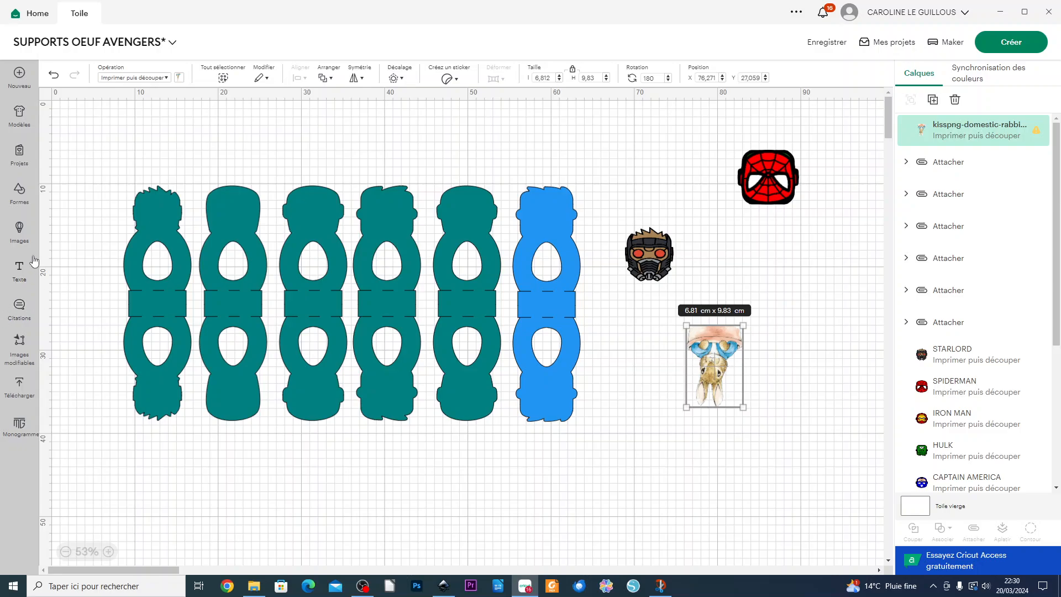
- Place a rectangle about 10.66 x 5.08 cm over the flipped rabbit's body and slice the rabbit with it
click(20, 197)
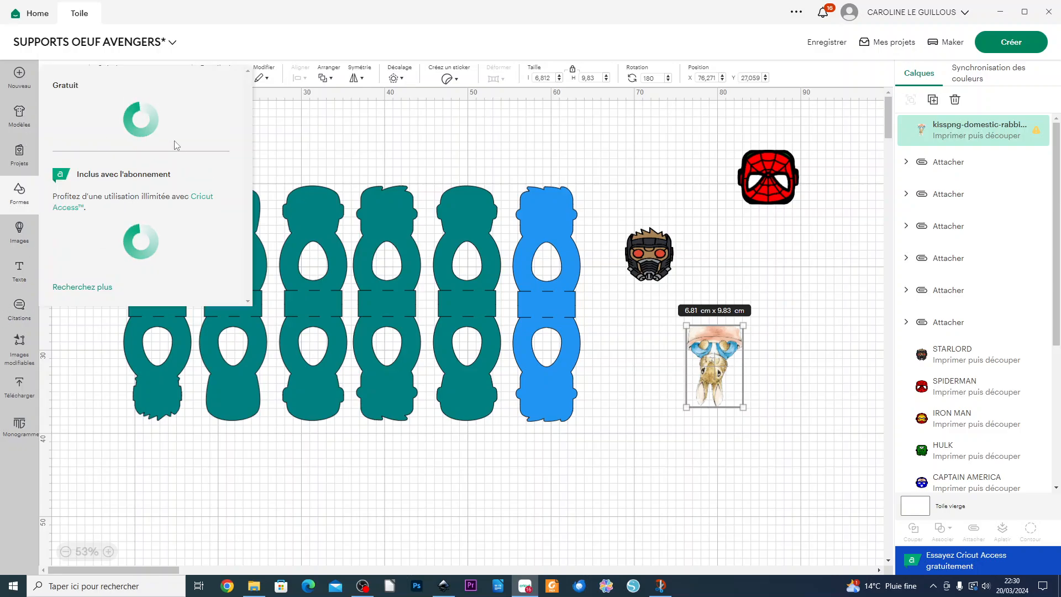
click(152, 264)
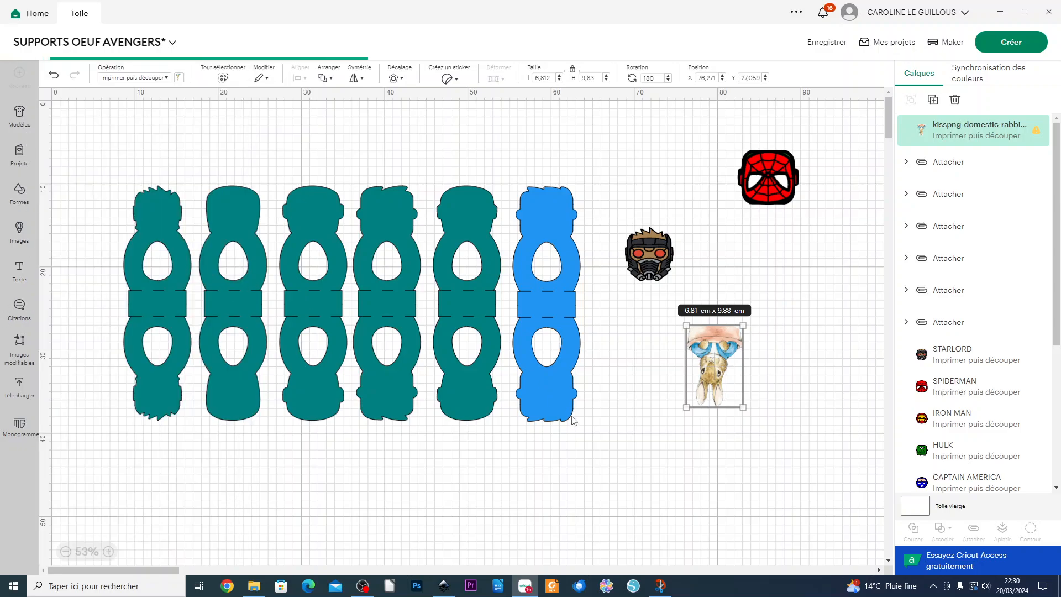
drag(89, 141, 725, 343)
drag(785, 440, 710, 326)
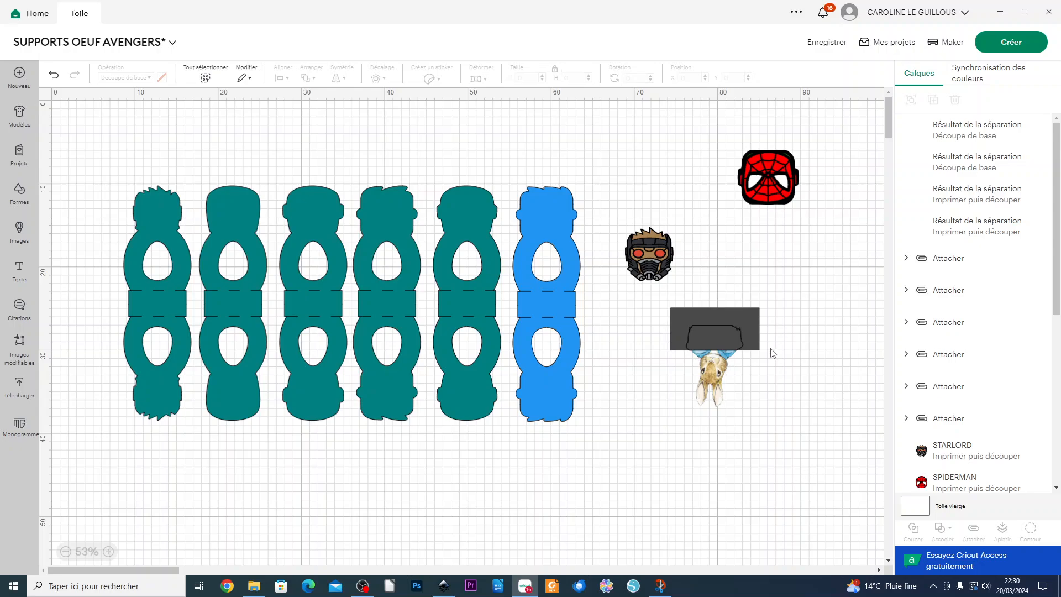
- Move the sliced rabbit head aside and delete the three leftover slice pieces
drag(713, 377, 630, 462)
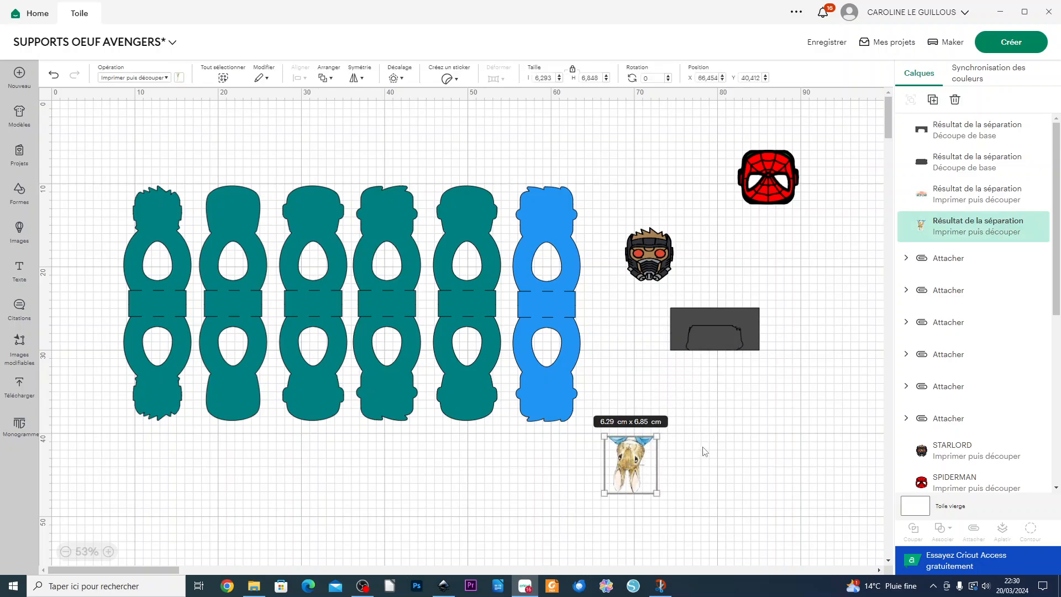
drag(798, 379, 682, 320)
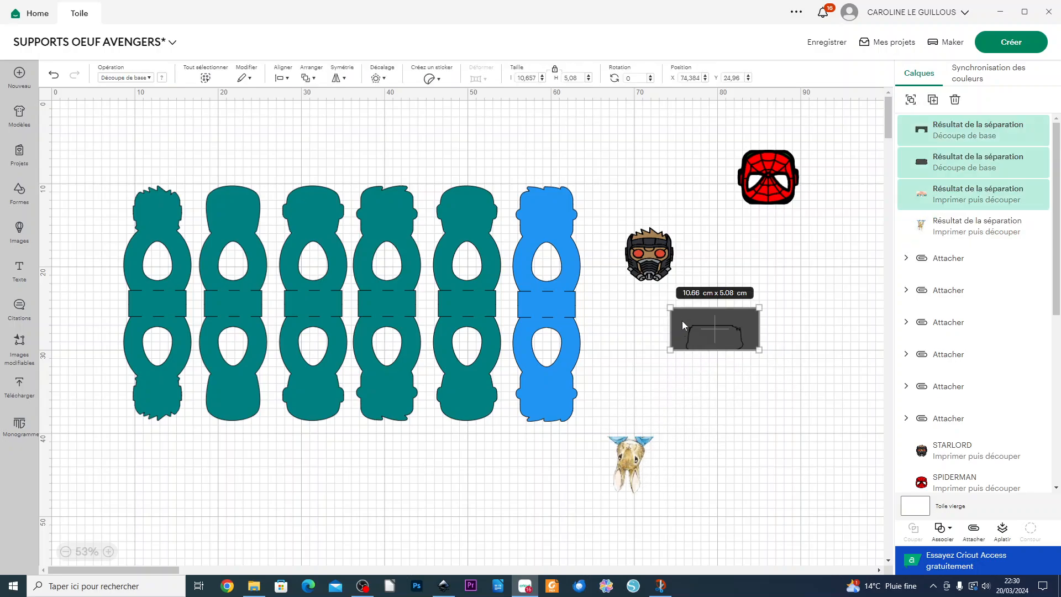
key(Delete)
- Move the trimmed rabbit head back up below the Star-Lord head, and delete it from the canvas
click(623, 468)
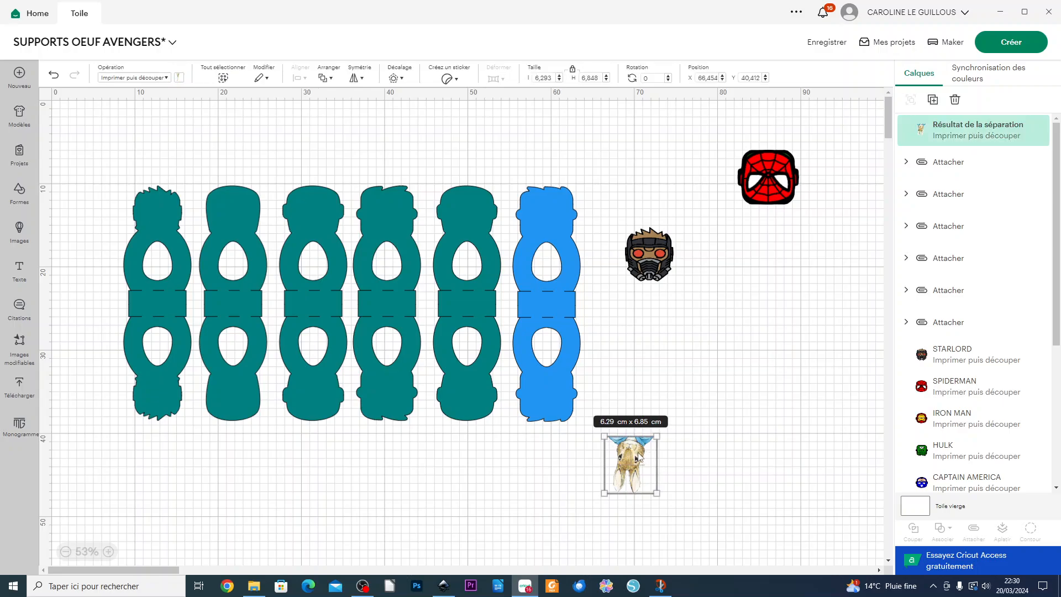
drag(639, 456, 692, 339)
click(422, 509)
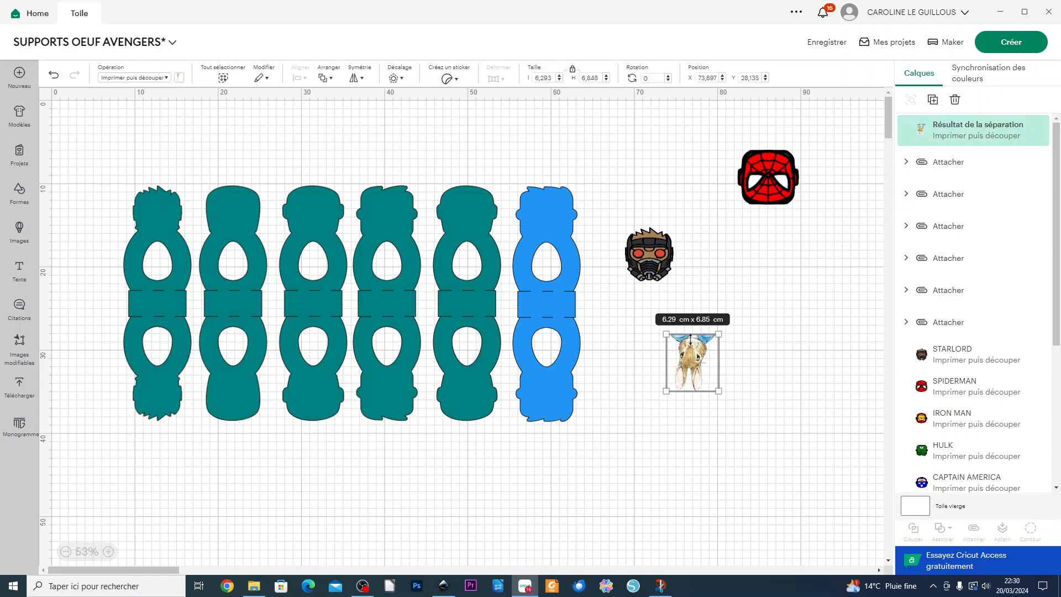
key(Delete)
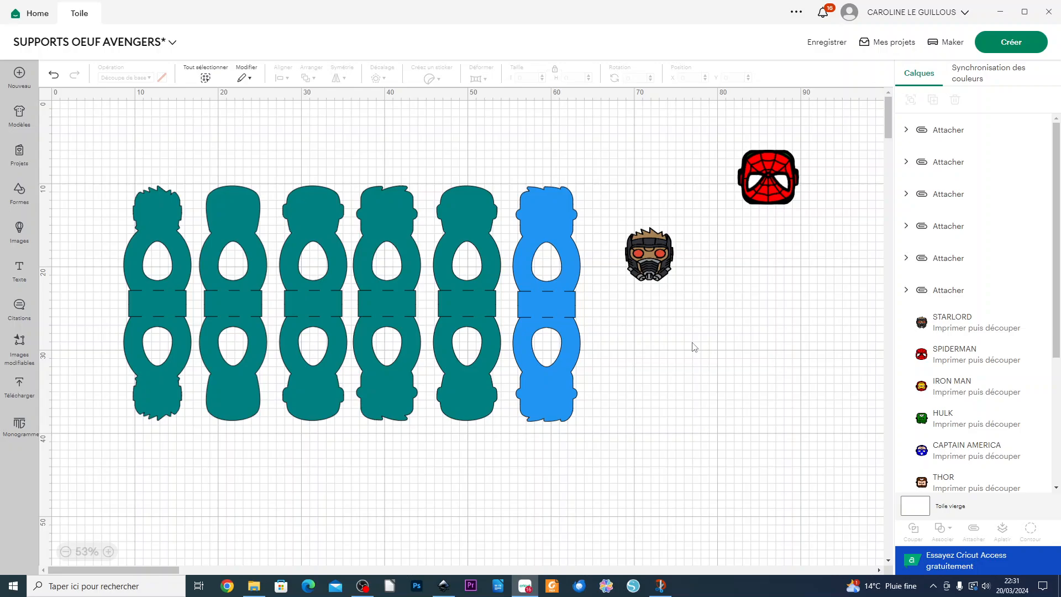
- Move the Star-Lord head onto the Spider-Man head so the two overlap, and deselect it
drag(647, 253, 777, 237)
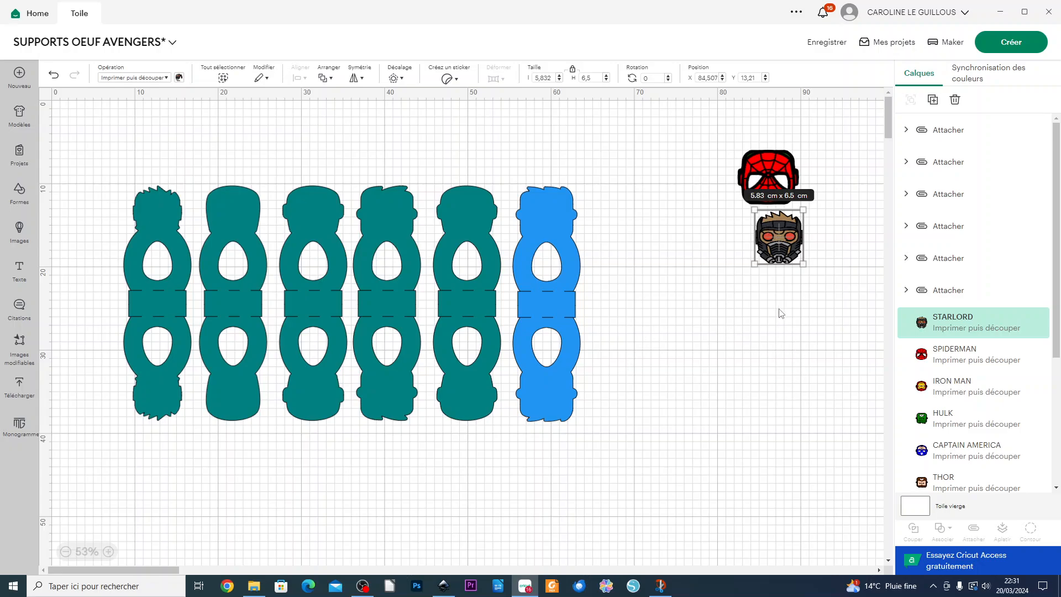
drag(792, 248, 782, 178)
click(824, 210)
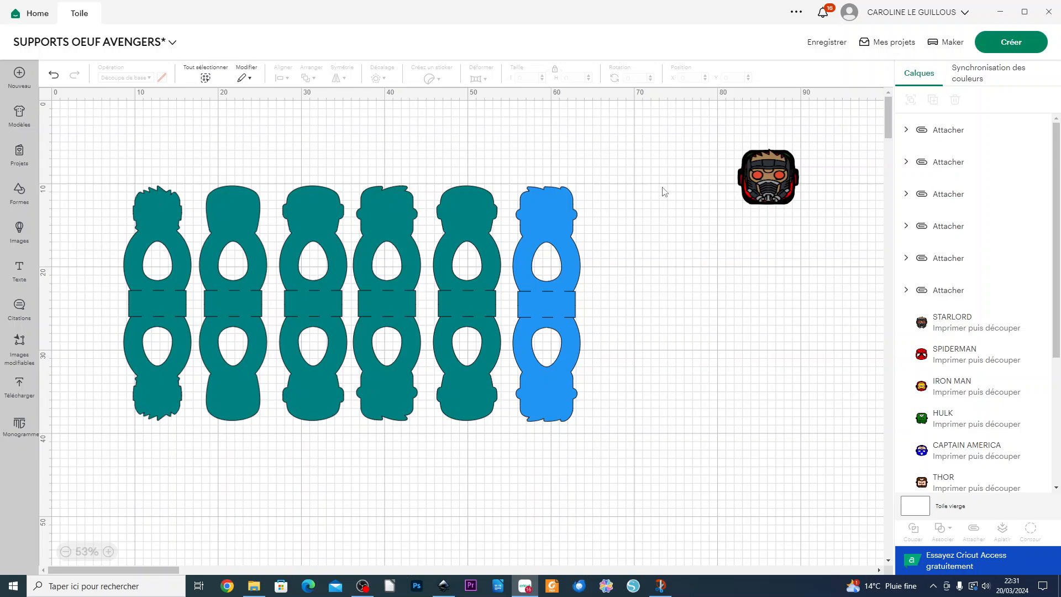